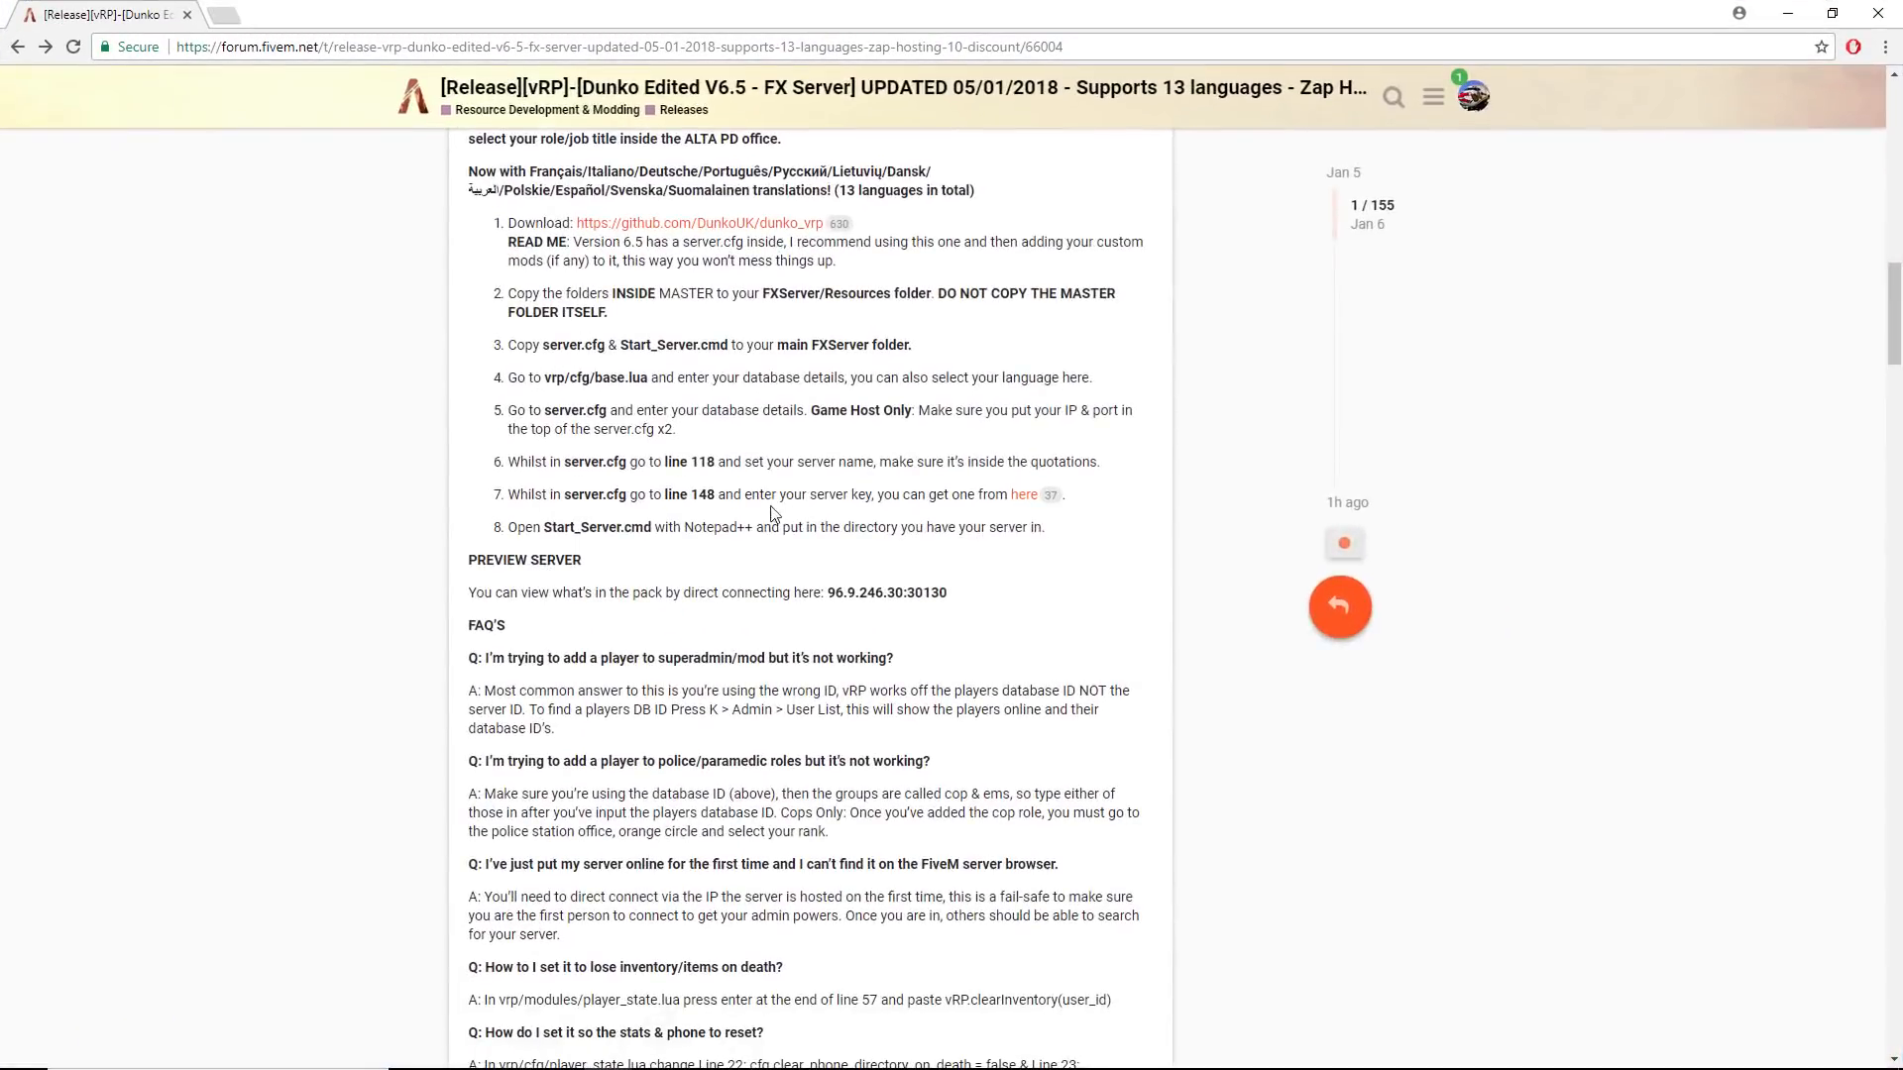
- Review the Dunko vRP V6.5 forum post, including the expanded Version 6.5 changelog and the installation instructions
scroll(773, 504, "up", 6)
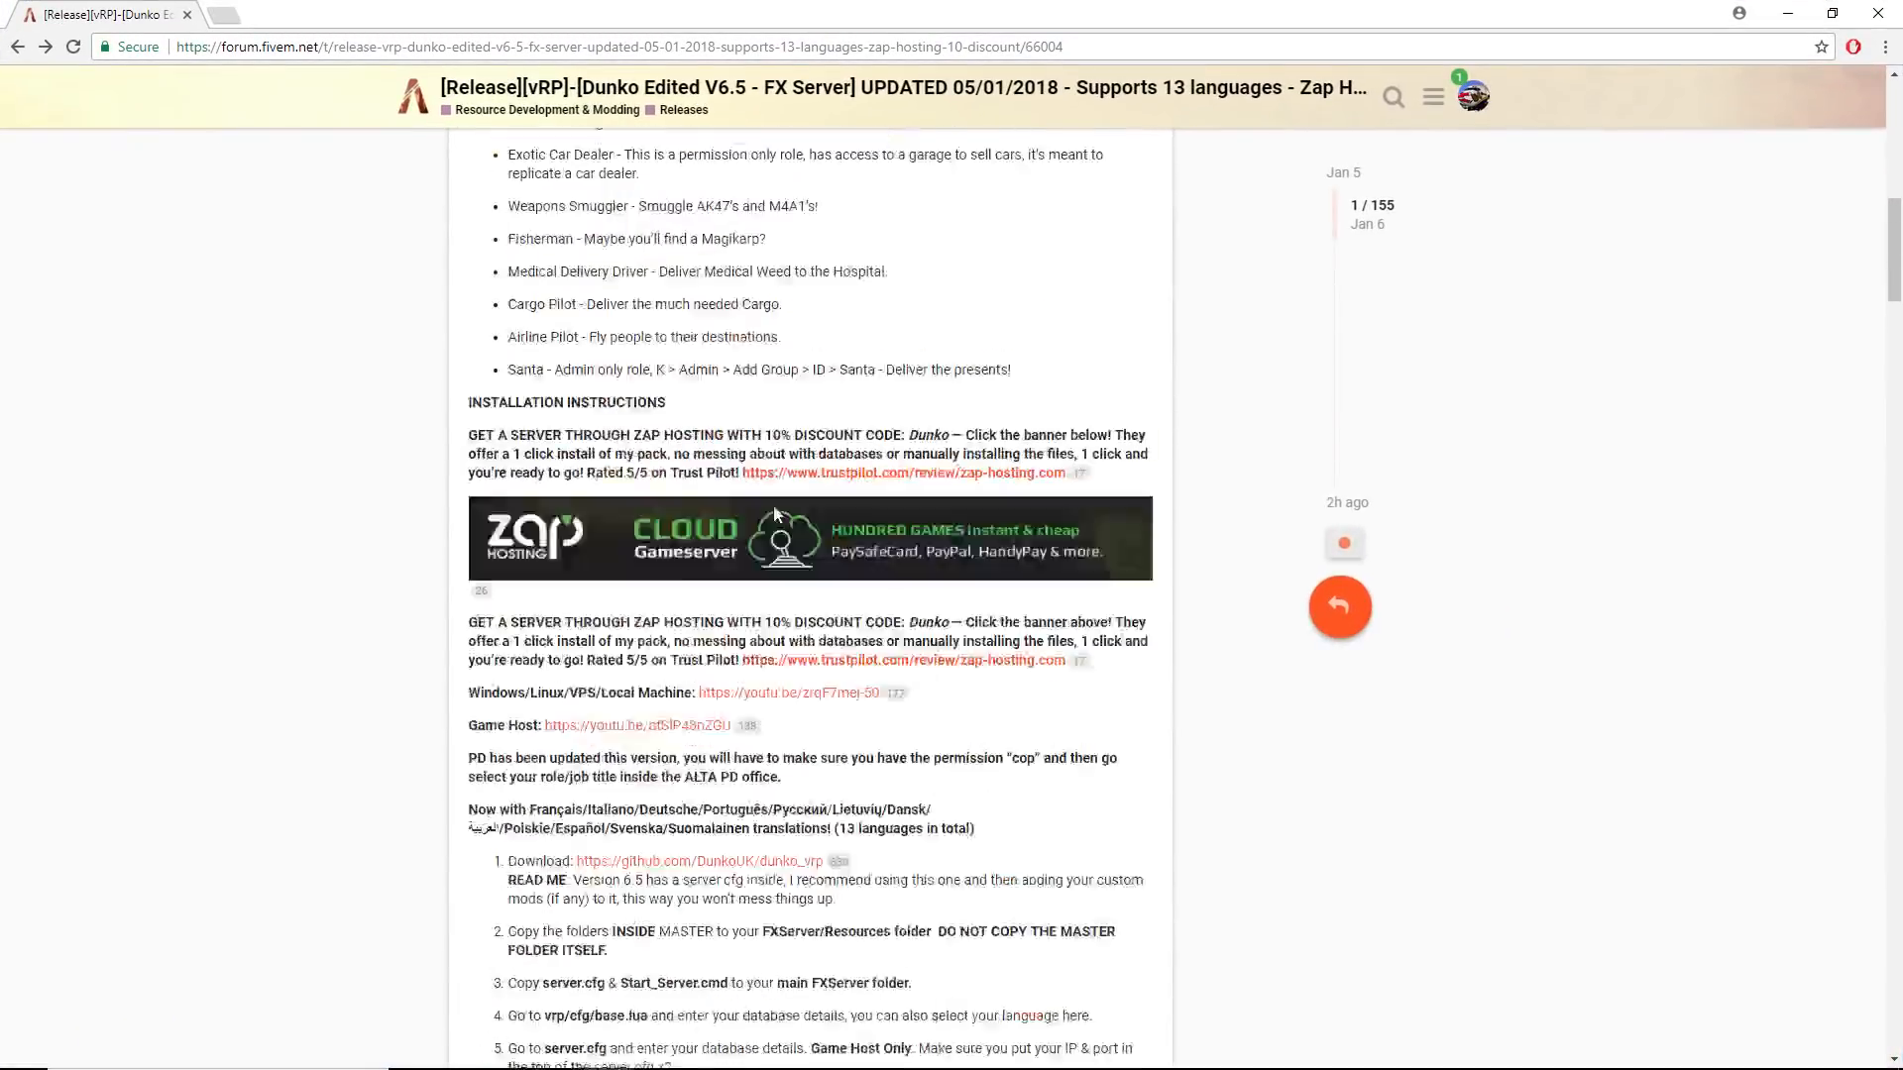
scroll(774, 504, "up", 15)
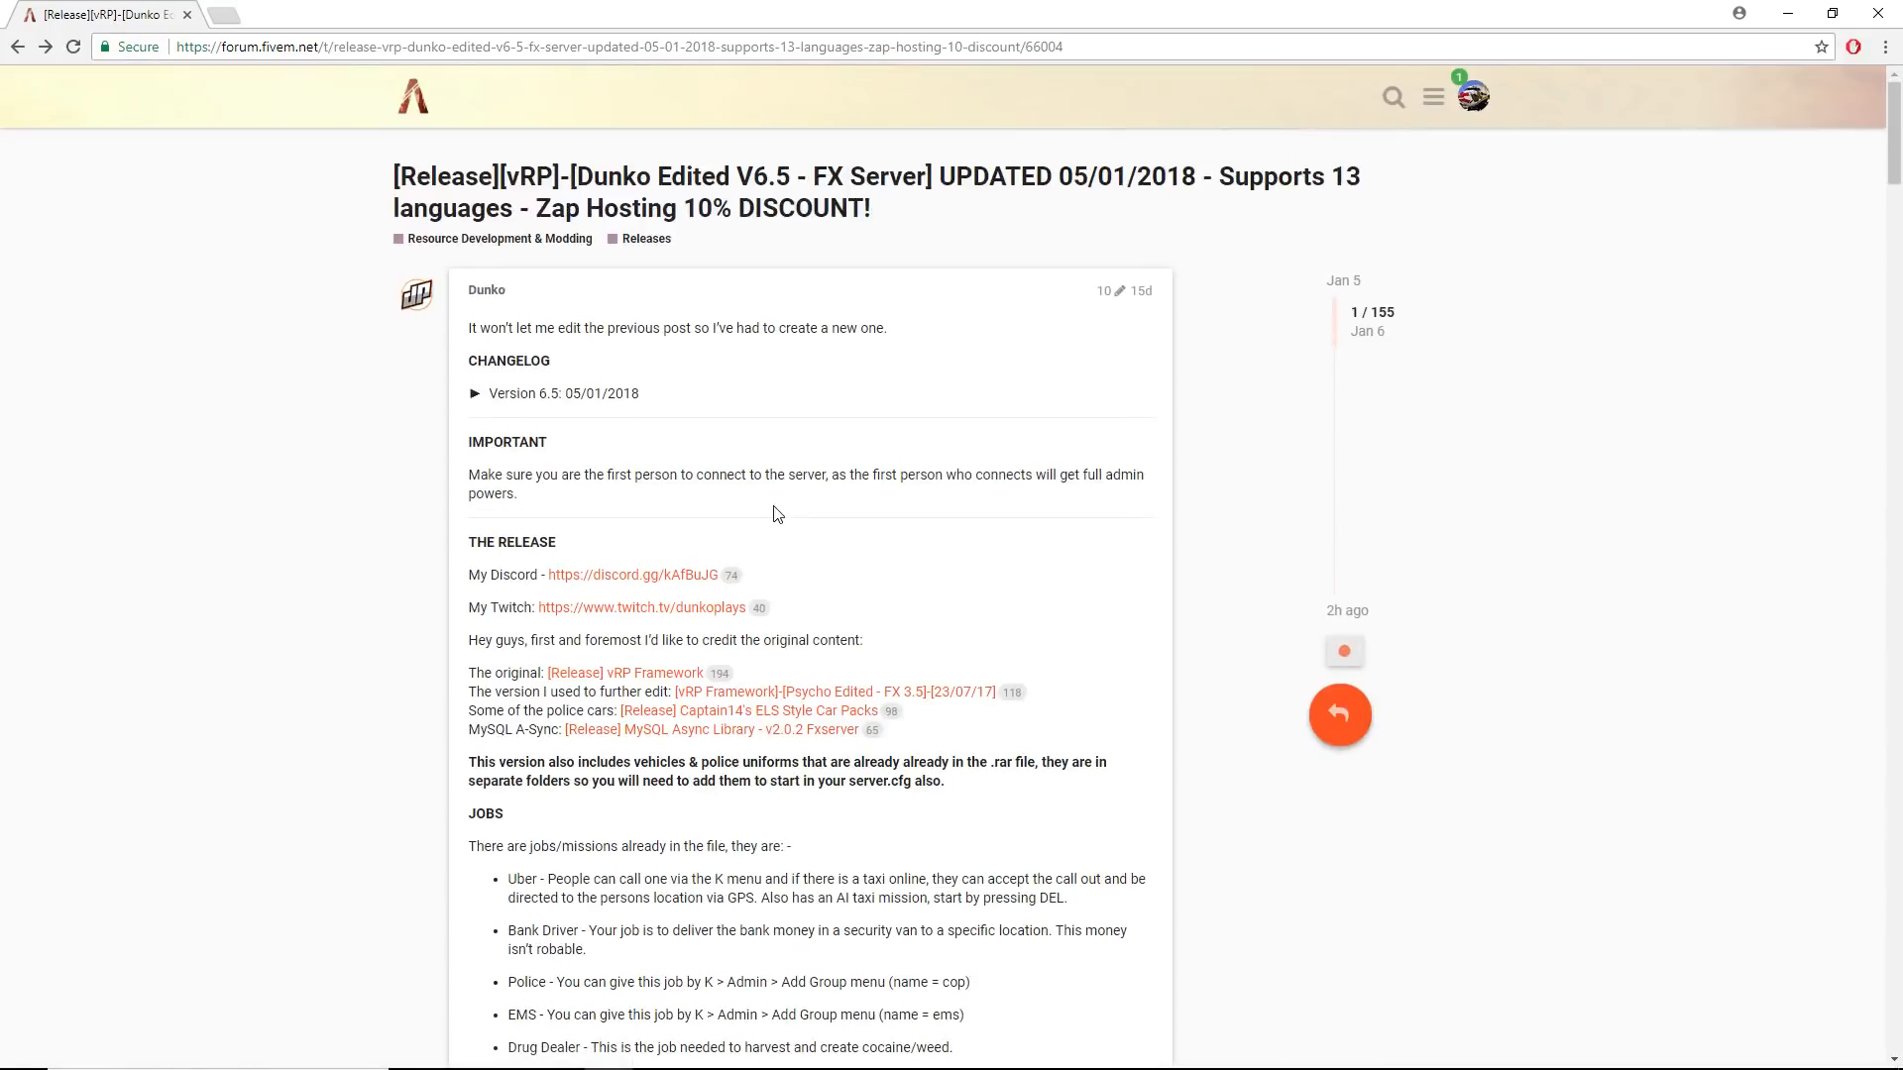
left_click(482, 395)
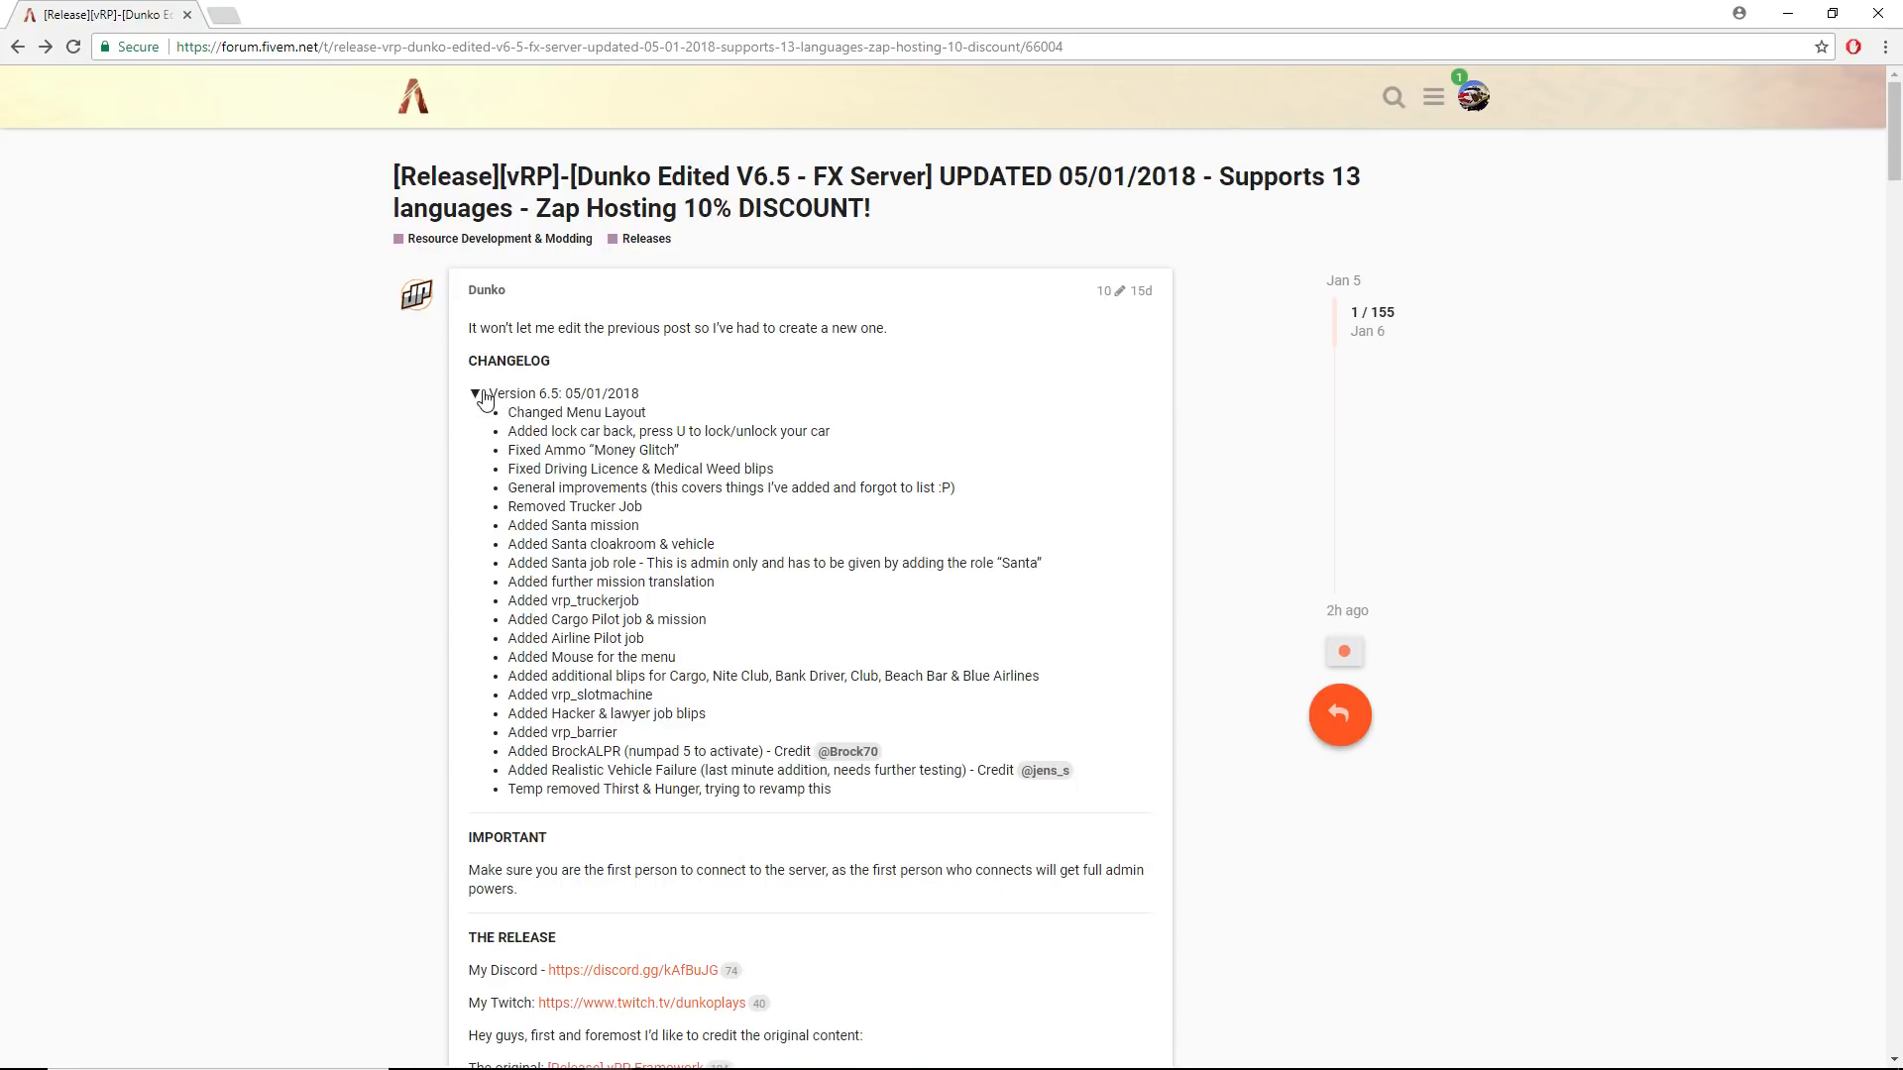
scroll(528, 421, "down", 20)
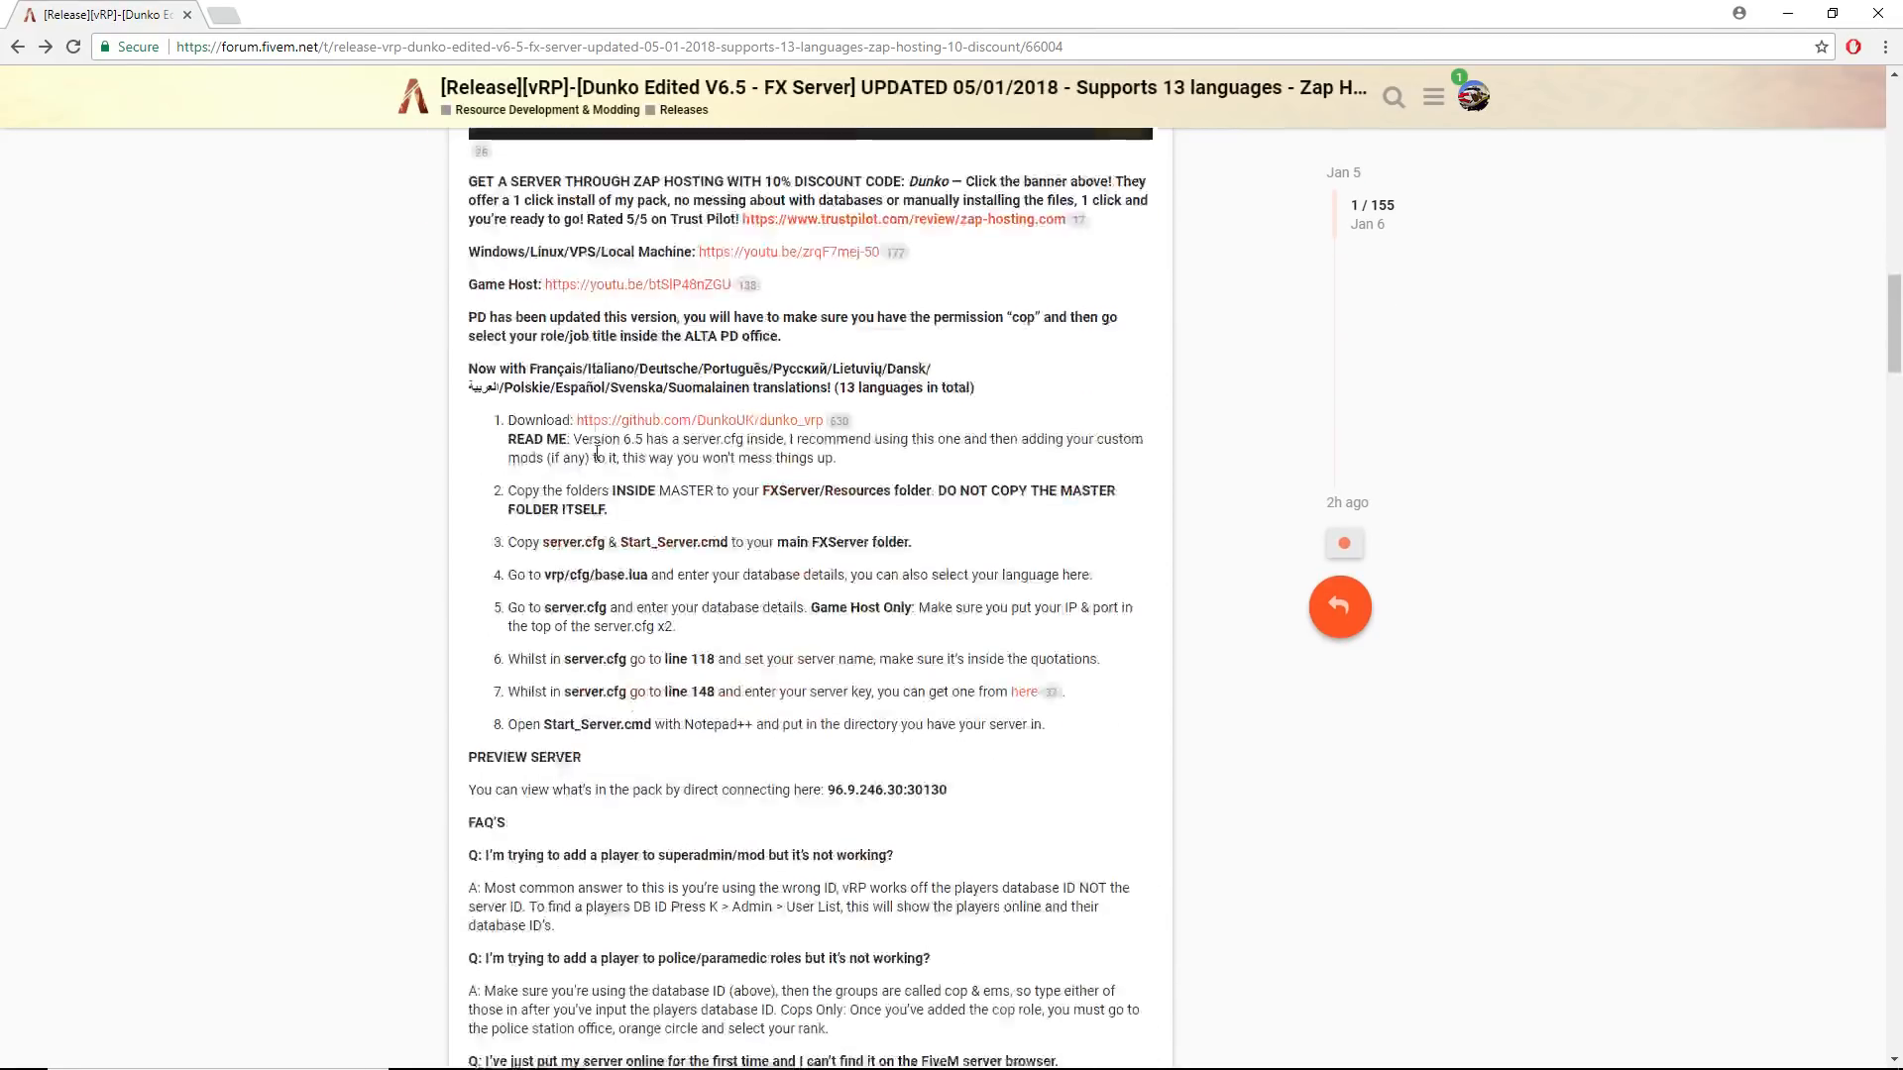
scroll(597, 458, "down", 20)
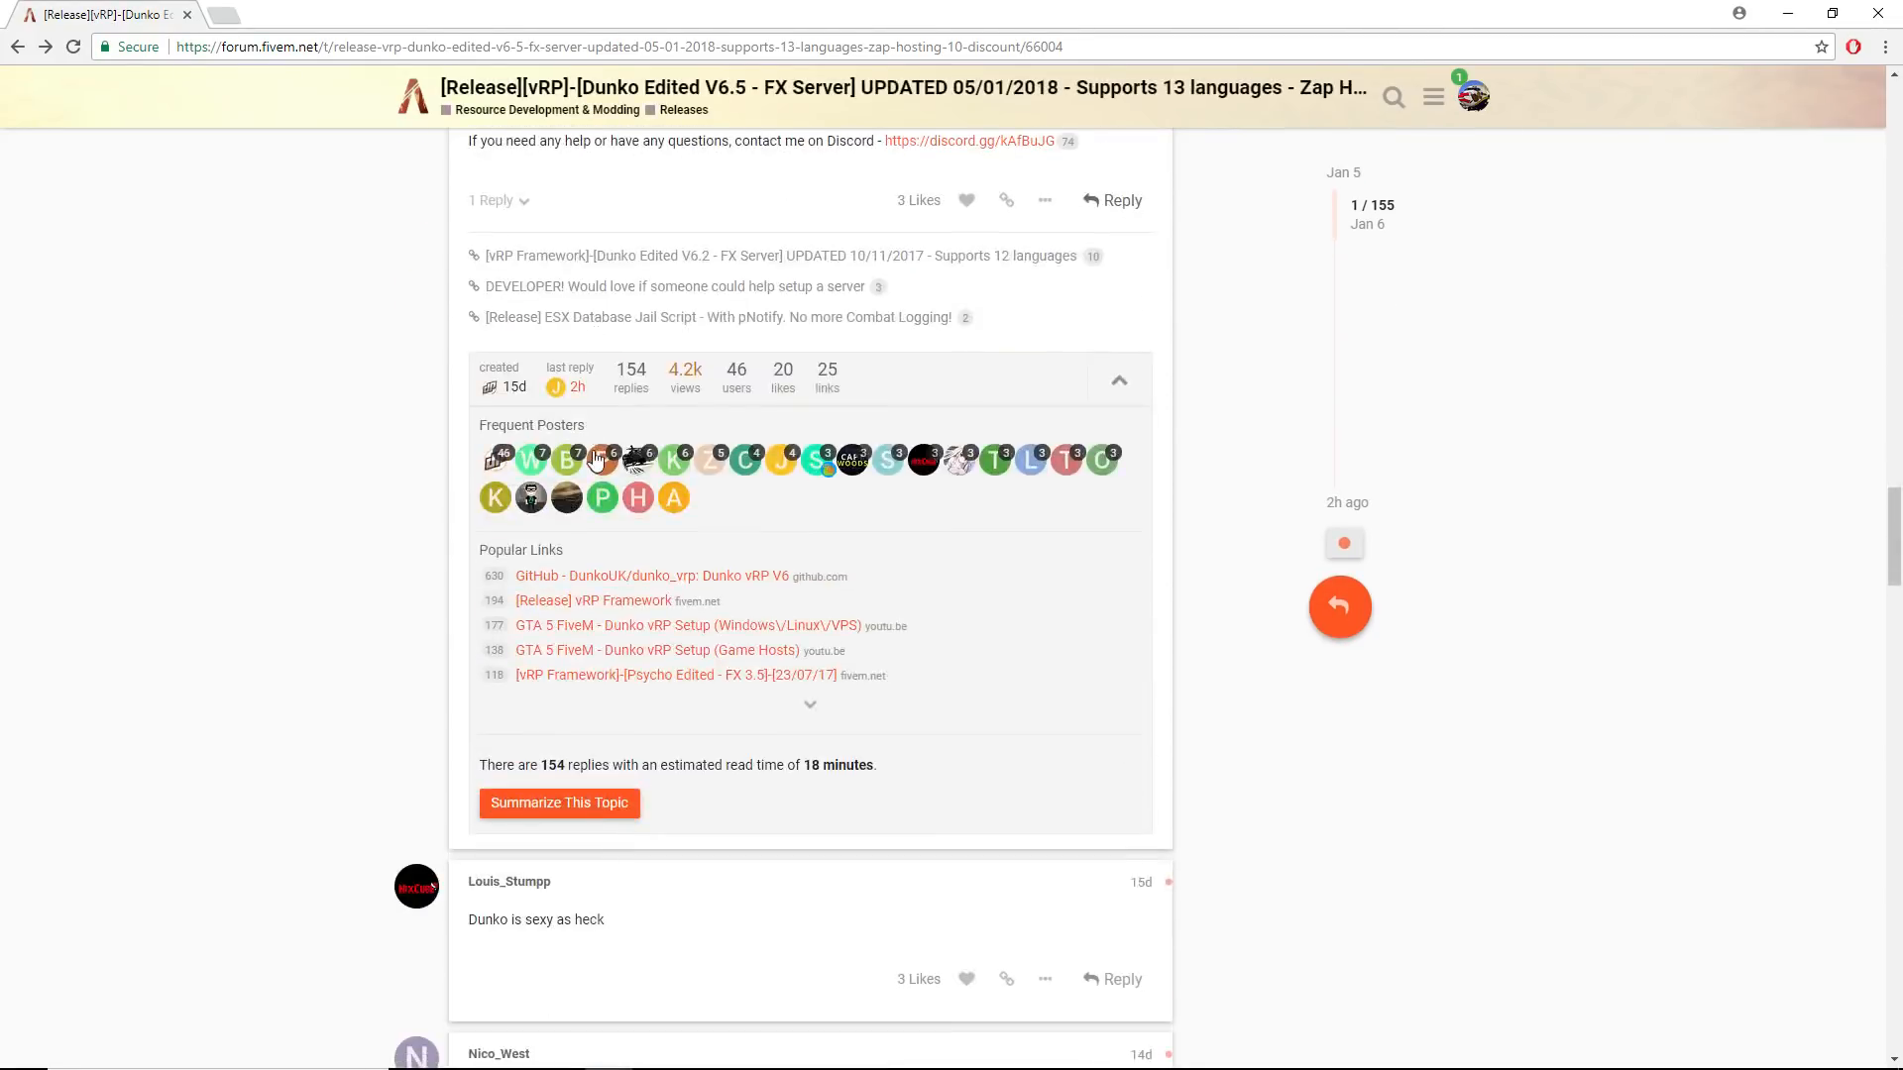
scroll(593, 451, "up", 5)
scroll(593, 451, "up", 20)
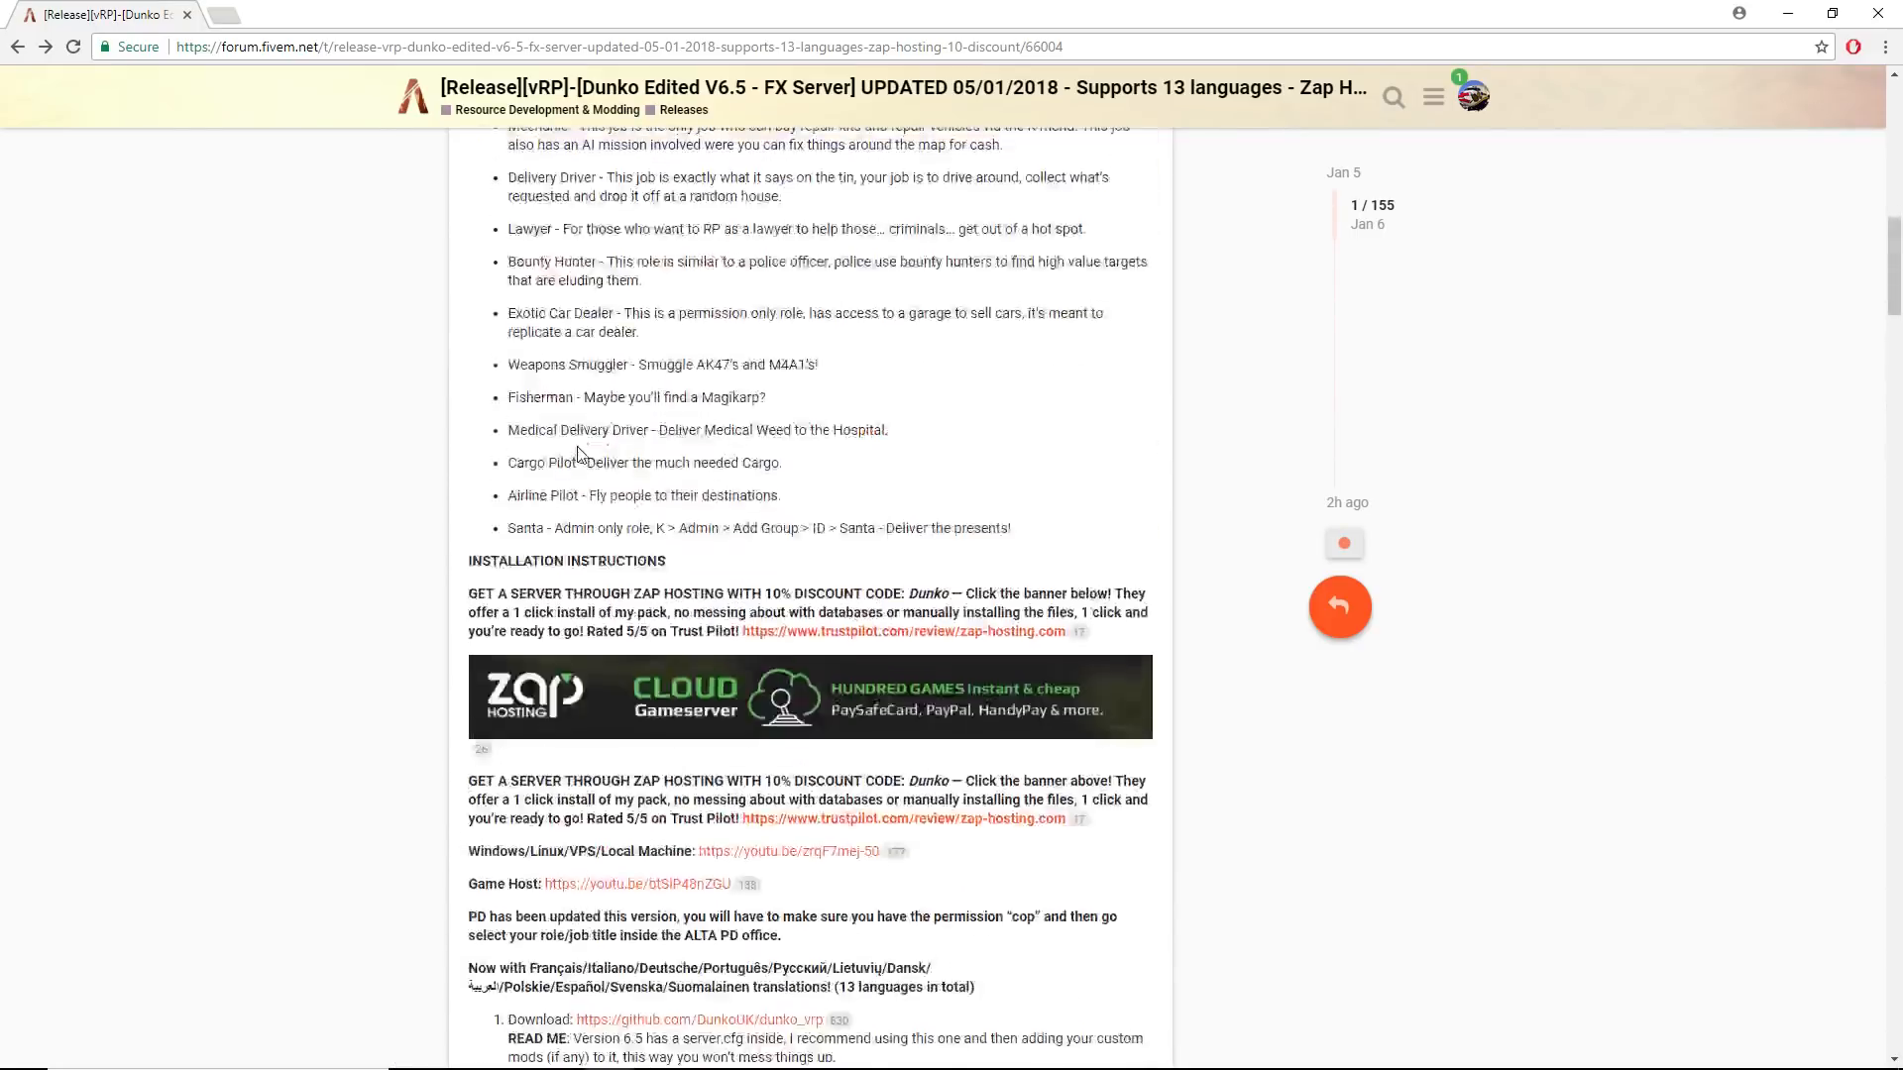
scroll(578, 453, "up", 4)
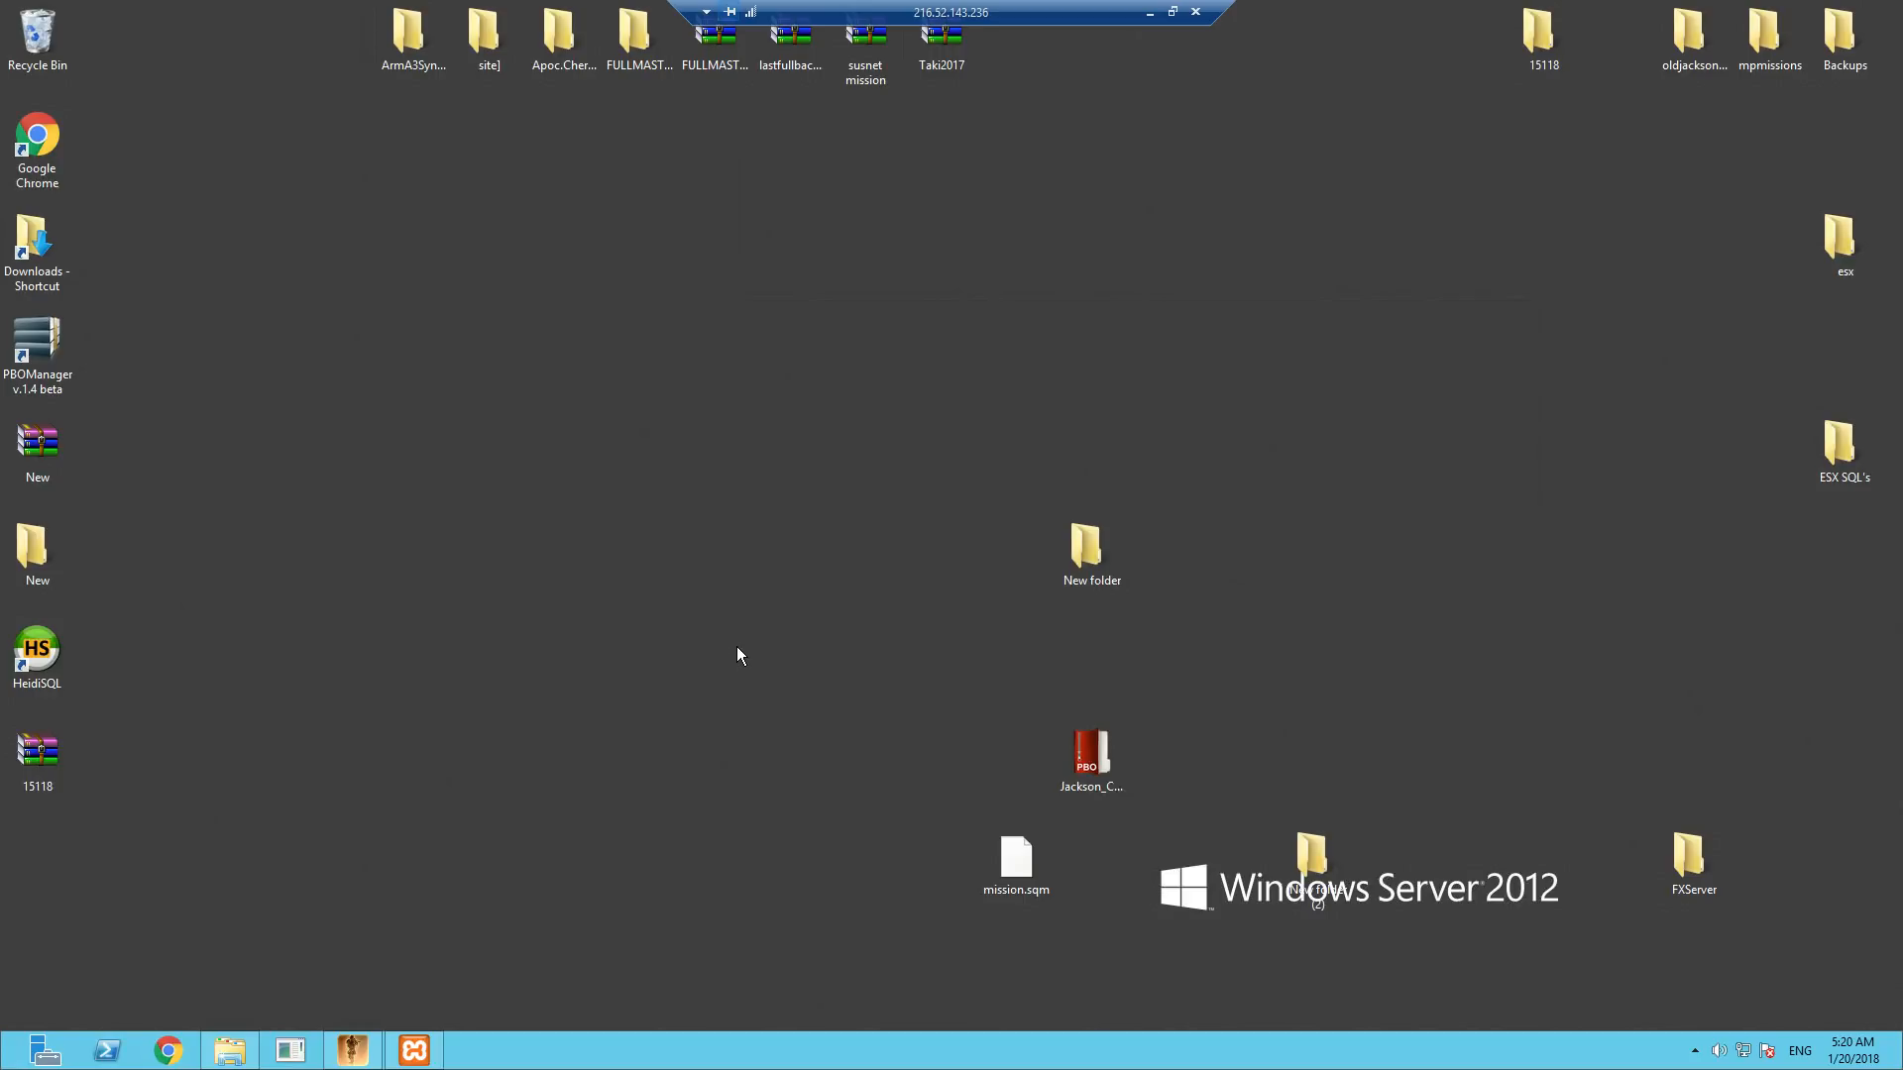
- Check the service status of Apache, MySQL and FileZilla in the XAMPP Control Panel, leaving it minimized
left_click(414, 1051)
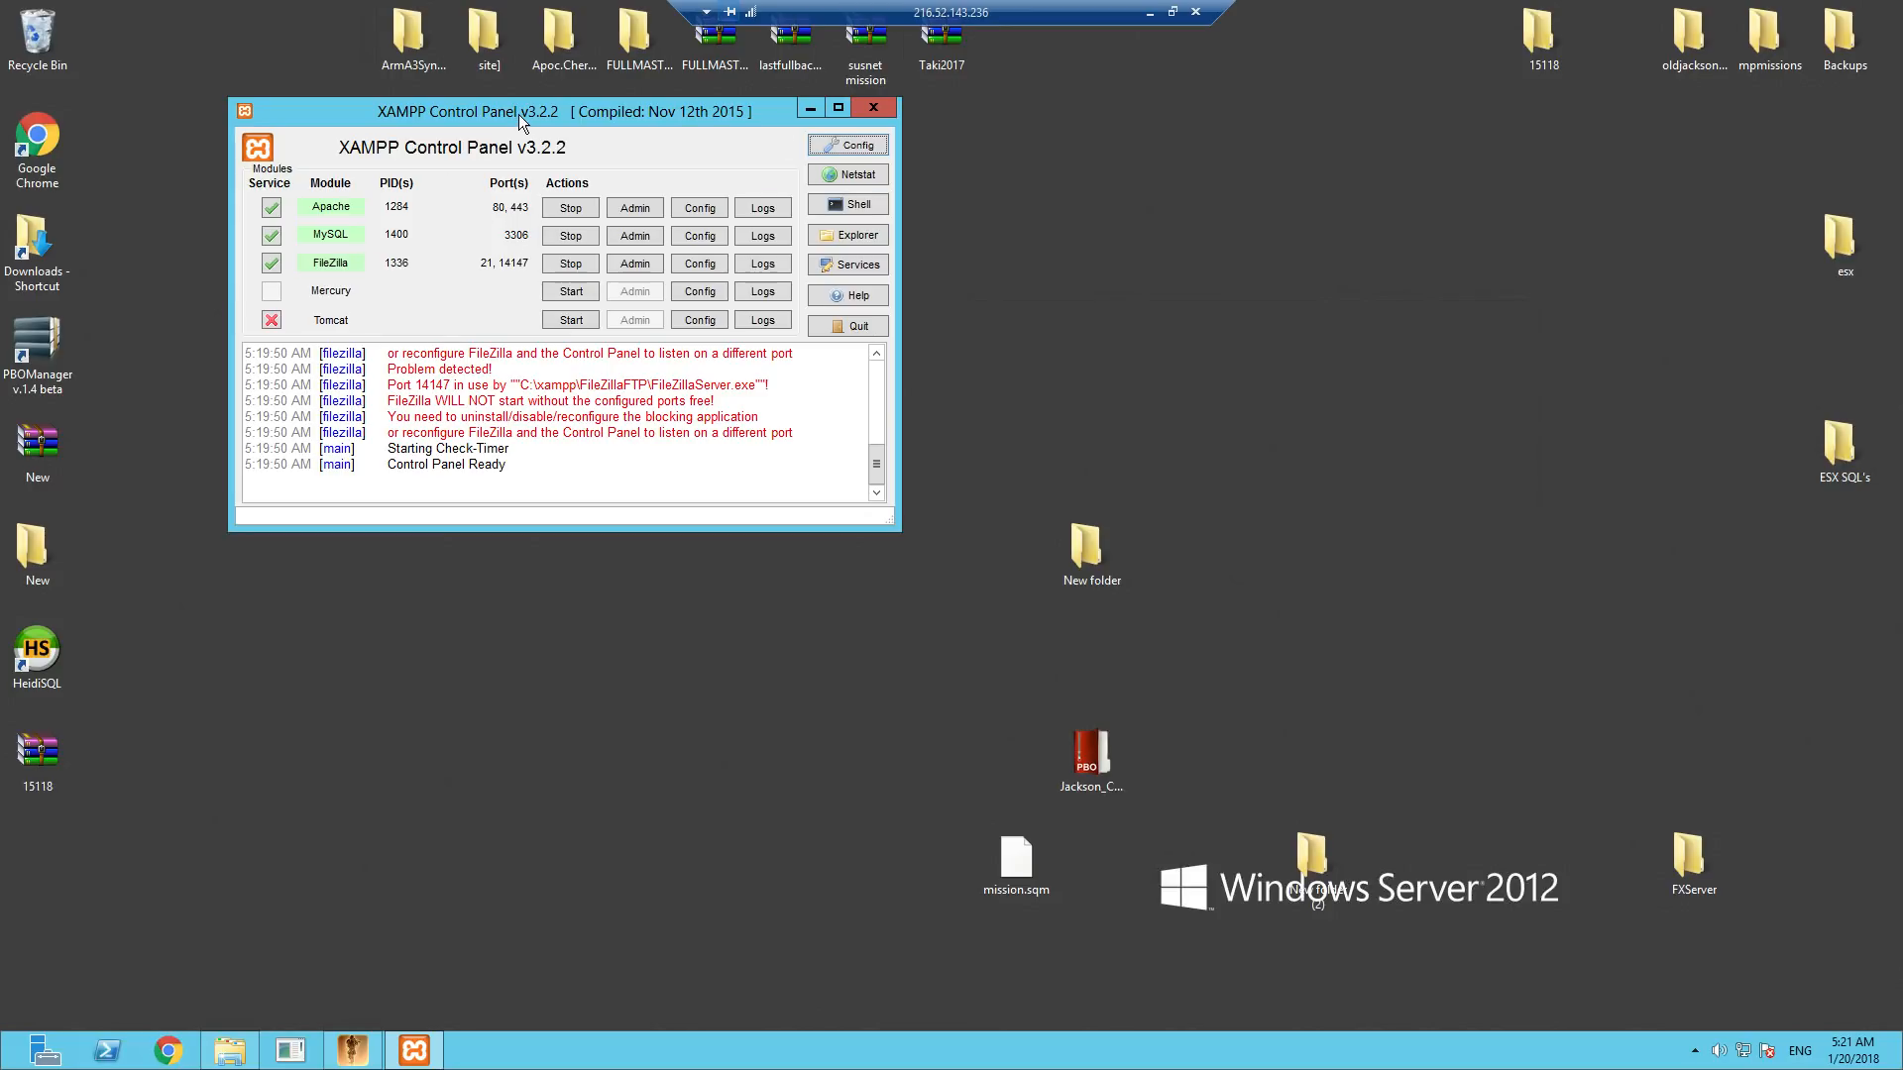
left_click_drag(520, 121, 890, 151)
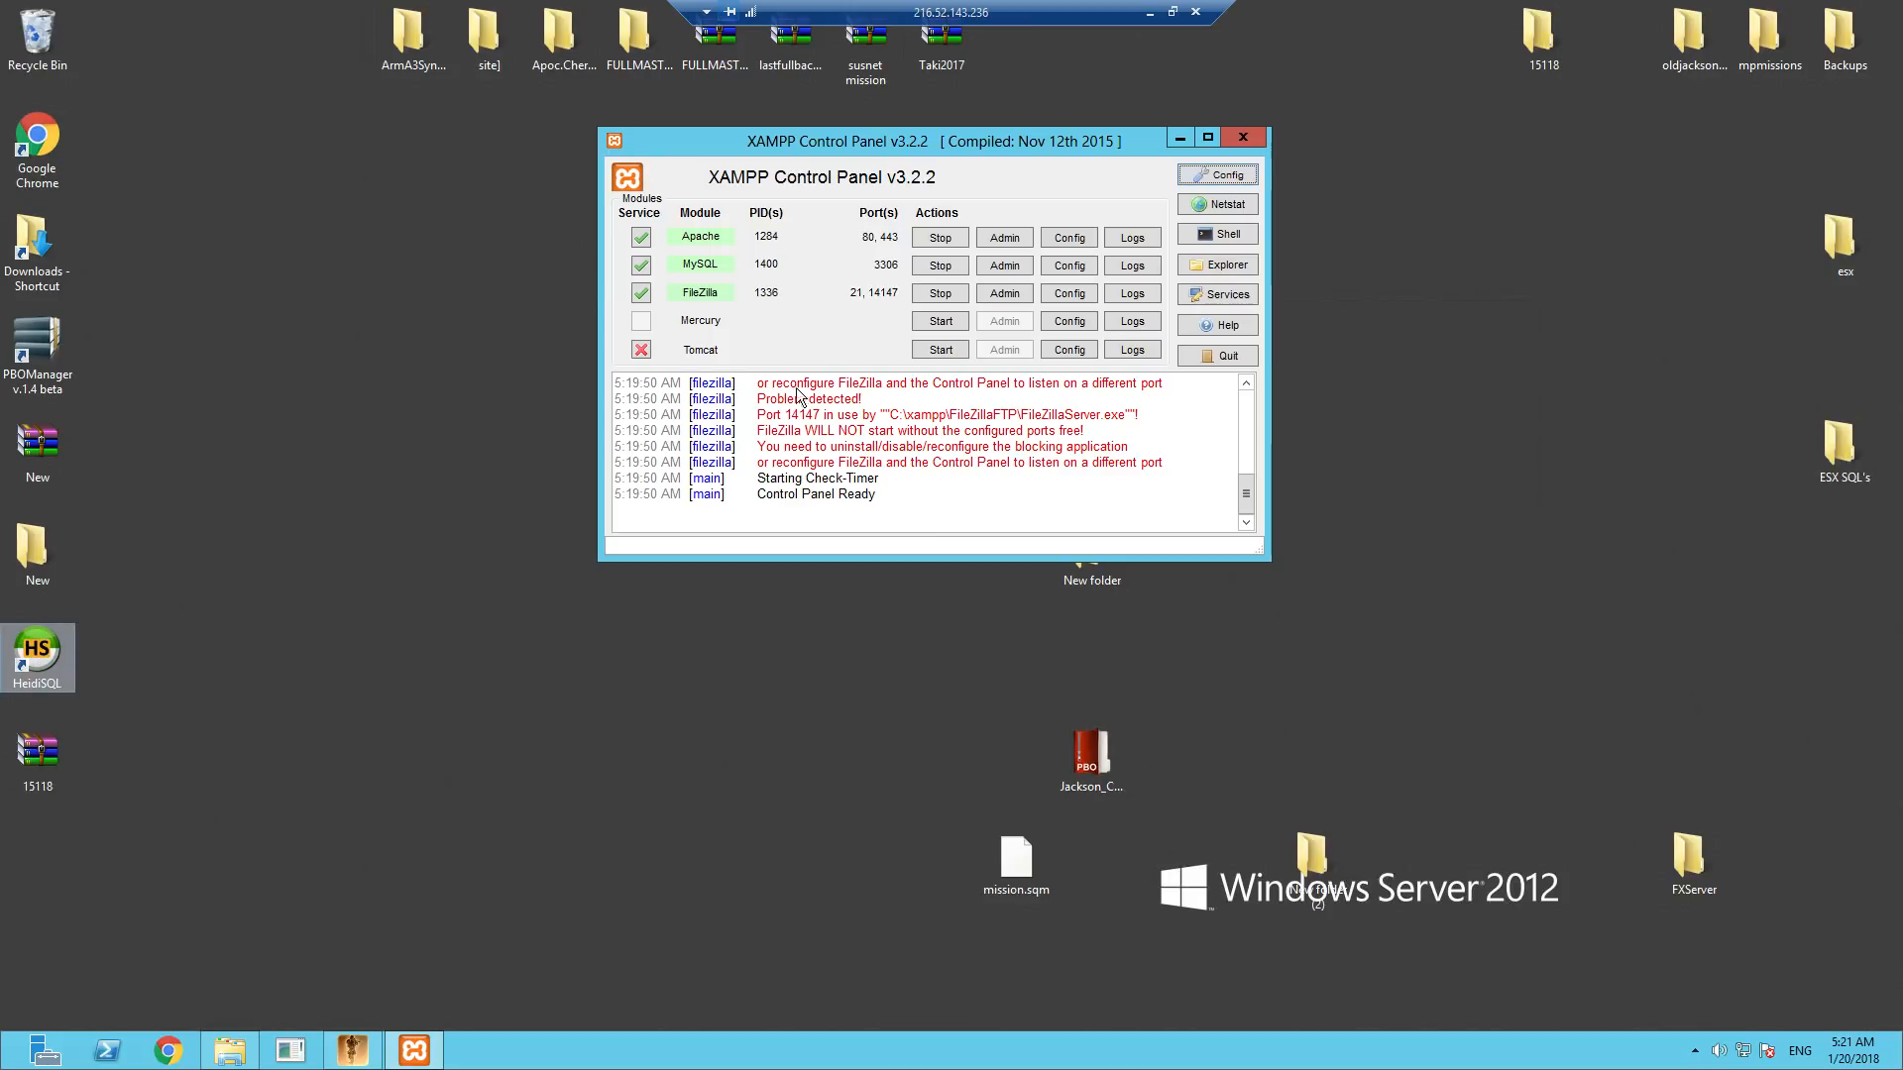
left_click(1180, 140)
- Switch to HeidiSQL, connect with the saved vrpfx session, and collapse the essentialmode database
double_click(38, 654)
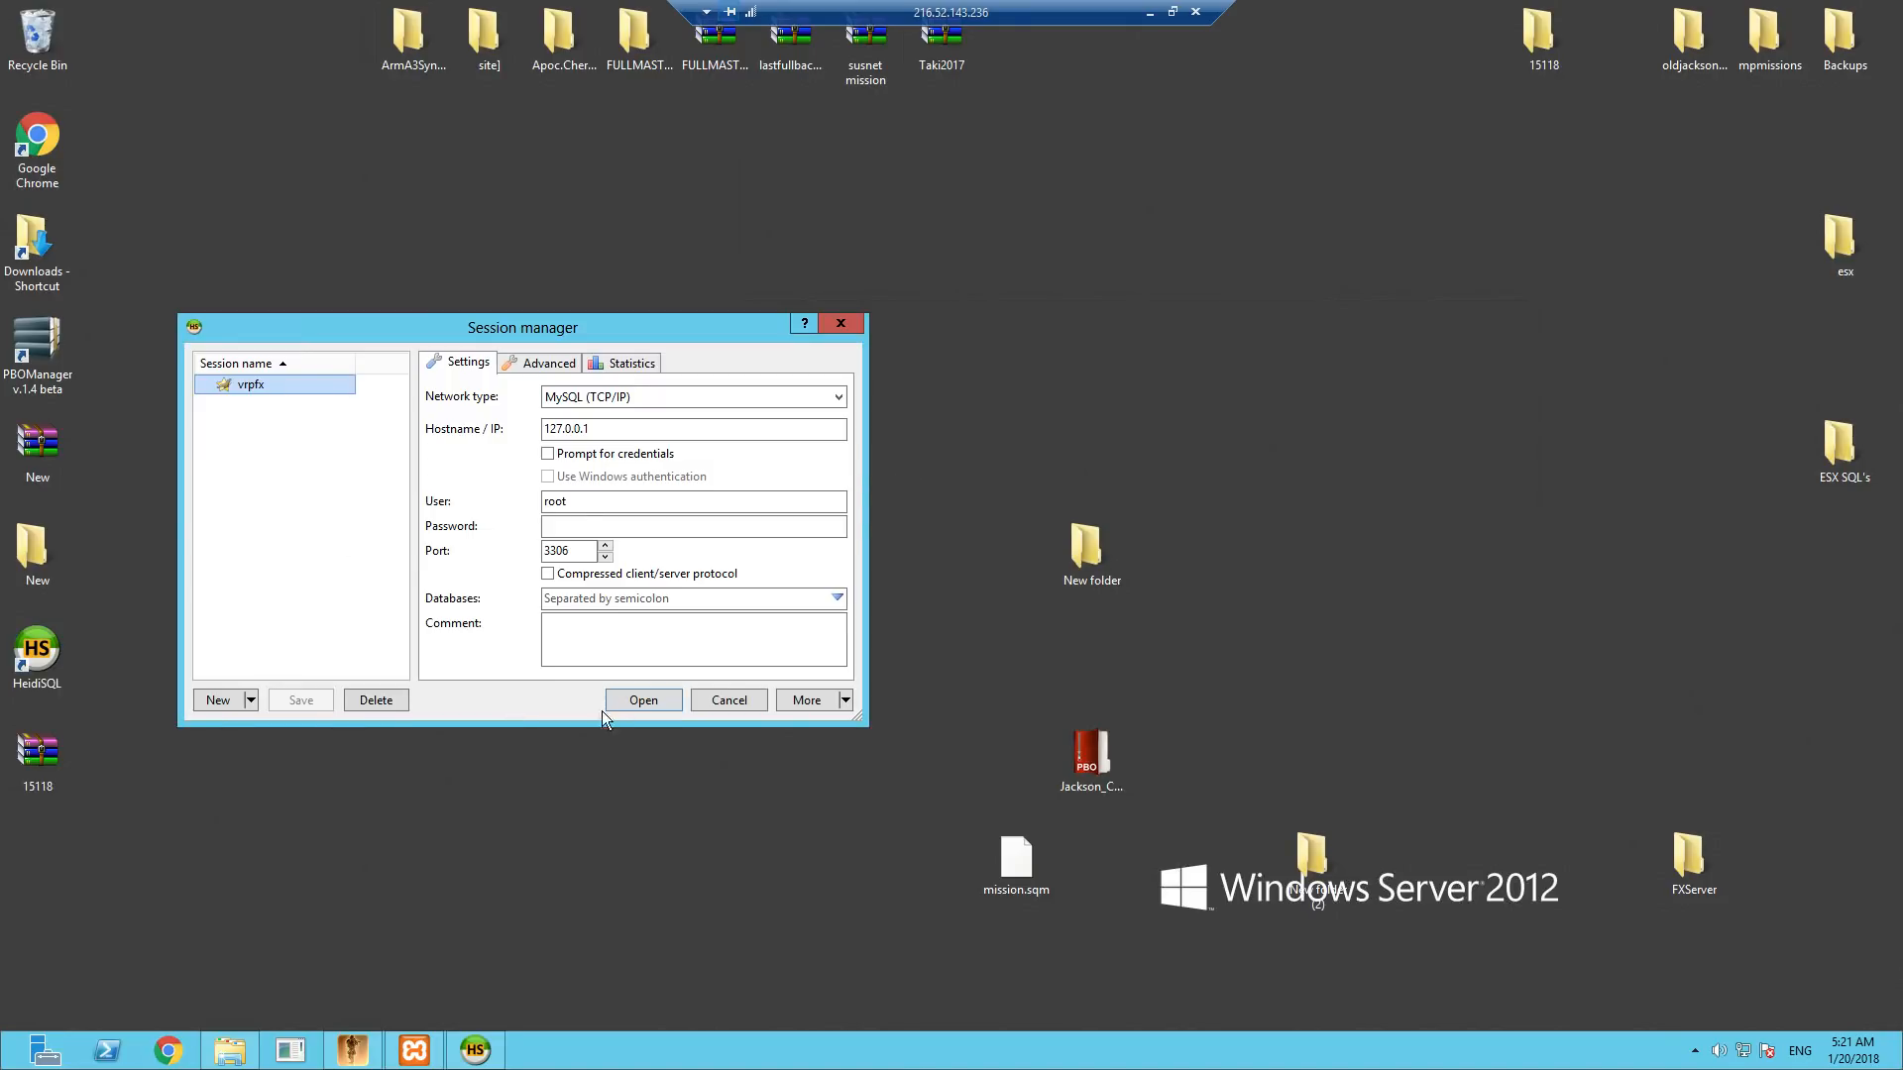
left_click(643, 701)
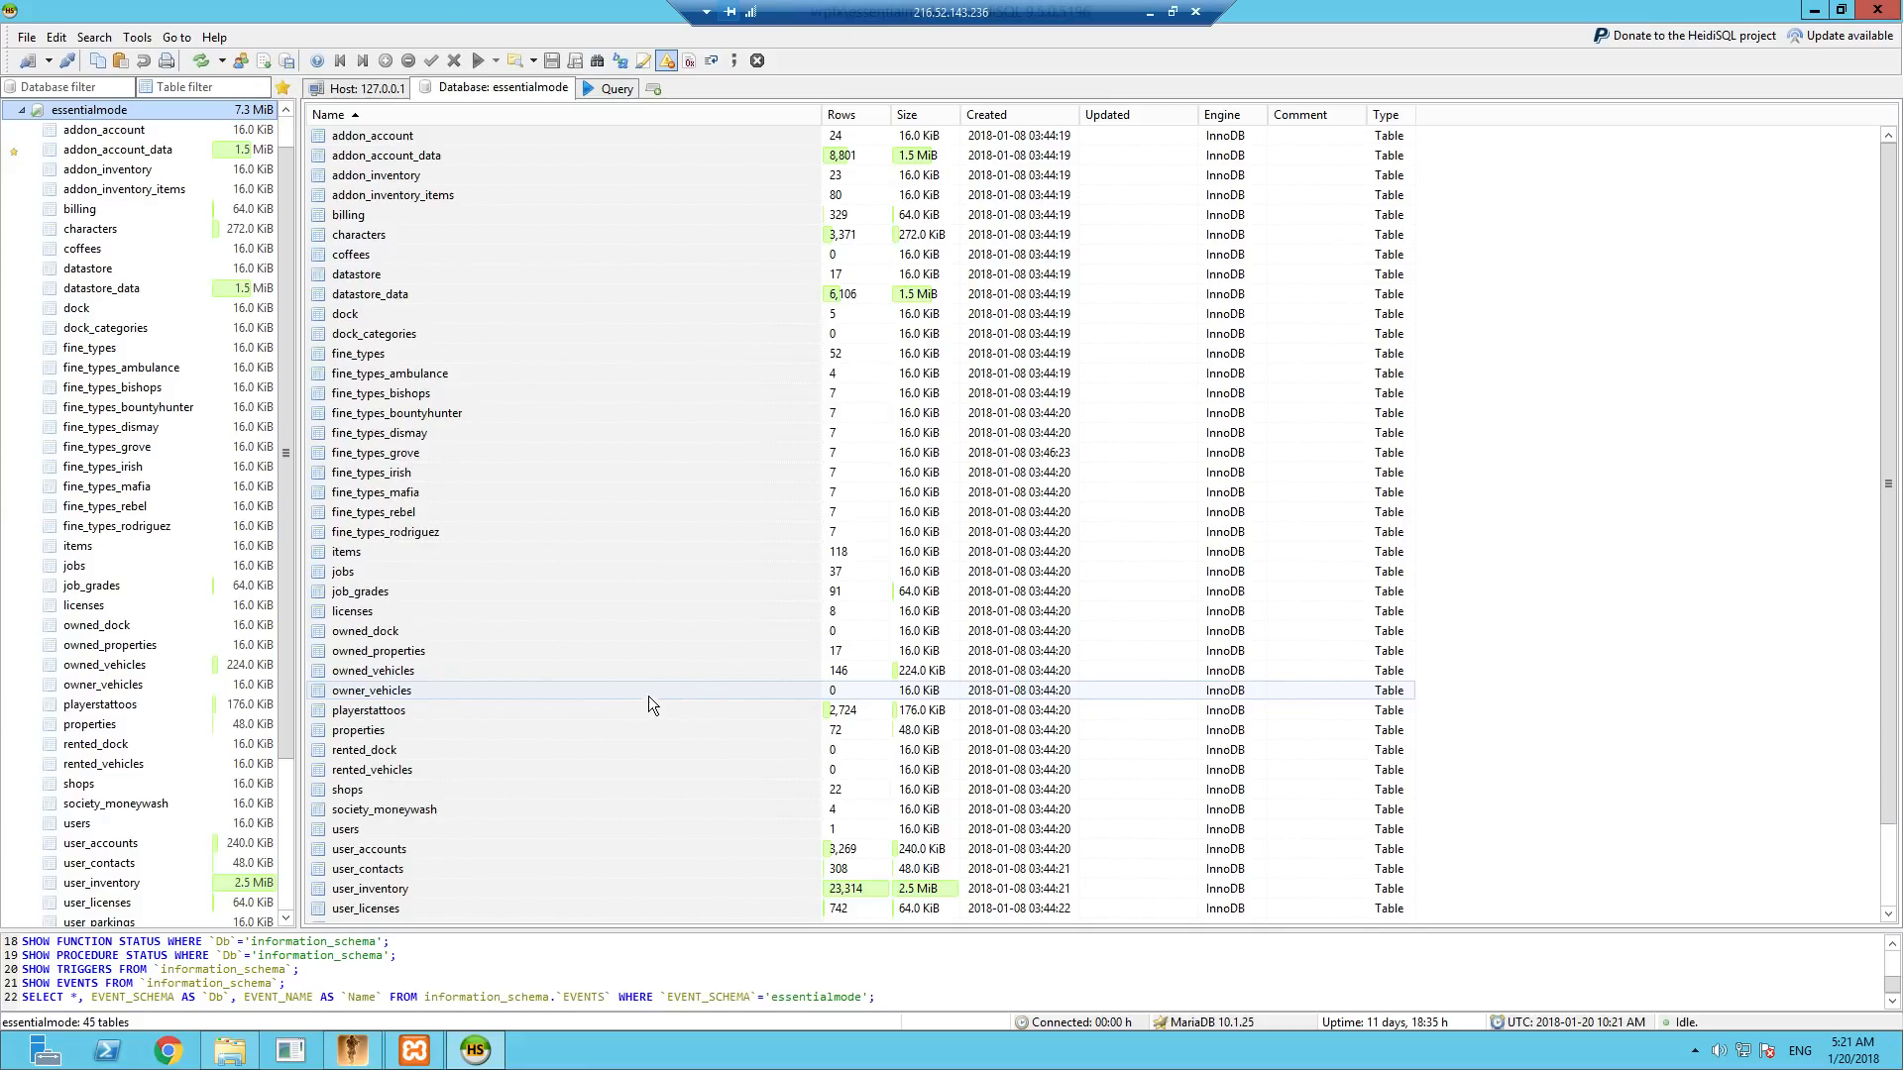
left_click(21, 109)
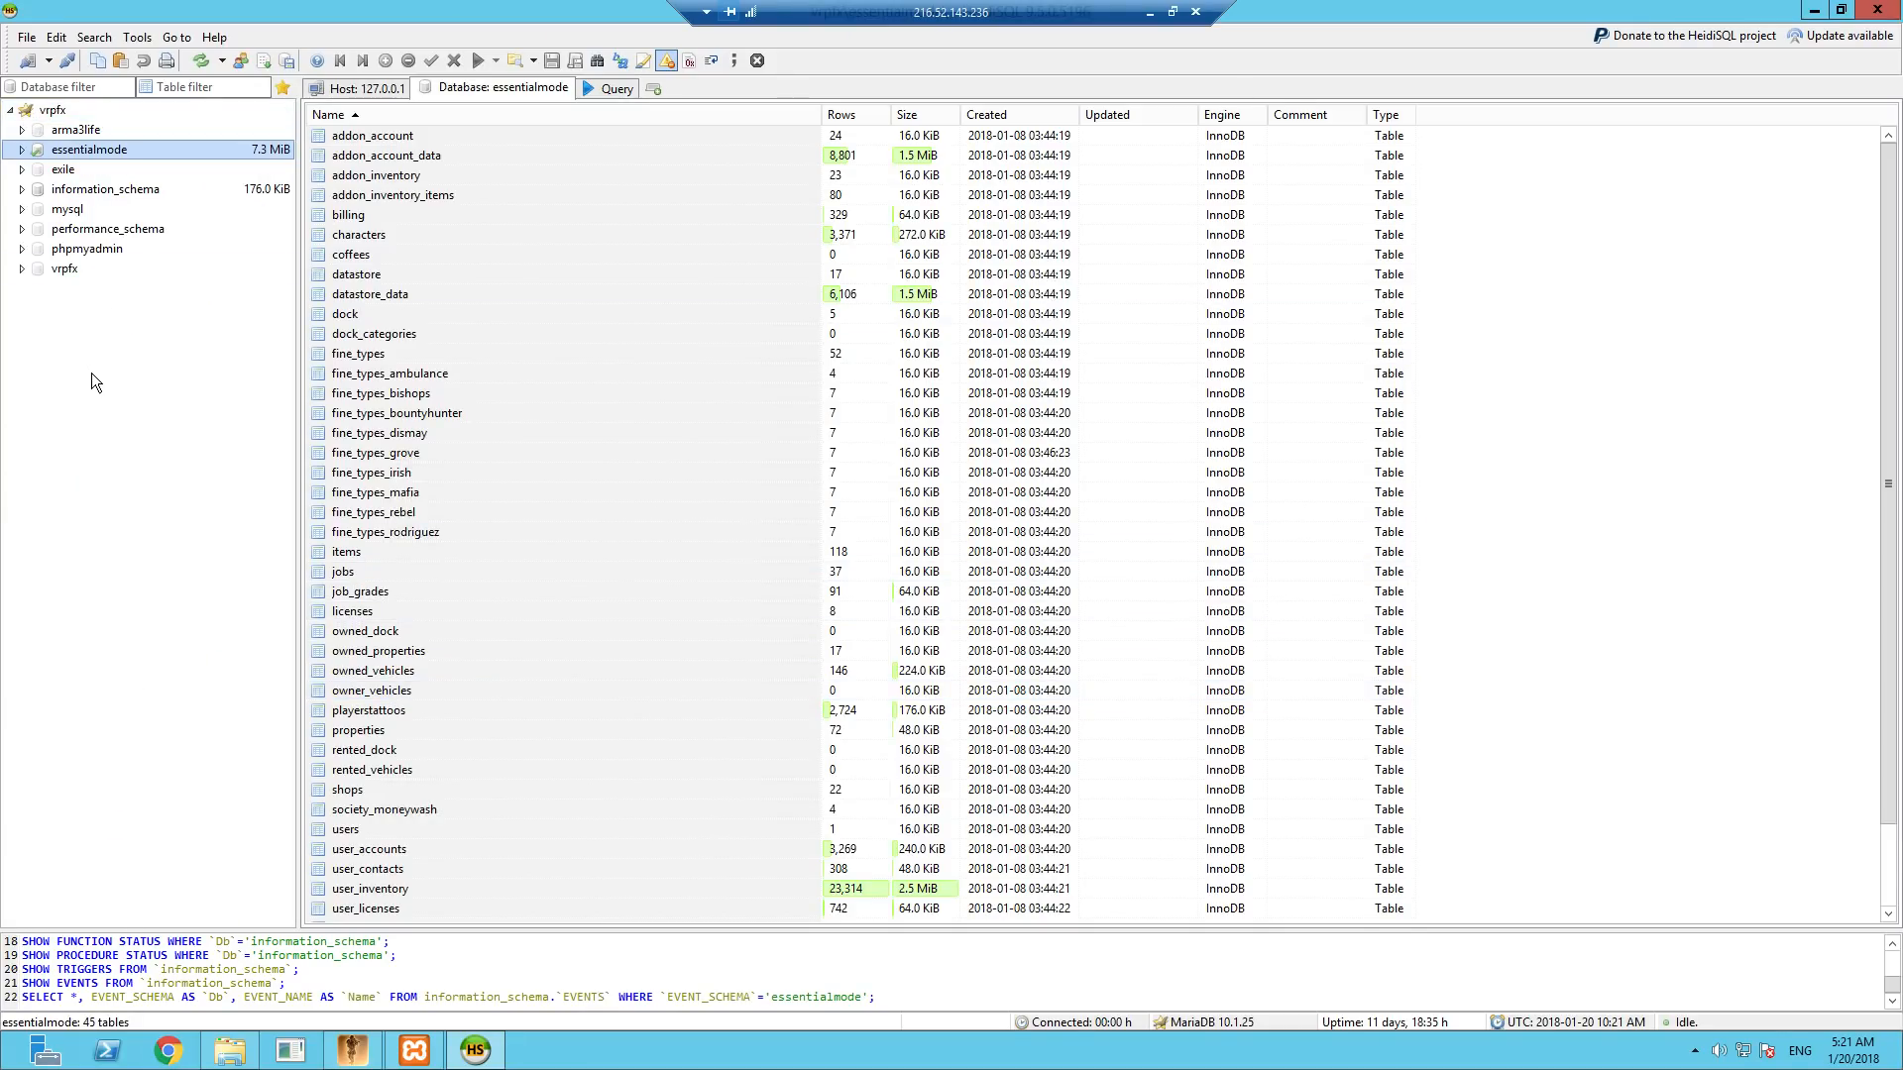
- Drop the existing vrpfx database from the server and confirm the deletion
right_click(66, 275)
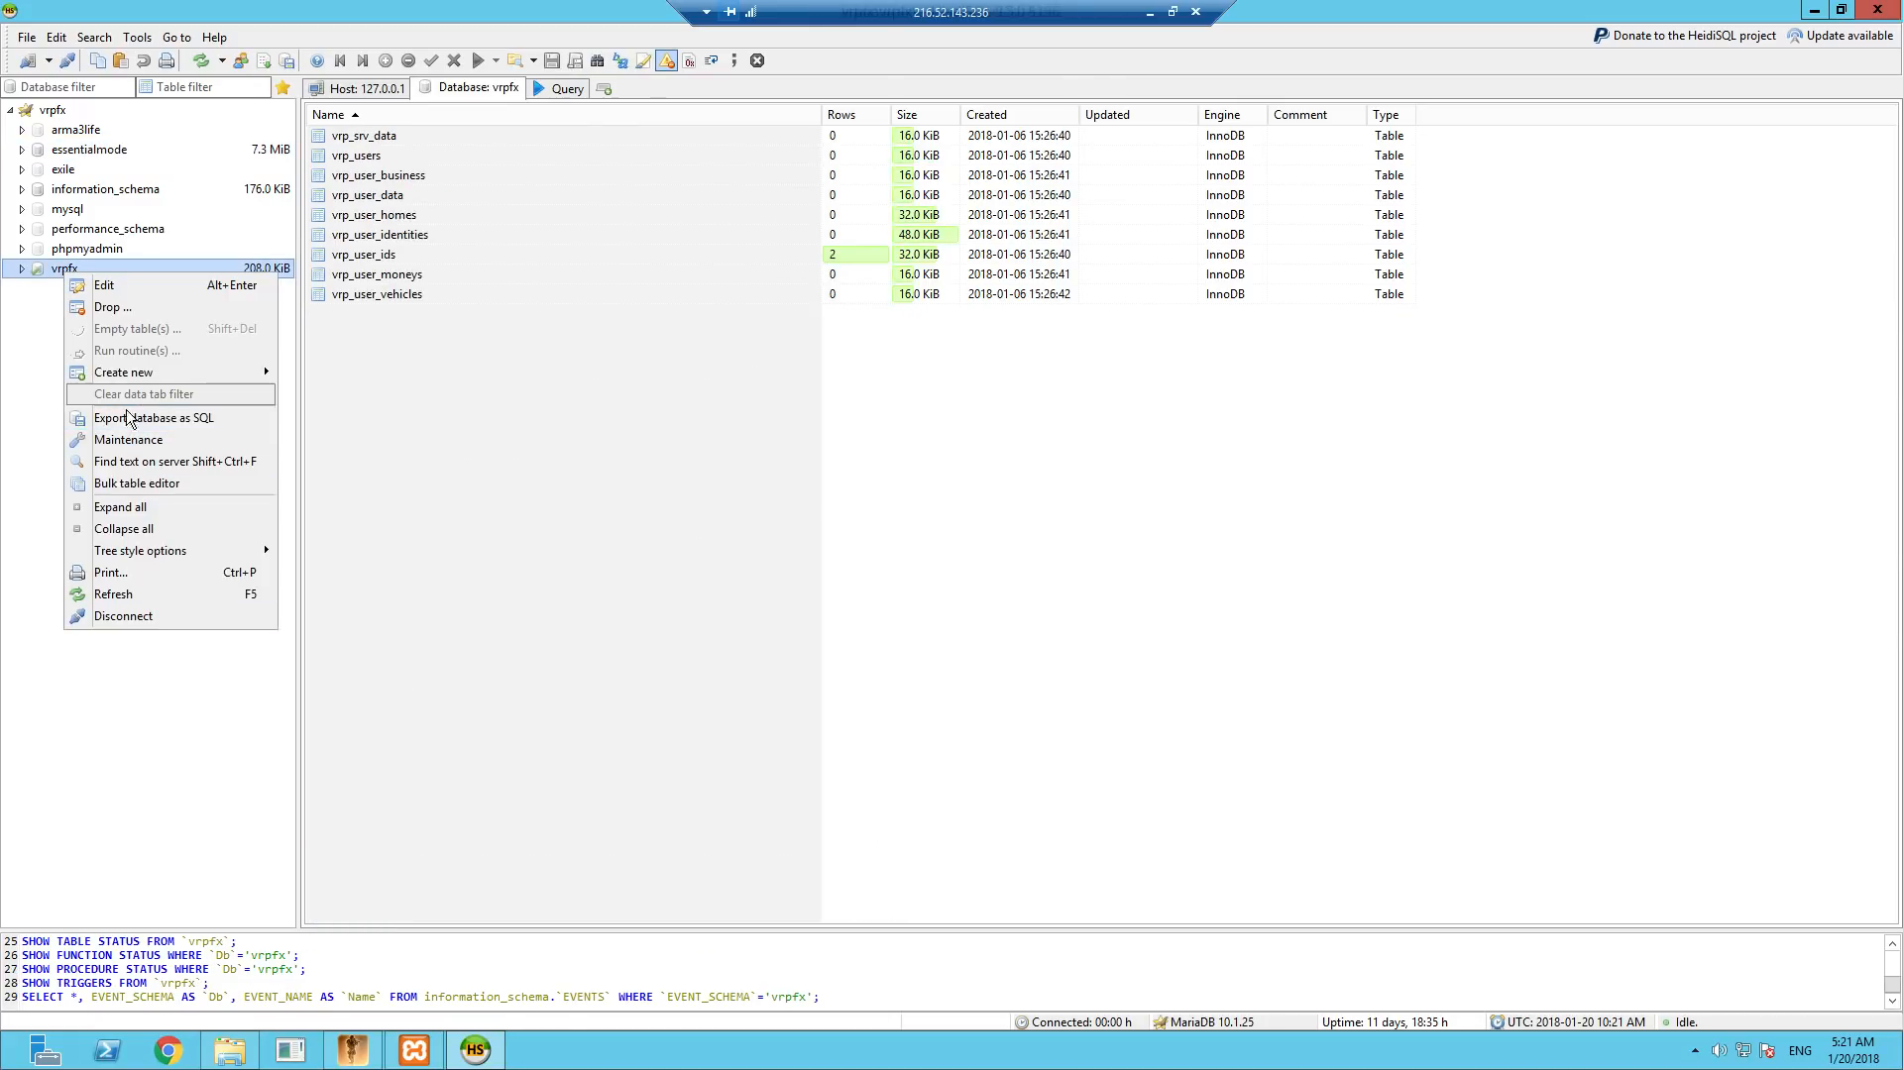
left_click(114, 307)
left_click(1007, 540)
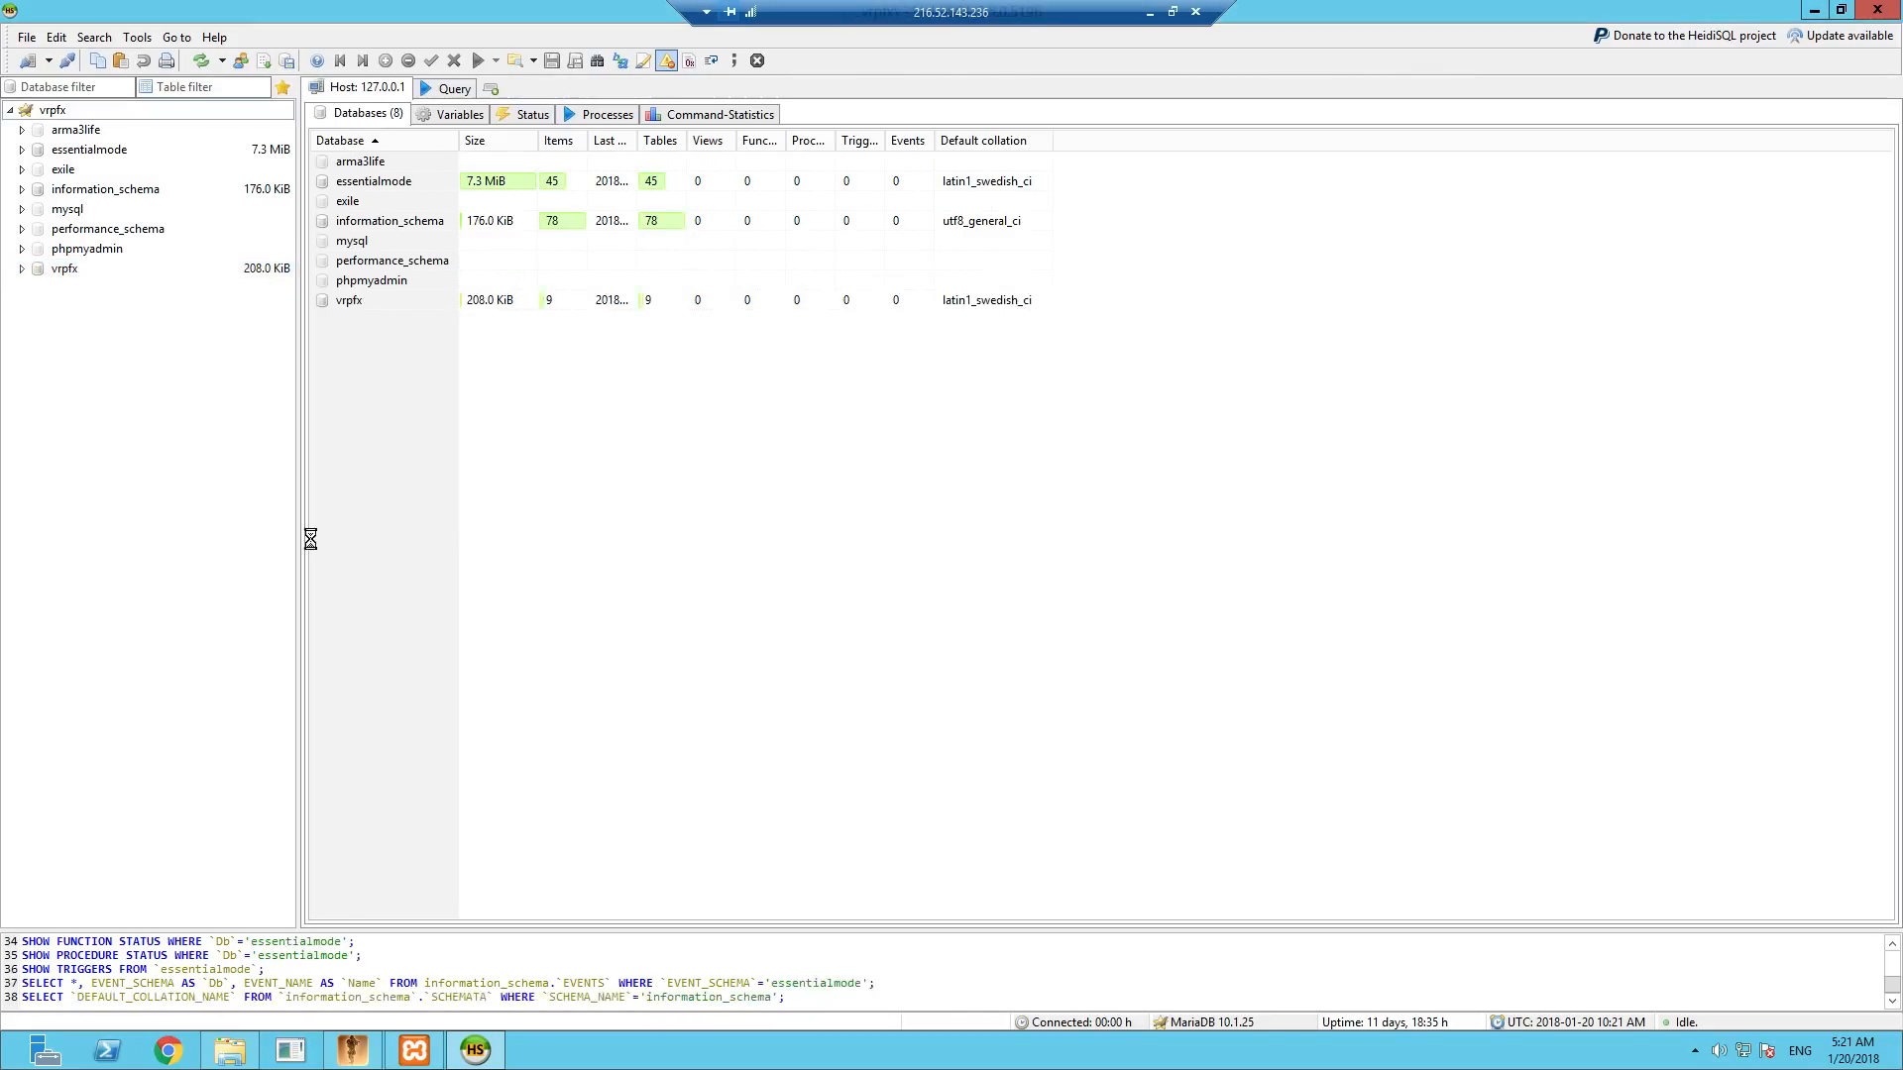
- Create a new database named vrpfx with latin1_swedish_ci collation, look inside it, and minimize HeidiSQL
right_click(105, 436)
mouse_move(196, 540)
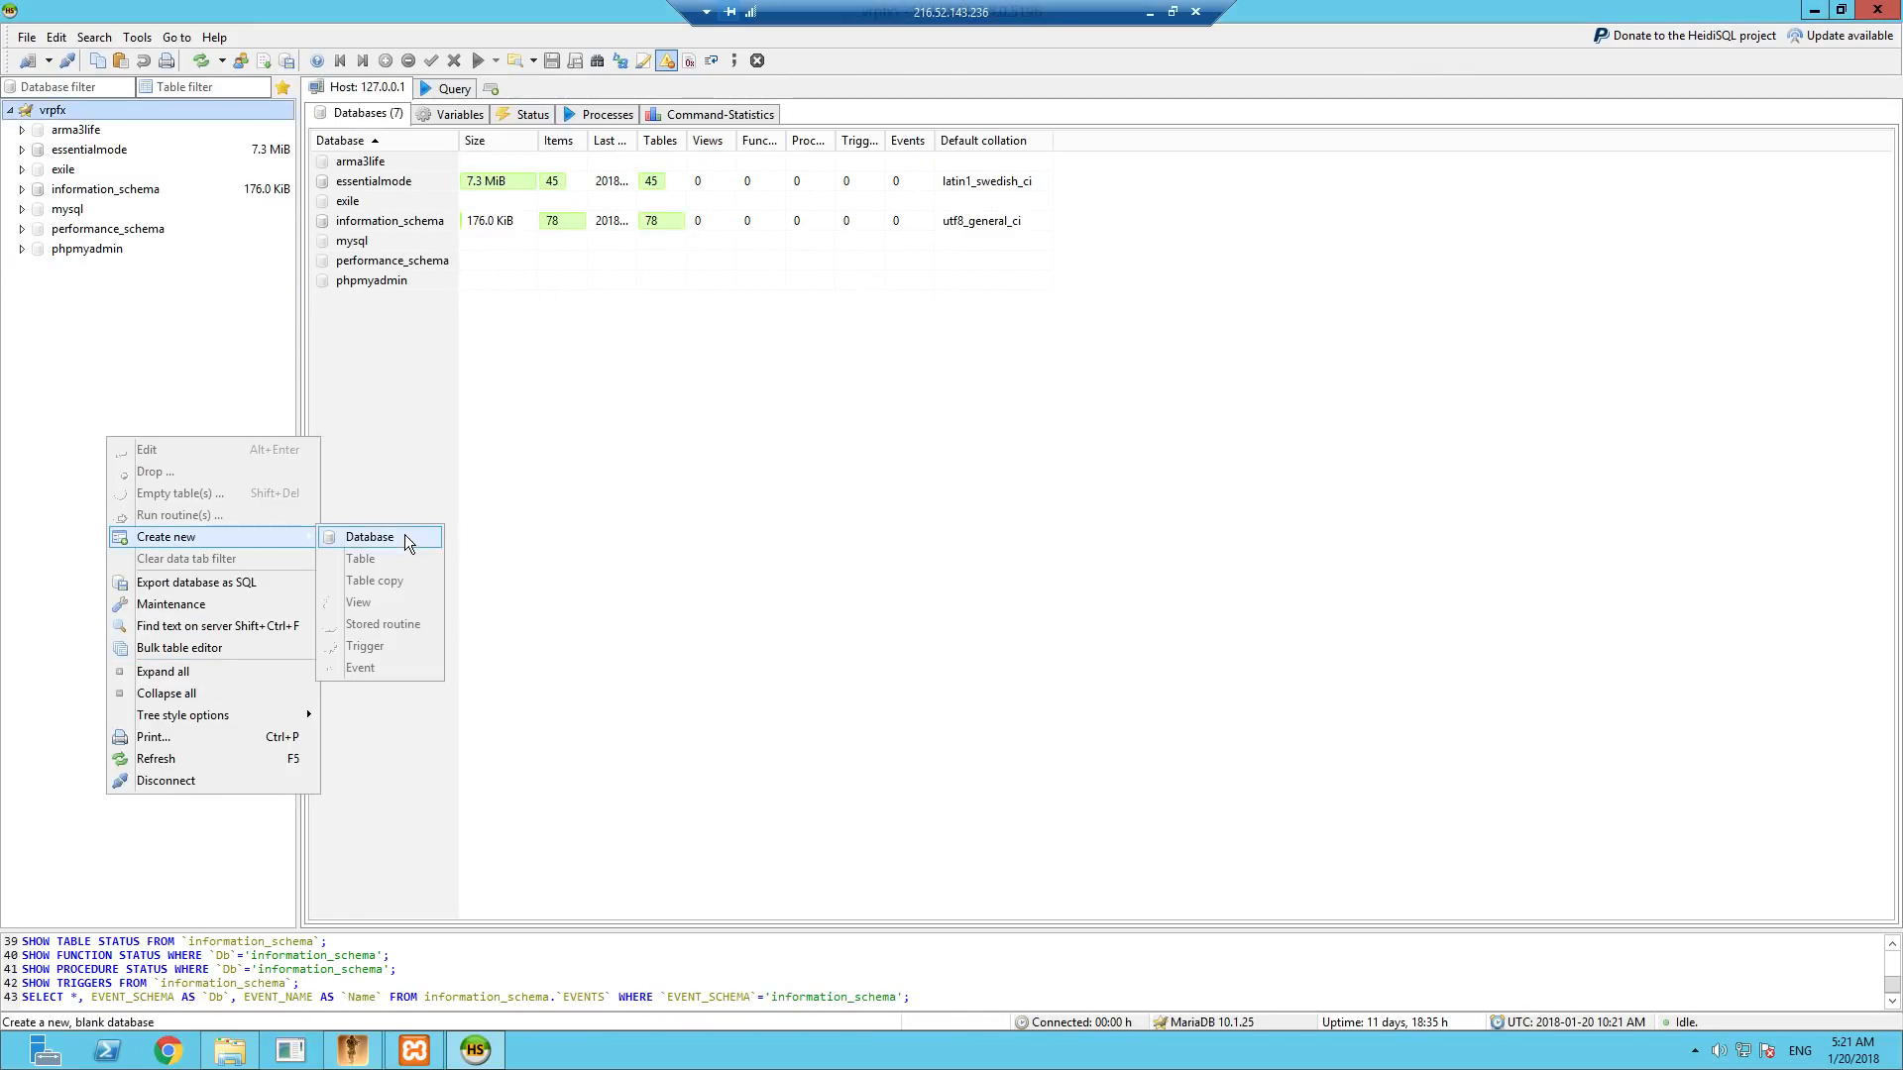
left_click(407, 533)
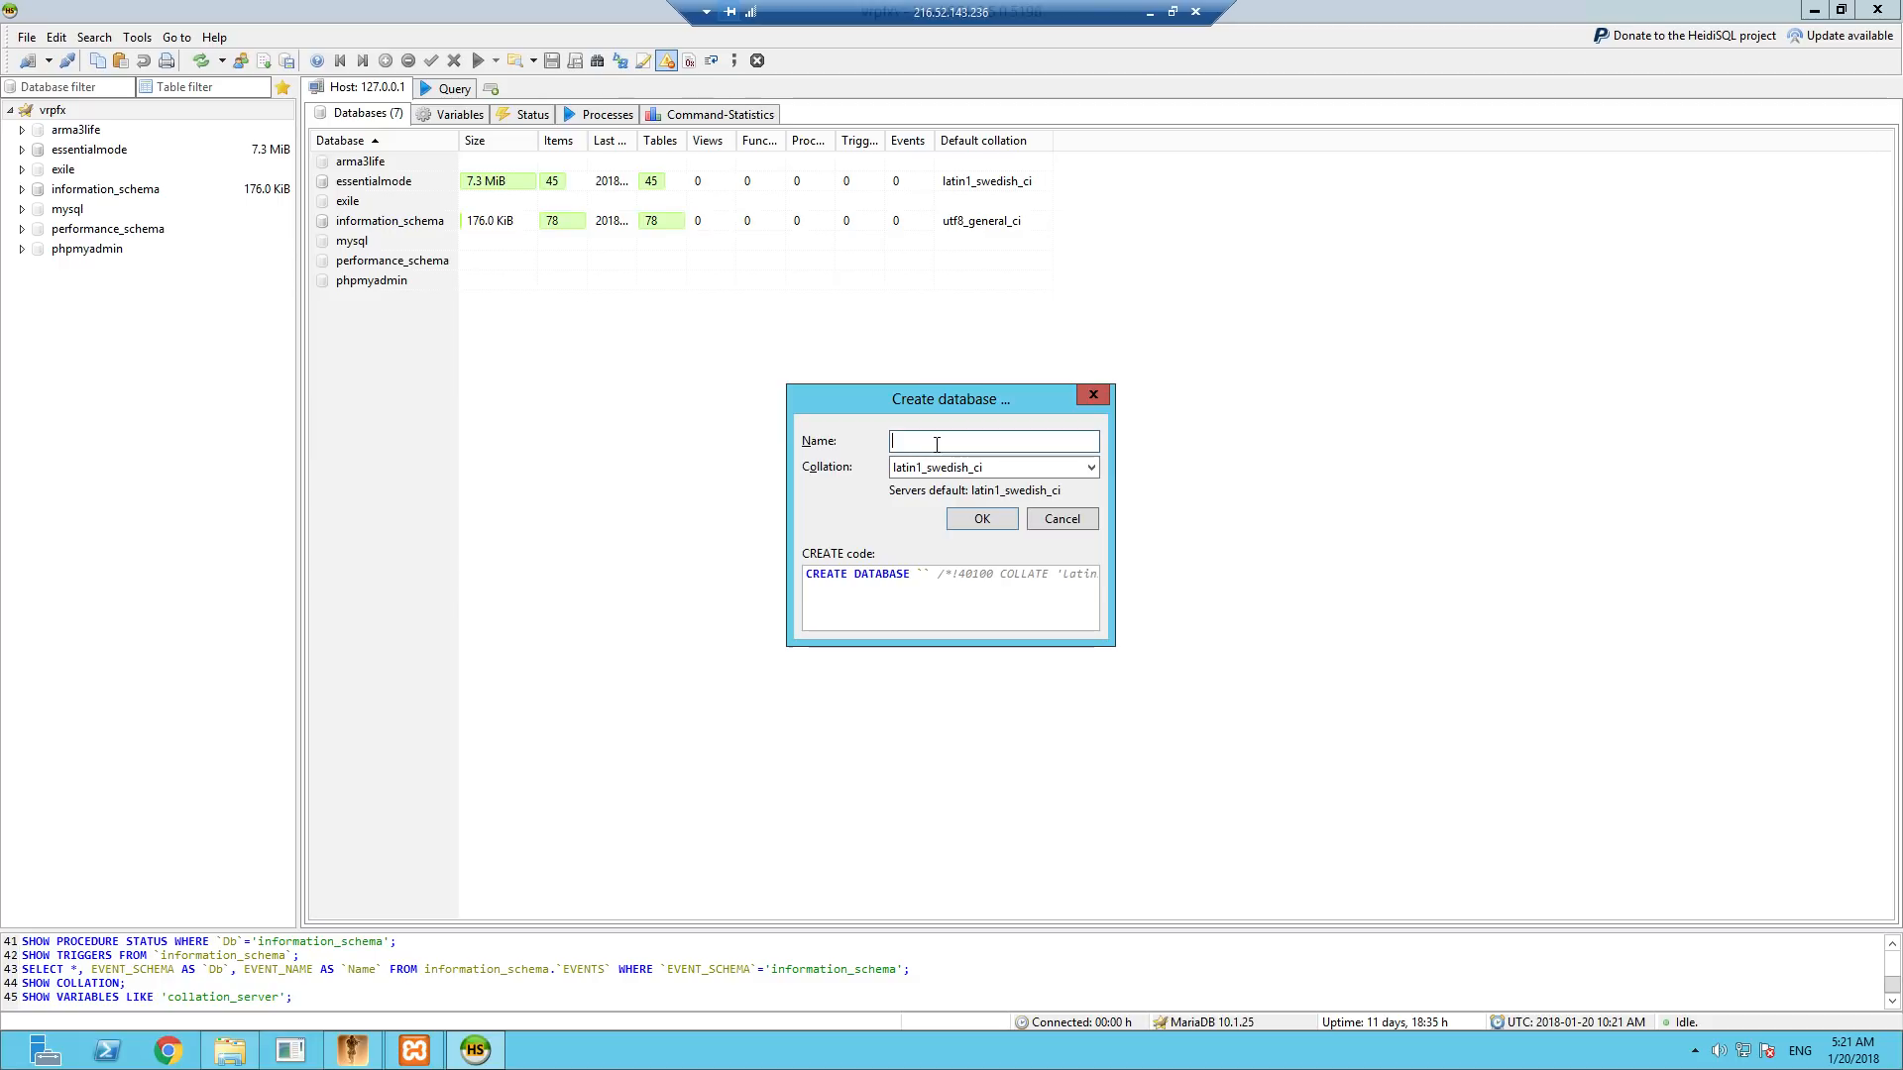
type("vrpfx")
left_click(981, 518)
left_click(20, 270)
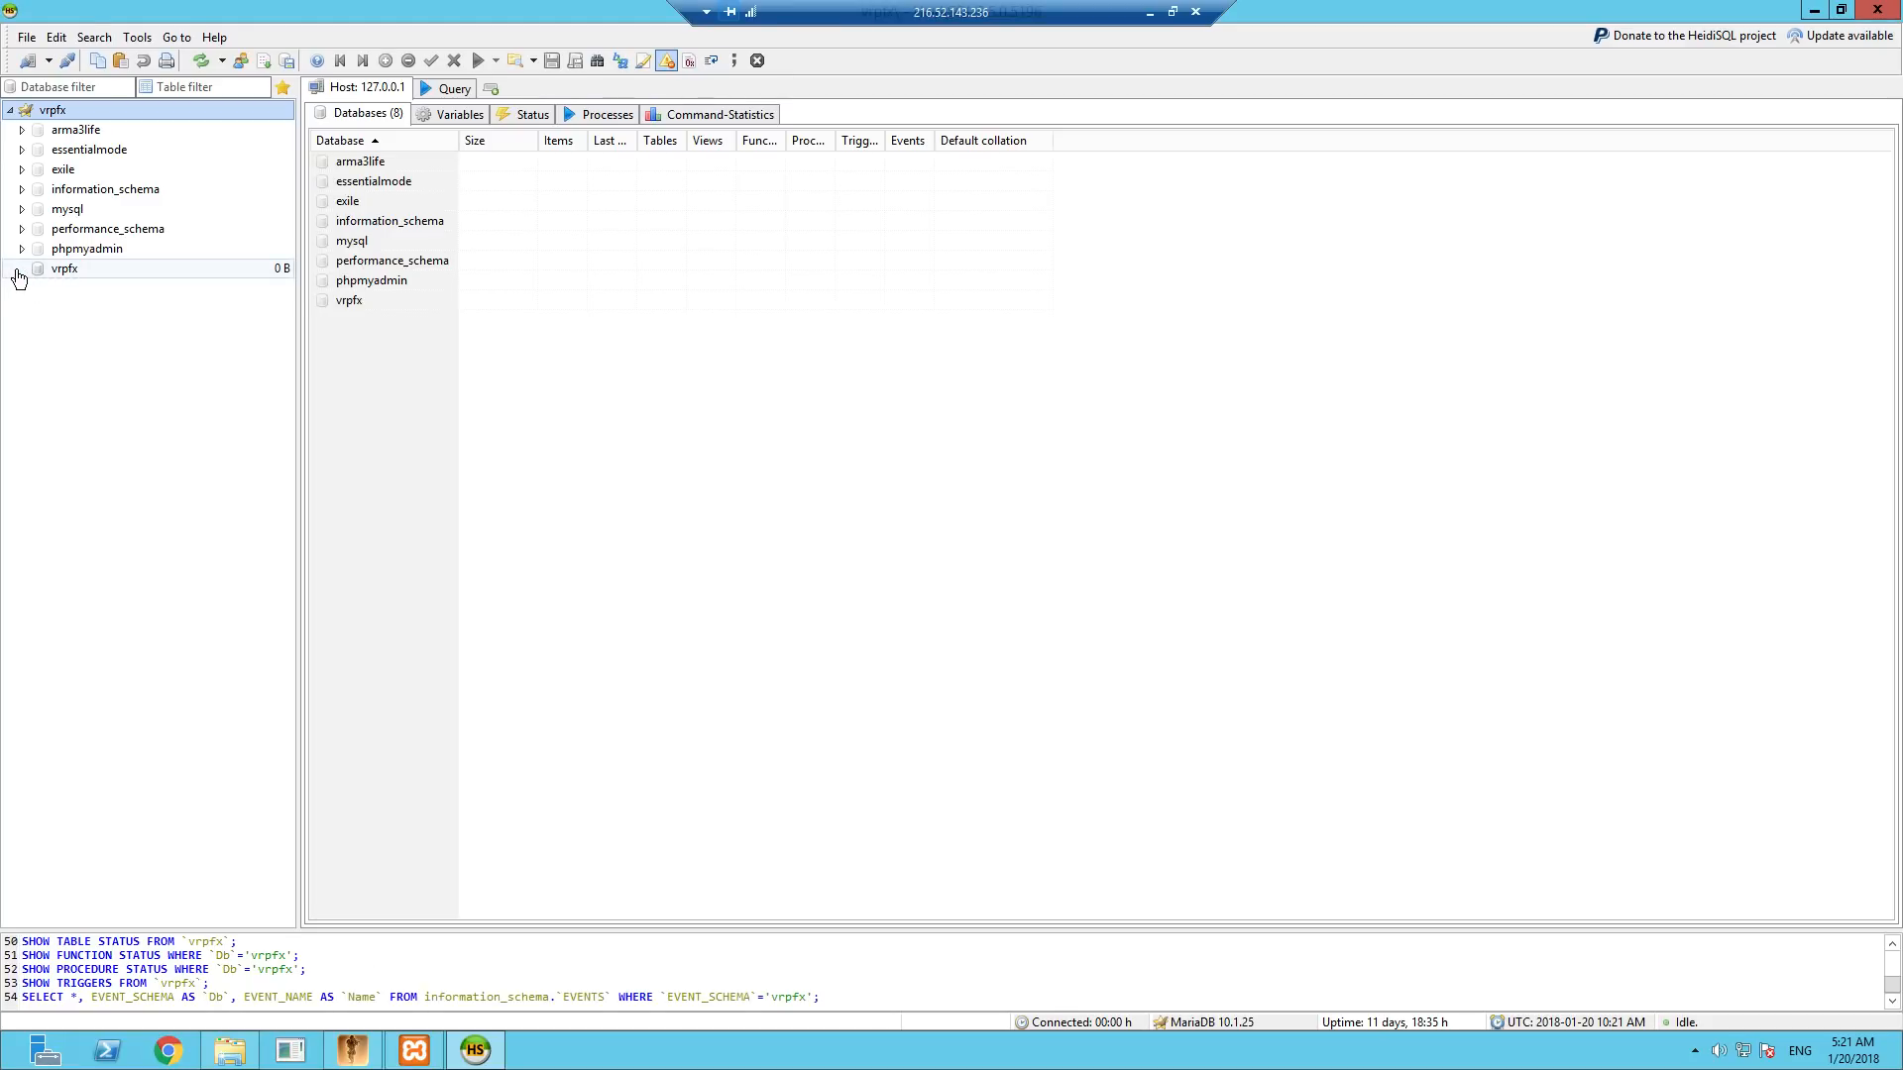
left_click(18, 271)
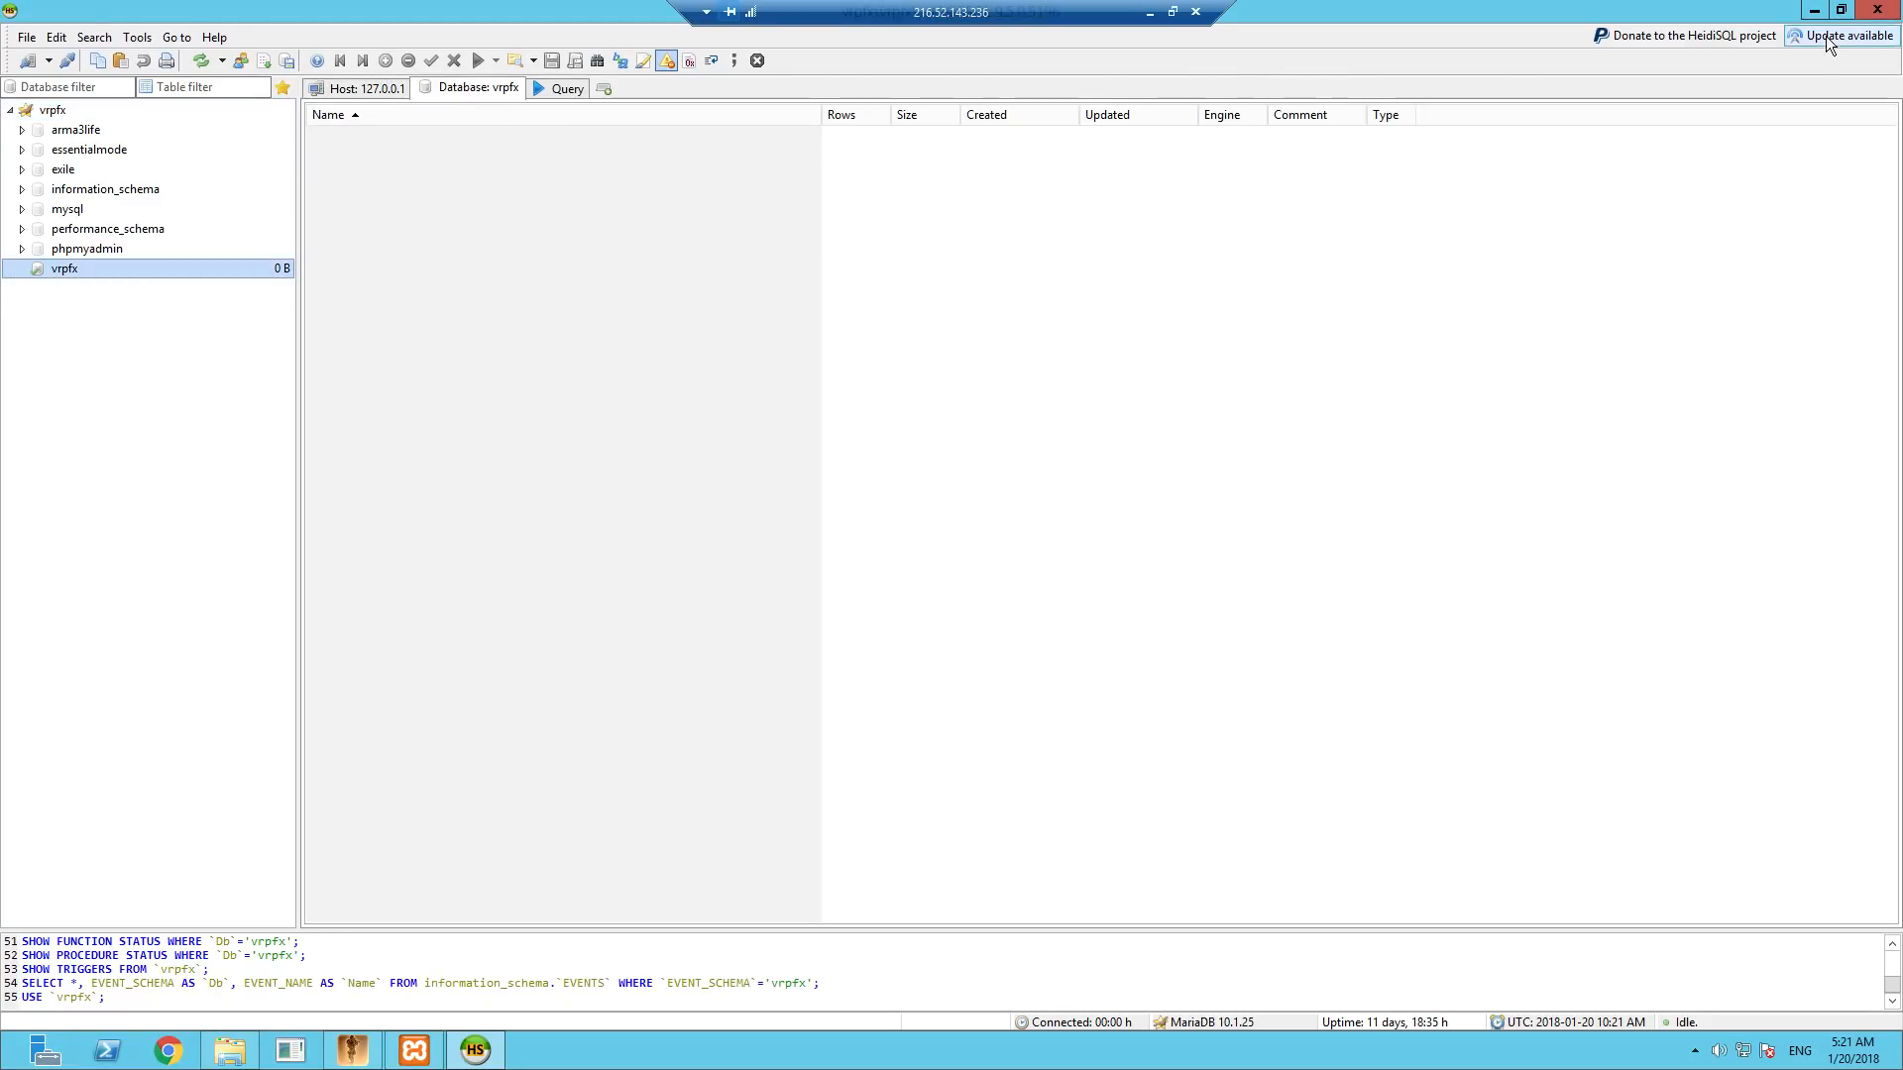
left_click(1814, 12)
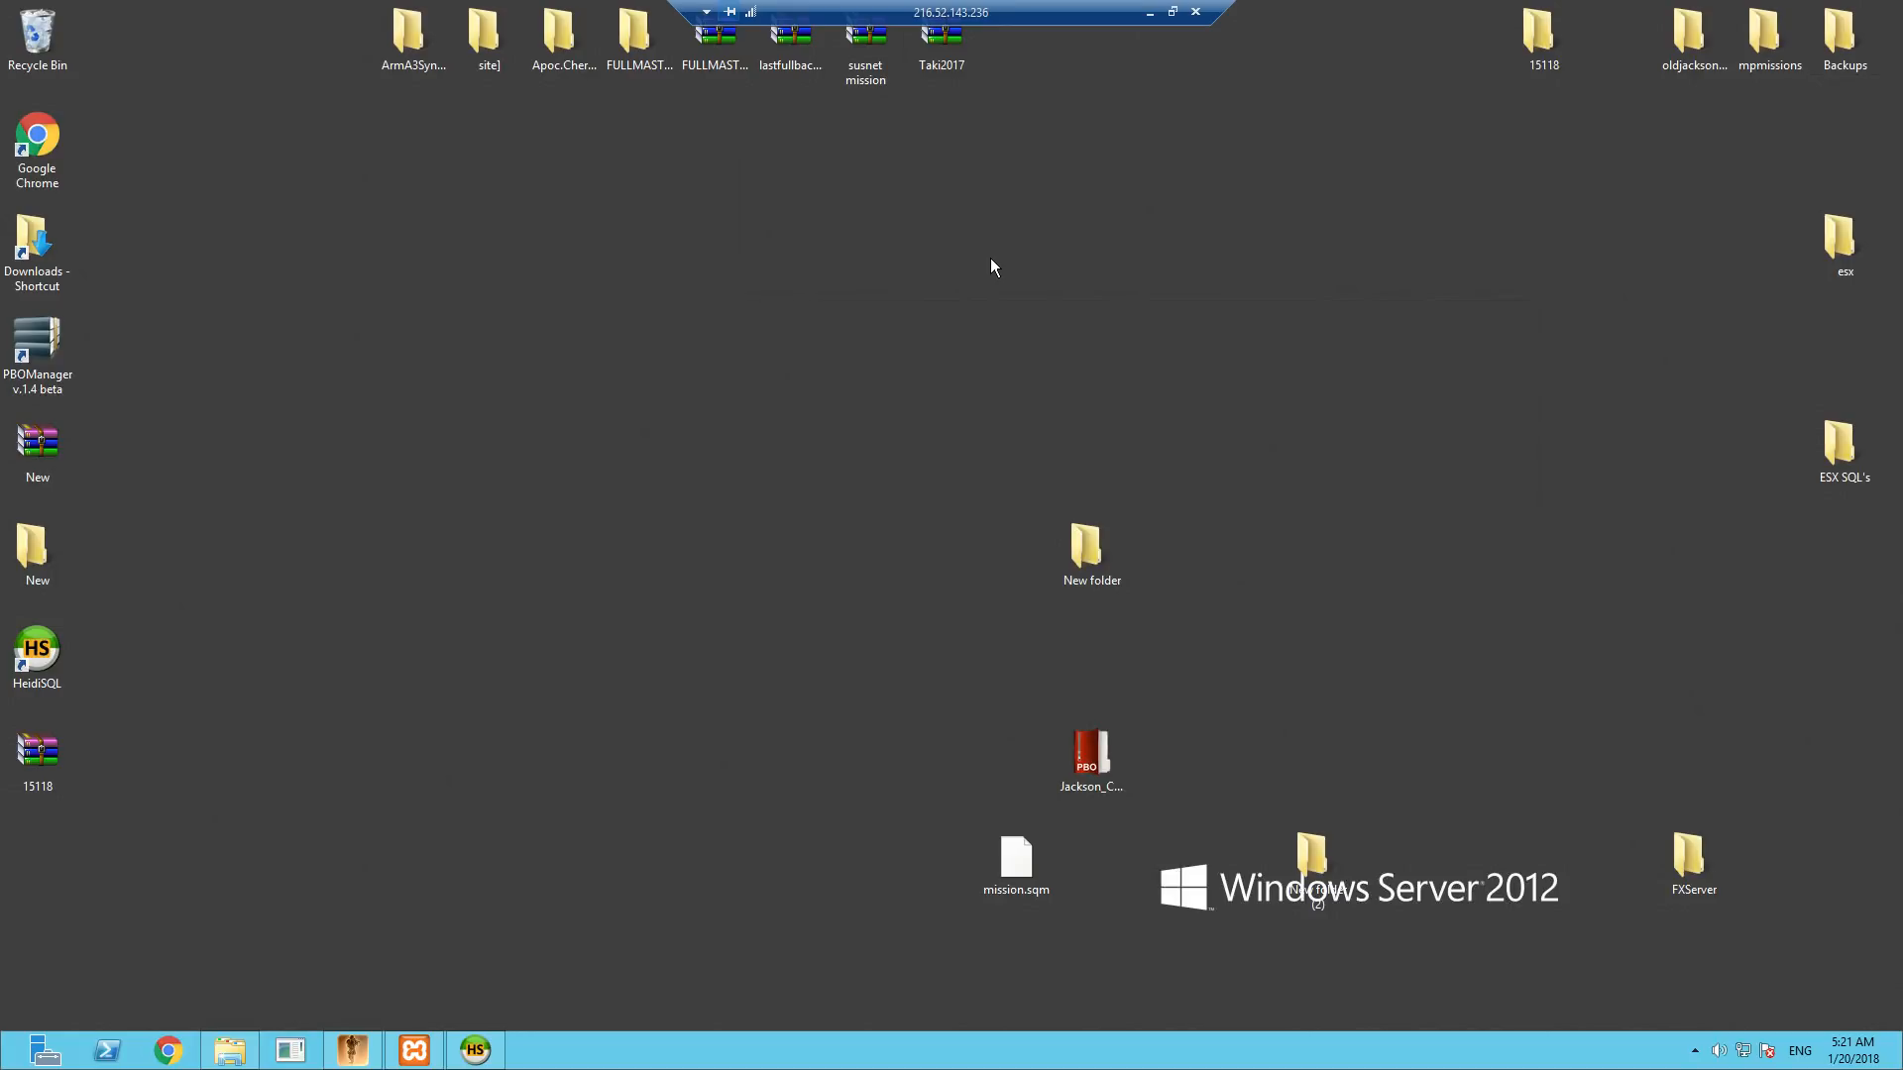
- Open the FiveM website in Chrome and go through the Windows requirements on its server download page
left_click(166, 1052)
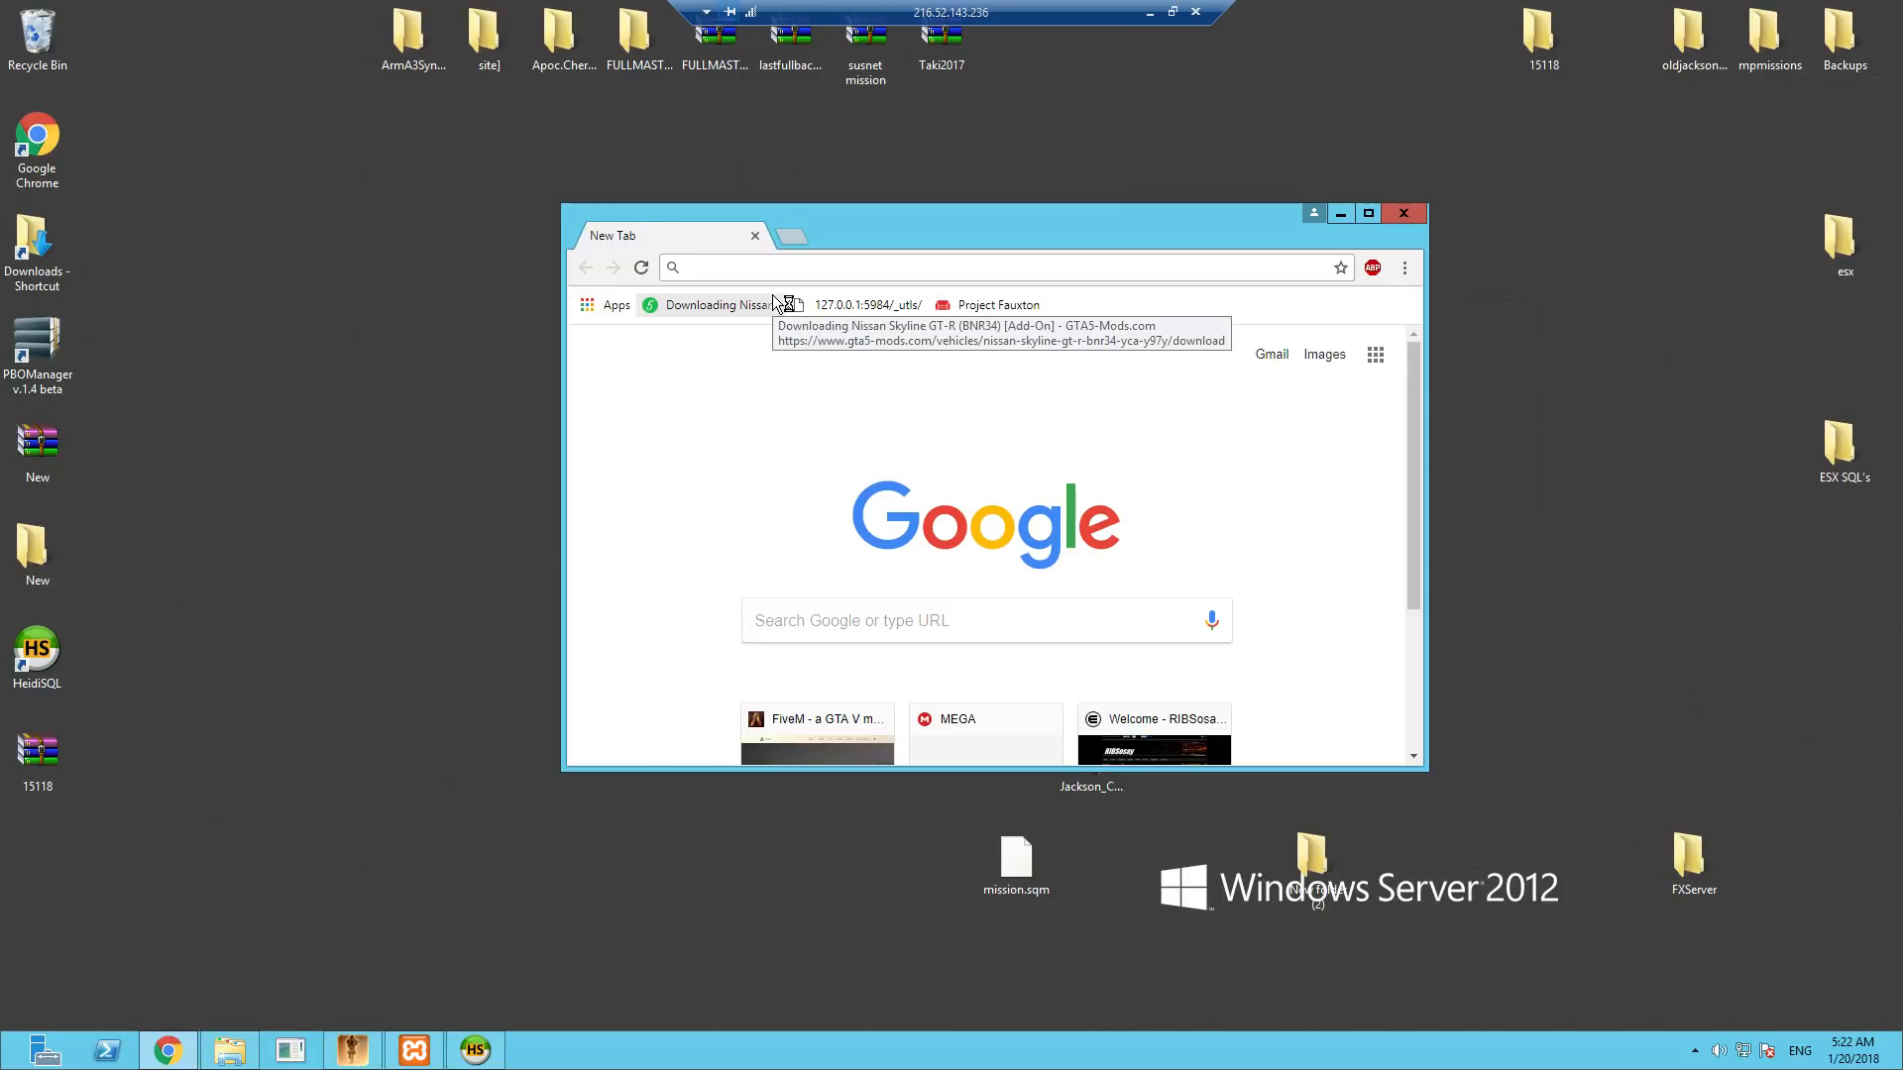
left_click(804, 733)
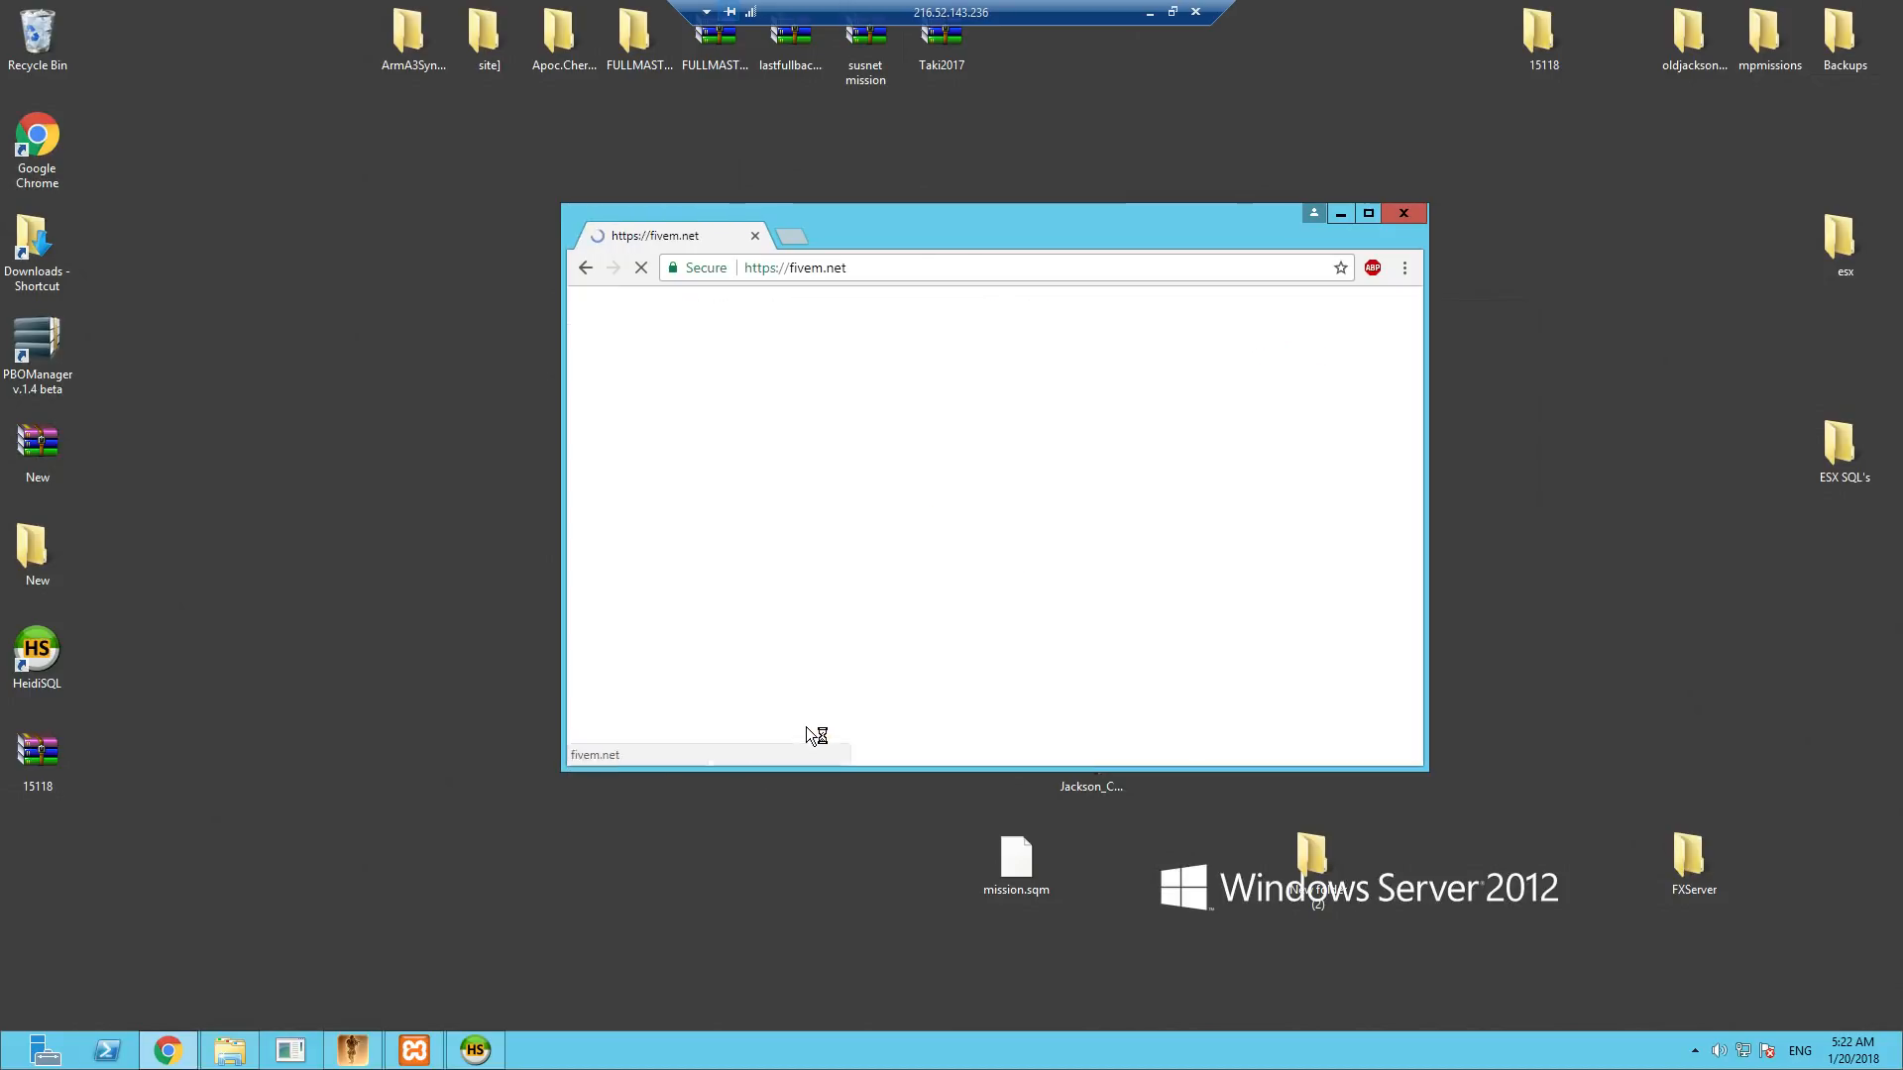
left_click(1367, 213)
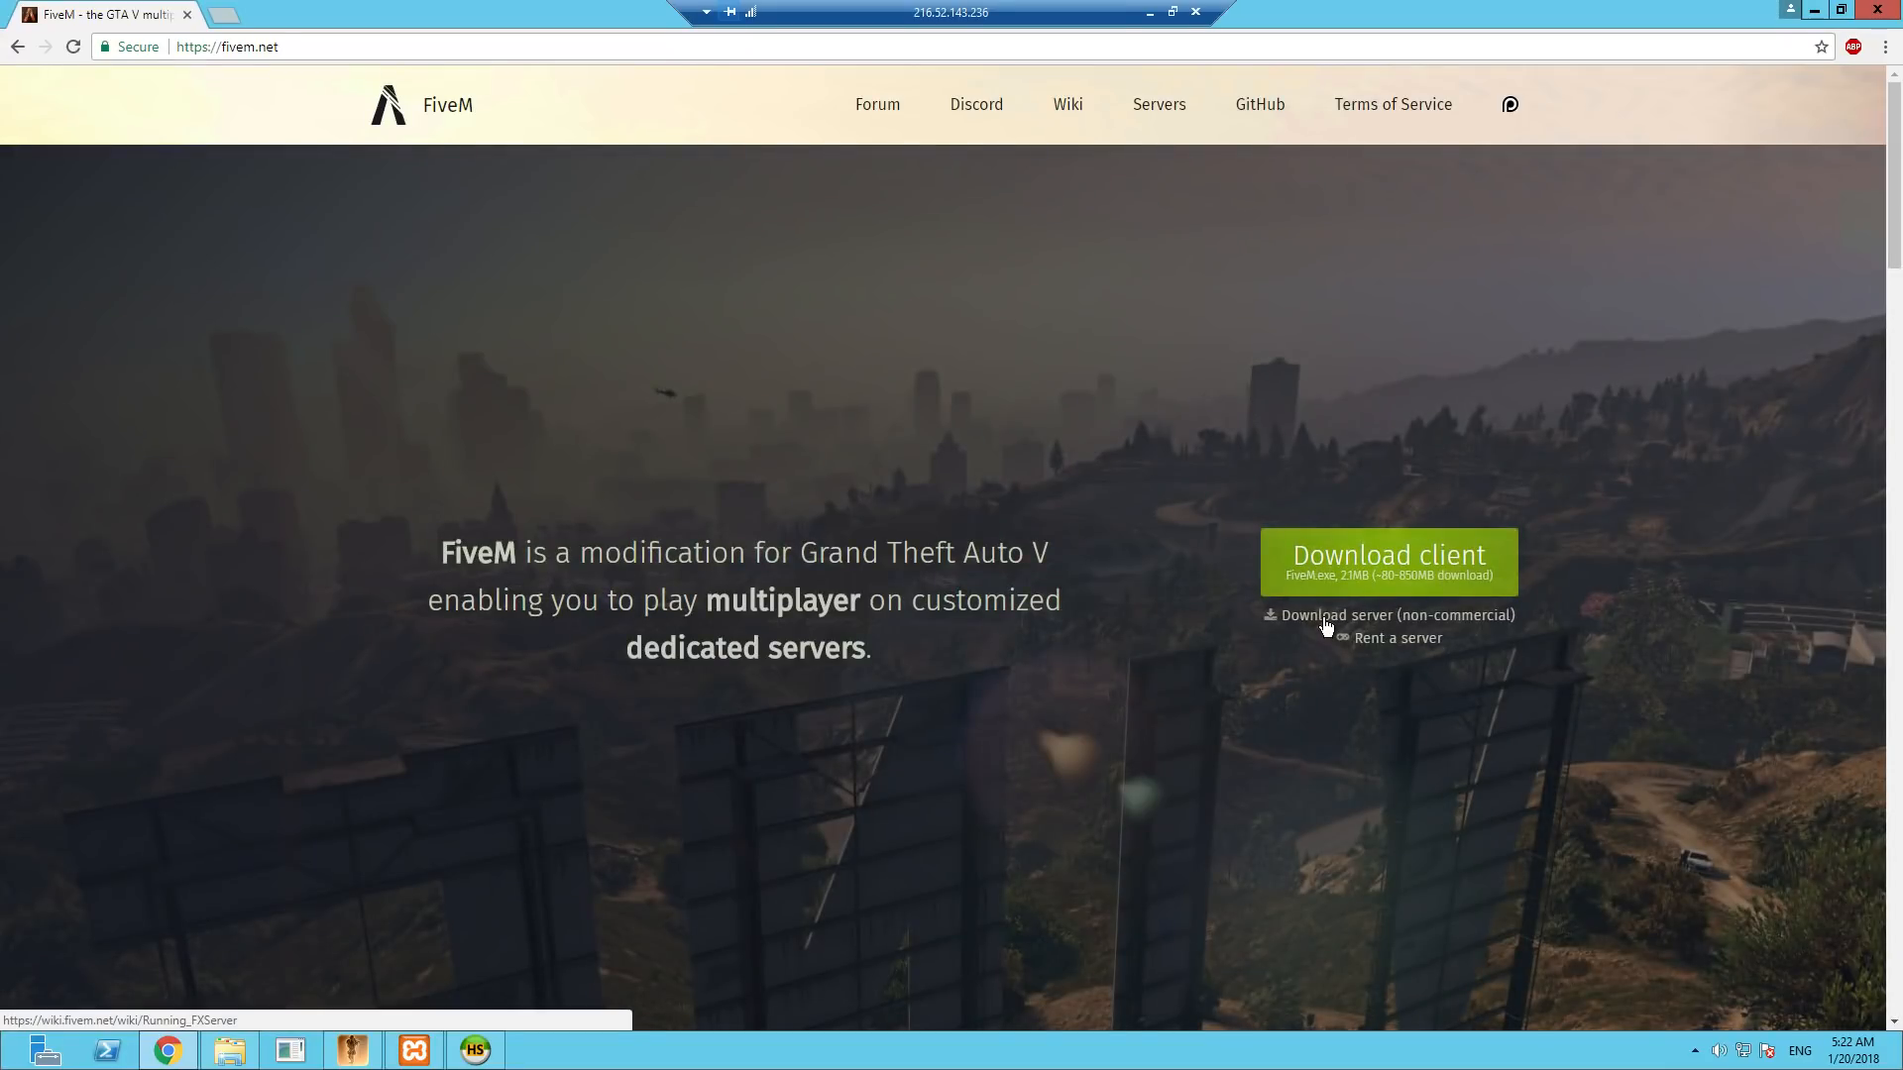
left_click(1326, 622)
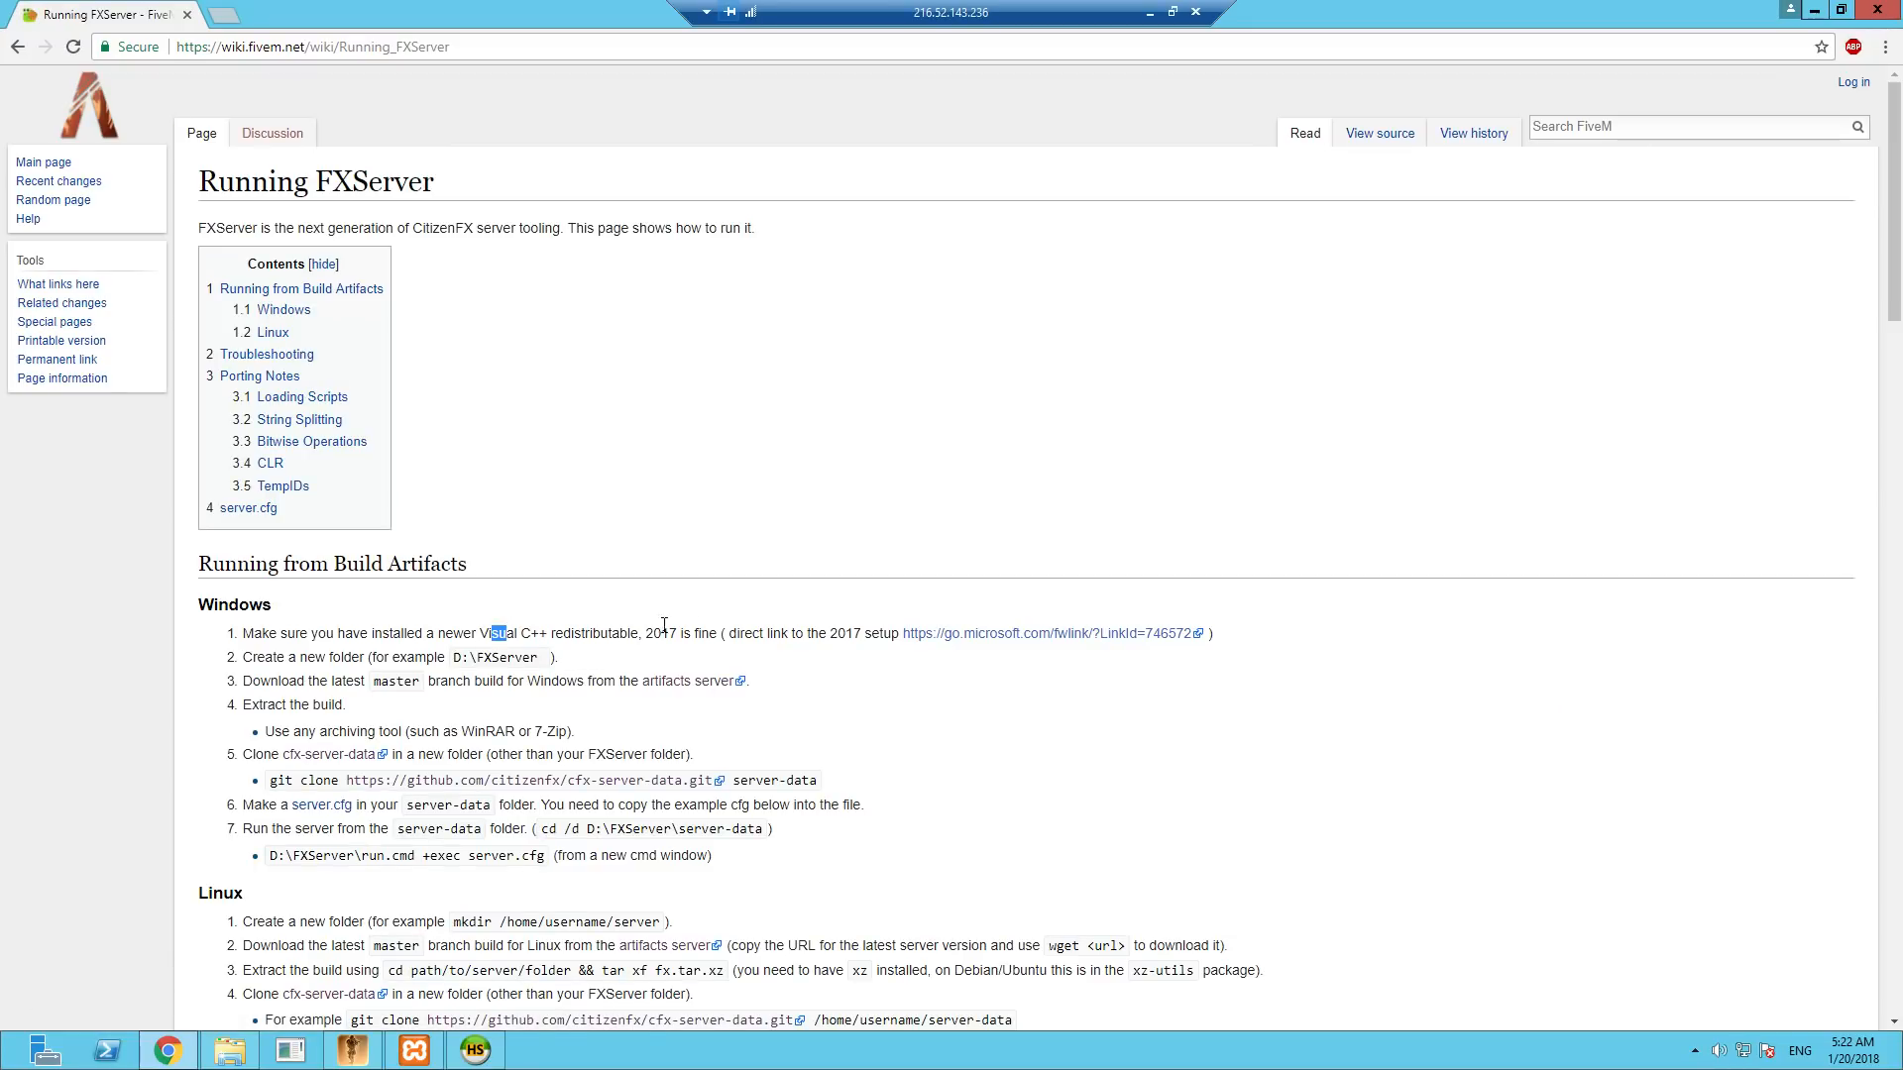
left_click_drag(664, 625, 741, 626)
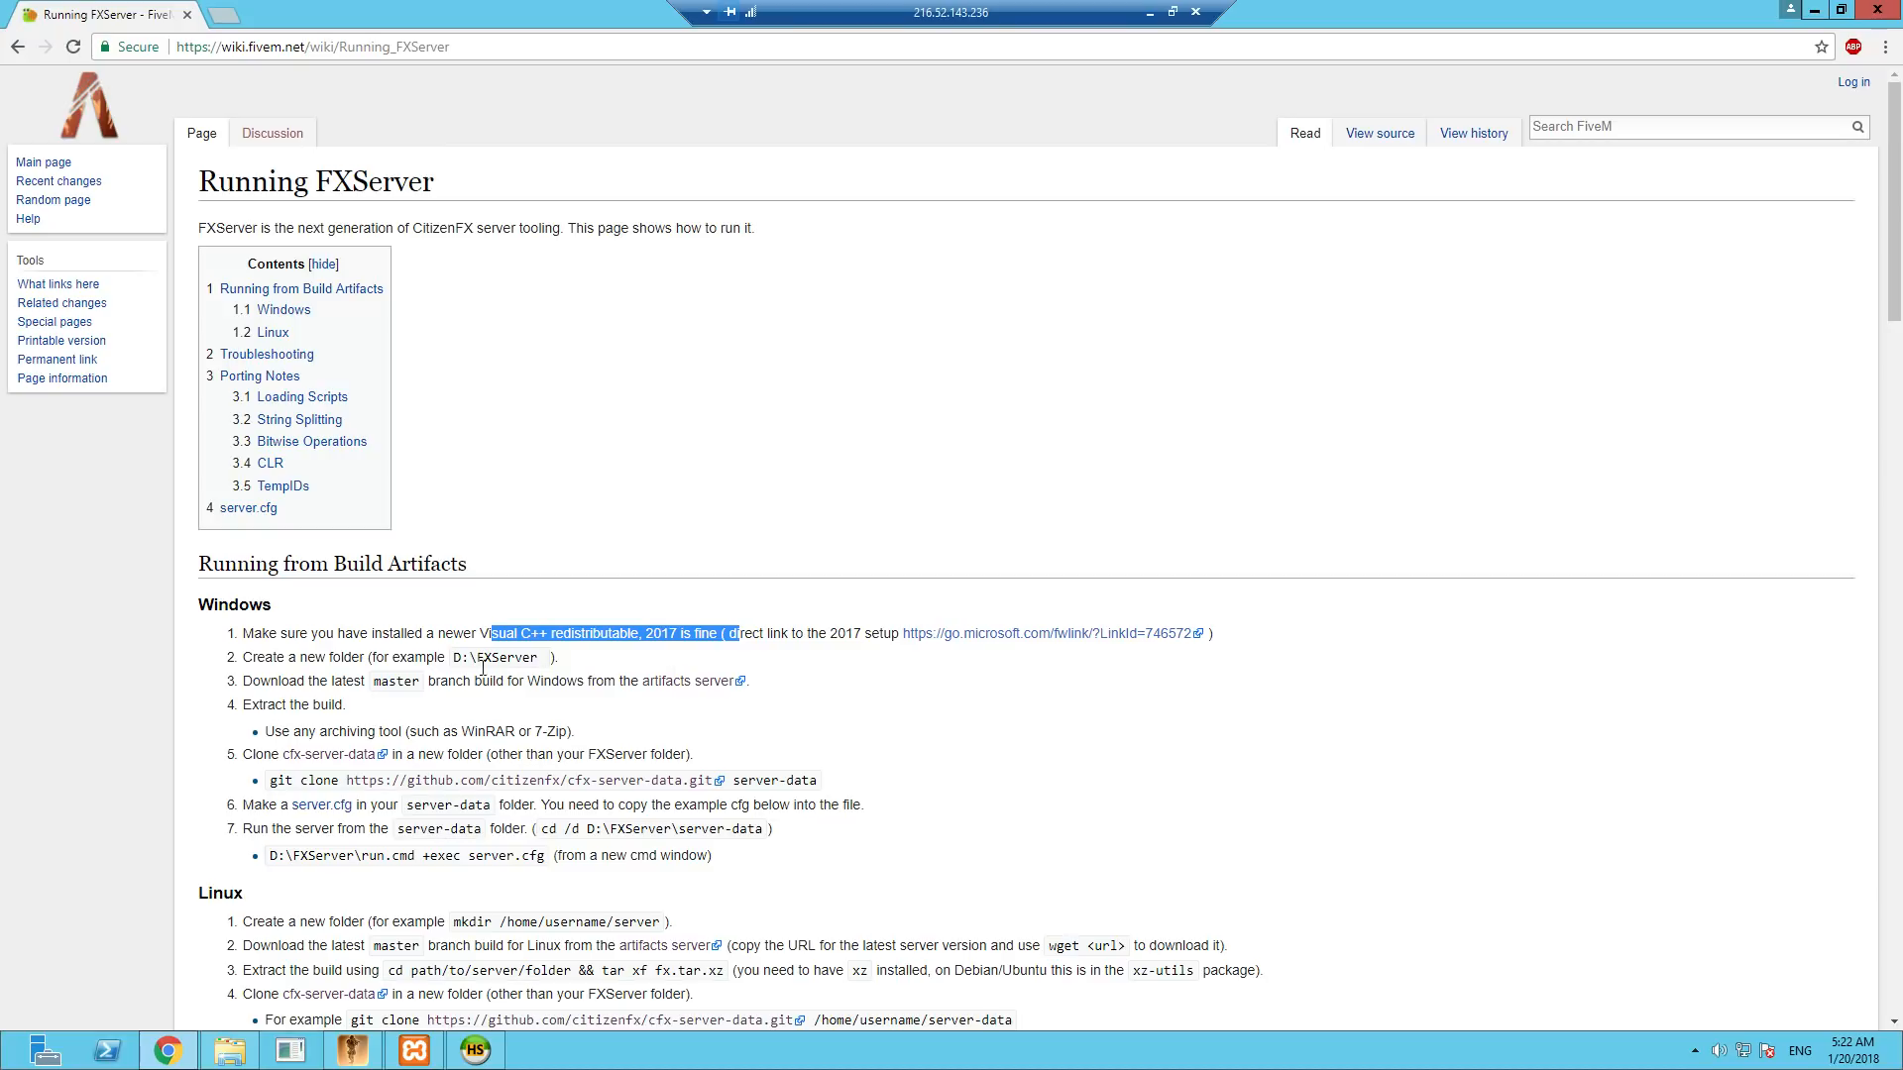
left_click(417, 671)
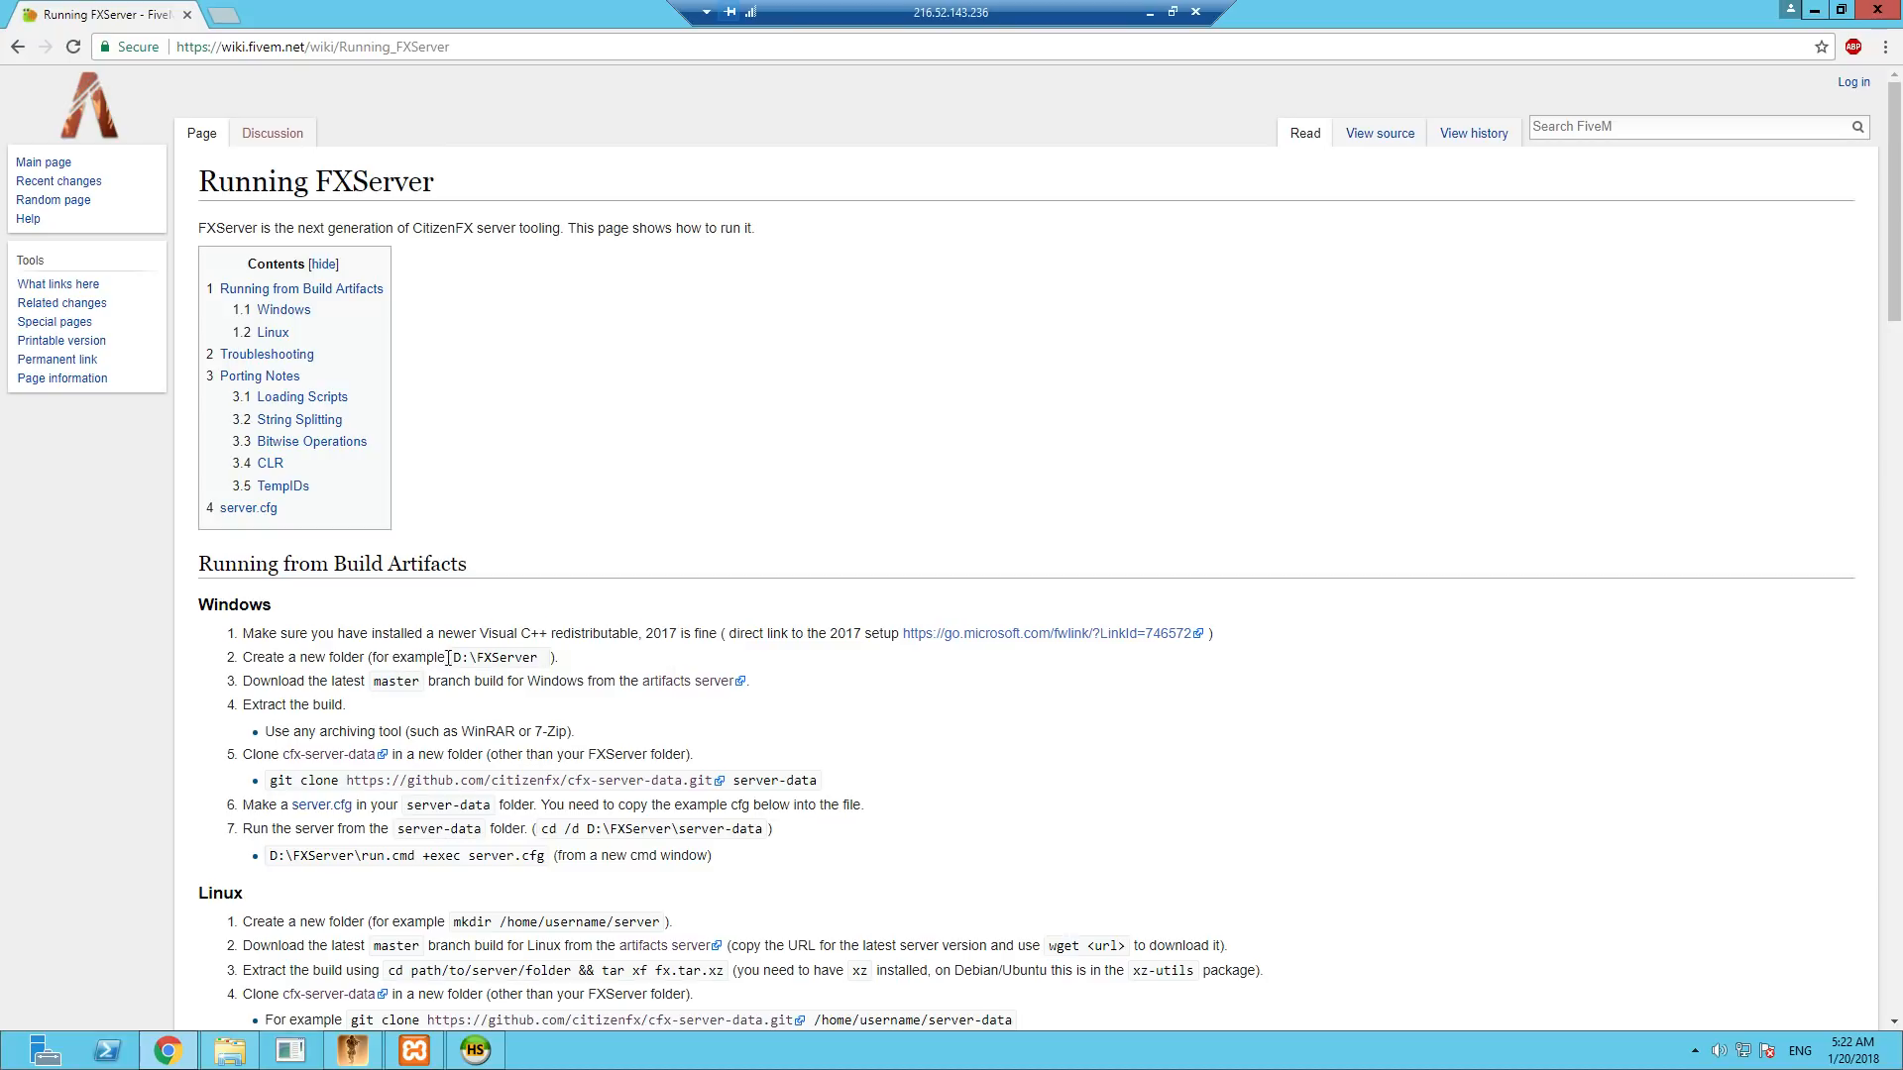
double_click(449, 657)
left_click(459, 665)
- Look into the FXServer folder on Local Disk (C:) in File Explorer
left_click(246, 1048)
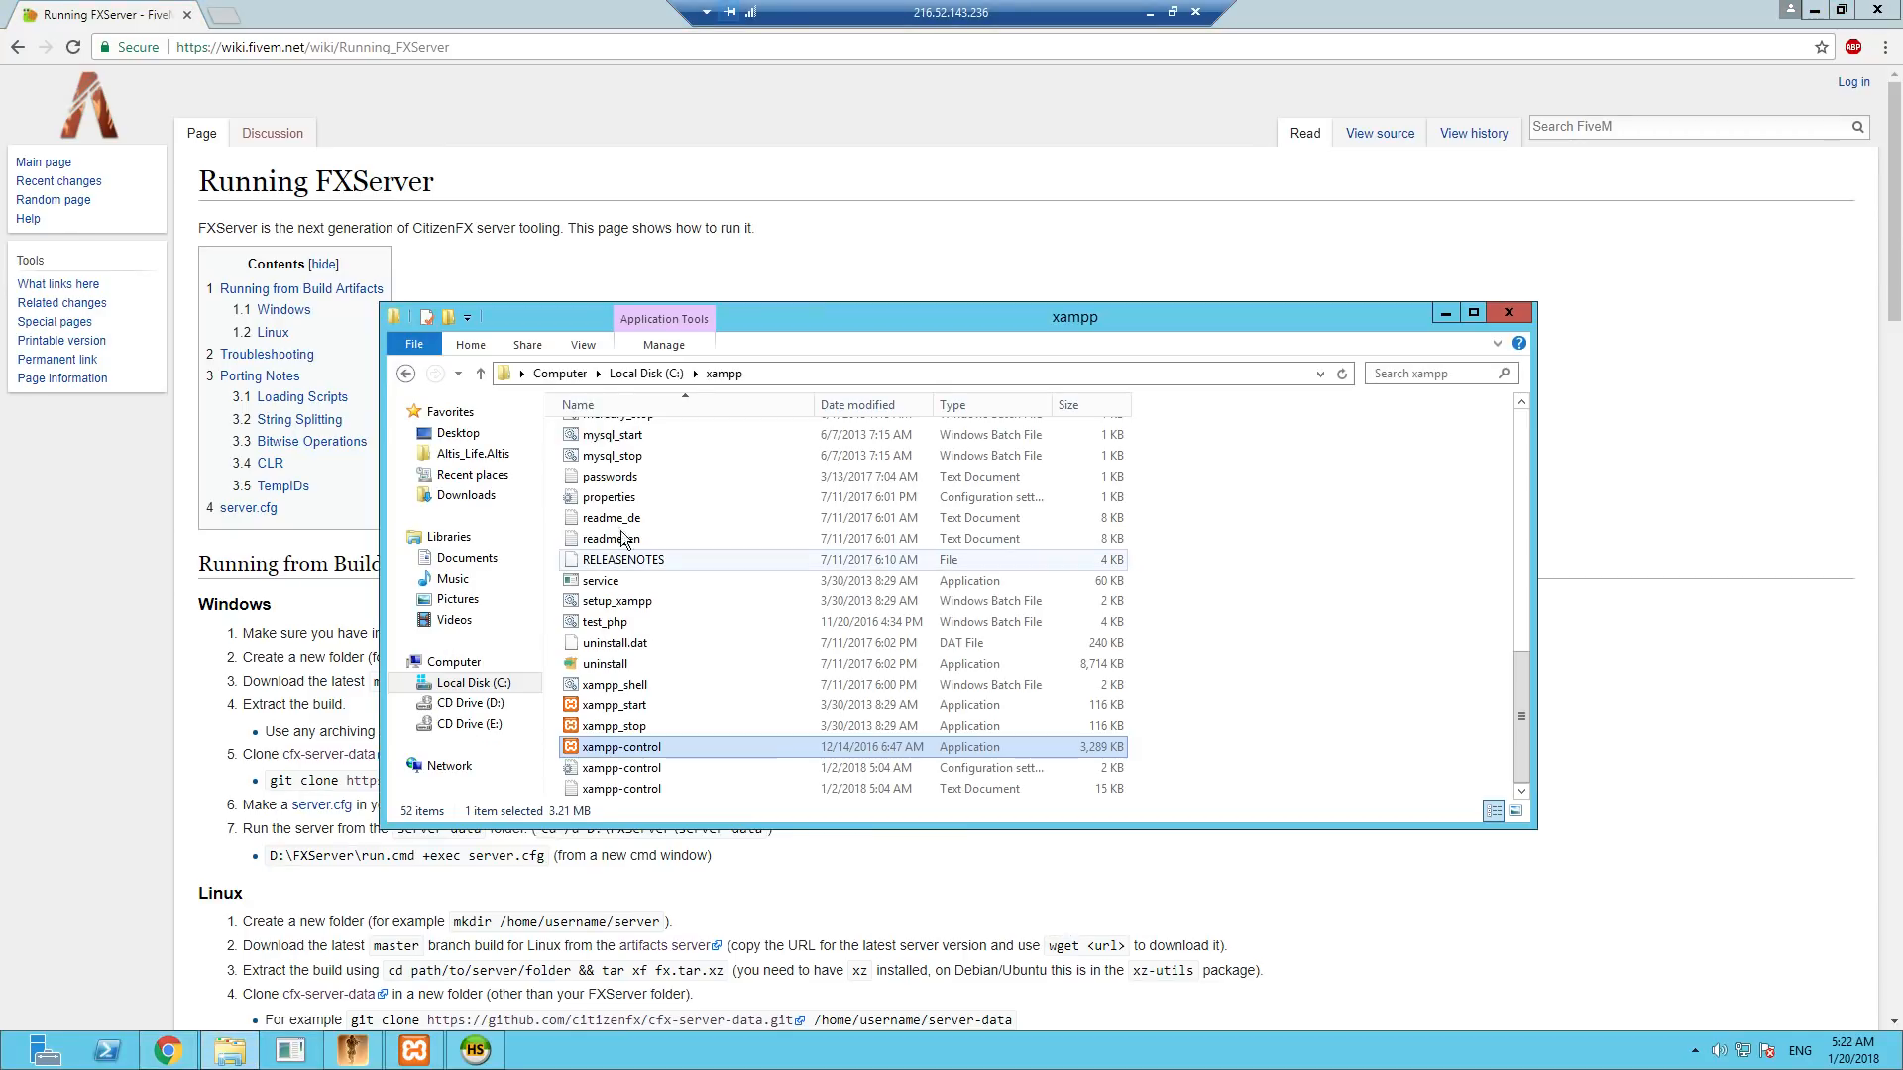
left_click(646, 373)
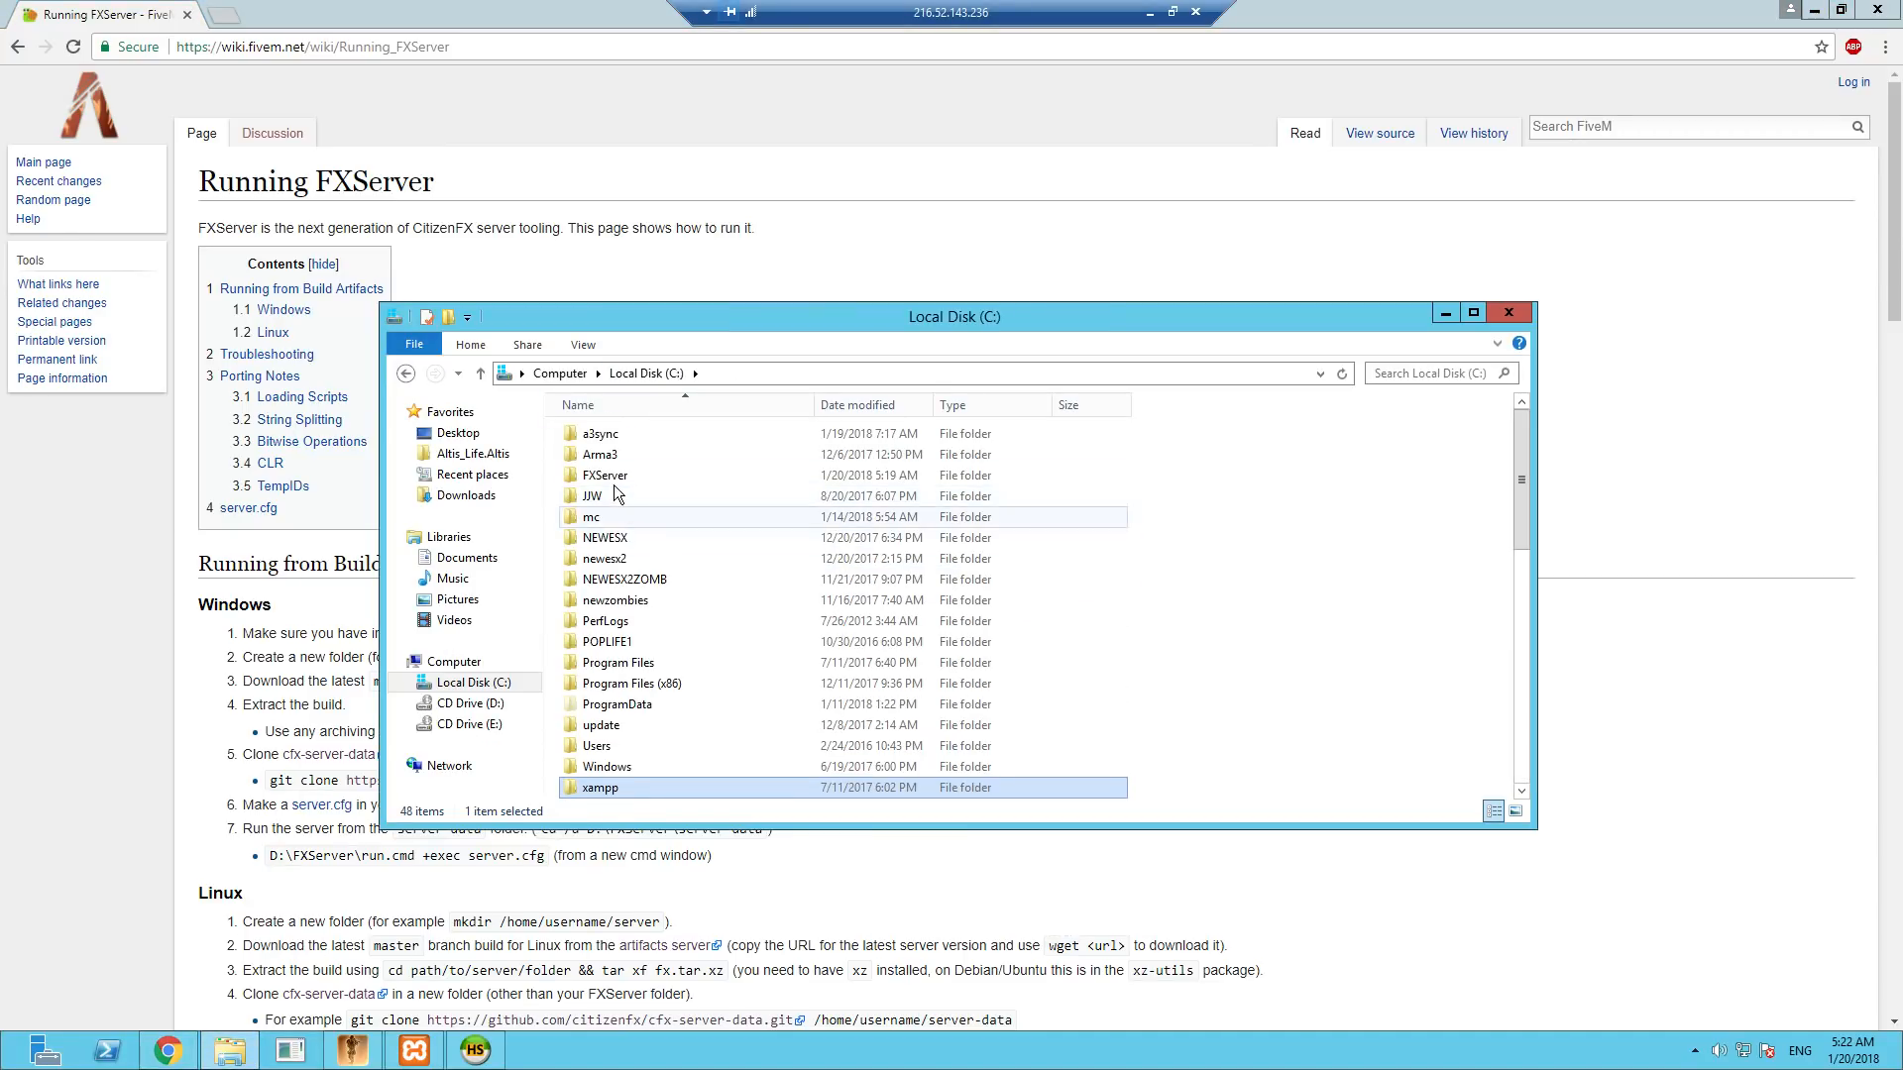
double_click(614, 475)
left_click(406, 372)
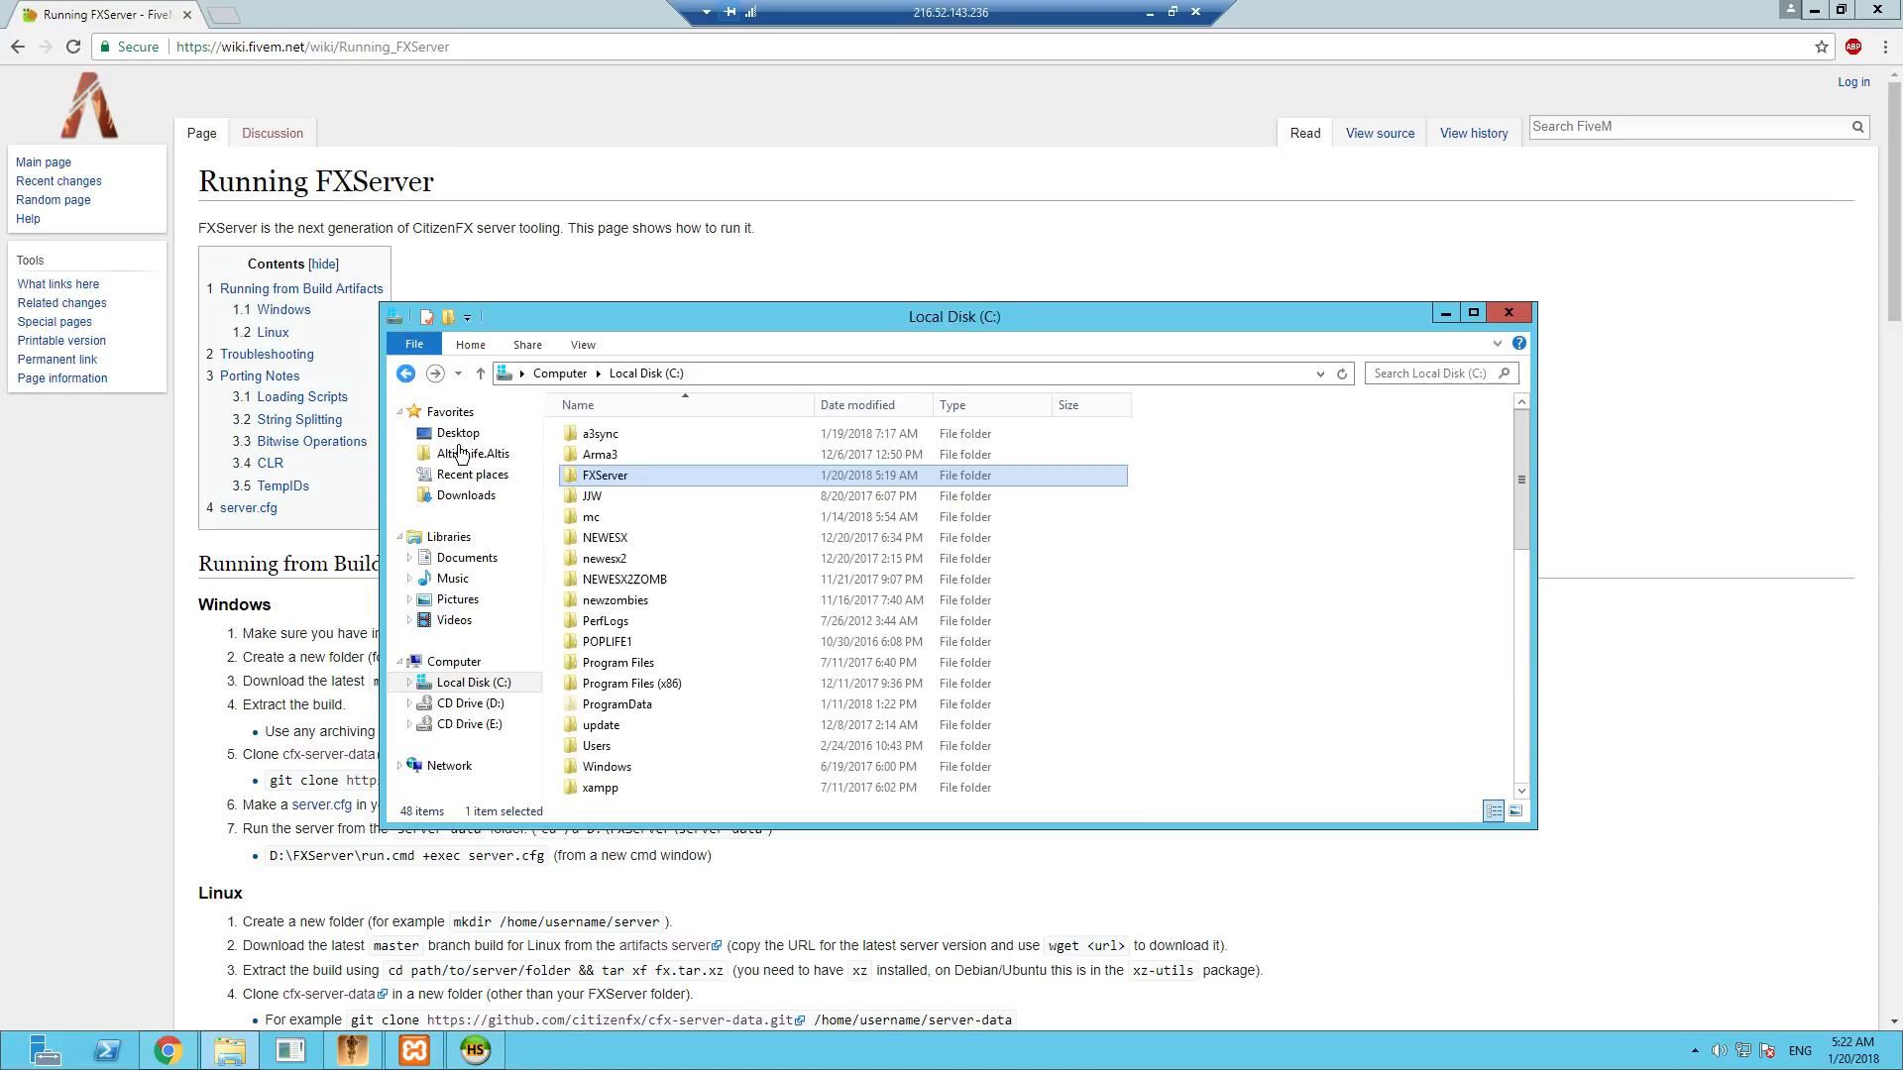
- Delete the Tekkit_Server_v1.2.9g archive from the Downloads folder and minimize File Explorer
left_click(468, 496)
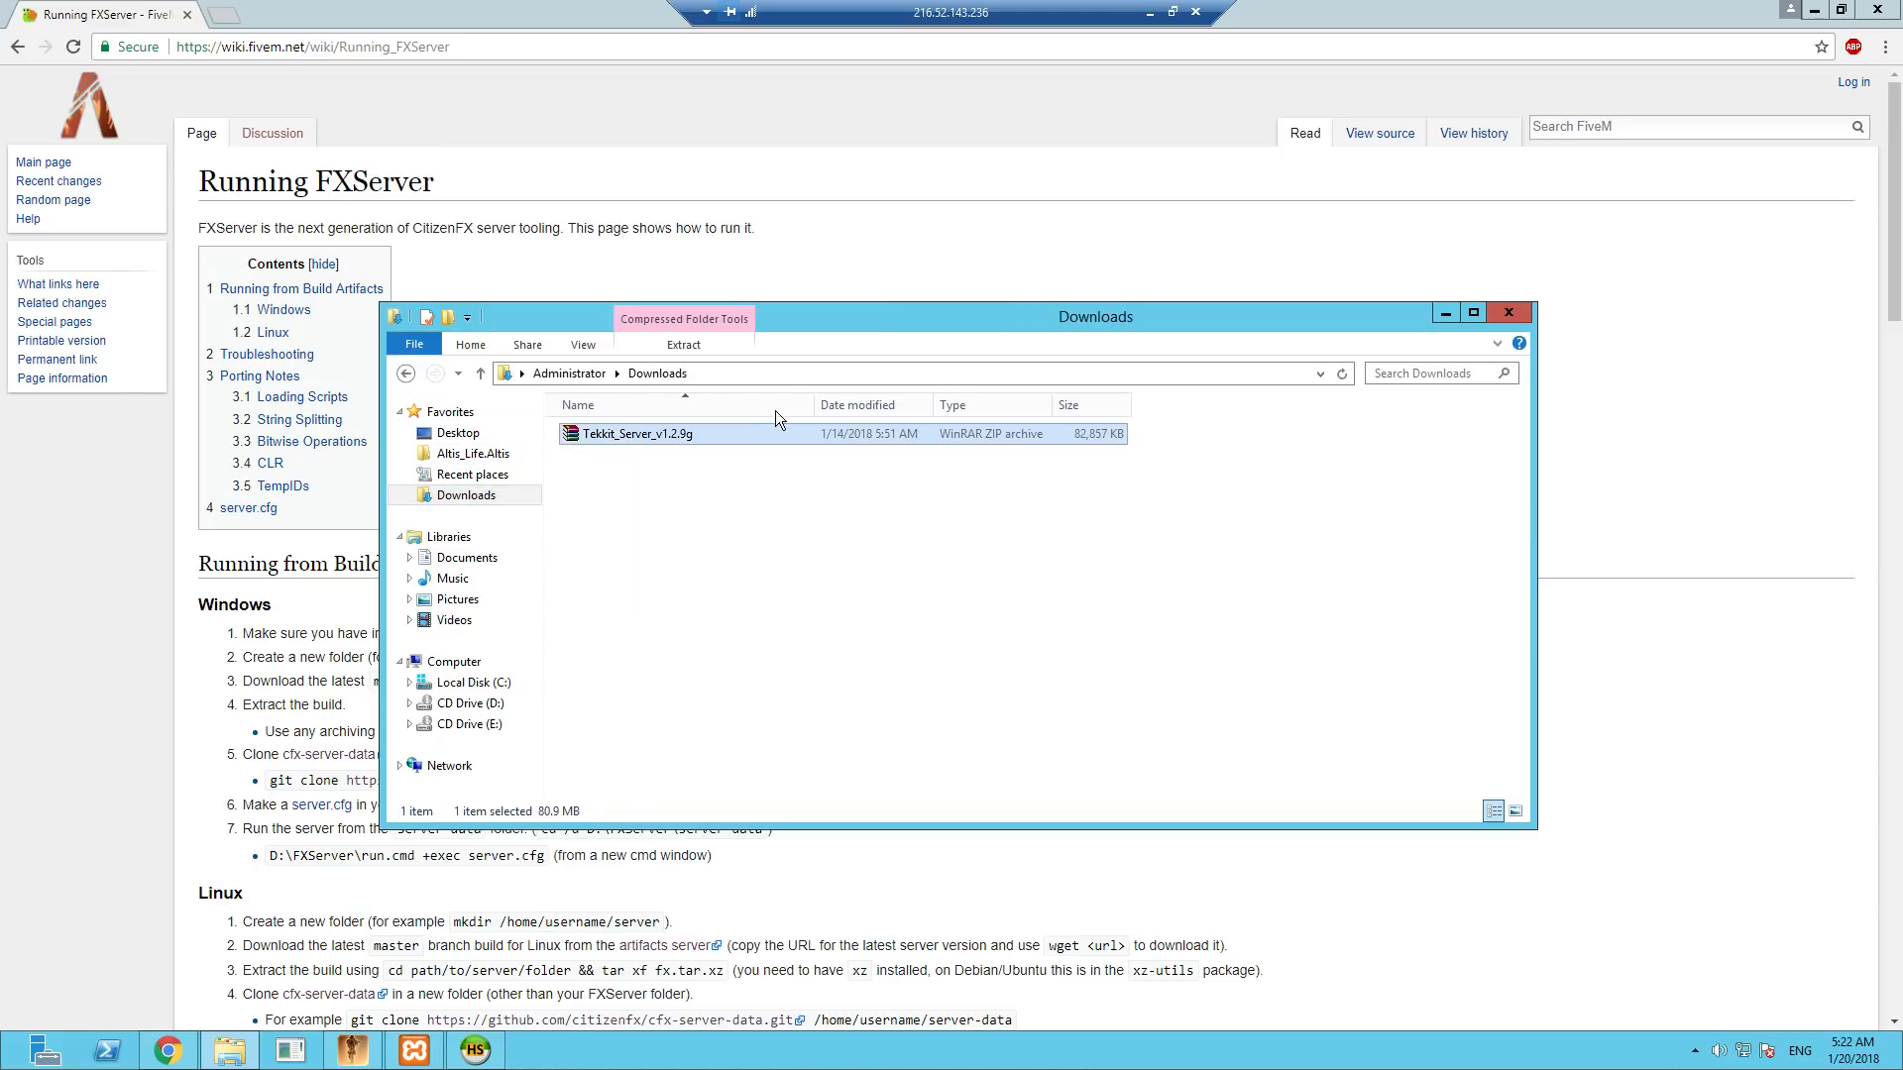
key("Delete")
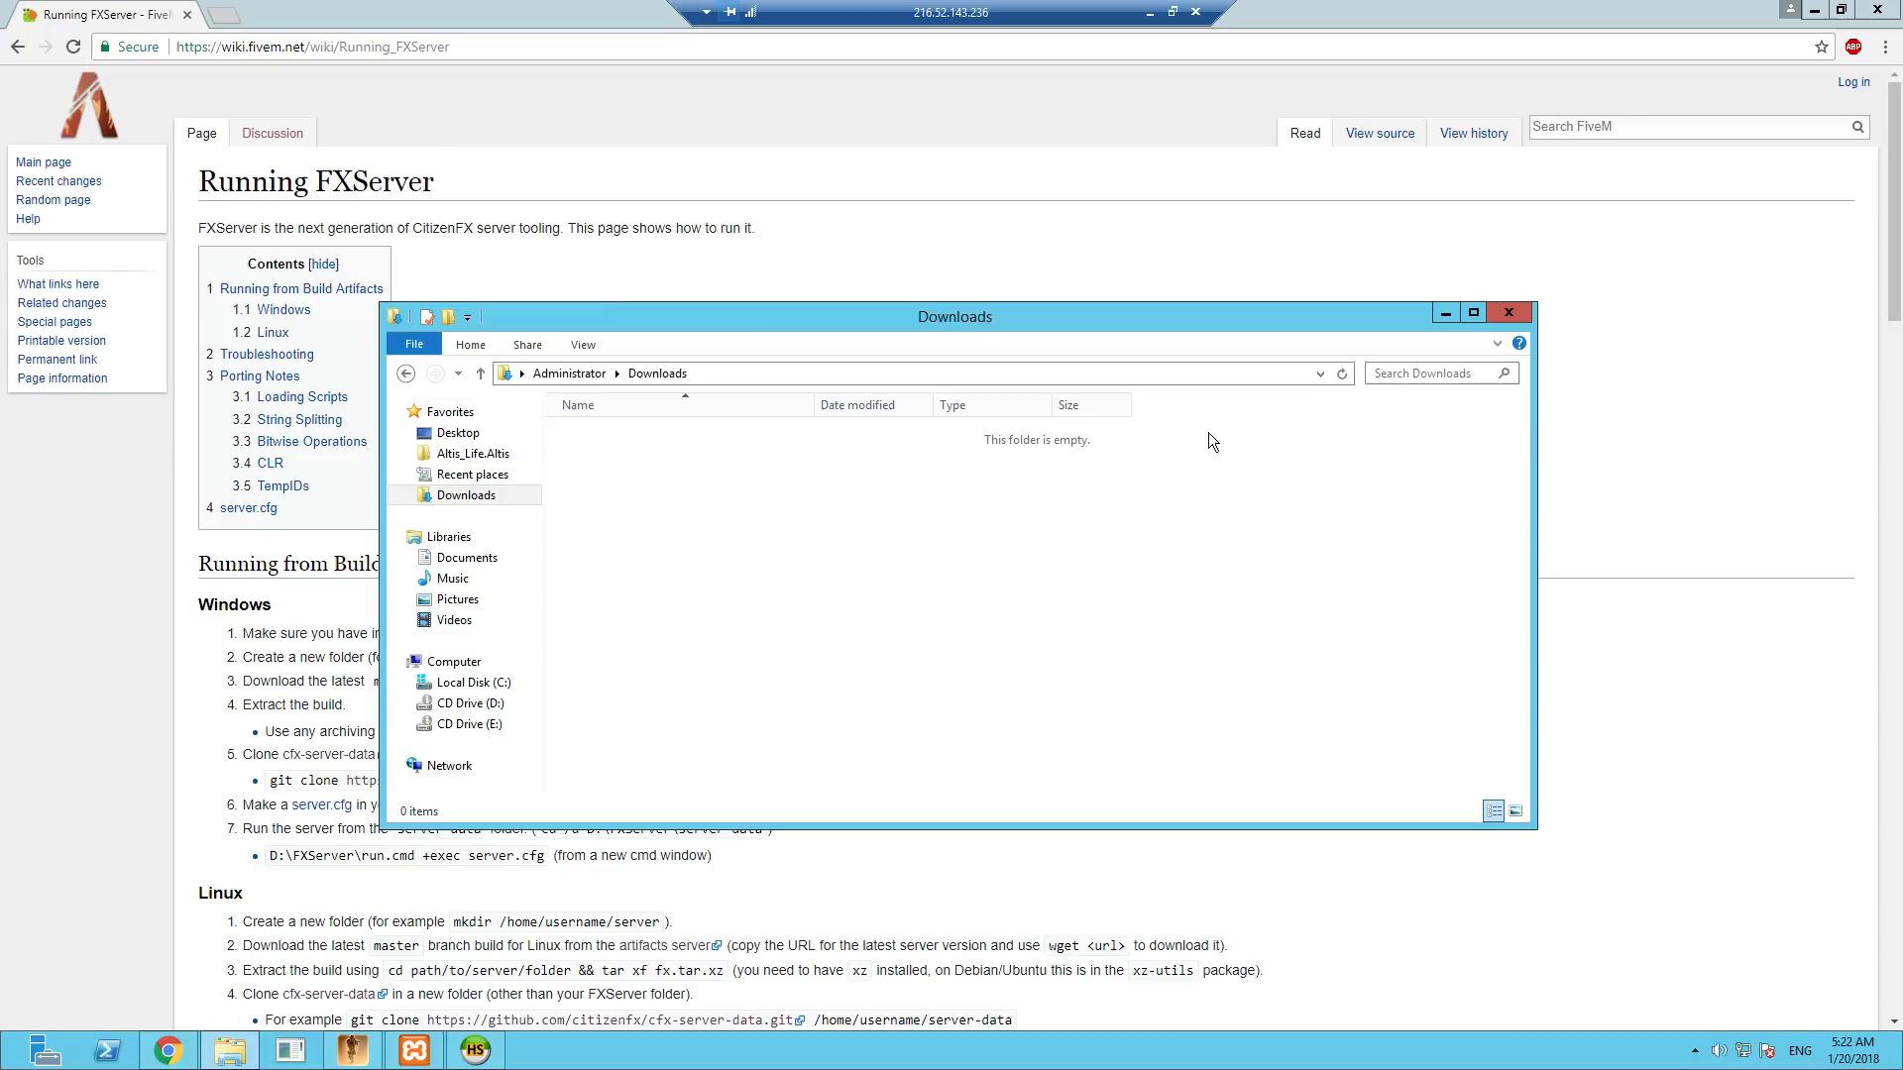
left_click(1439, 318)
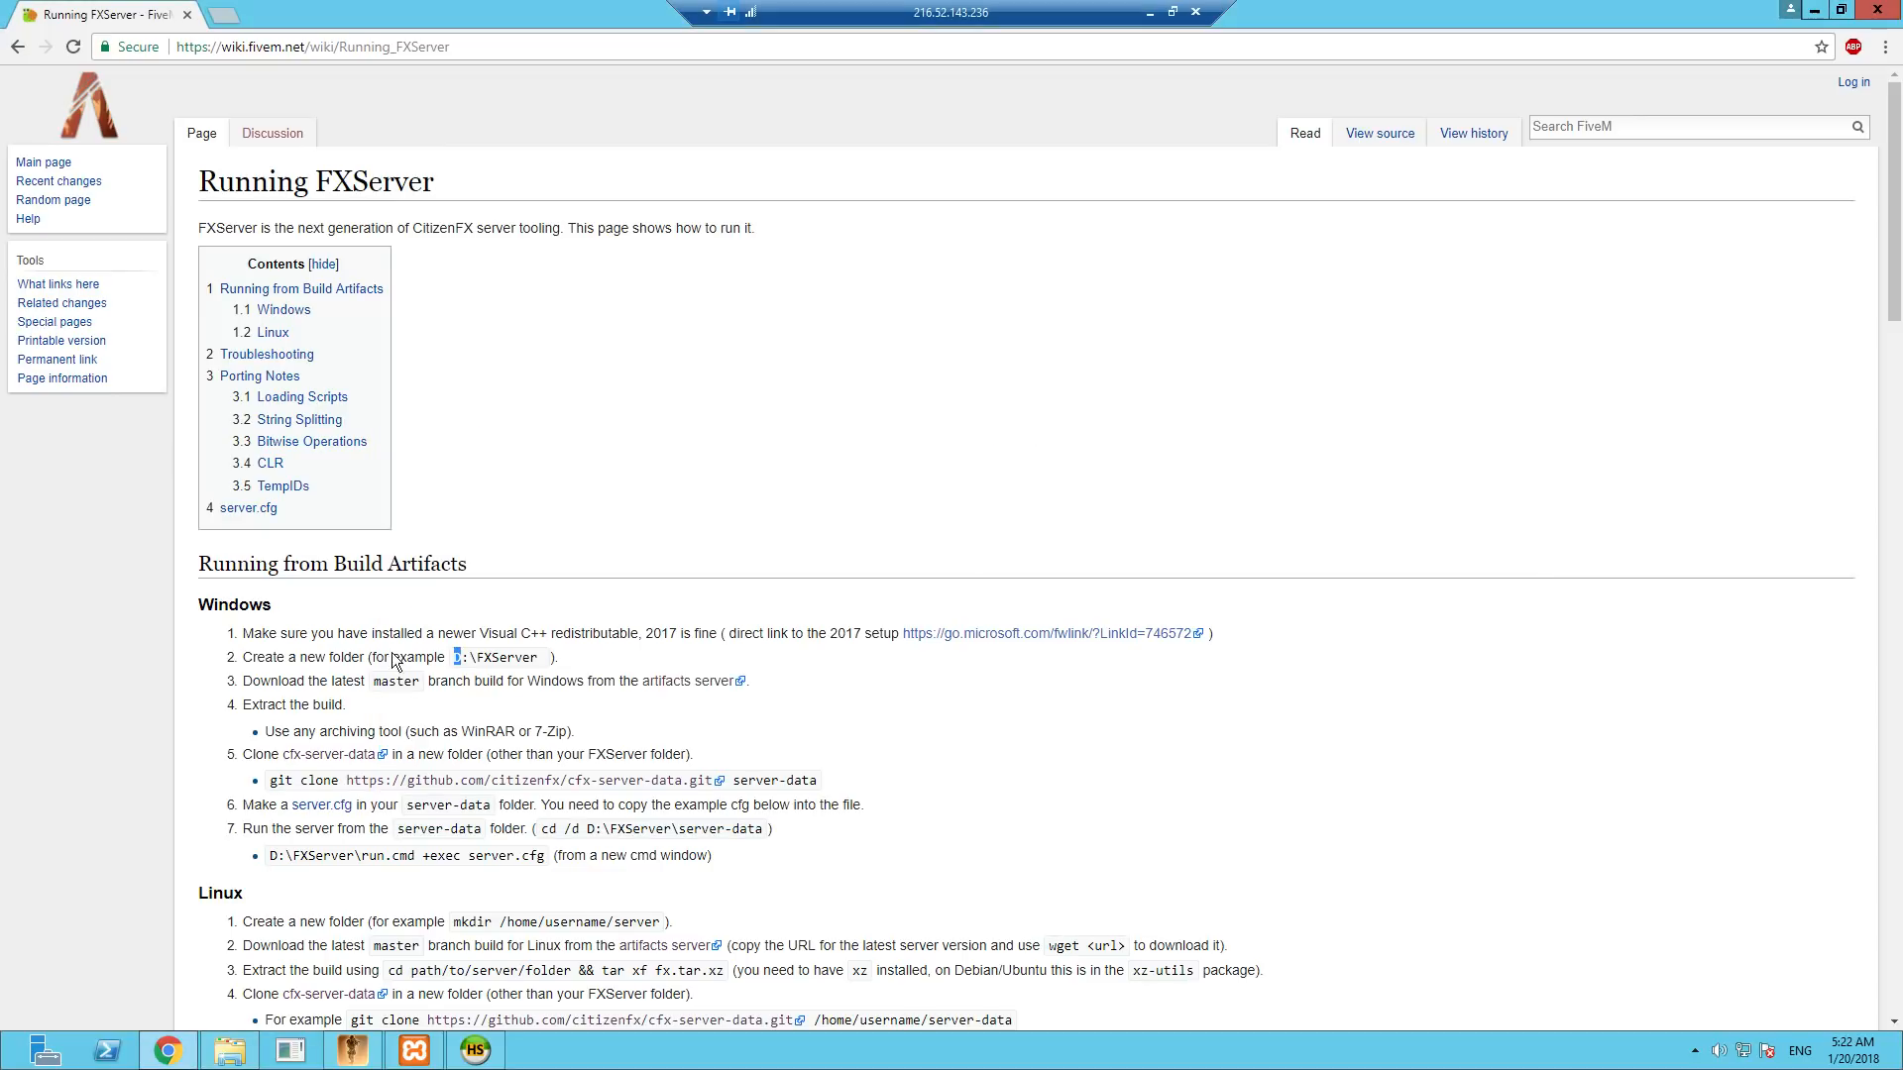
- Follow the wiki's artifacts server link to the Windows server master builds and open build 453
left_click(318, 680)
left_click(684, 684)
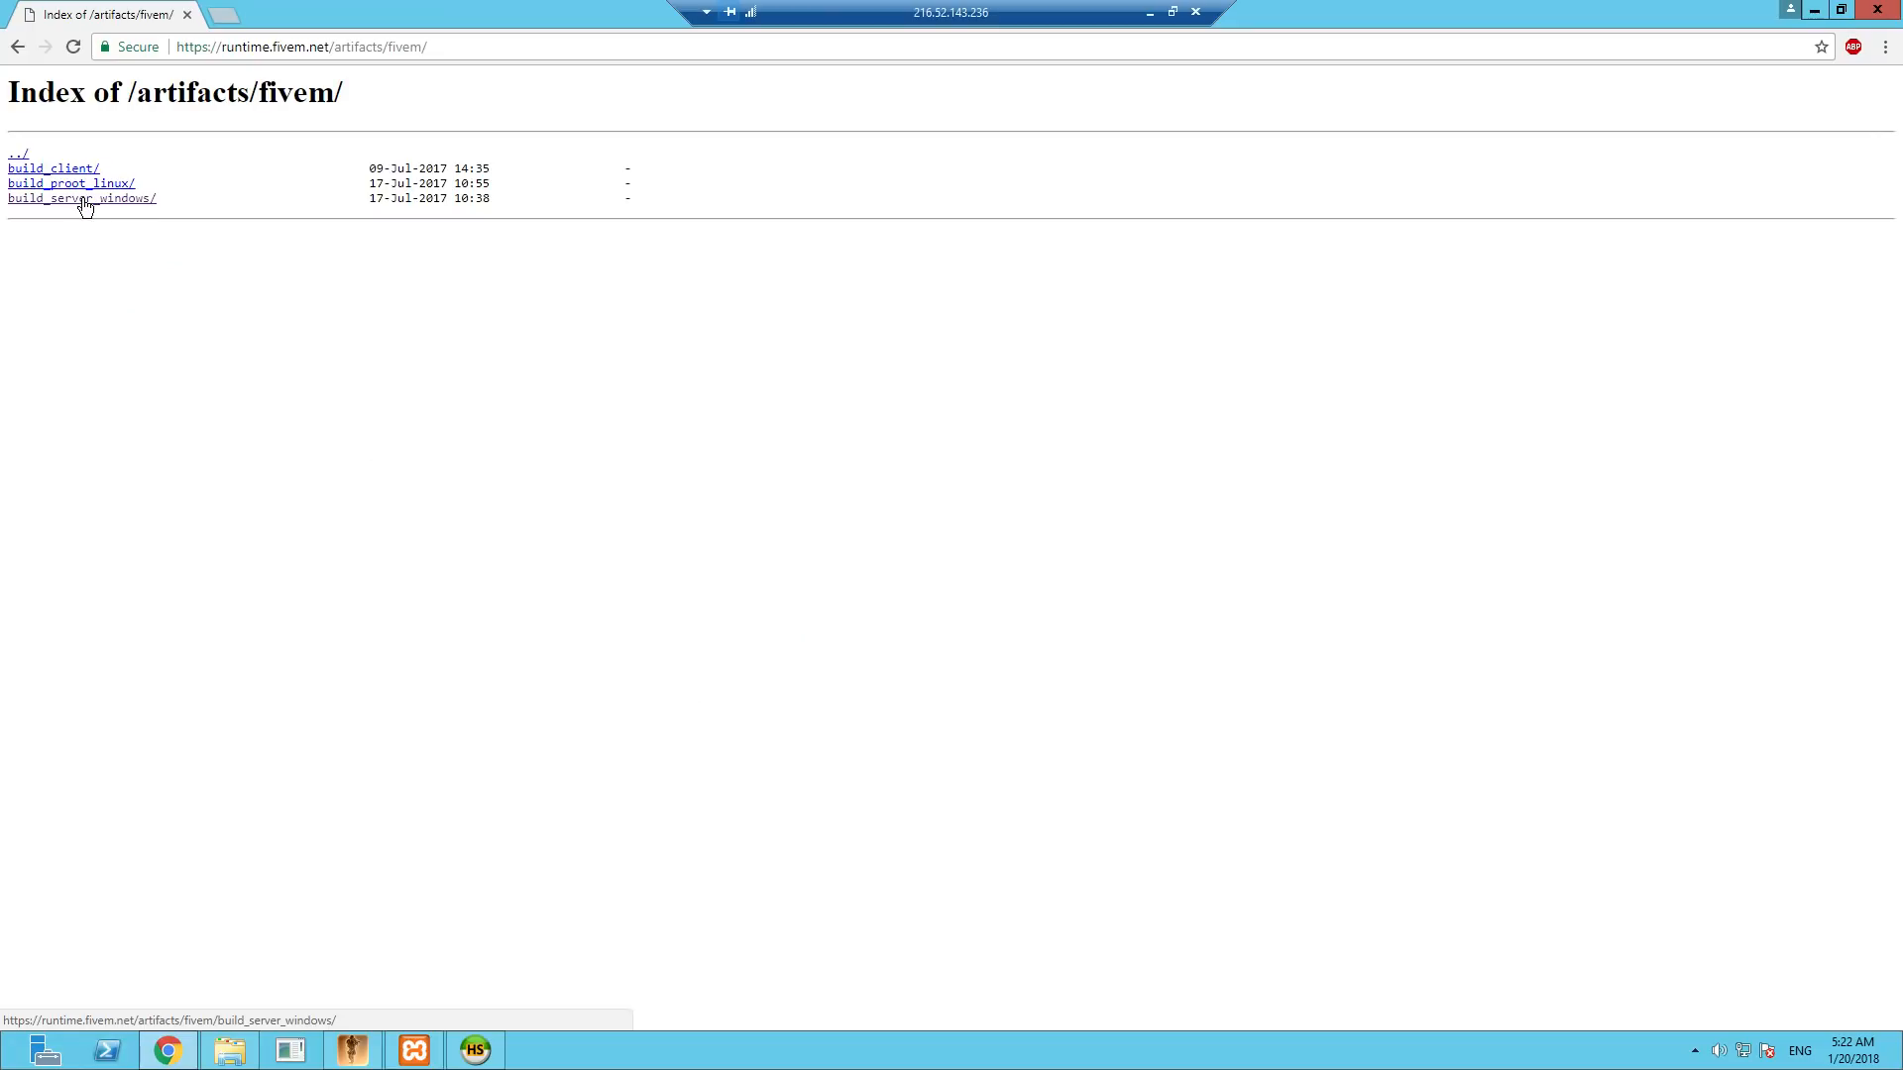
left_click(83, 199)
left_click(39, 191)
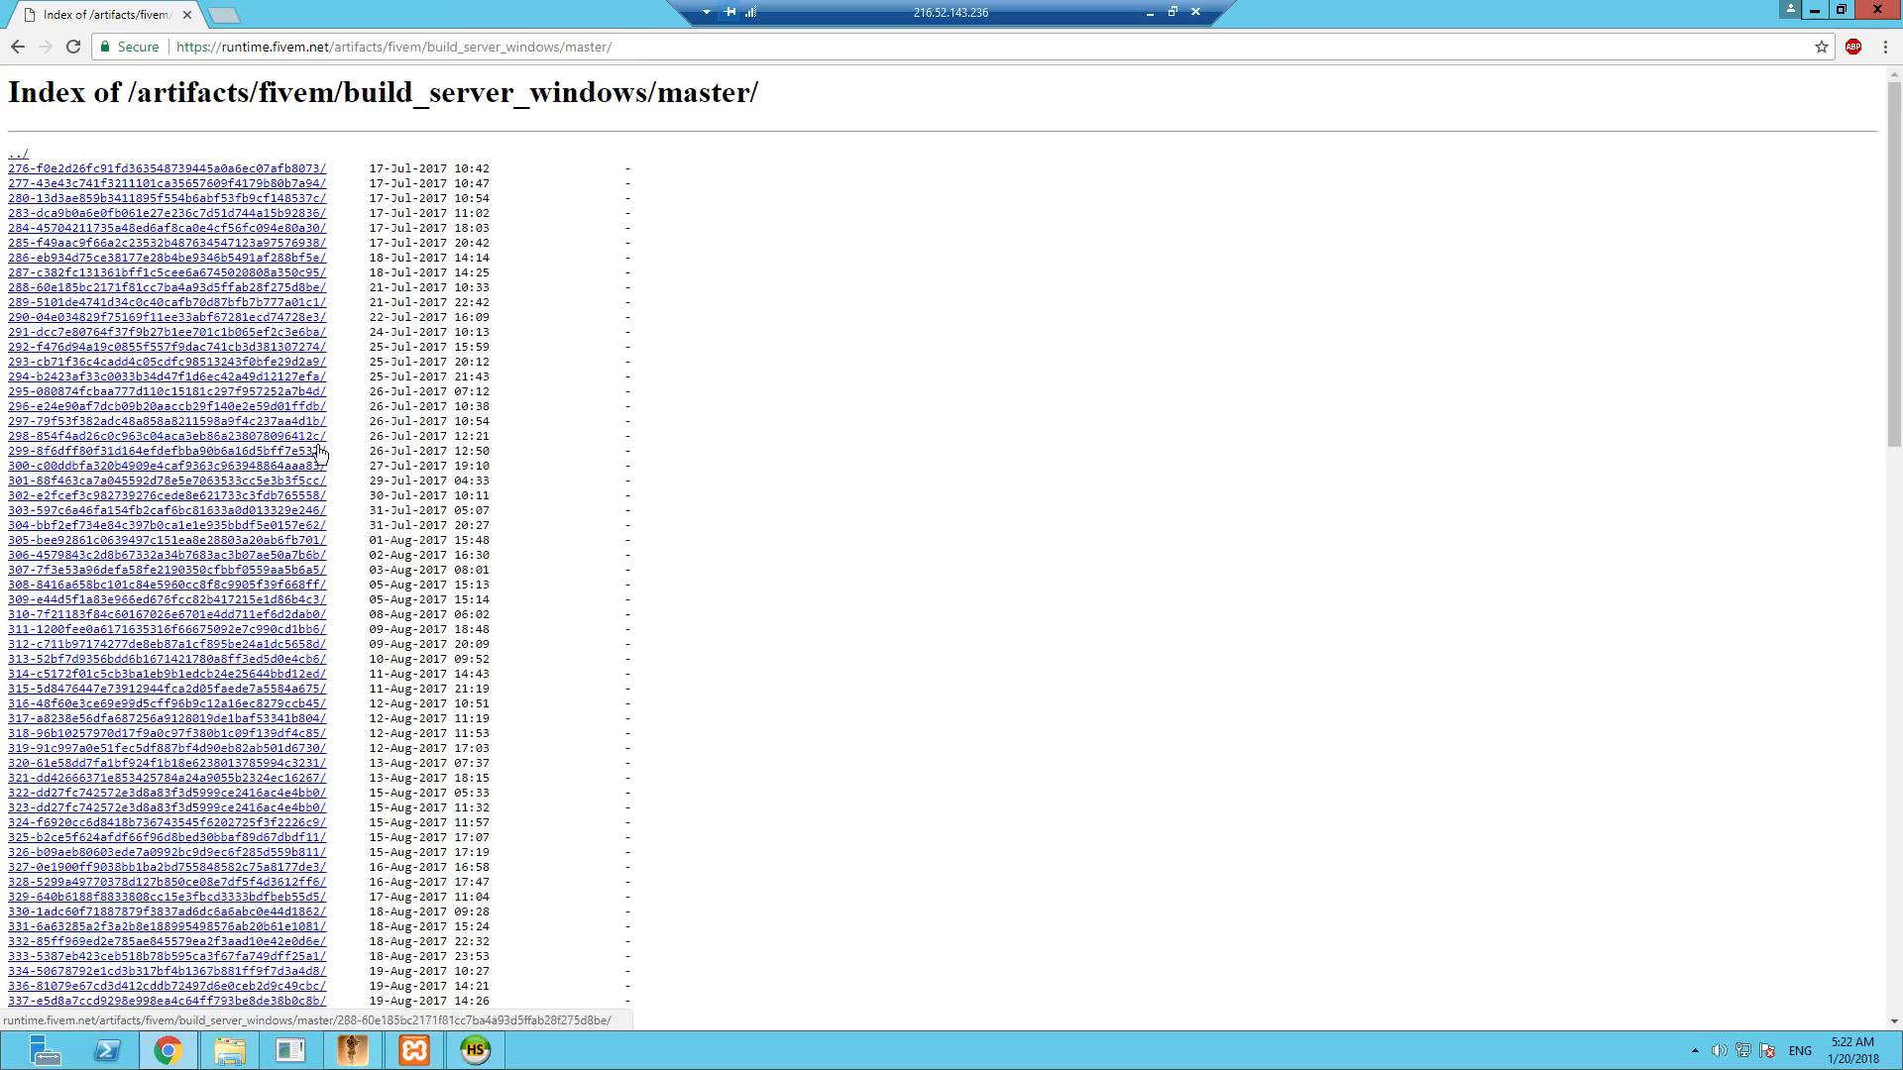
scroll(284, 612, "down", 15)
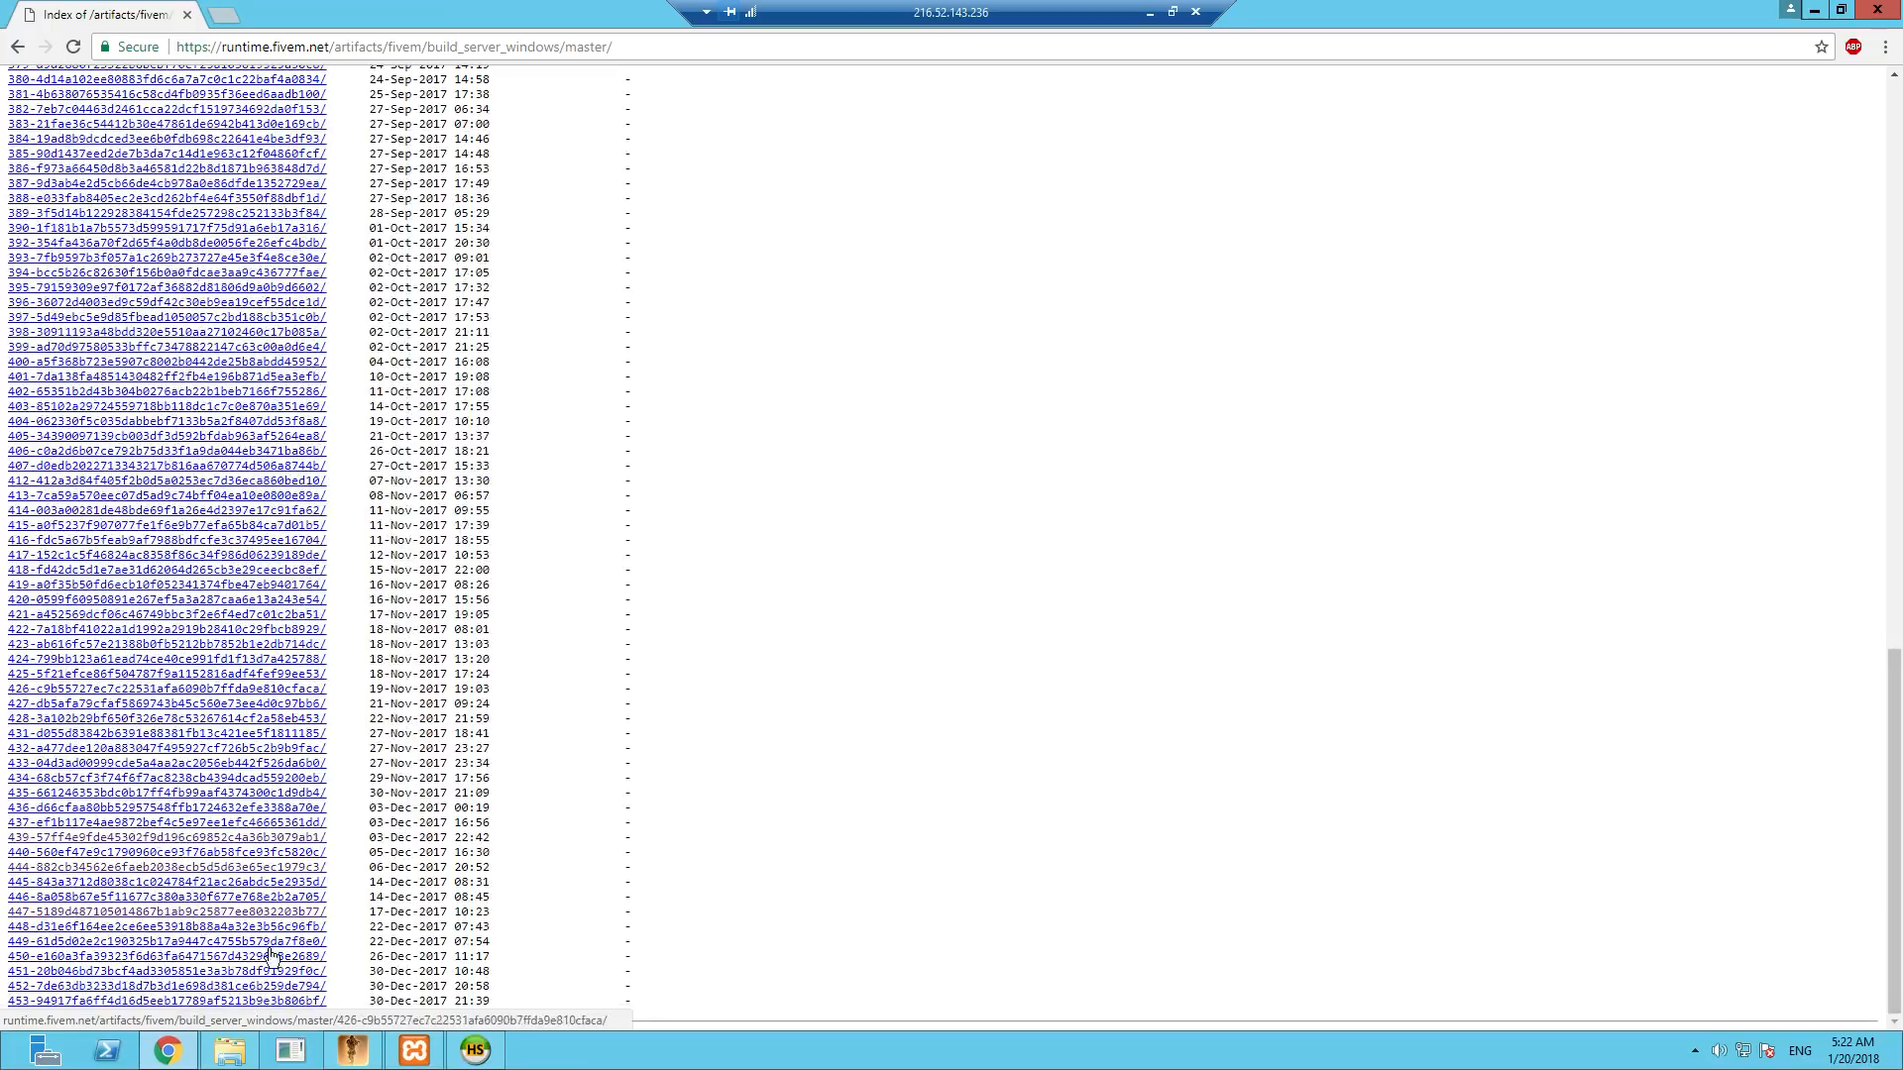
left_click(268, 1003)
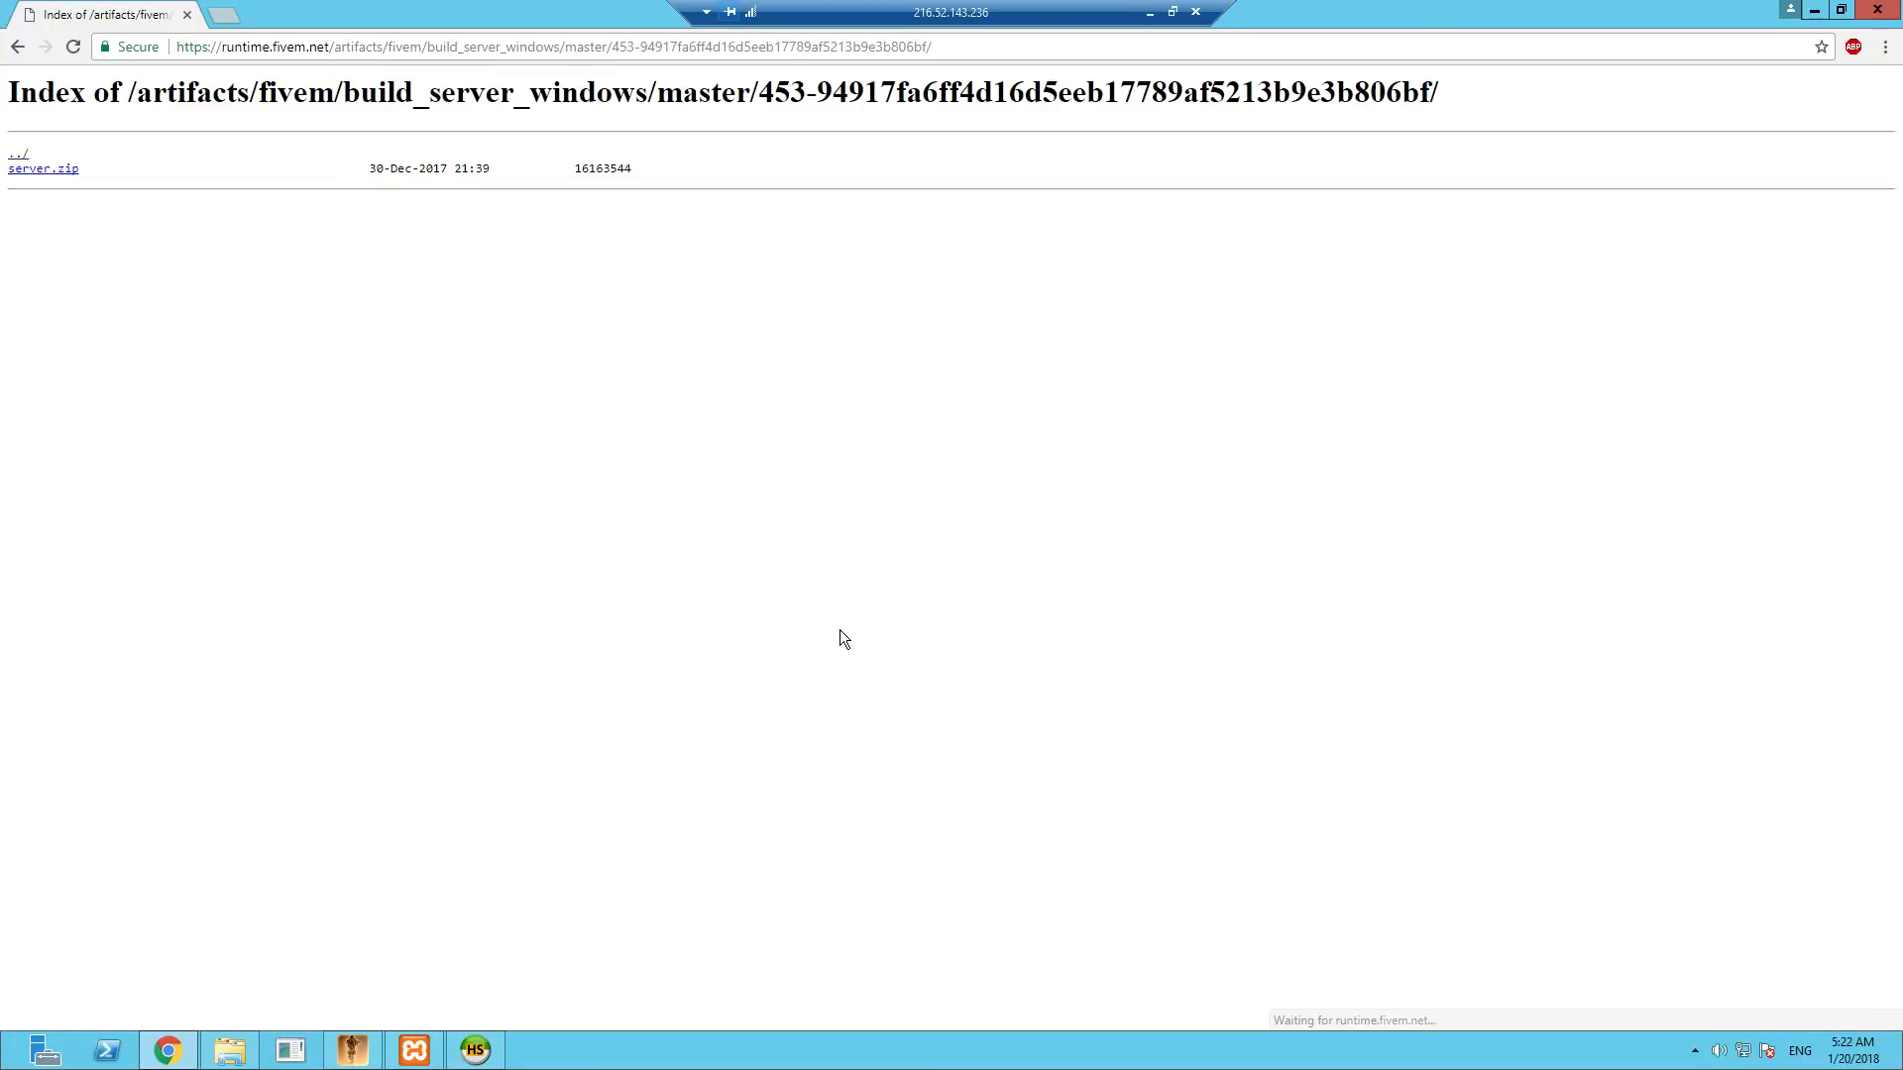
- Download server.zip from the build 453 page and copy the archive from Downloads into the FXServer folder on Local Disk (C:)
left_click(45, 169)
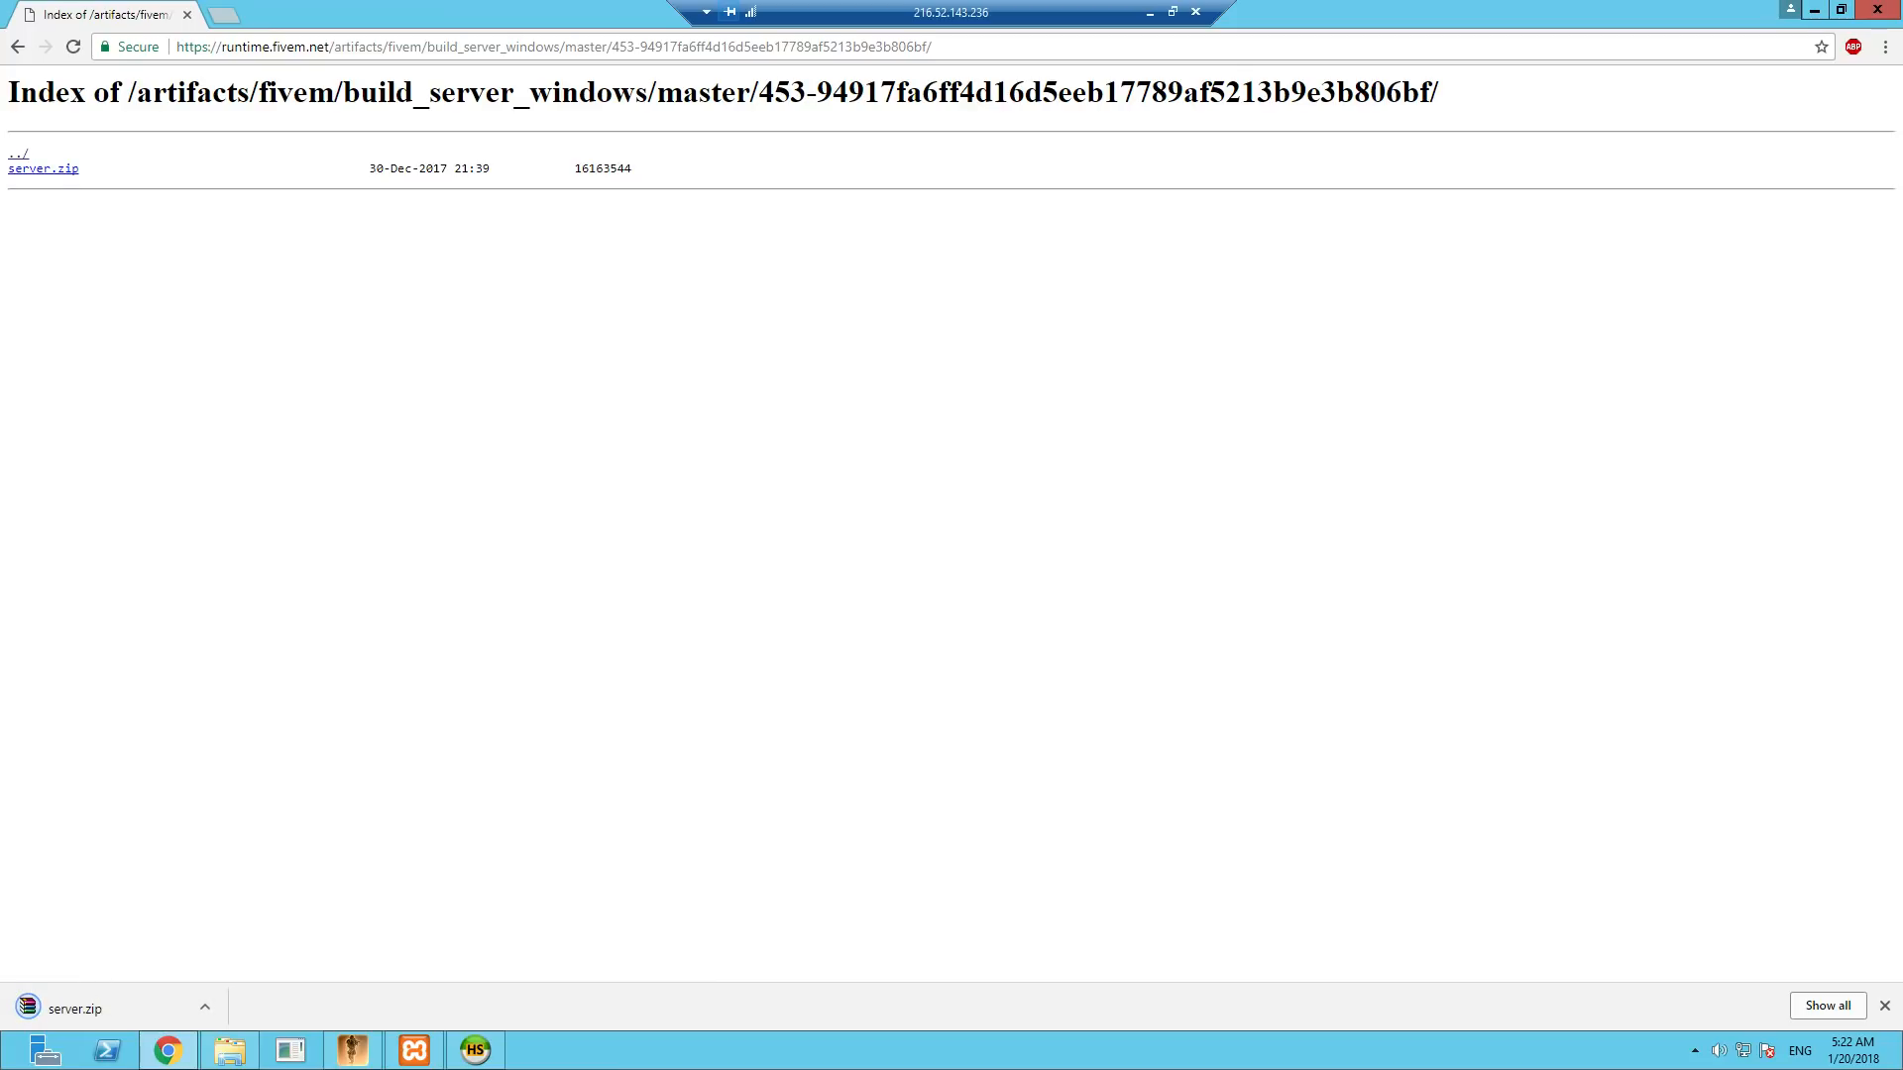
left_click(1815, 10)
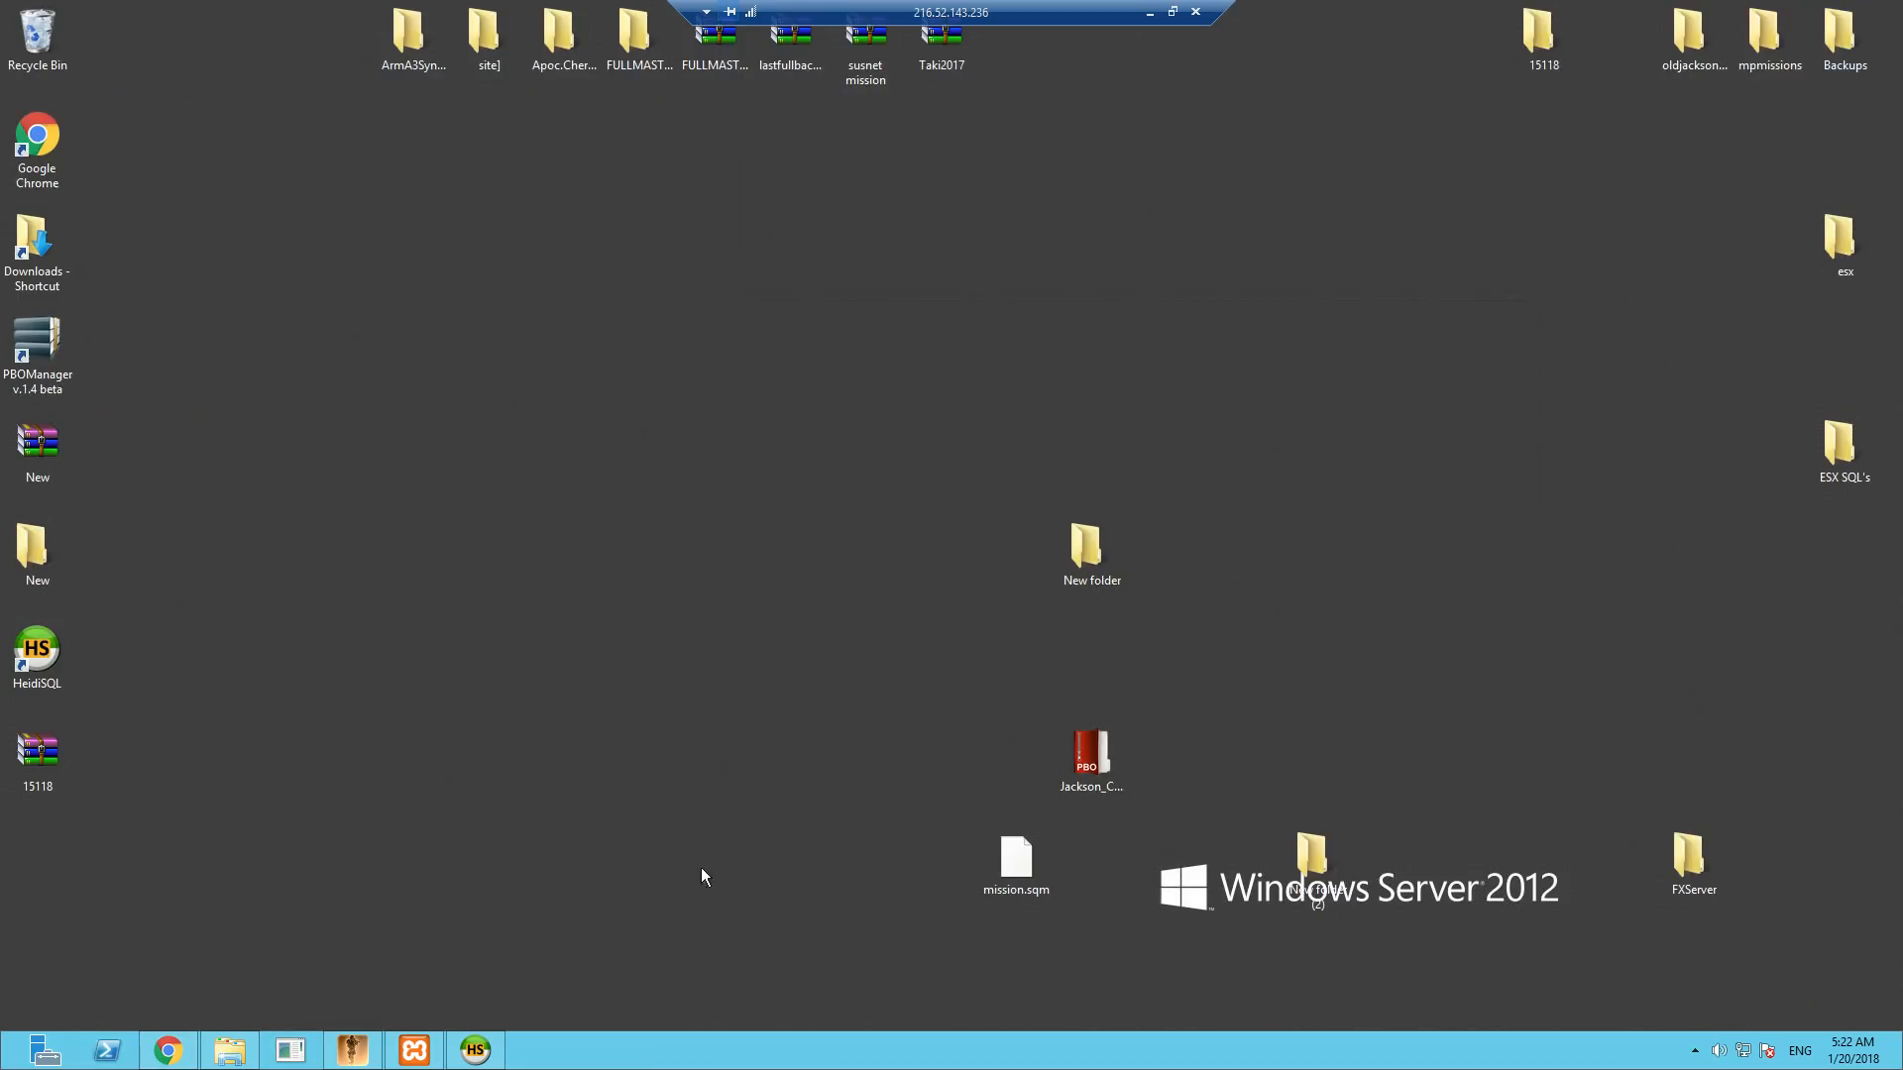
left_click(230, 1051)
right_click(587, 439)
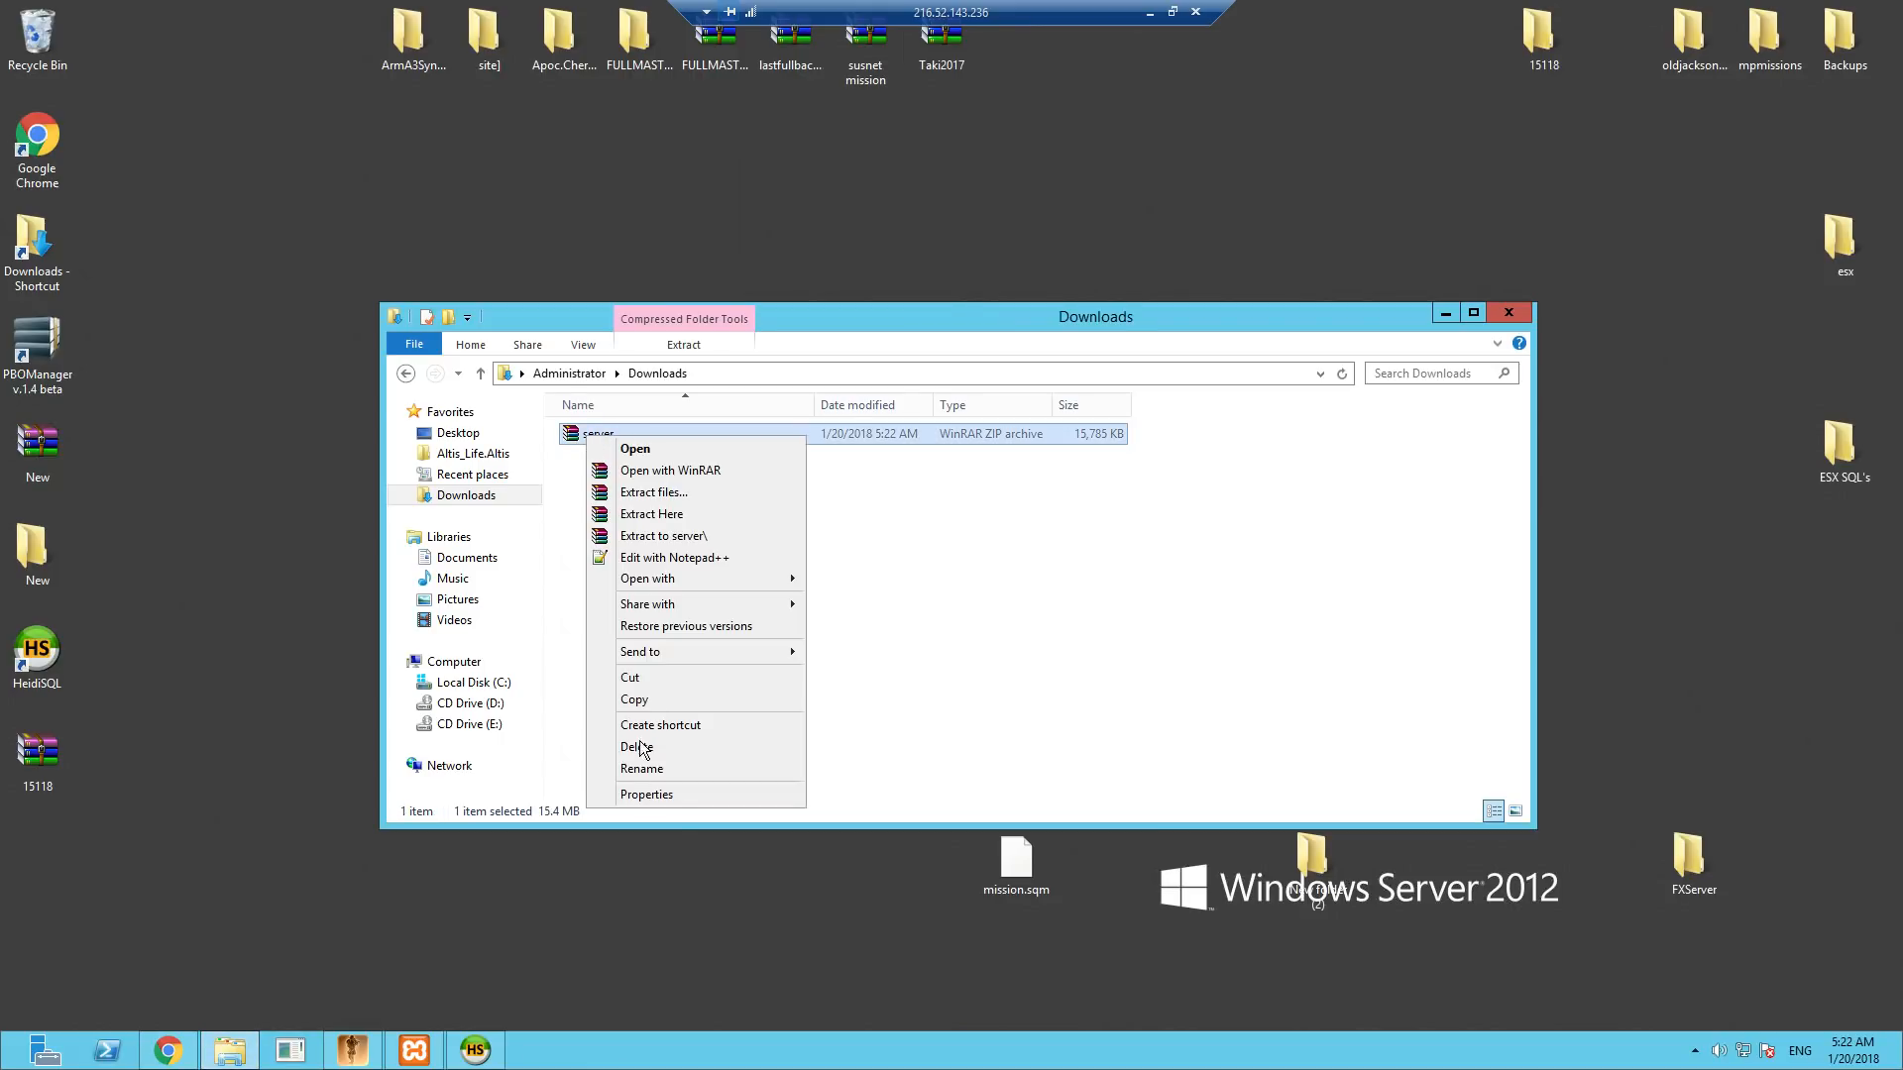
left_click(635, 698)
left_click(474, 682)
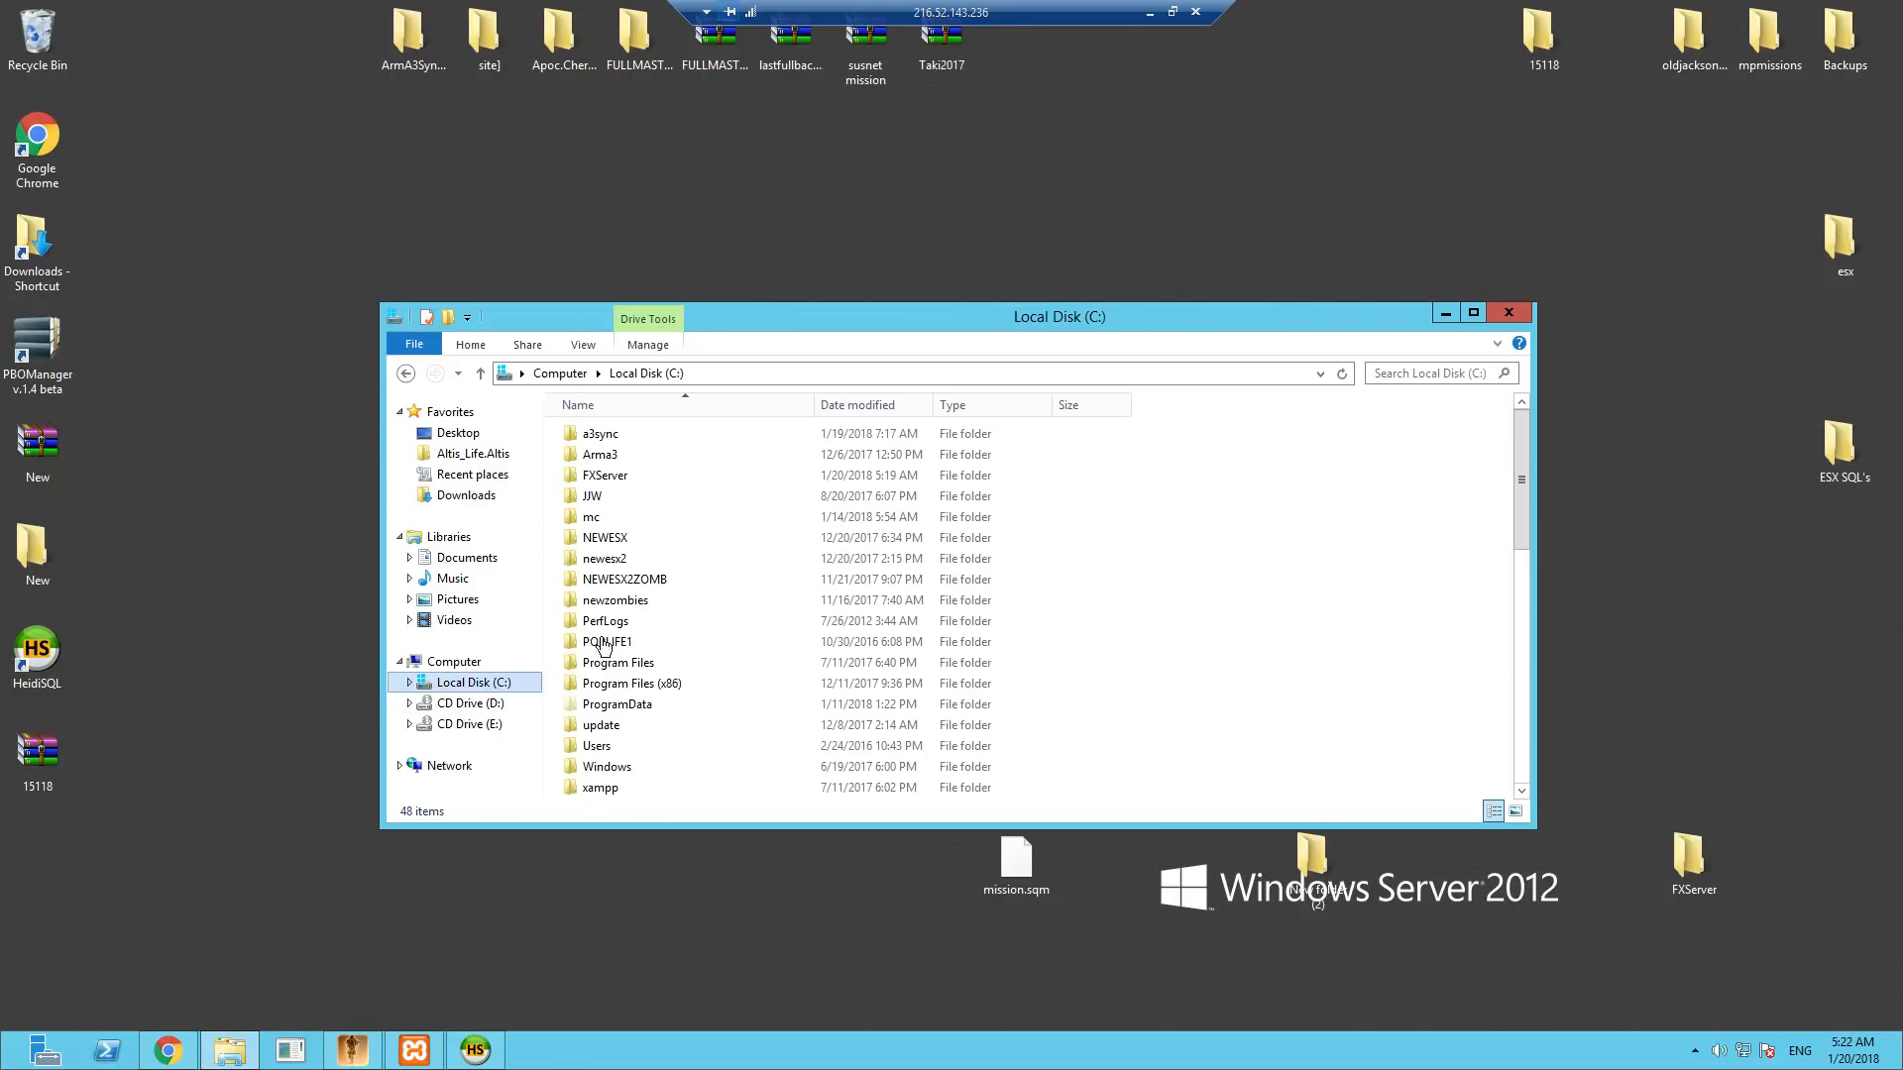
double_click(604, 474)
right_click(746, 549)
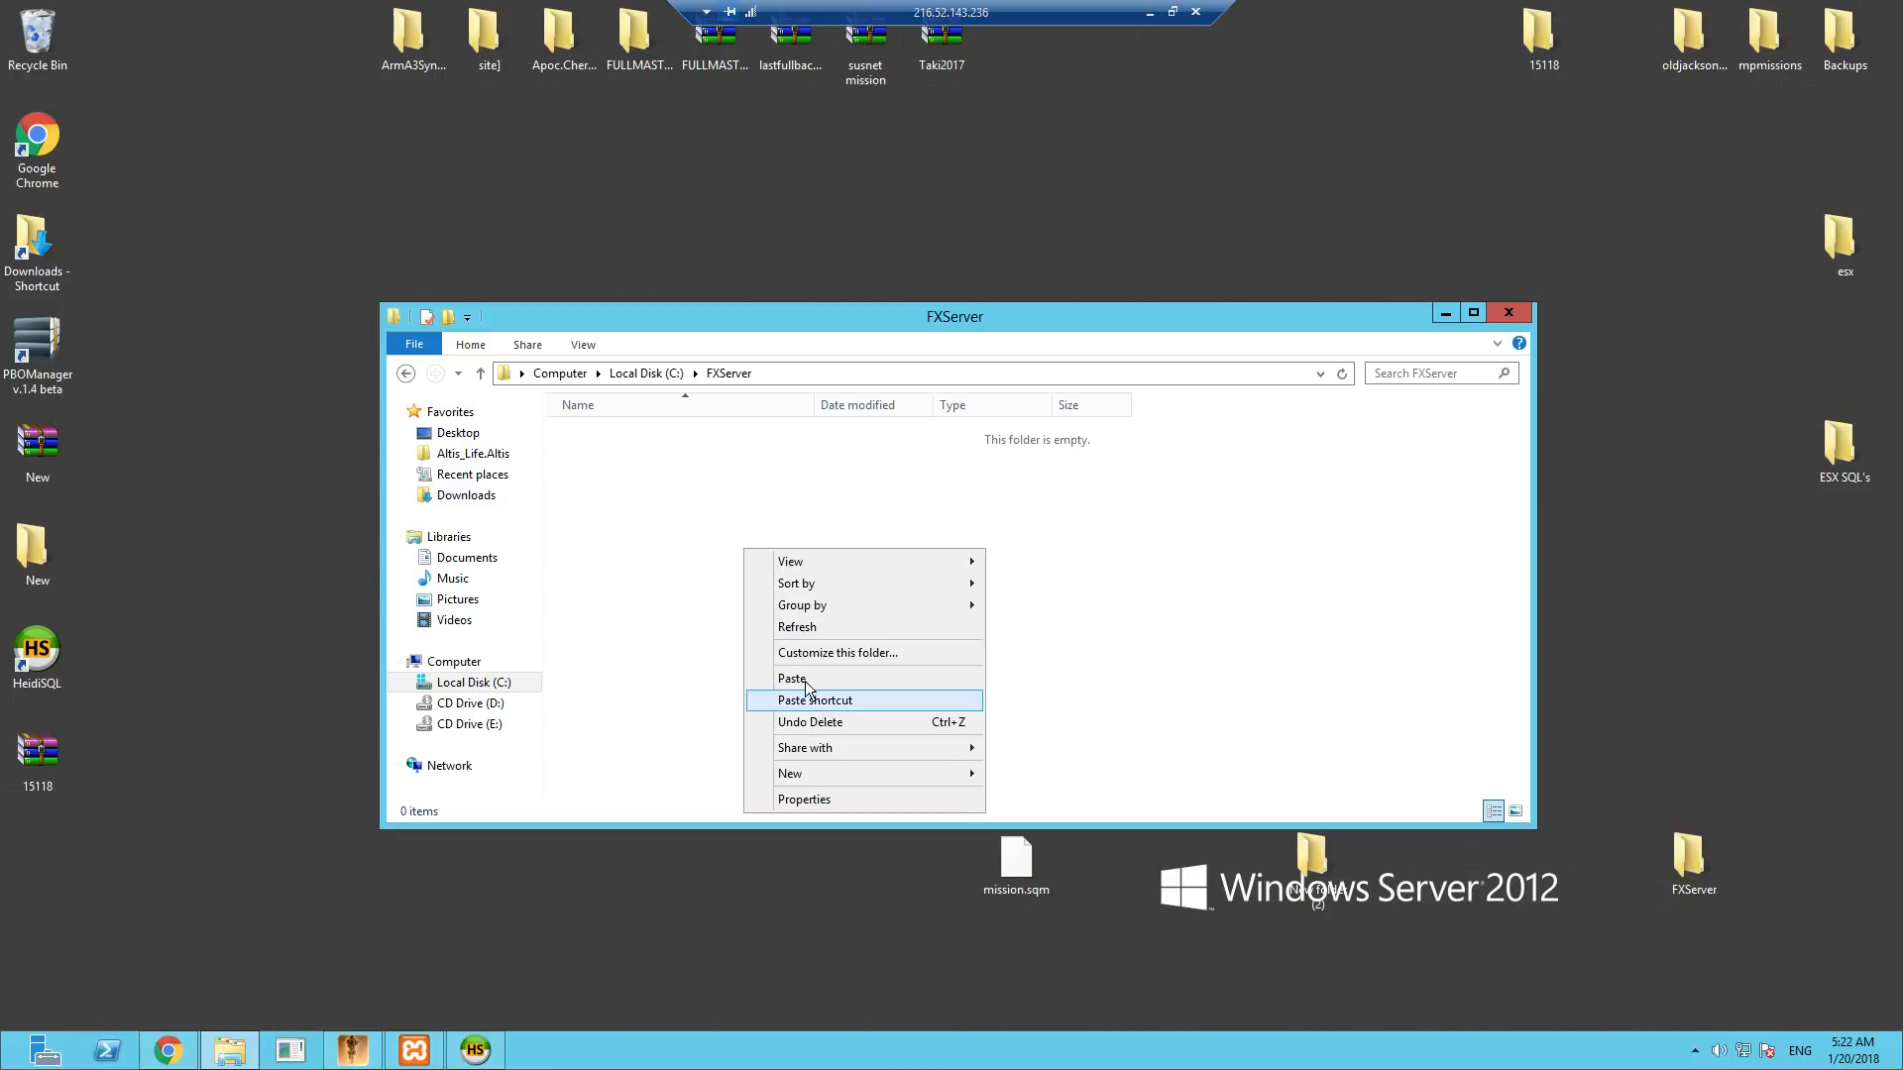
left_click(793, 679)
- Extract the server archive directly into the FXServer folder and delete the archive there
right_click(623, 437)
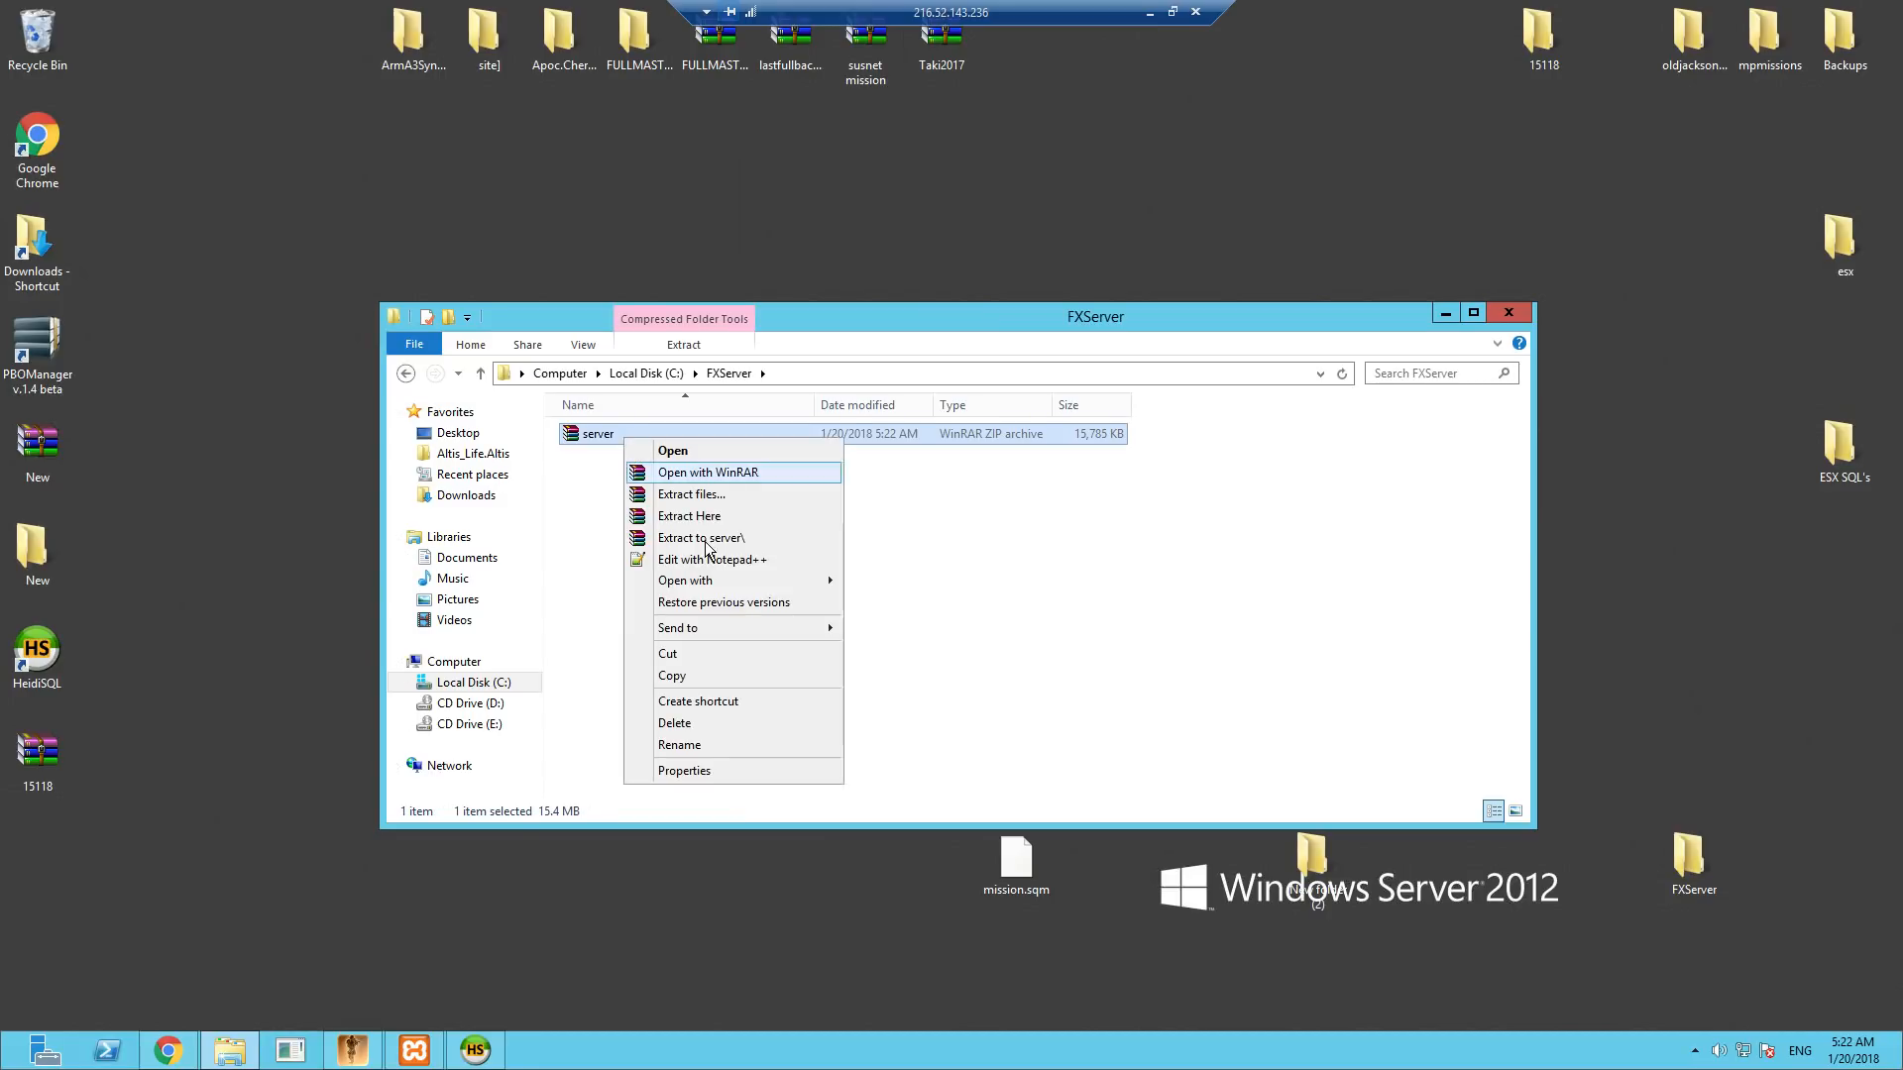
left_click(686, 520)
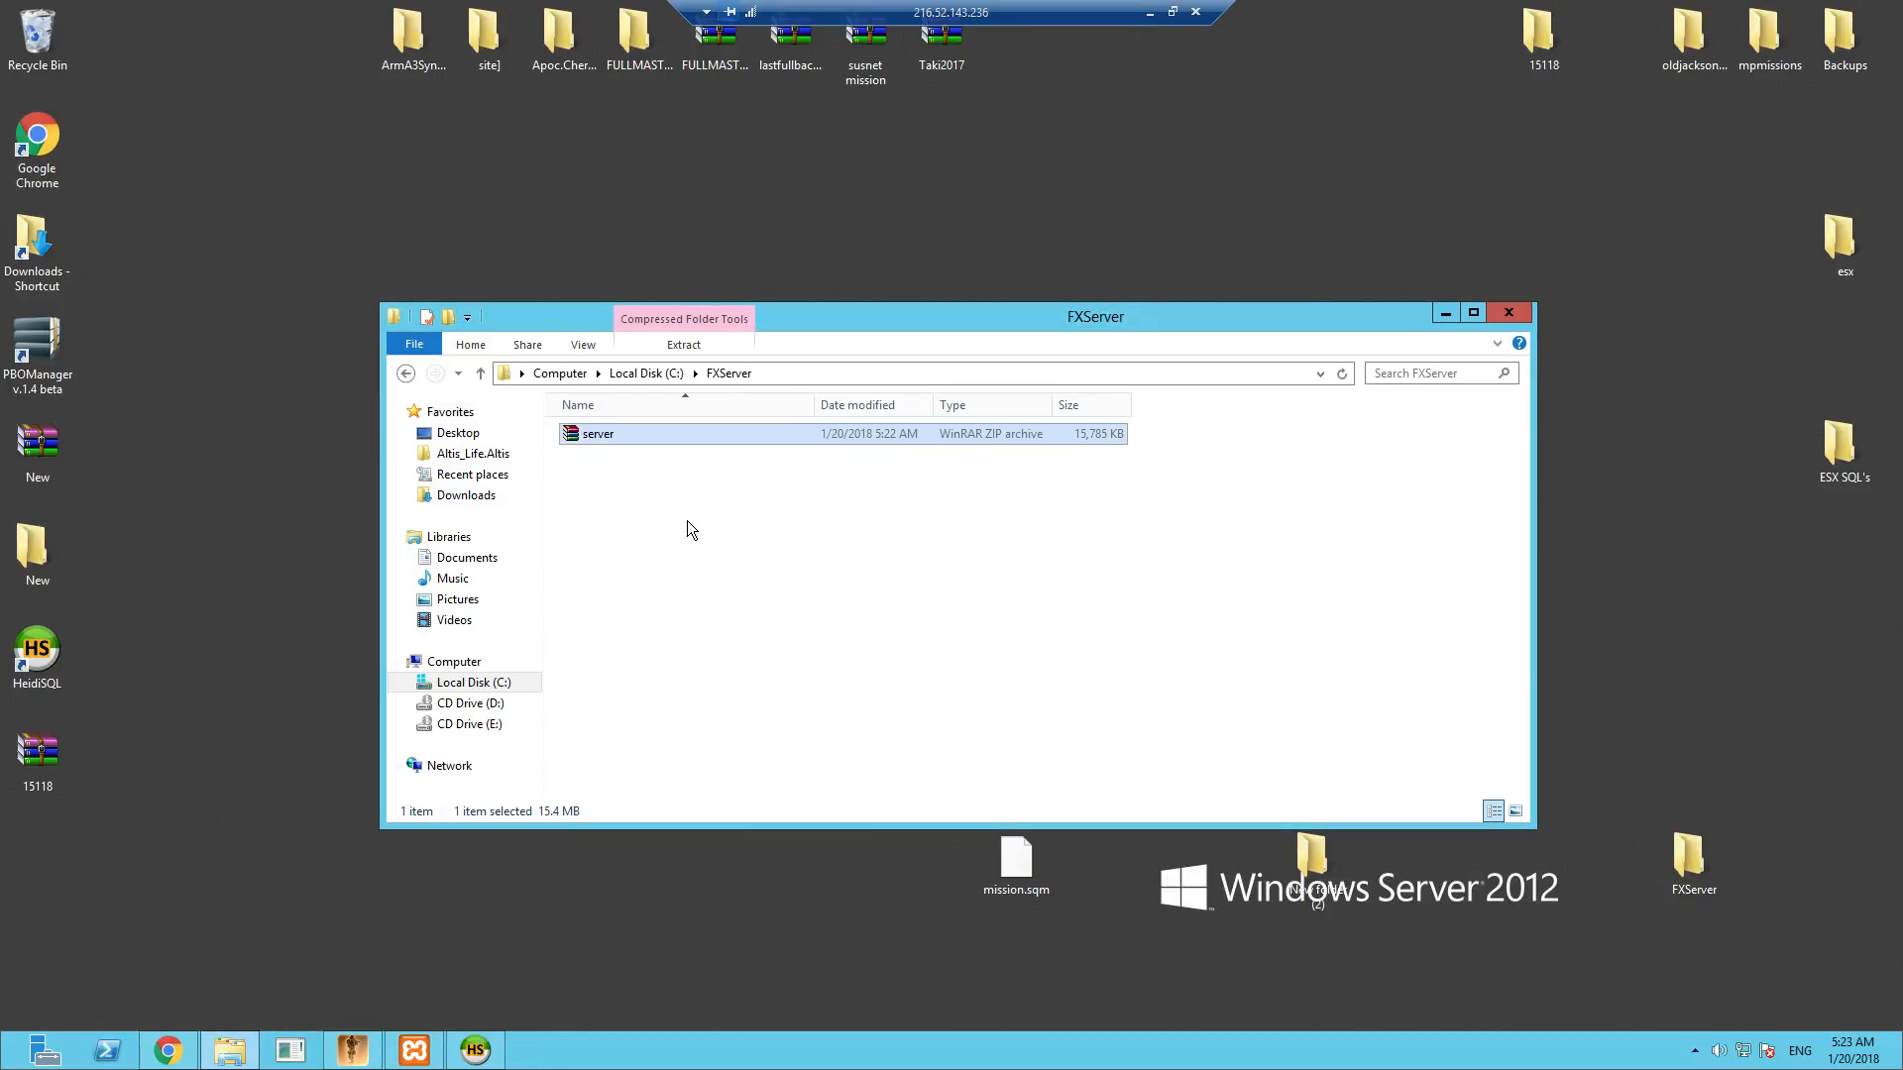
scroll(793, 722, "down", 6)
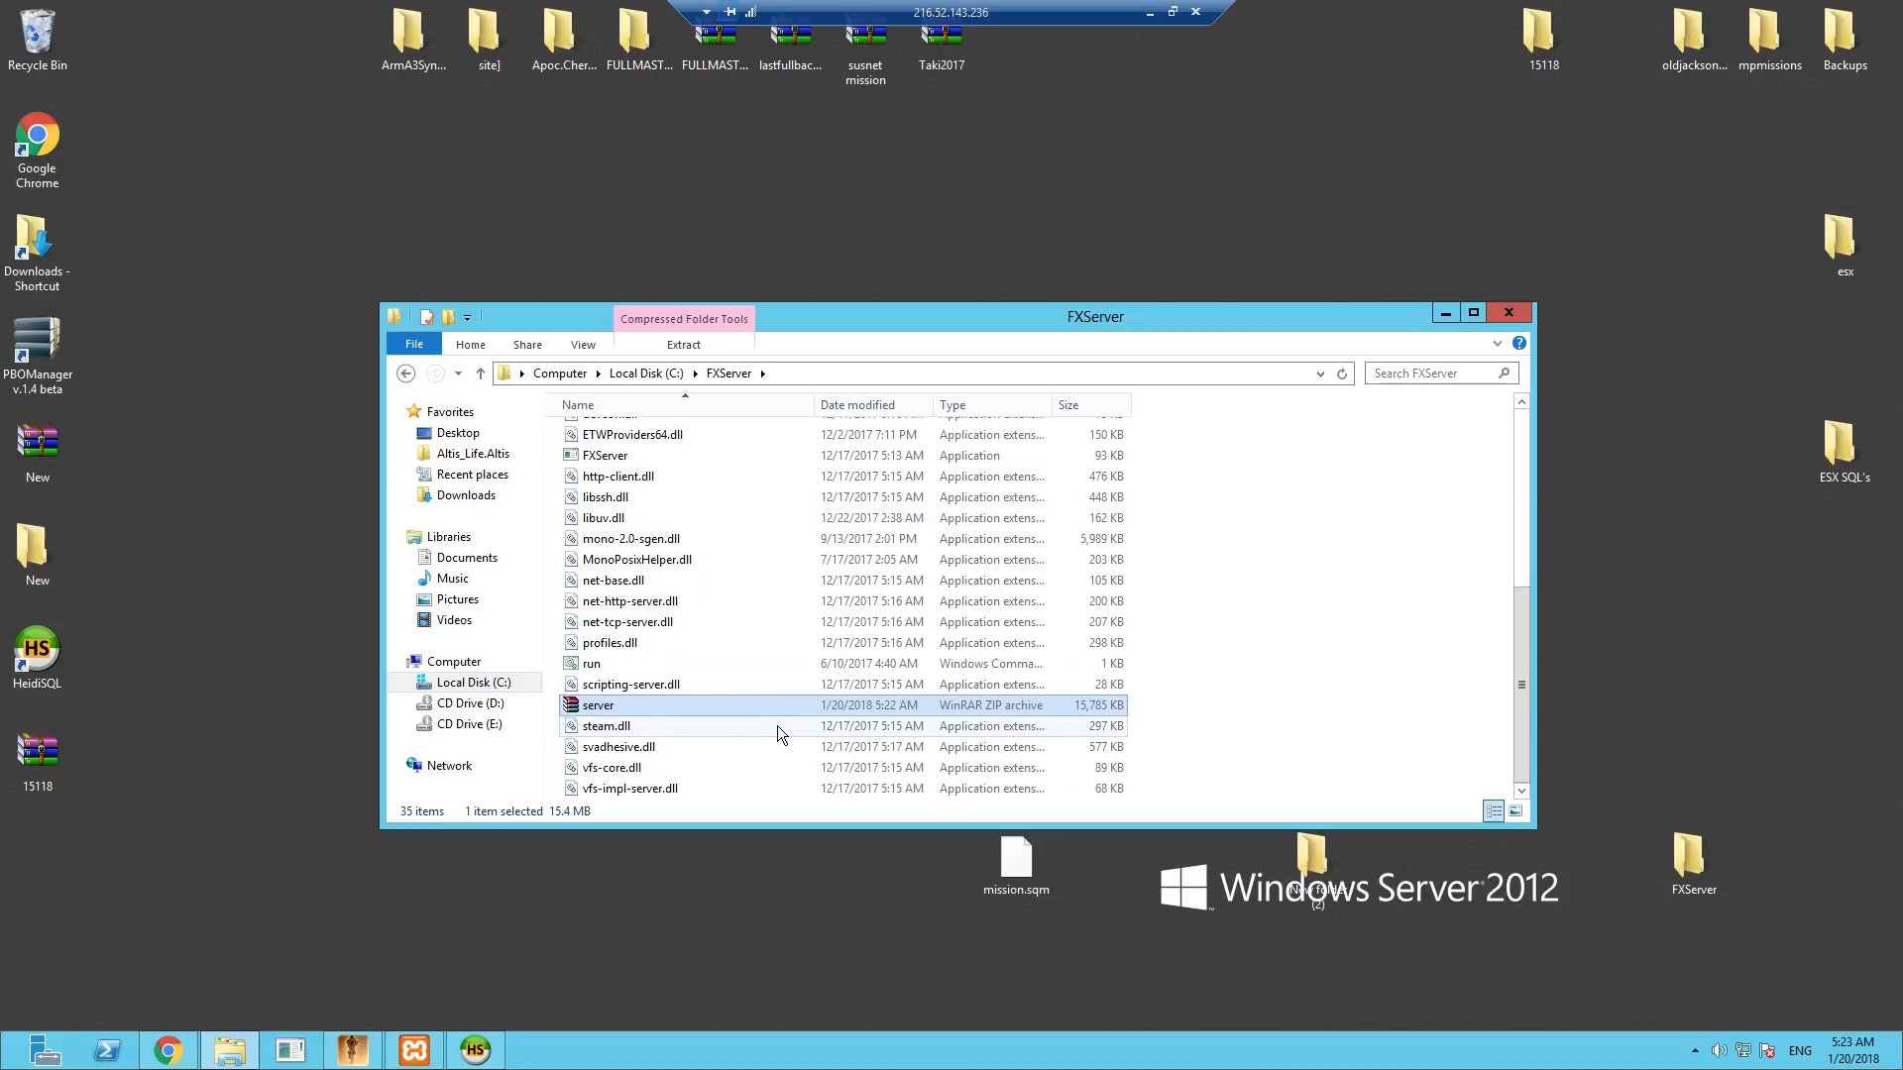
key("Delete")
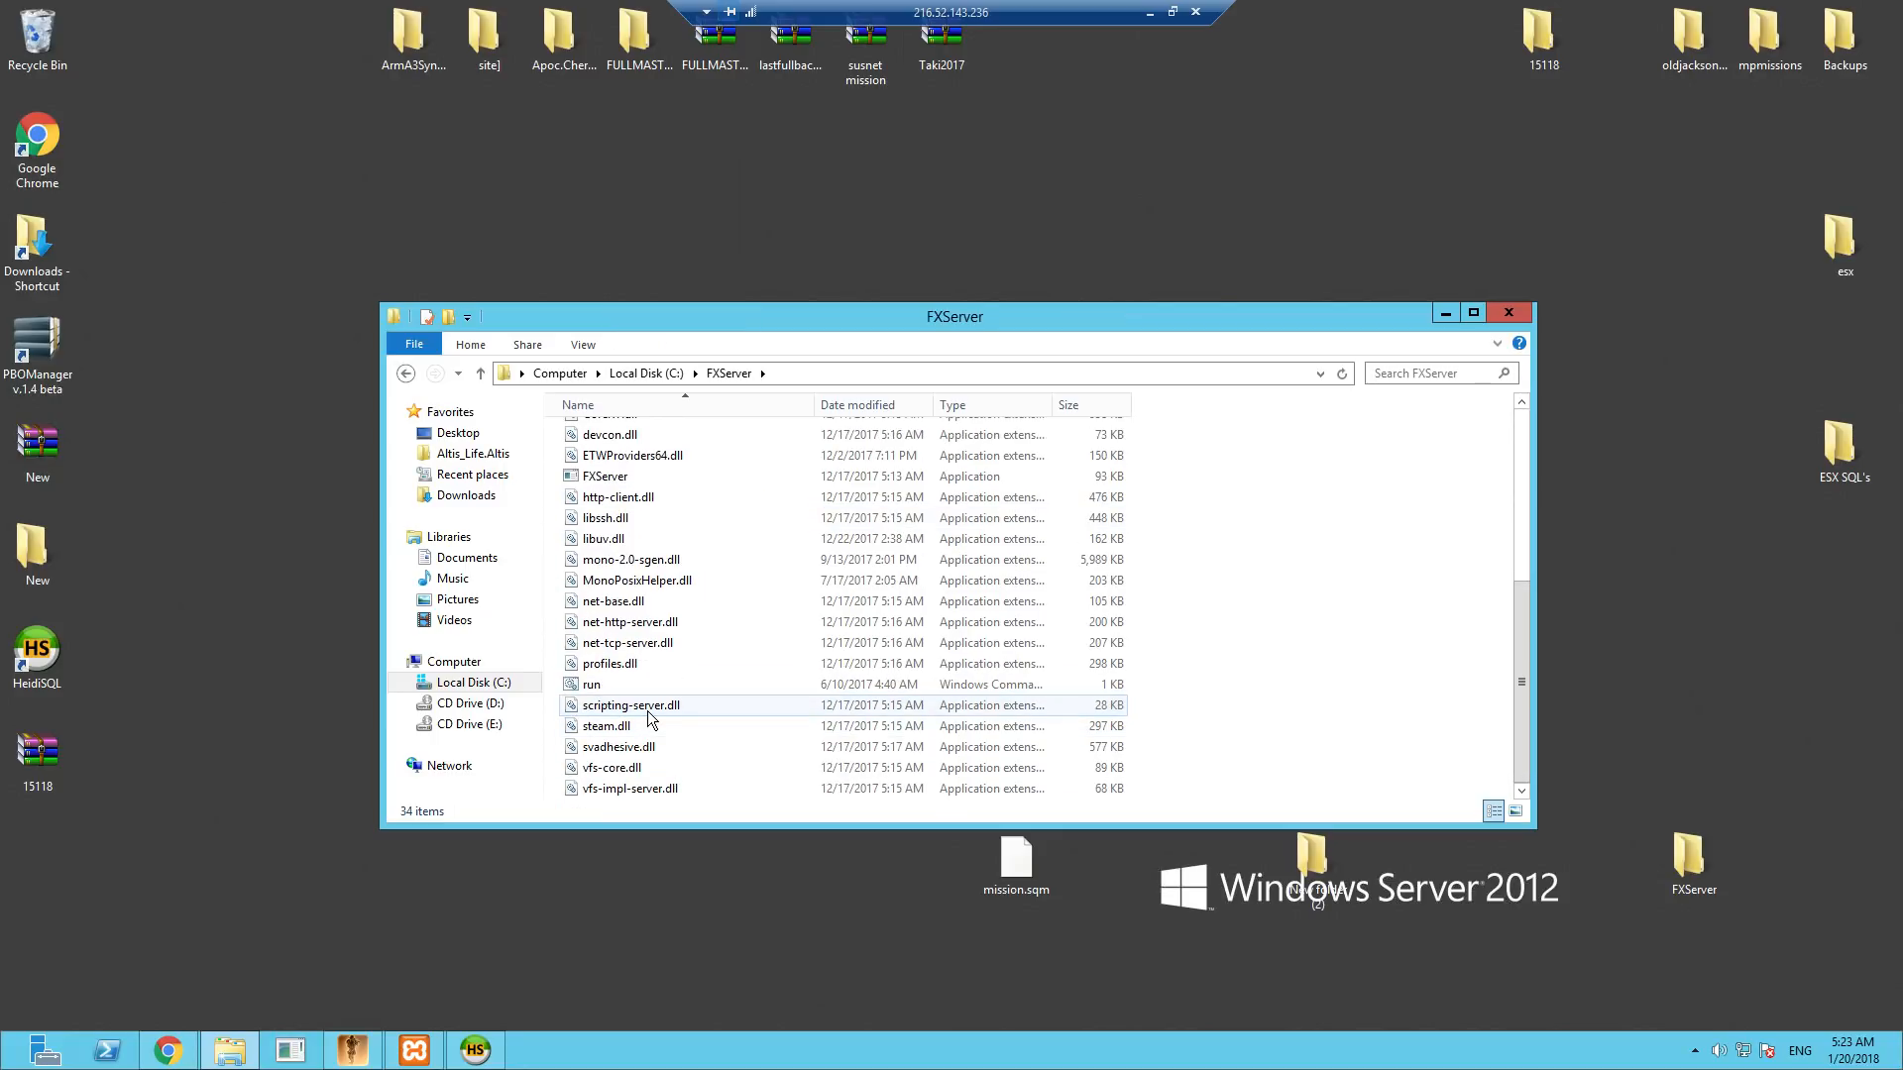
scroll(676, 729, "up", 6)
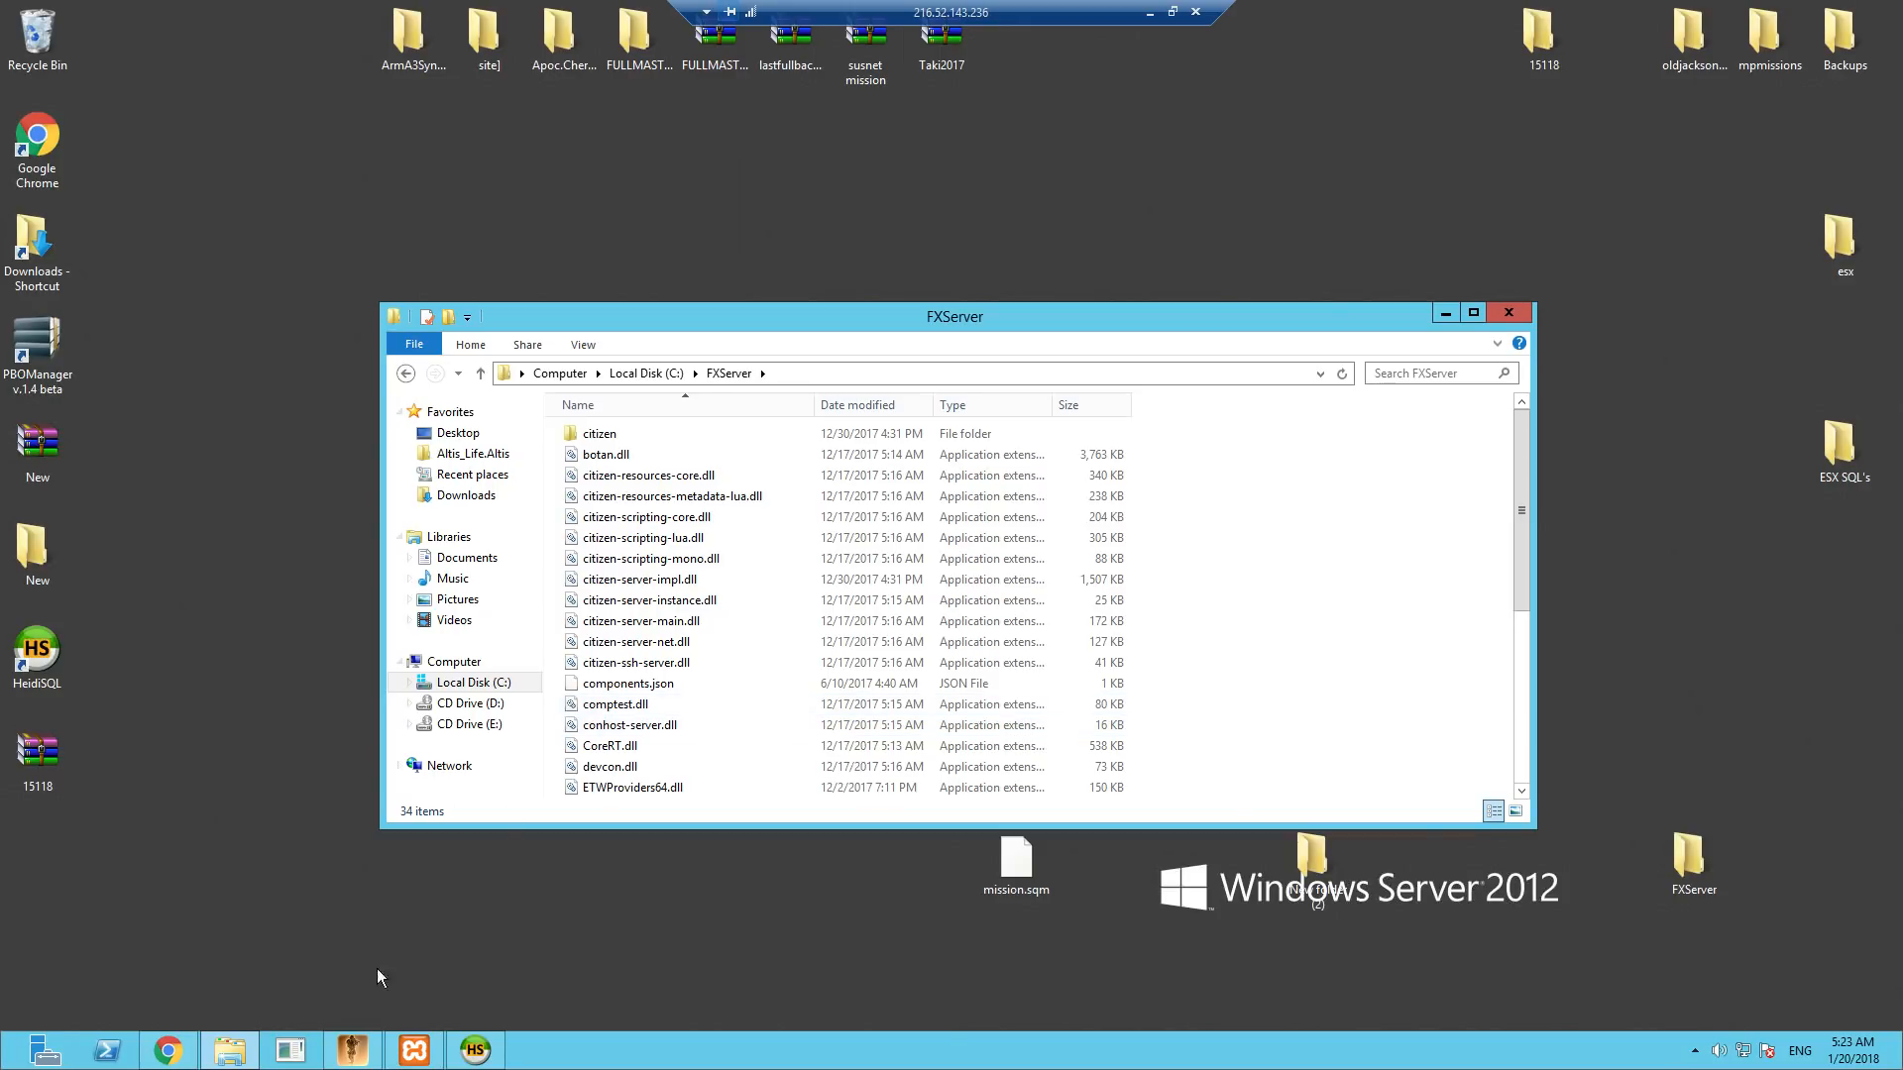
- Return to the Running FXServer wiki page in Chrome, follow its cfx-server-data repository link, and download the repository as a ZIP
left_click(168, 1057)
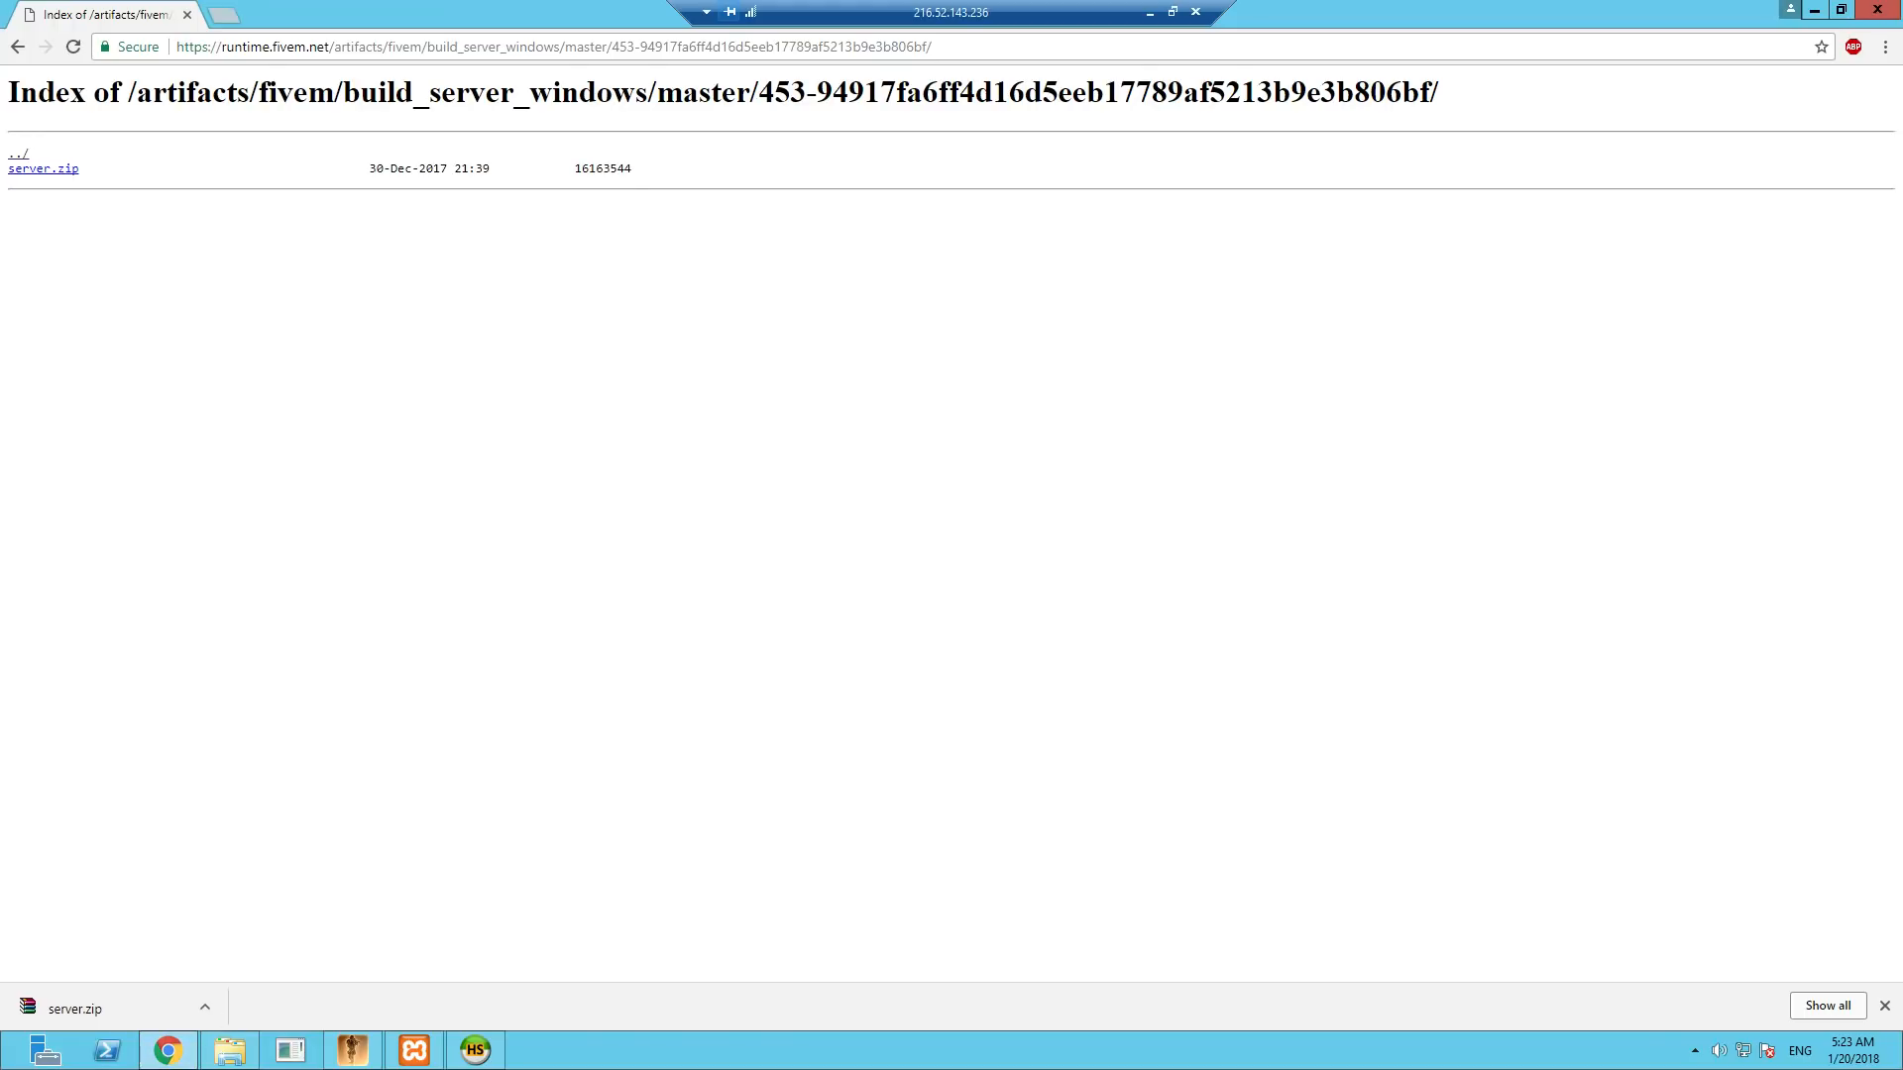
left_click(16, 47)
left_click(17, 46)
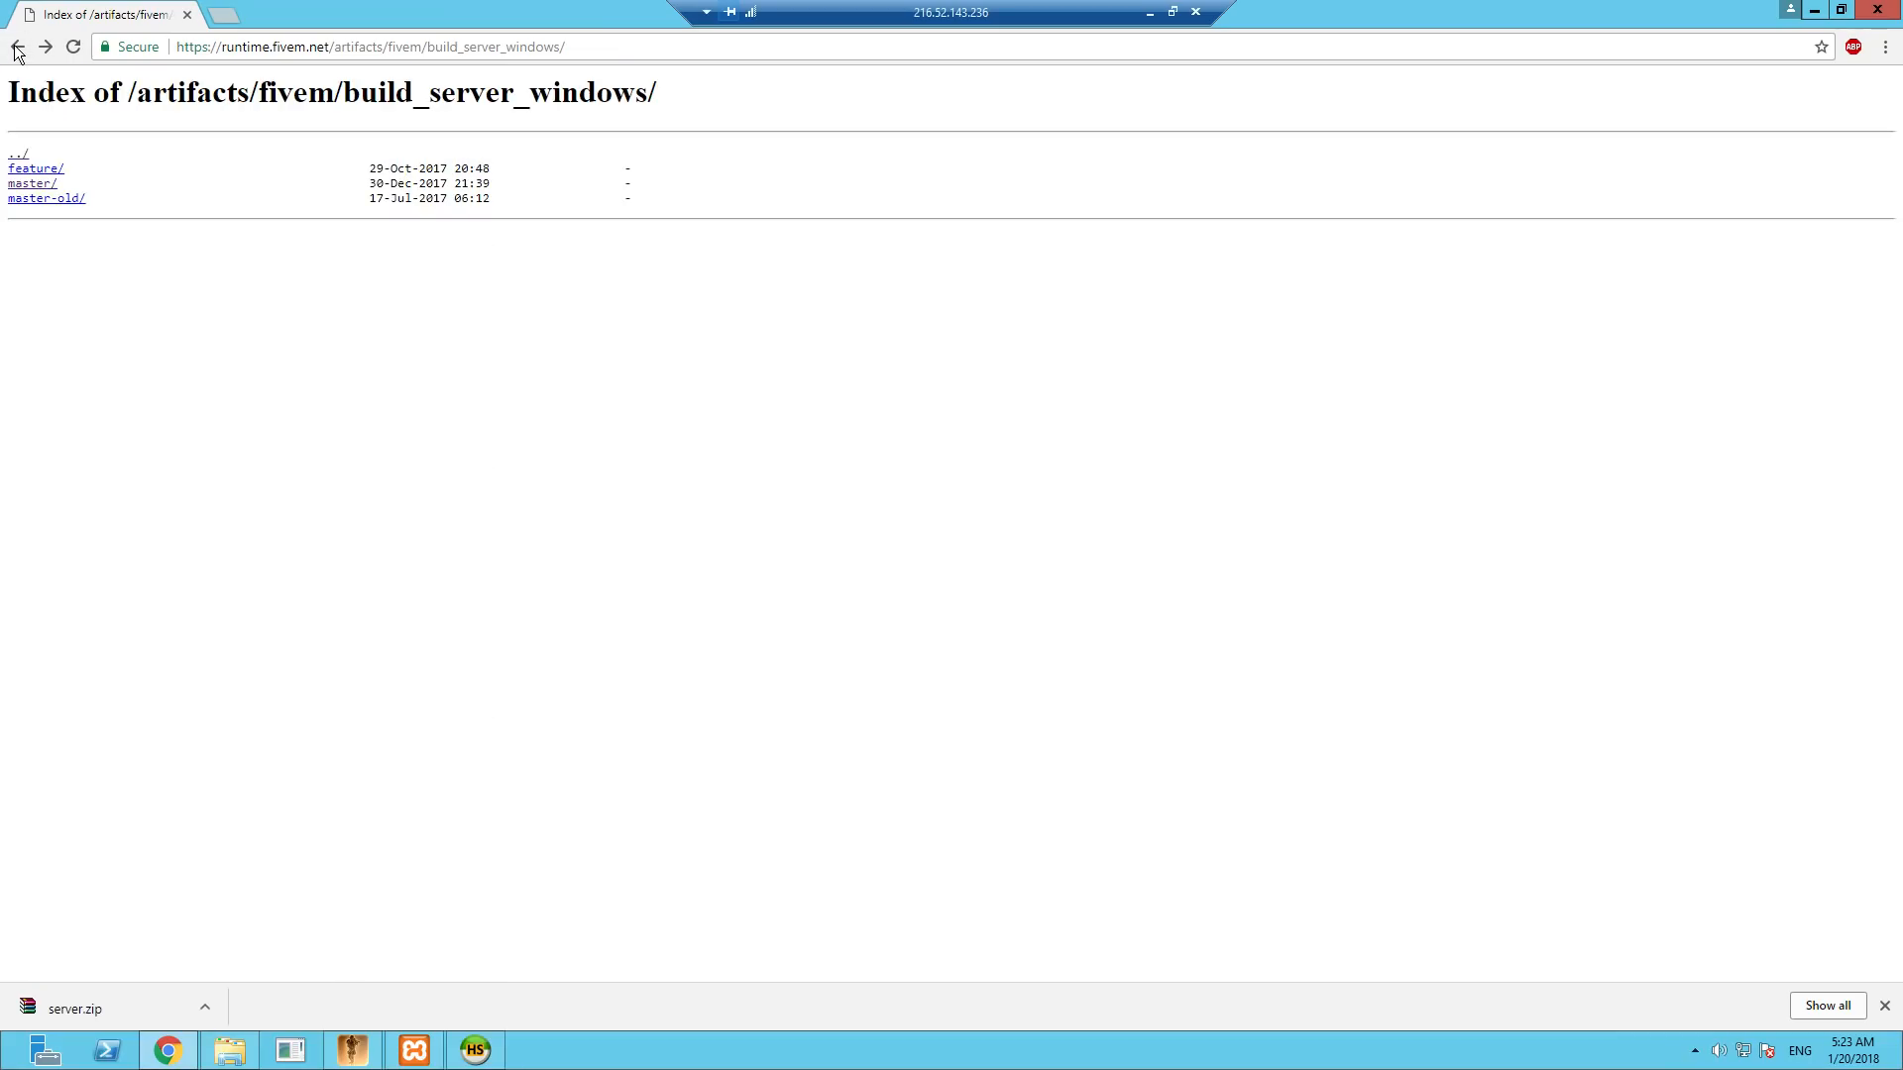
left_click(17, 47)
left_click(17, 47)
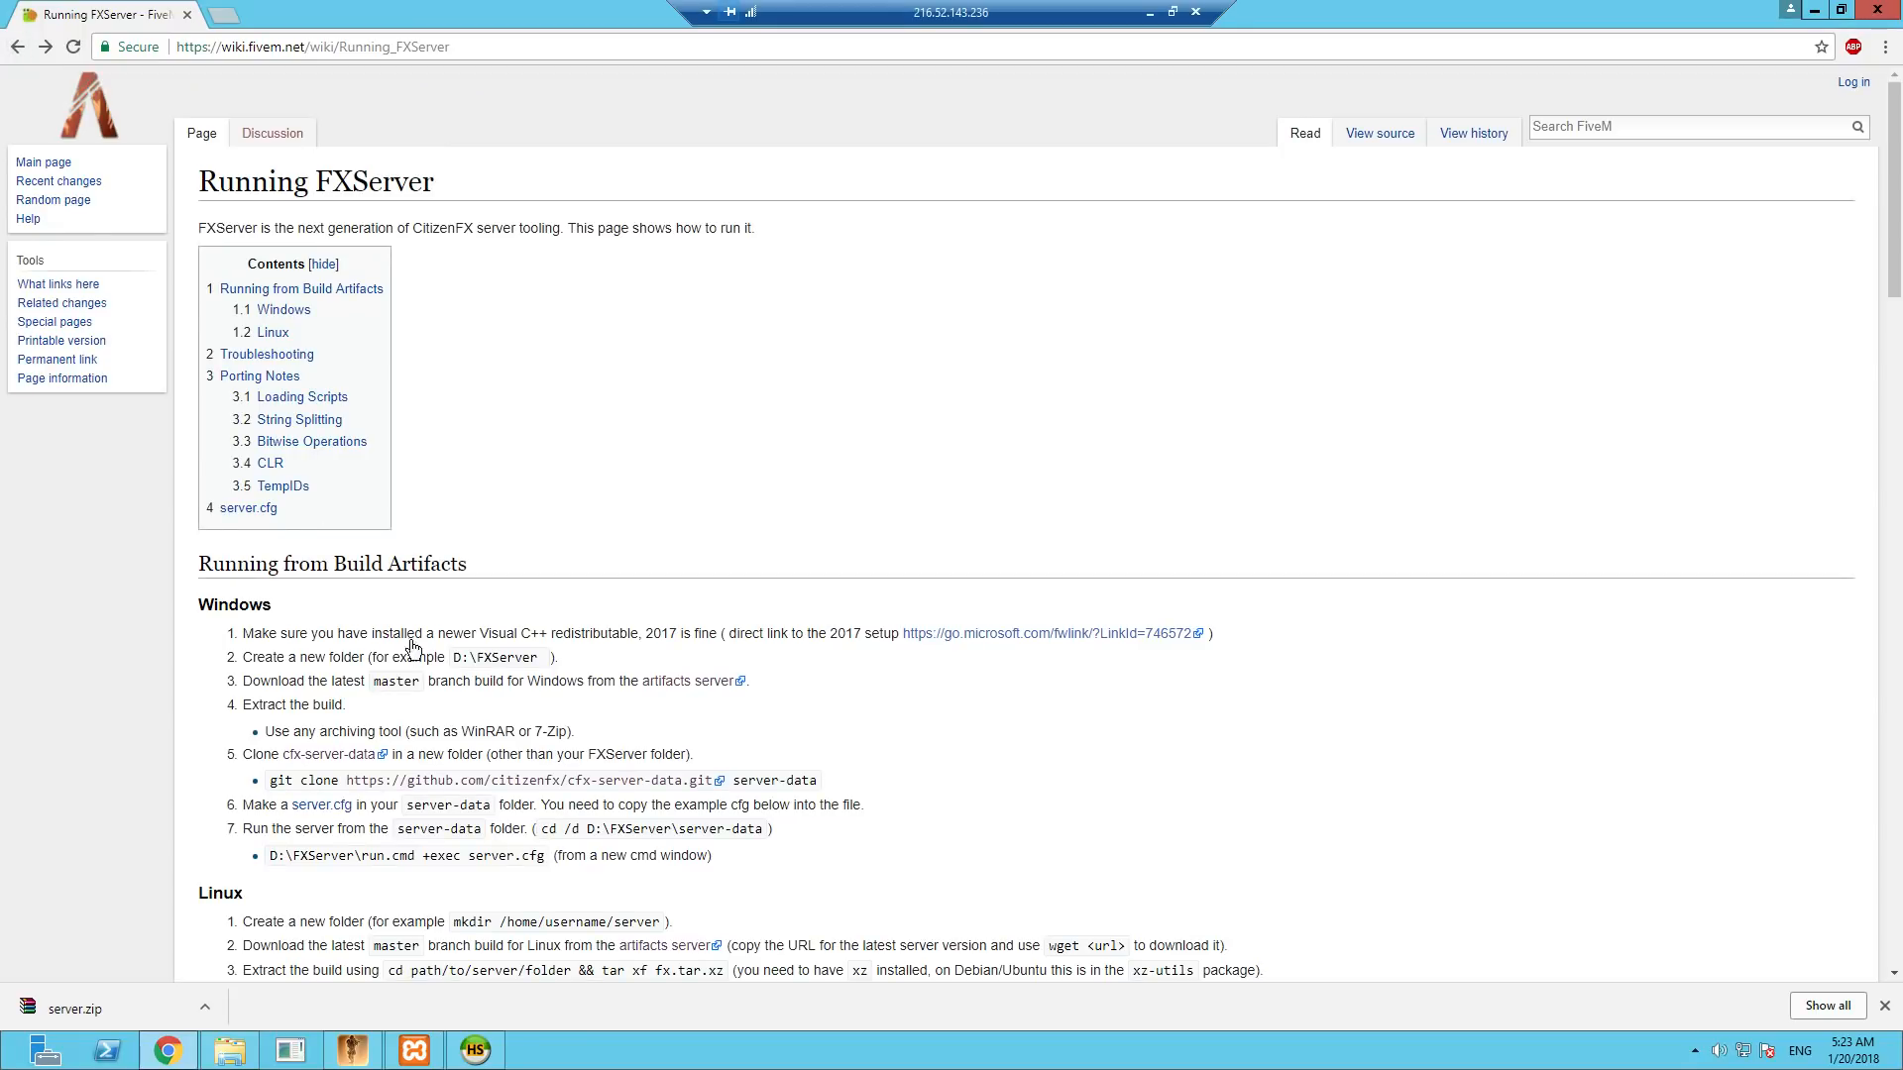
left_click(610, 783)
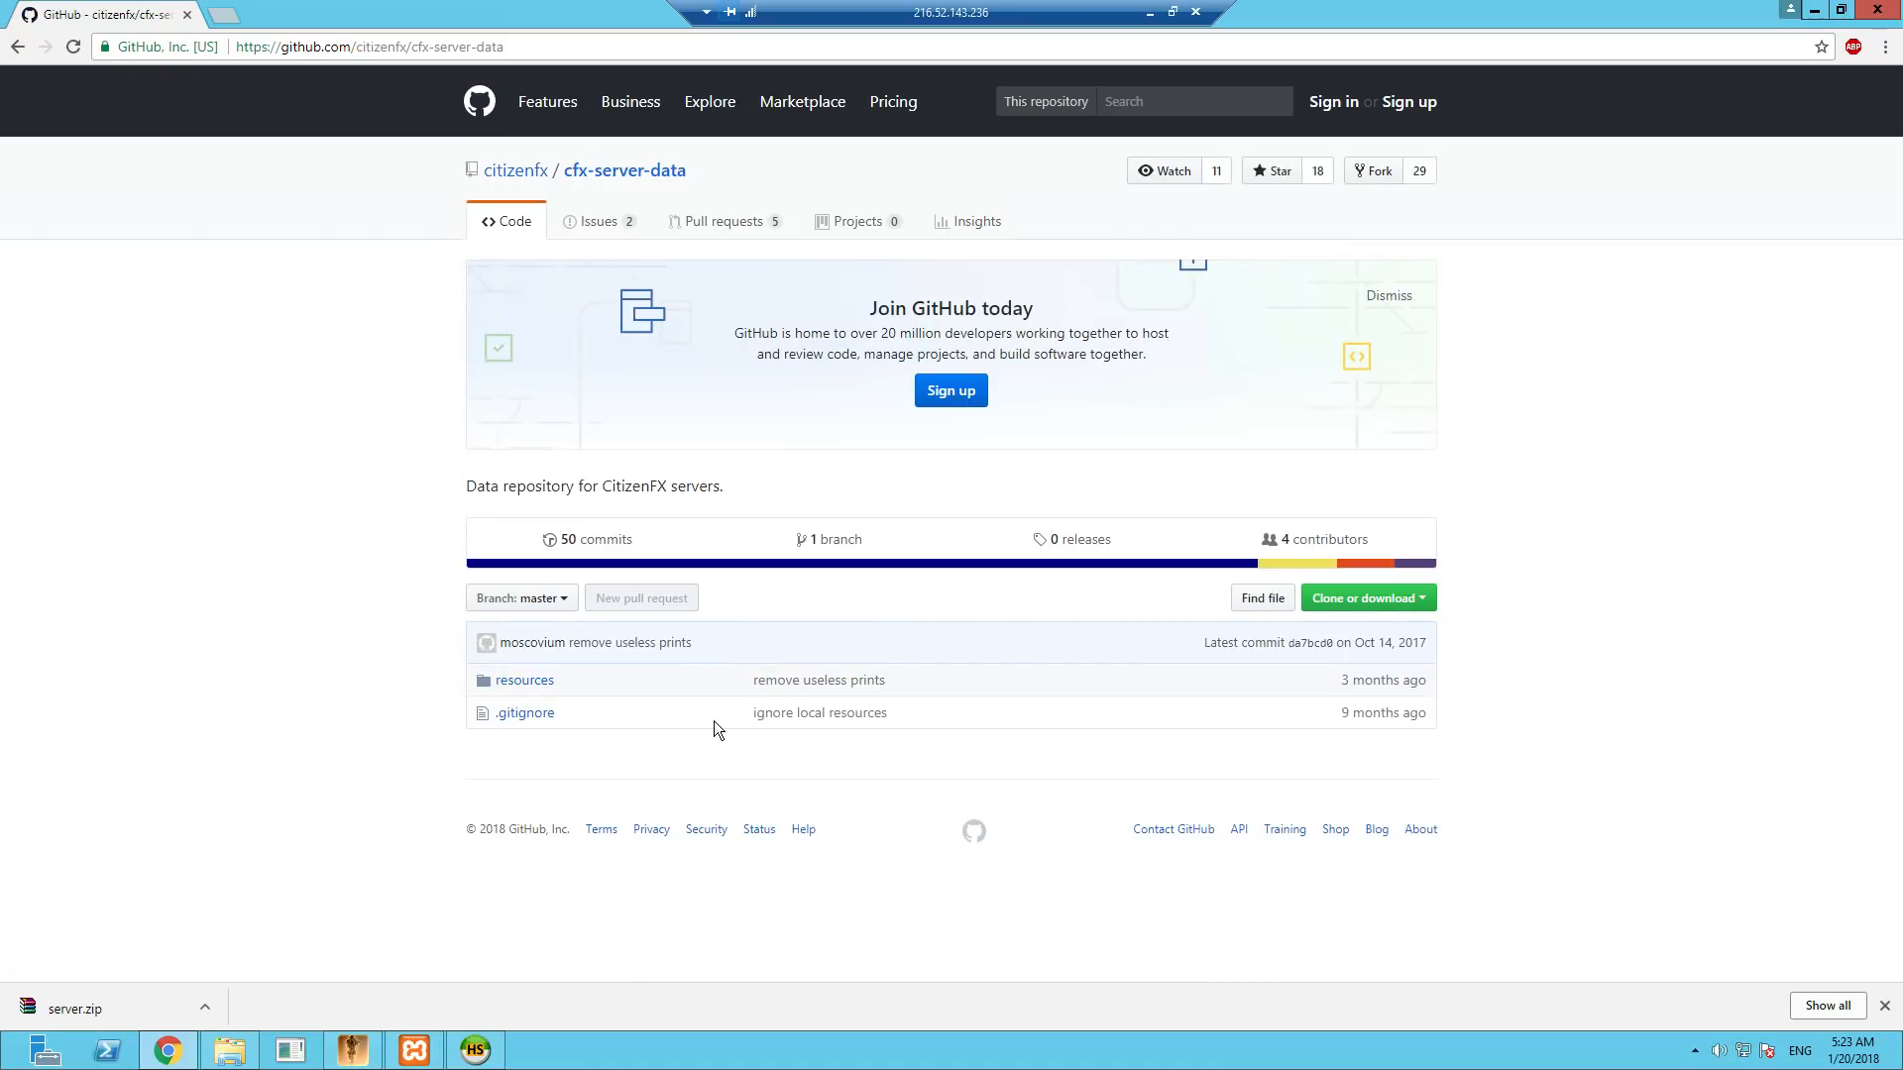
left_click(1360, 604)
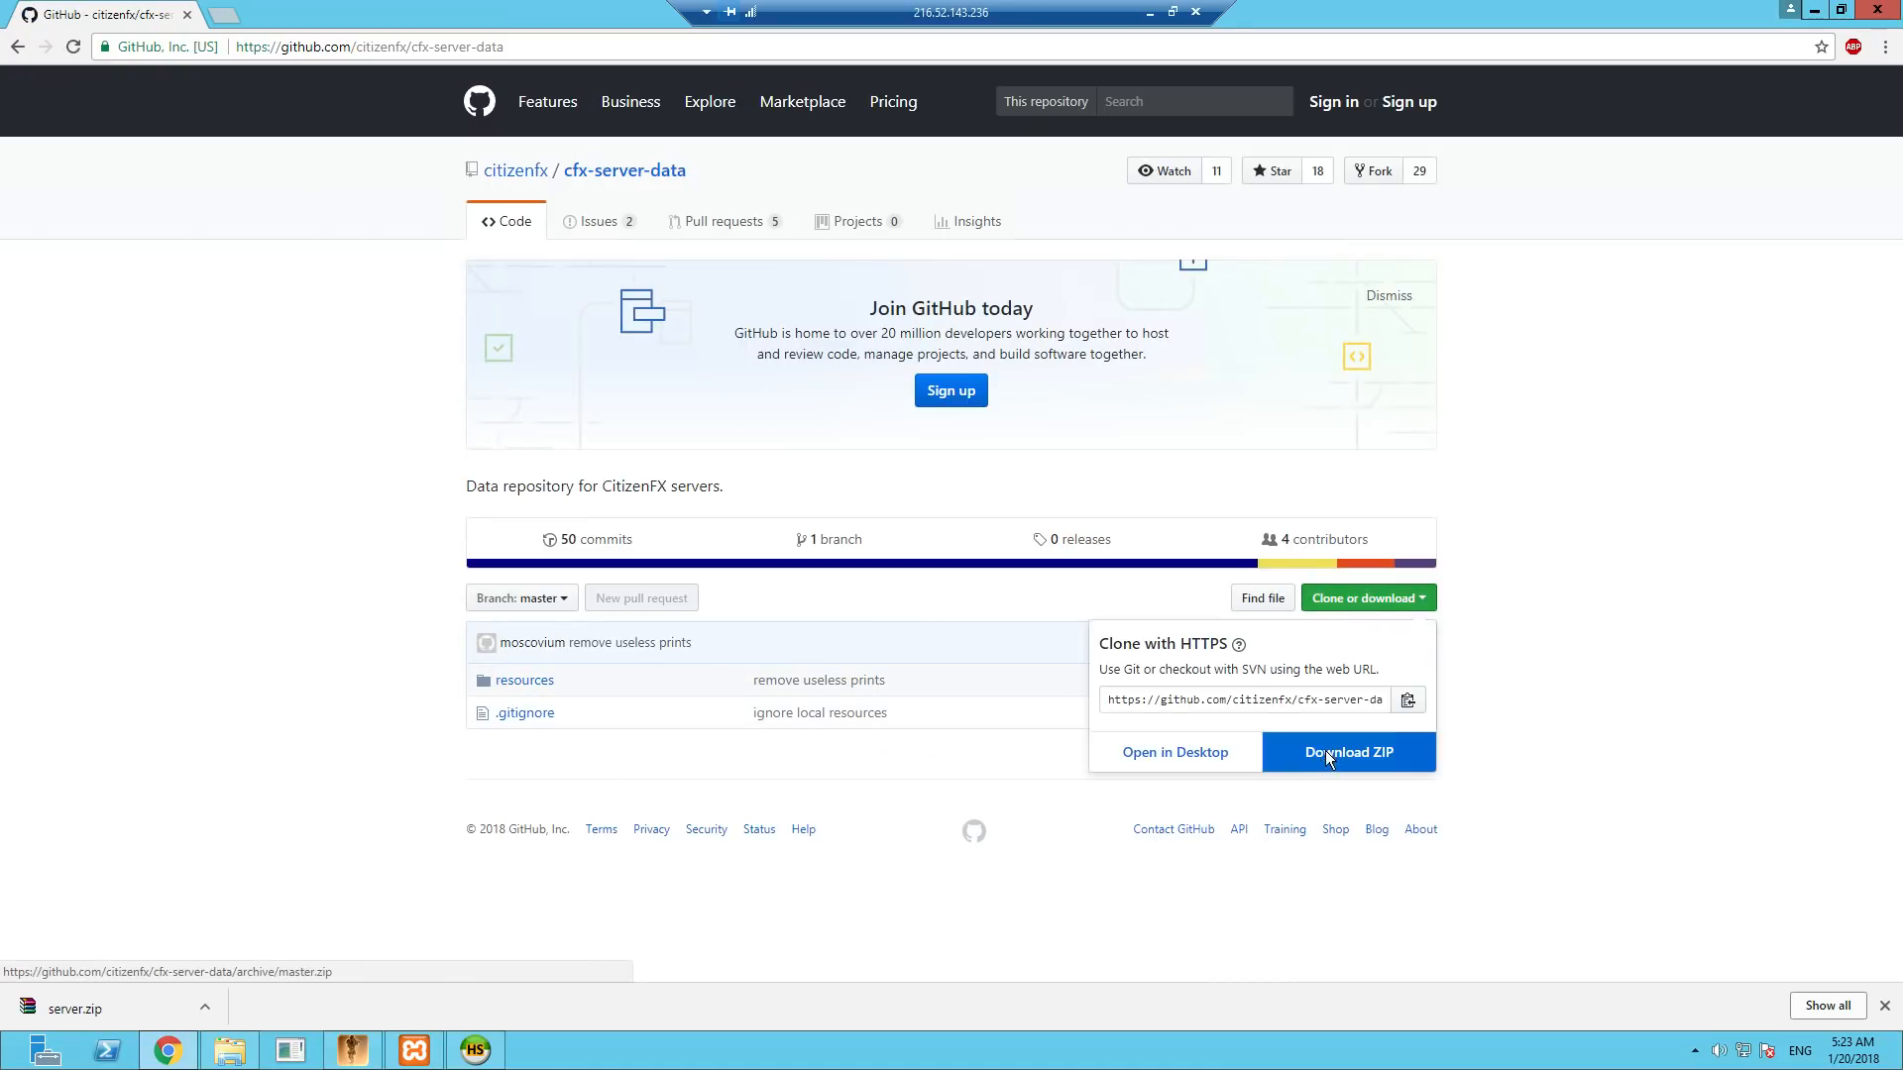
left_click(1328, 755)
- Extract the cfx-server-data-master archive in place in the Downloads folder using File Explorer
left_click(229, 1051)
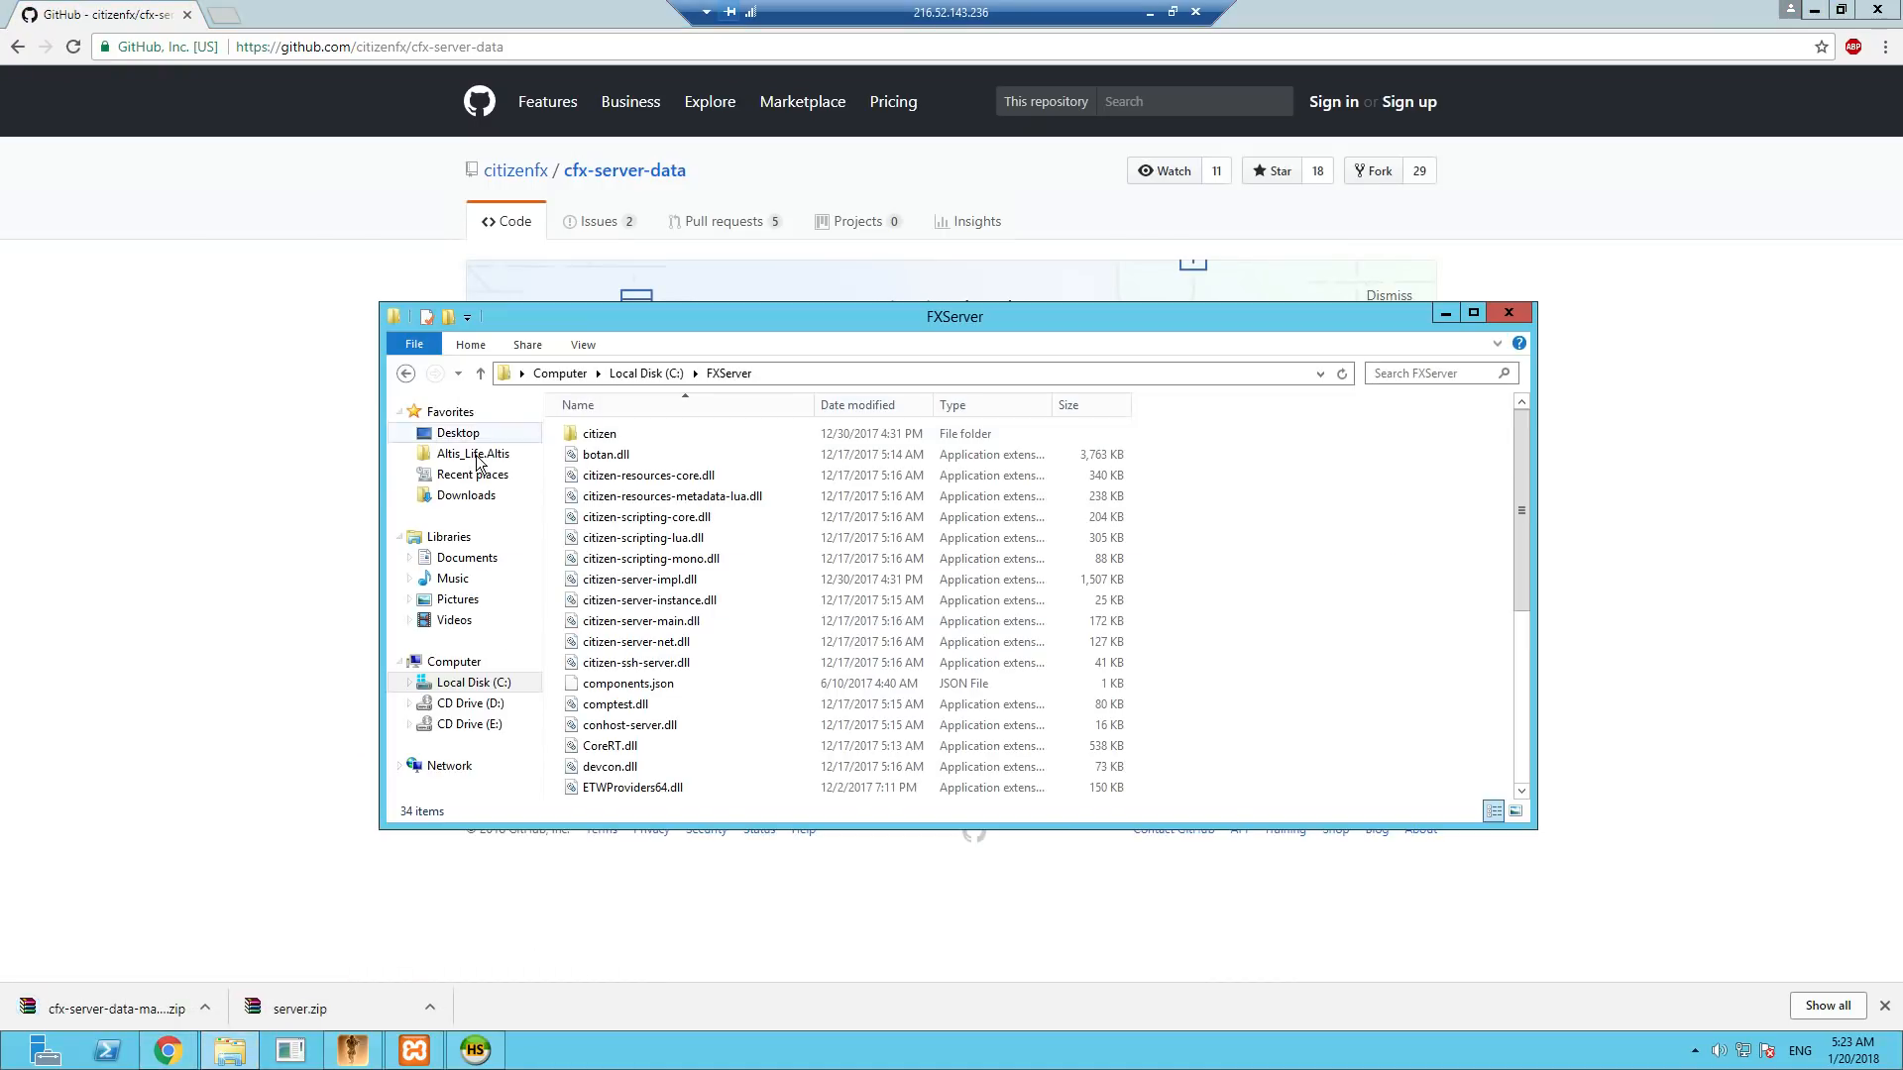
left_click(458, 495)
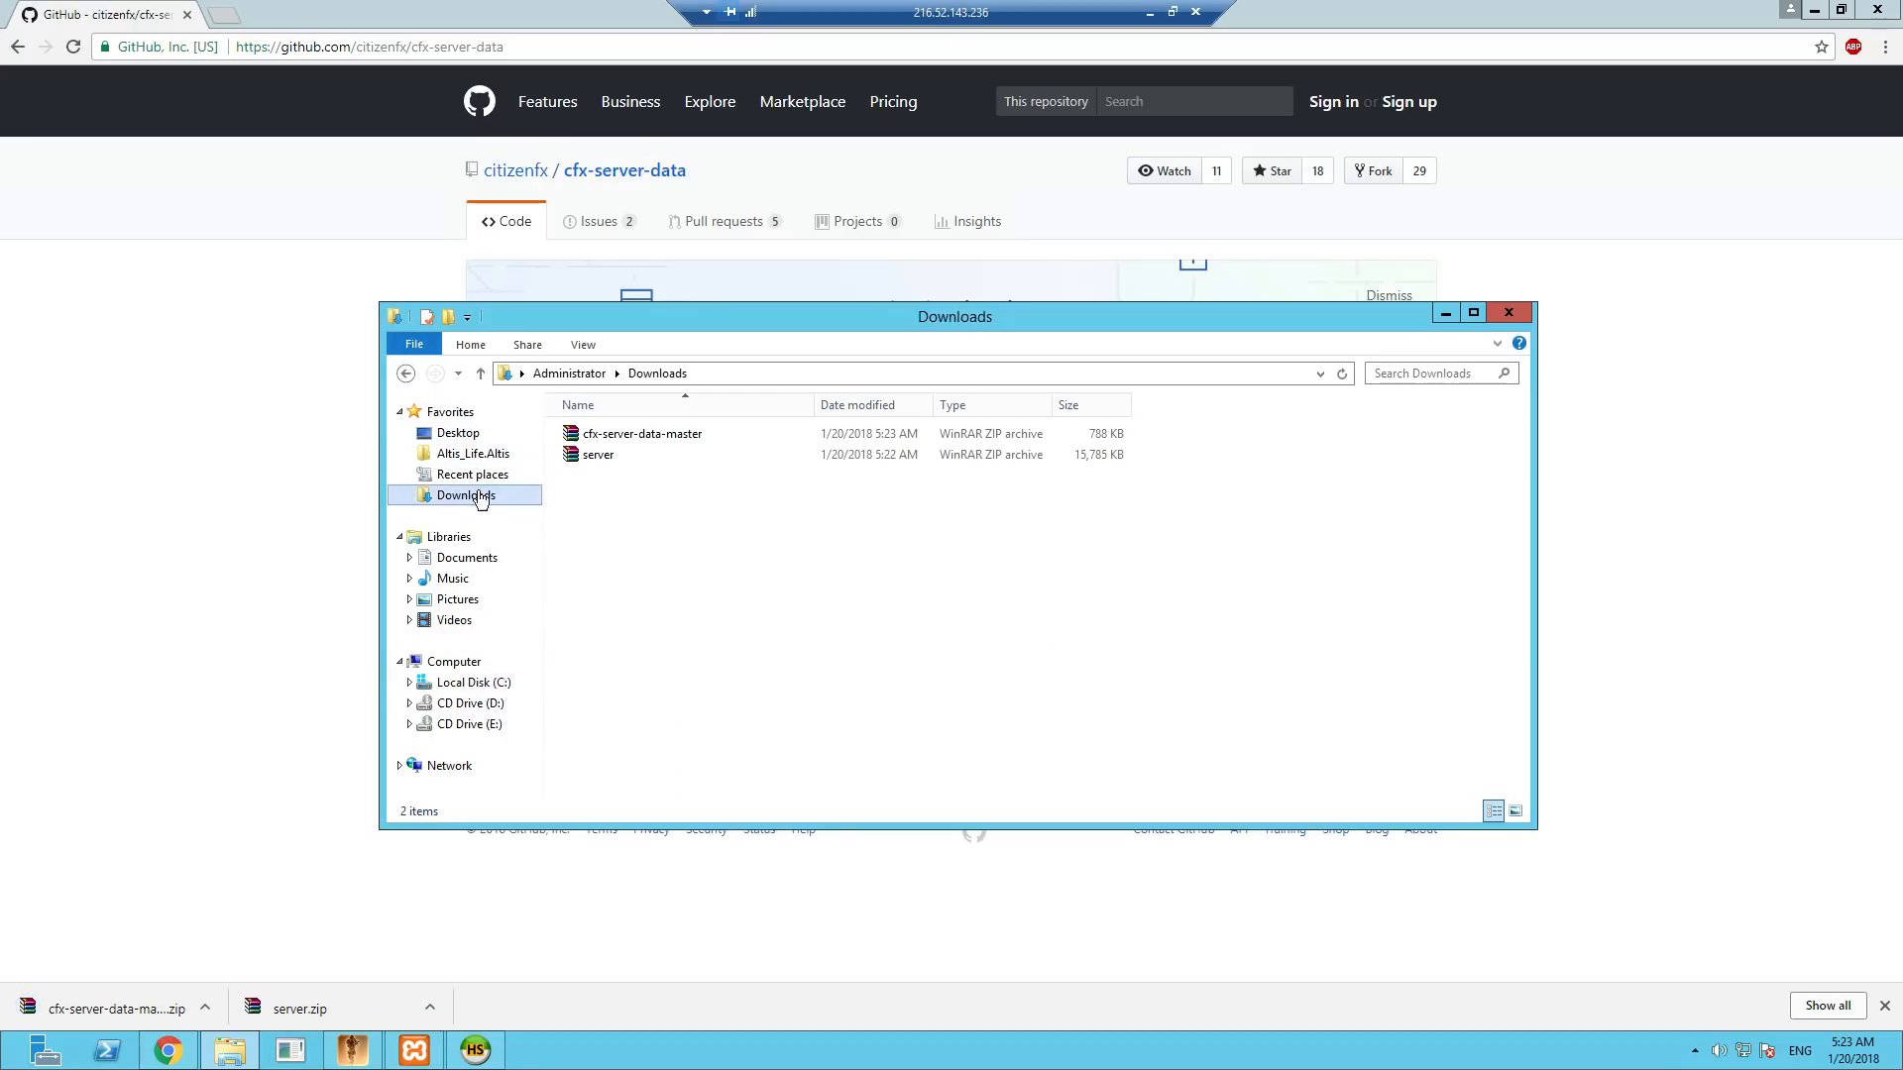
right_click(619, 437)
left_click(706, 513)
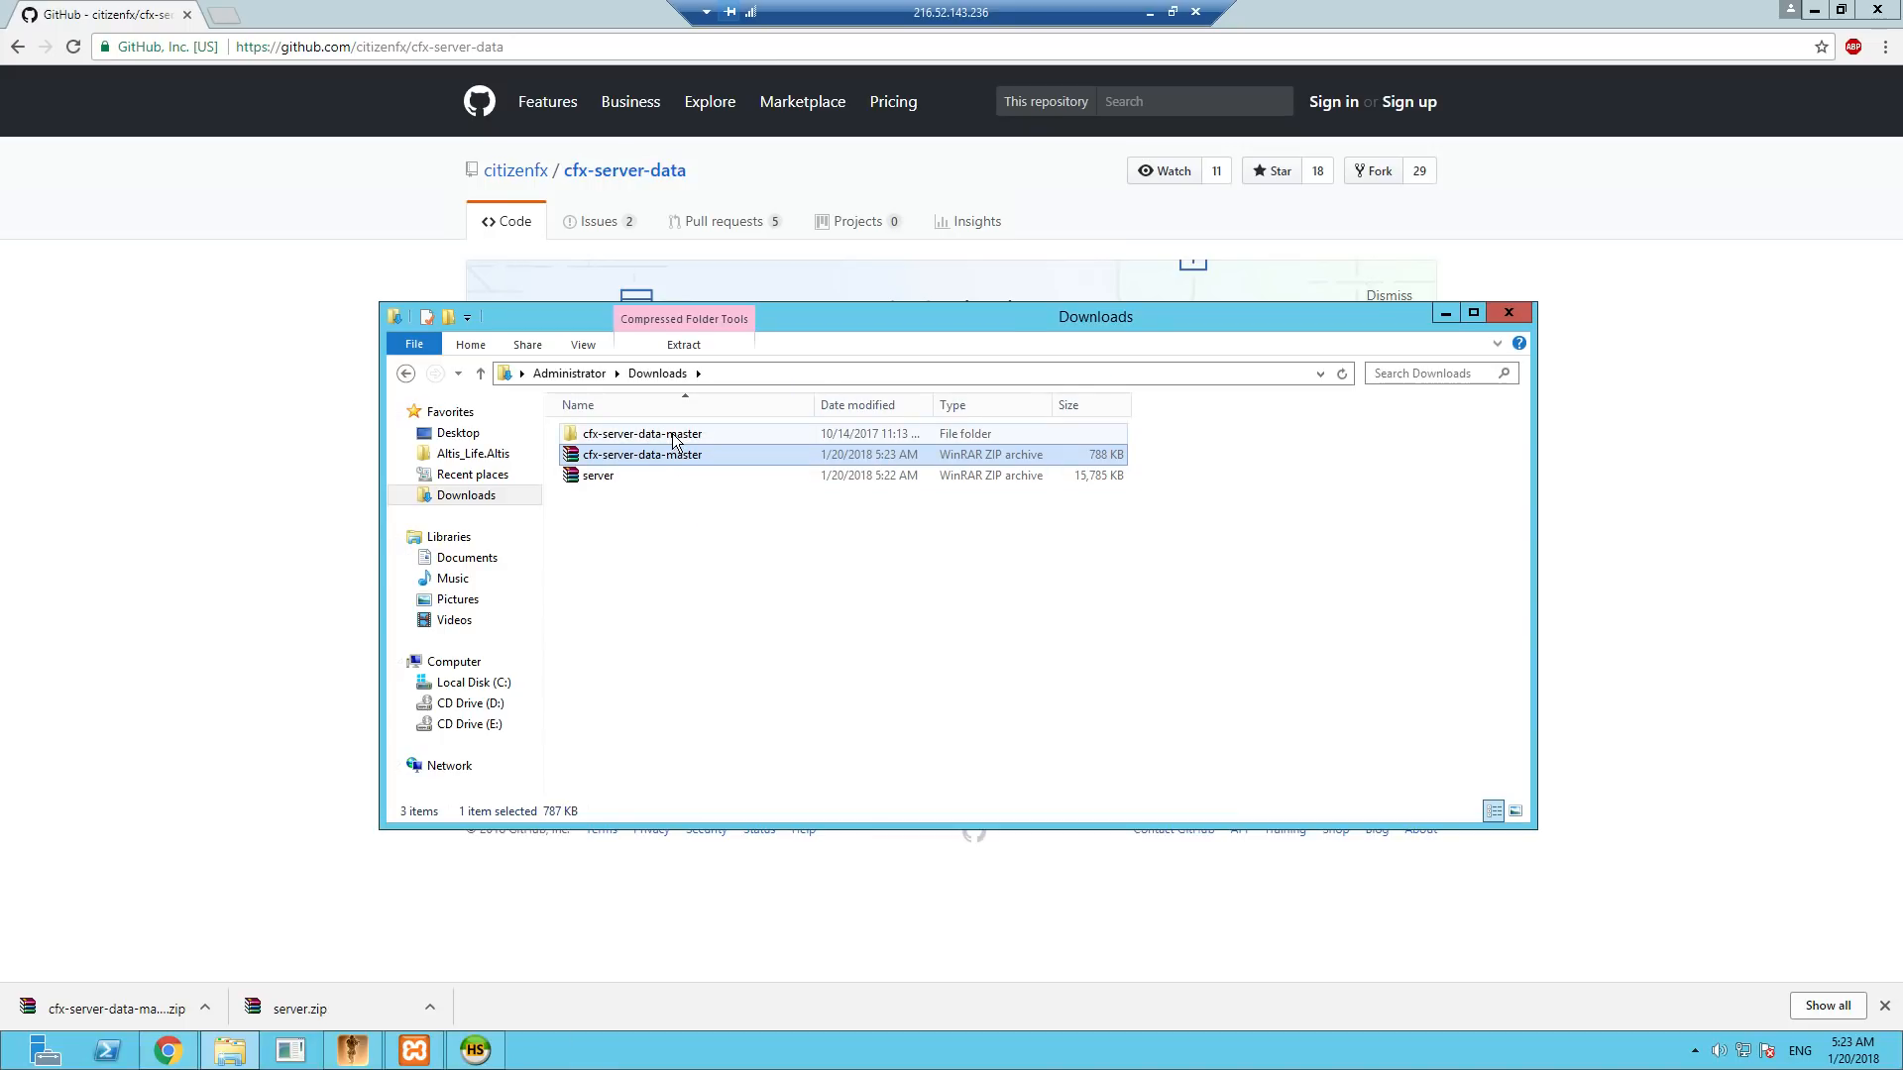
- Copy the resources folder and .gitignore from the extracted cfx-server-data-master folder into C:\FXServer, and minimize File Explorer
double_click(672, 433)
key("ctrl+a")
right_click(654, 439)
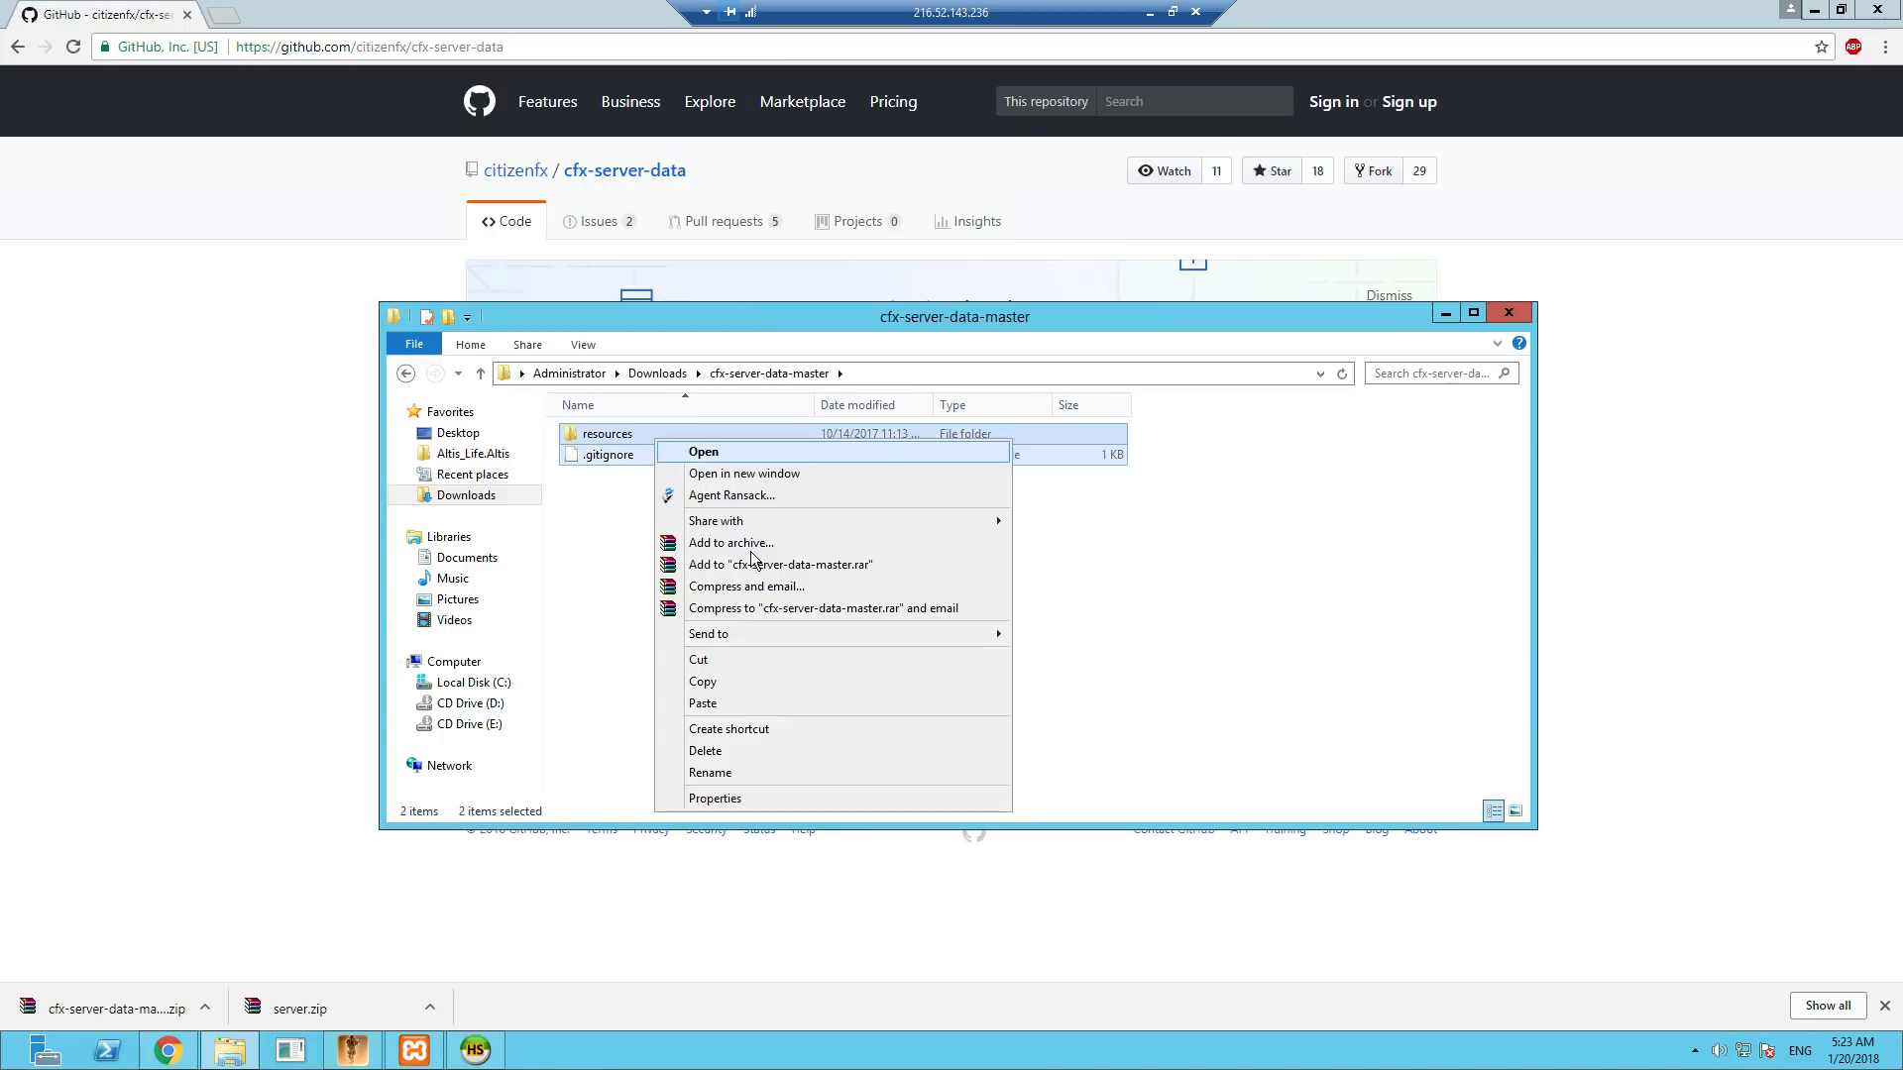
left_click(722, 682)
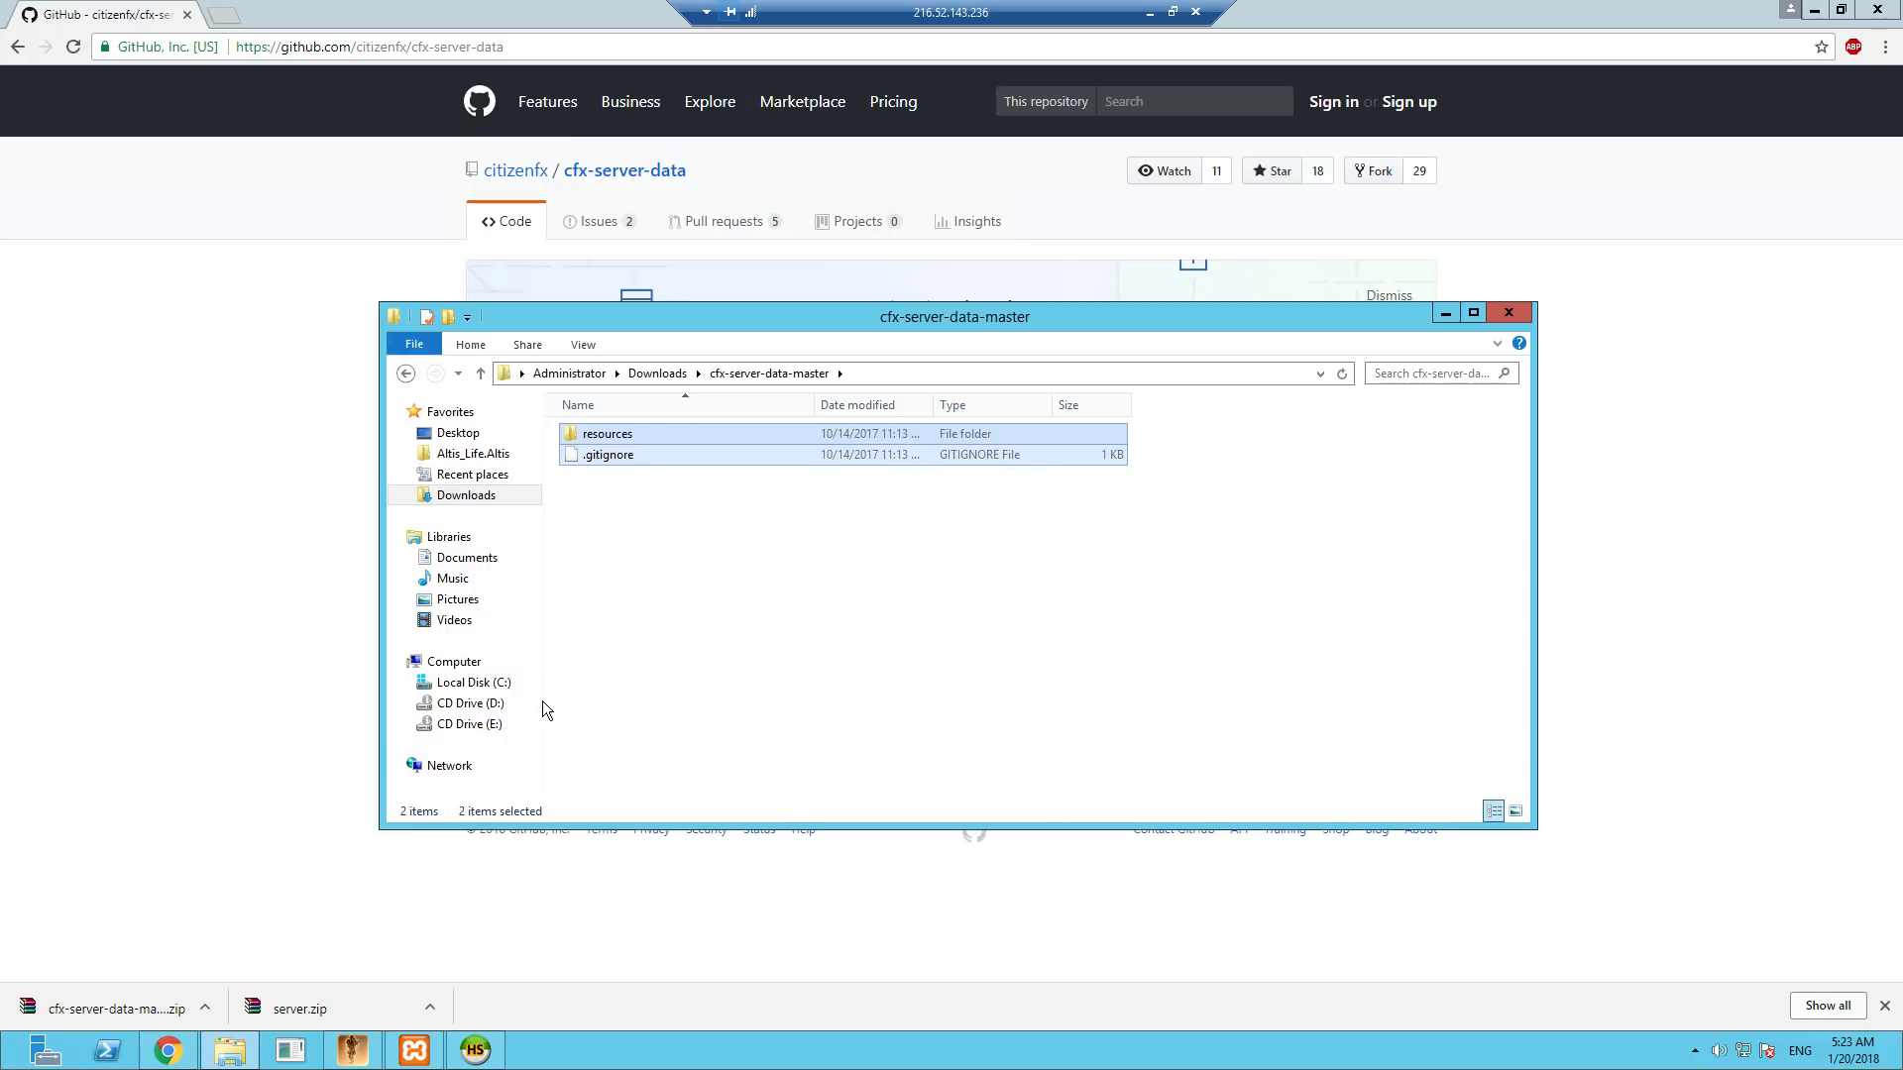
left_click(473, 683)
double_click(607, 475)
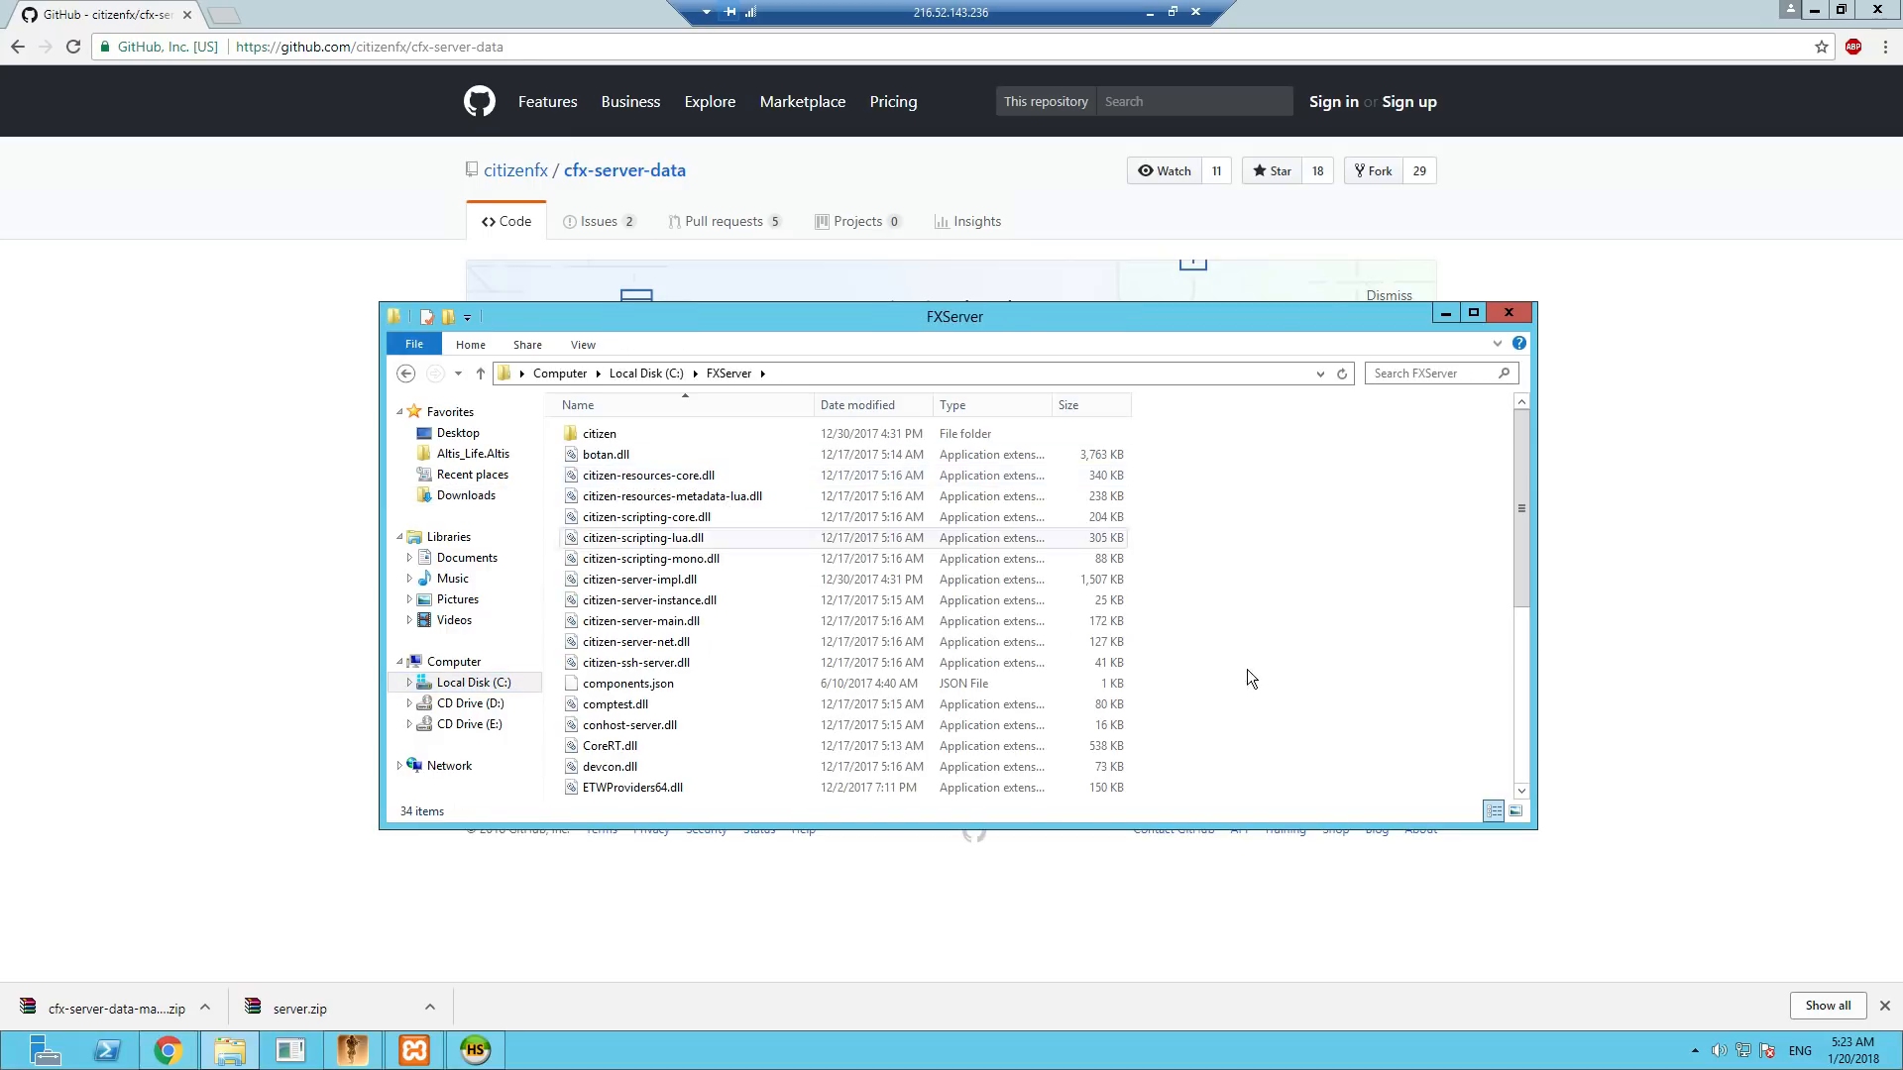
right_click(1341, 662)
left_click(1371, 628)
right_click(1366, 616)
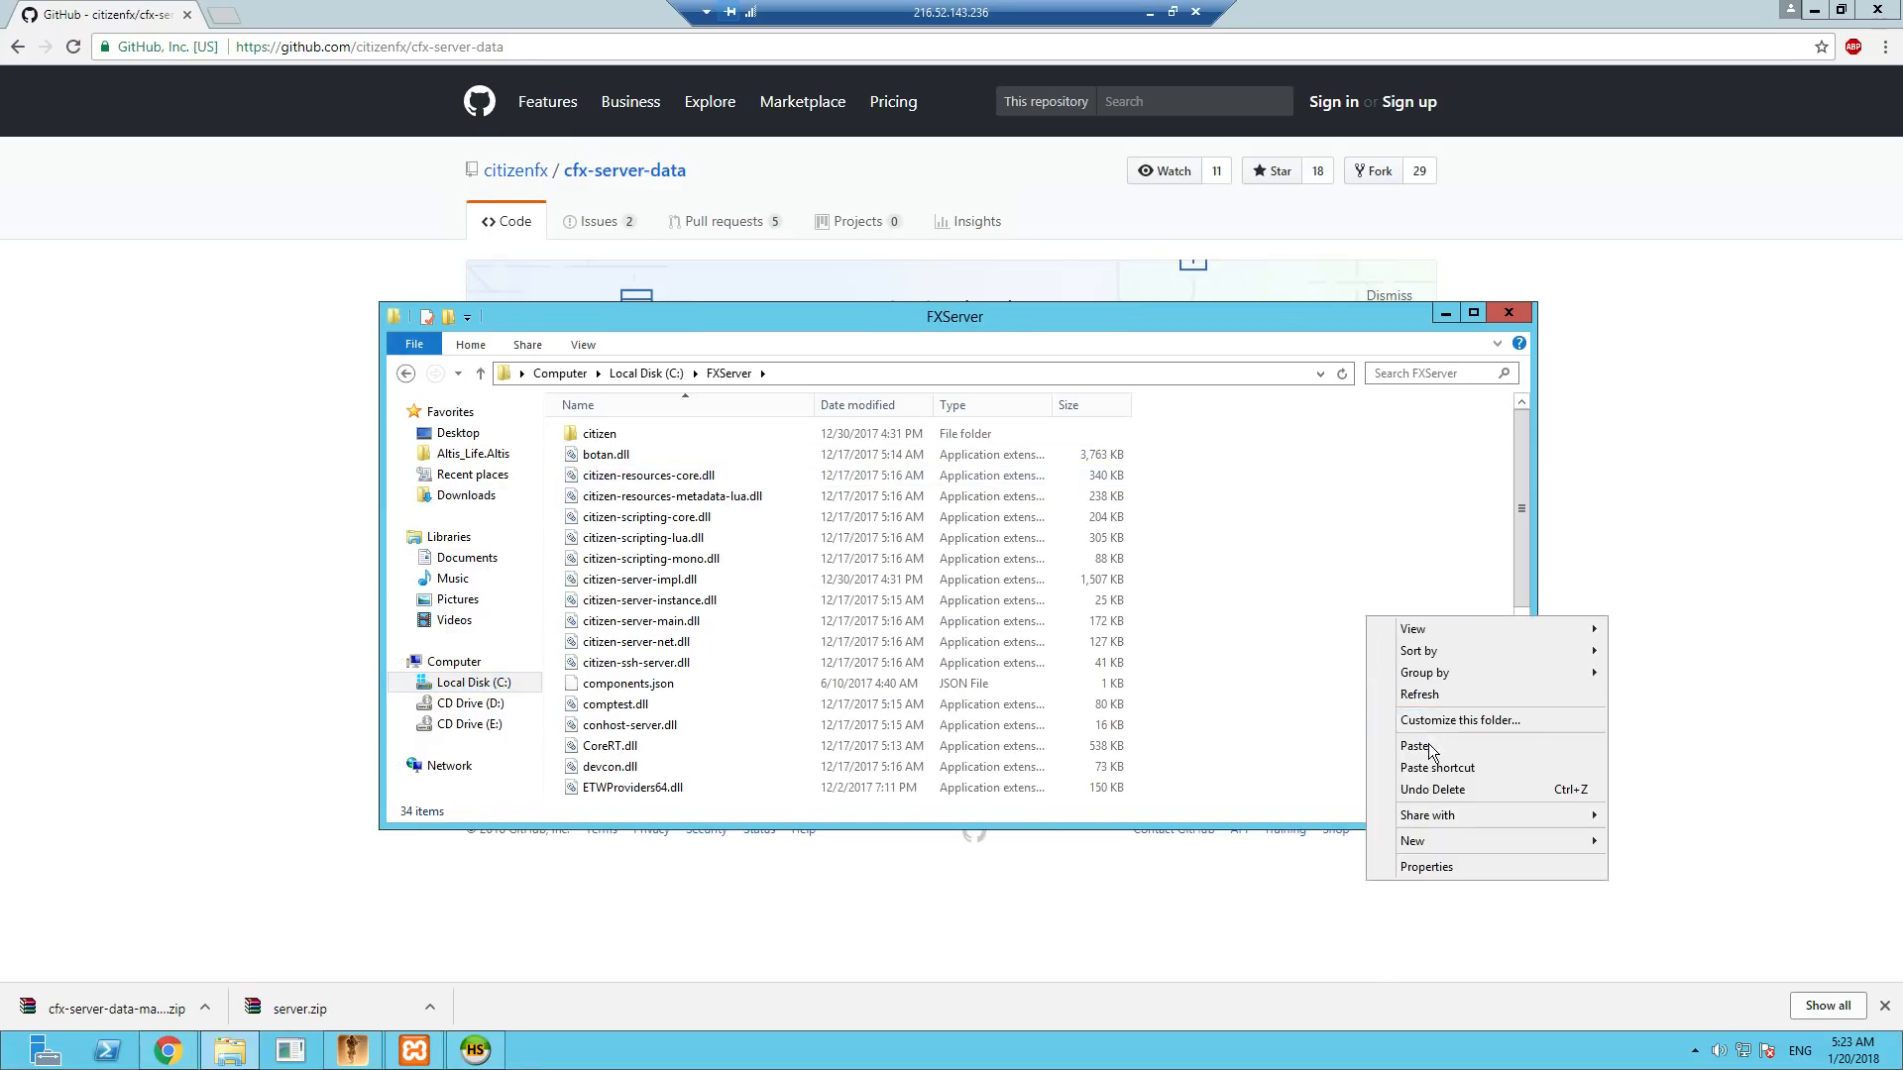
left_click(1429, 746)
left_click(1318, 698)
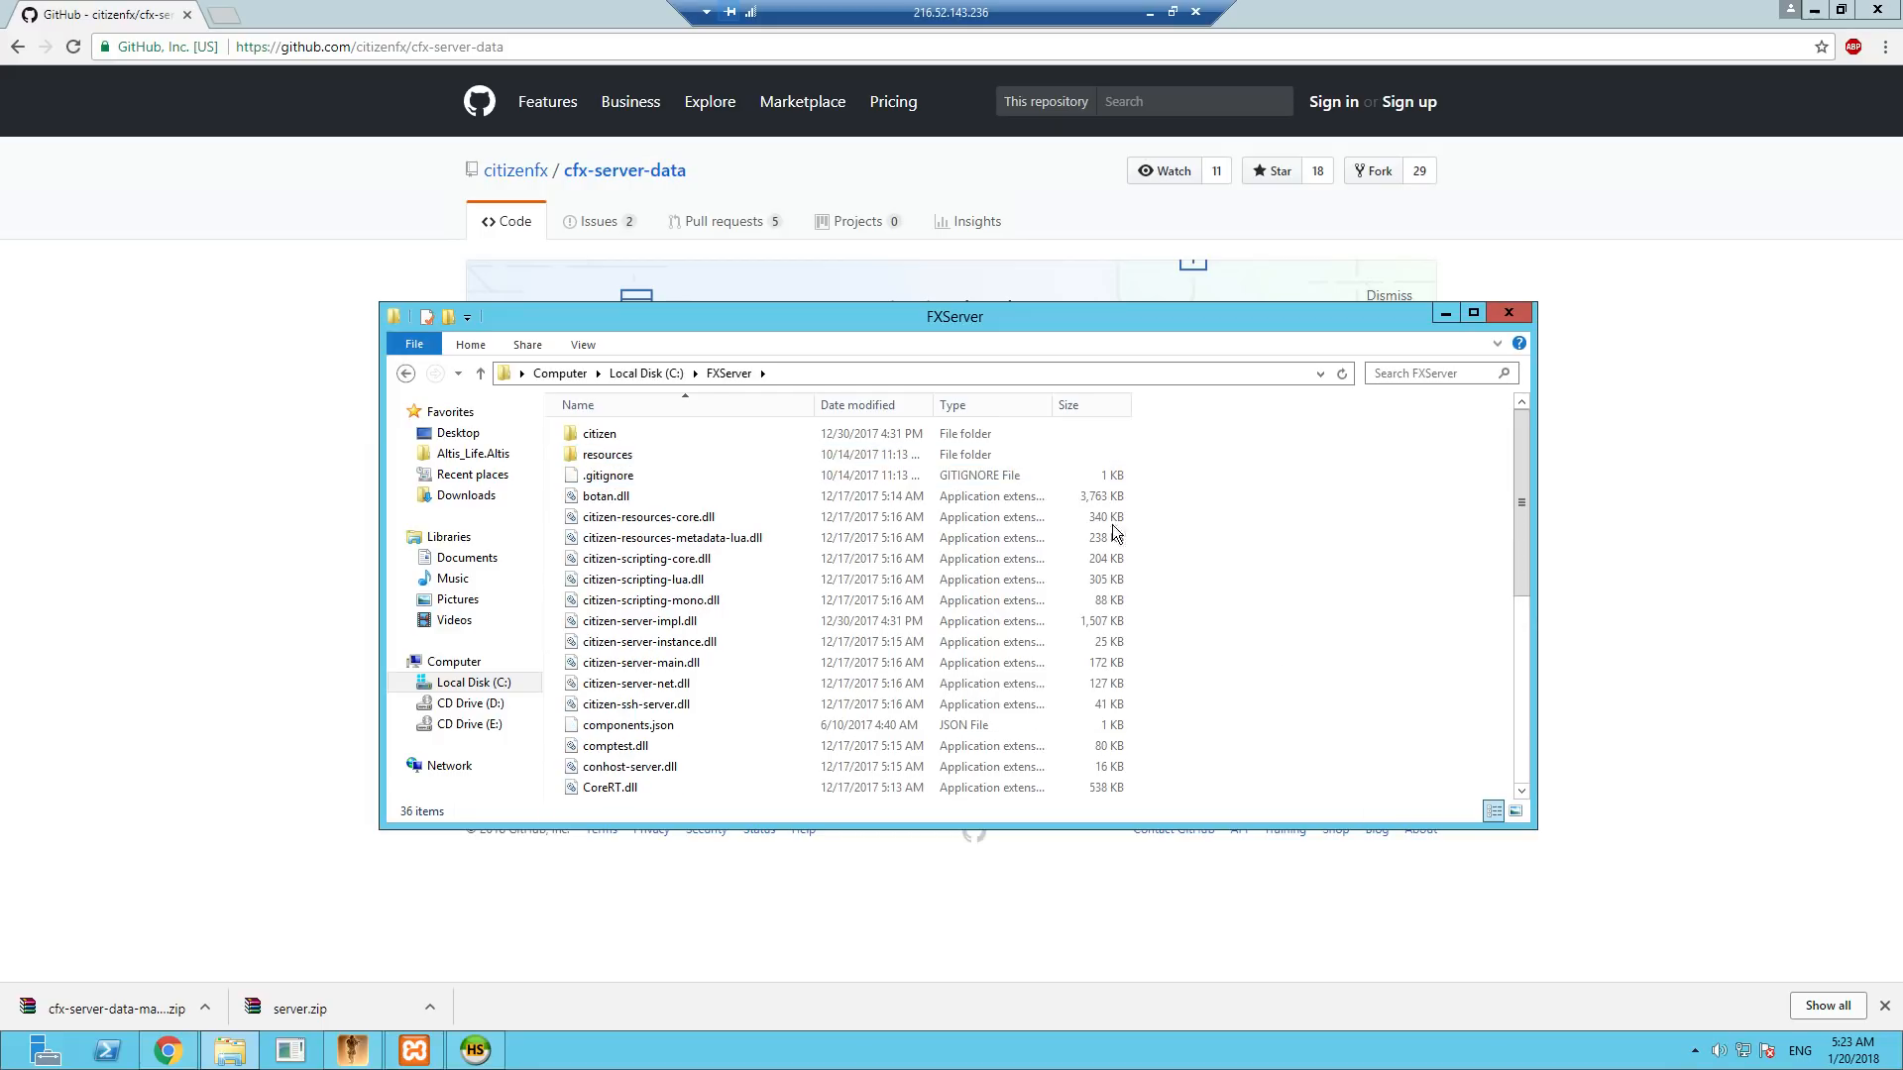
left_click(1445, 313)
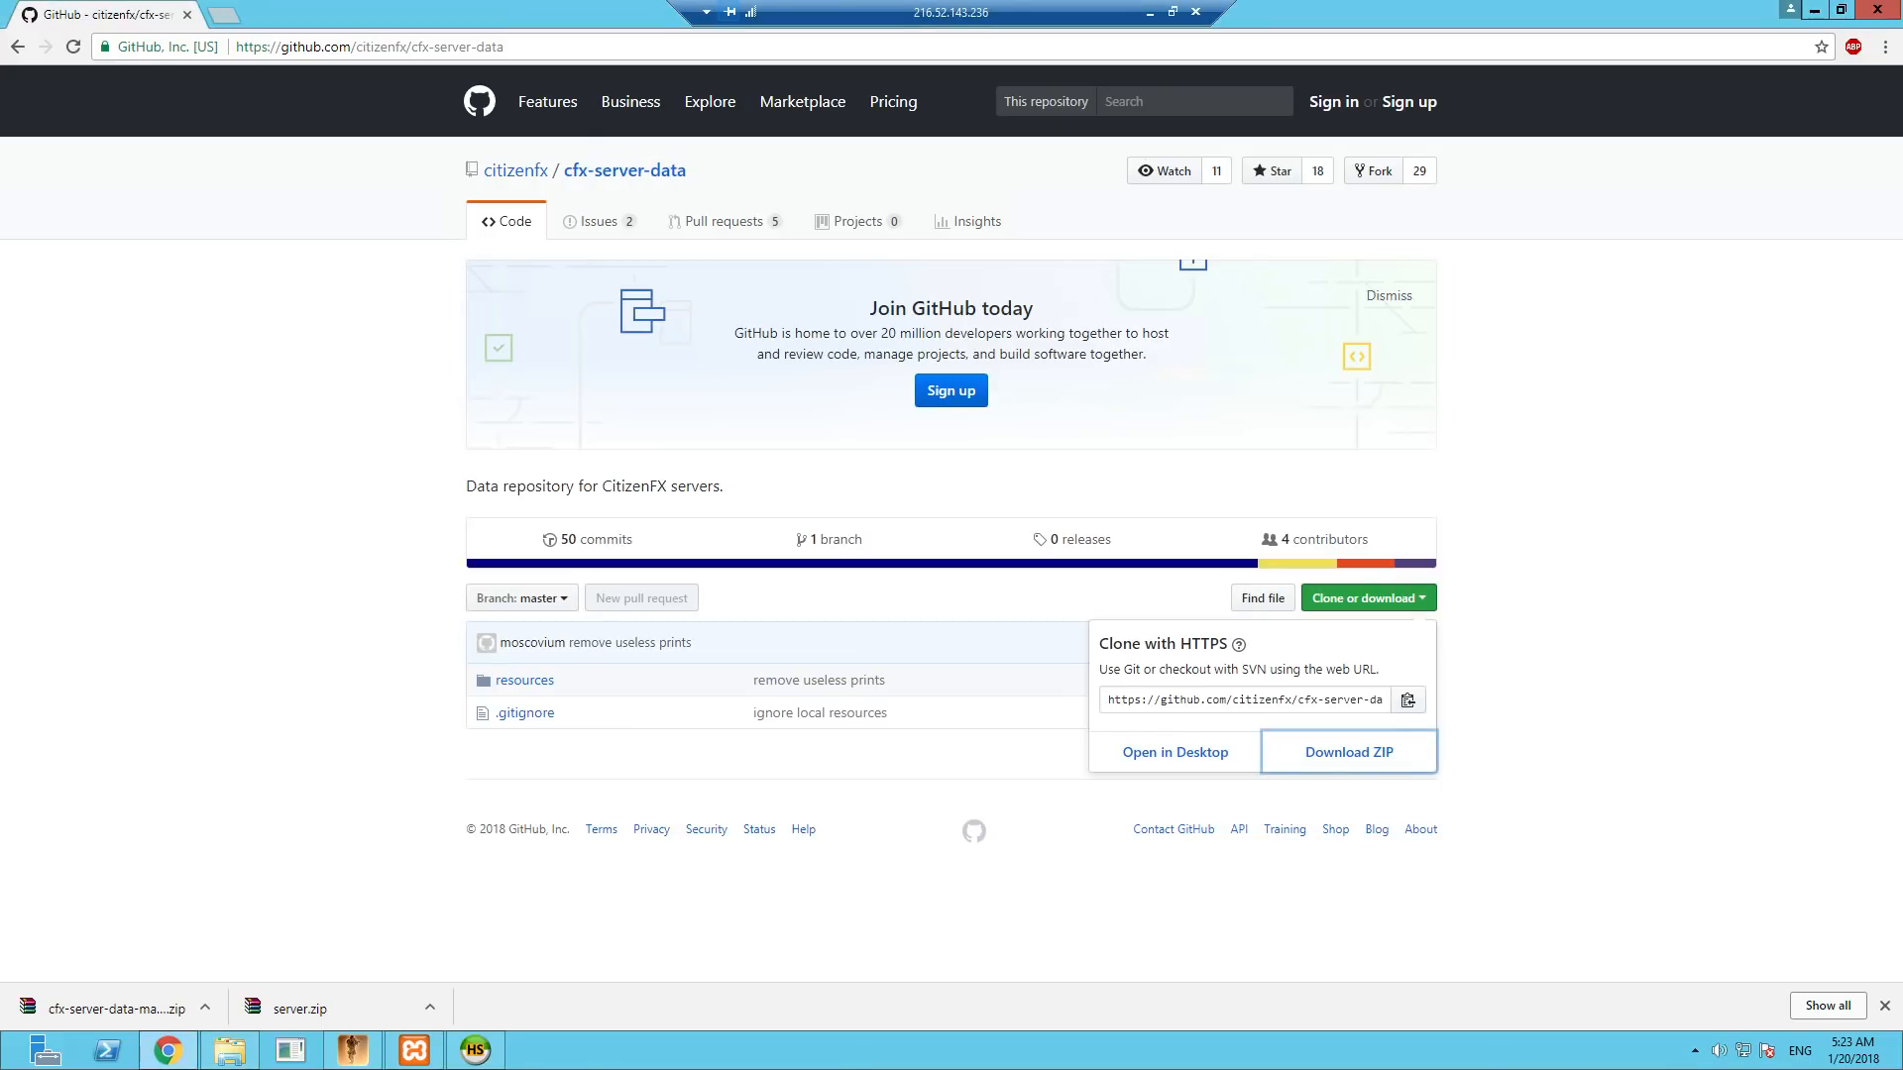
- Open the copied link to the FiveM forum's Dunko Edited V6.5 vRP release thread in a new browser tab
left_click(224, 14)
right_click(342, 46)
left_click(366, 148)
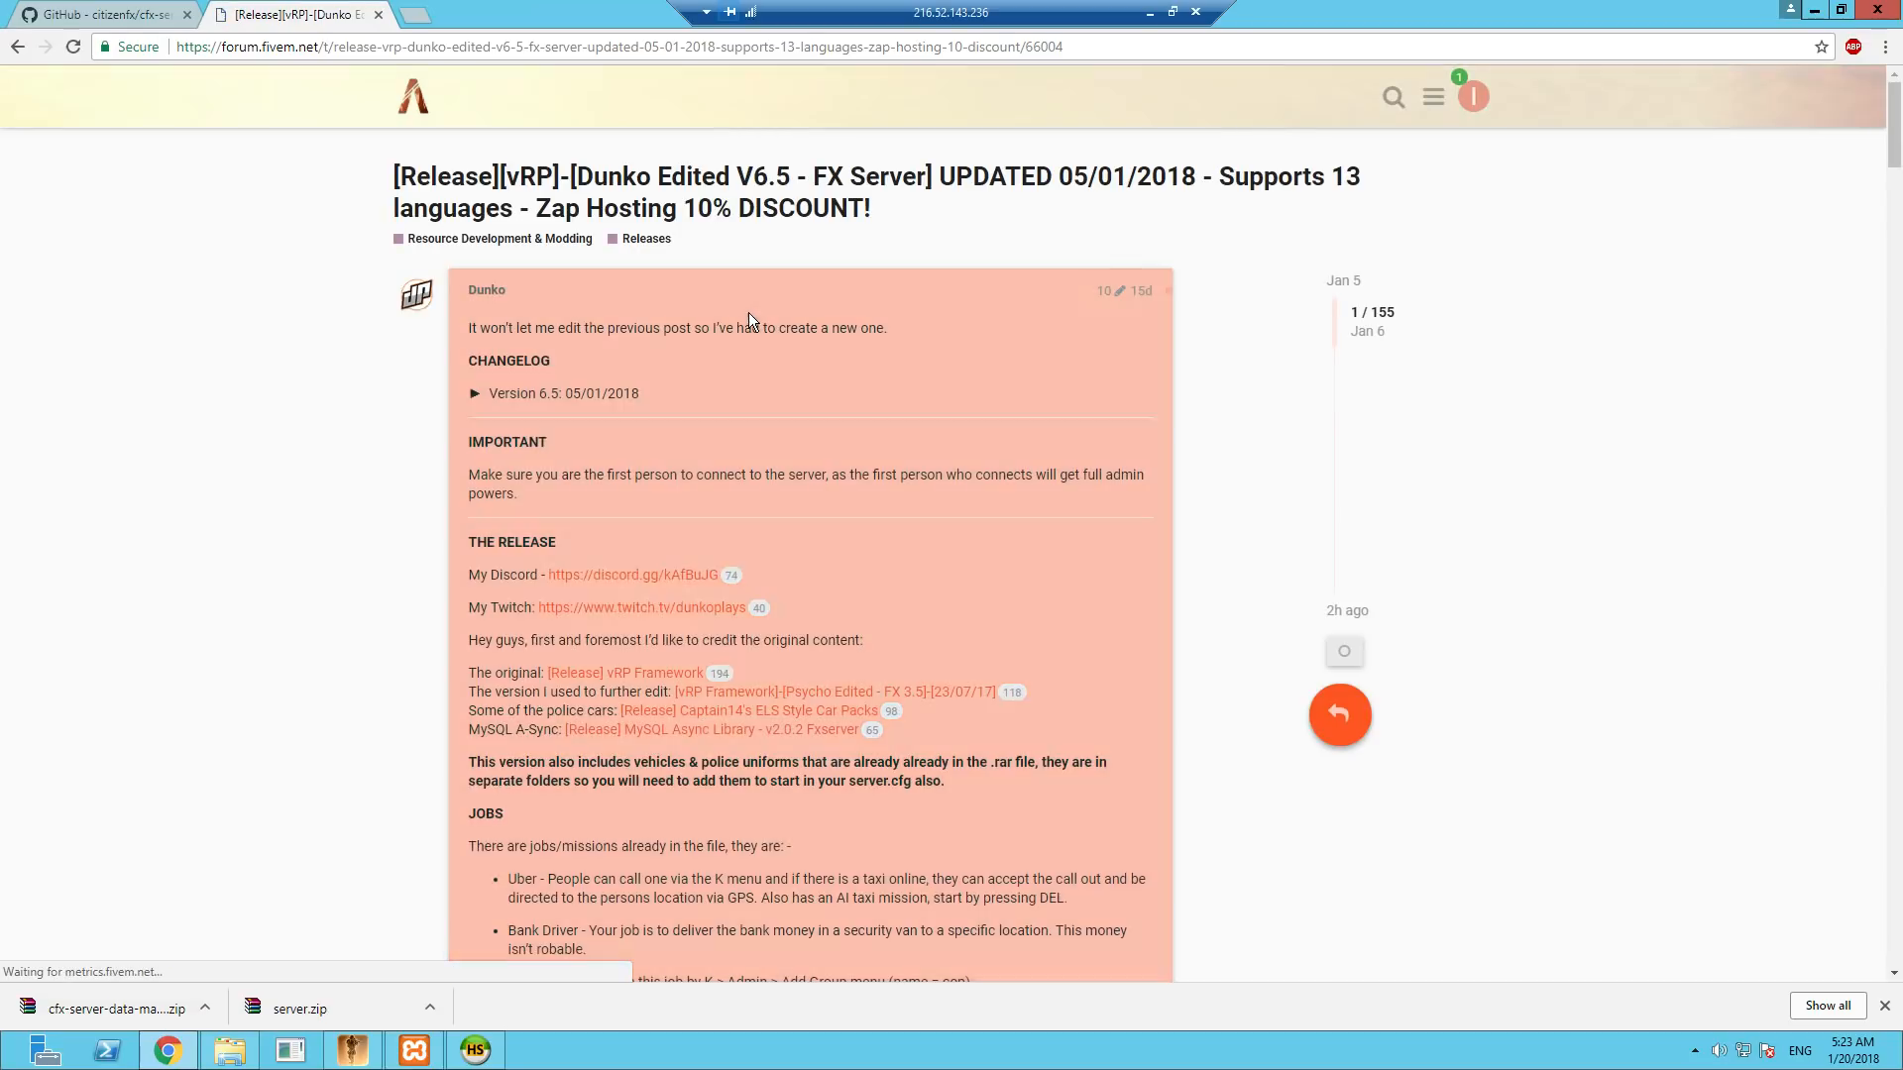
- Read through the Dunko vRP release post, covering its jobs, installation instructions and FAQ
scroll(941, 531, "down", 3)
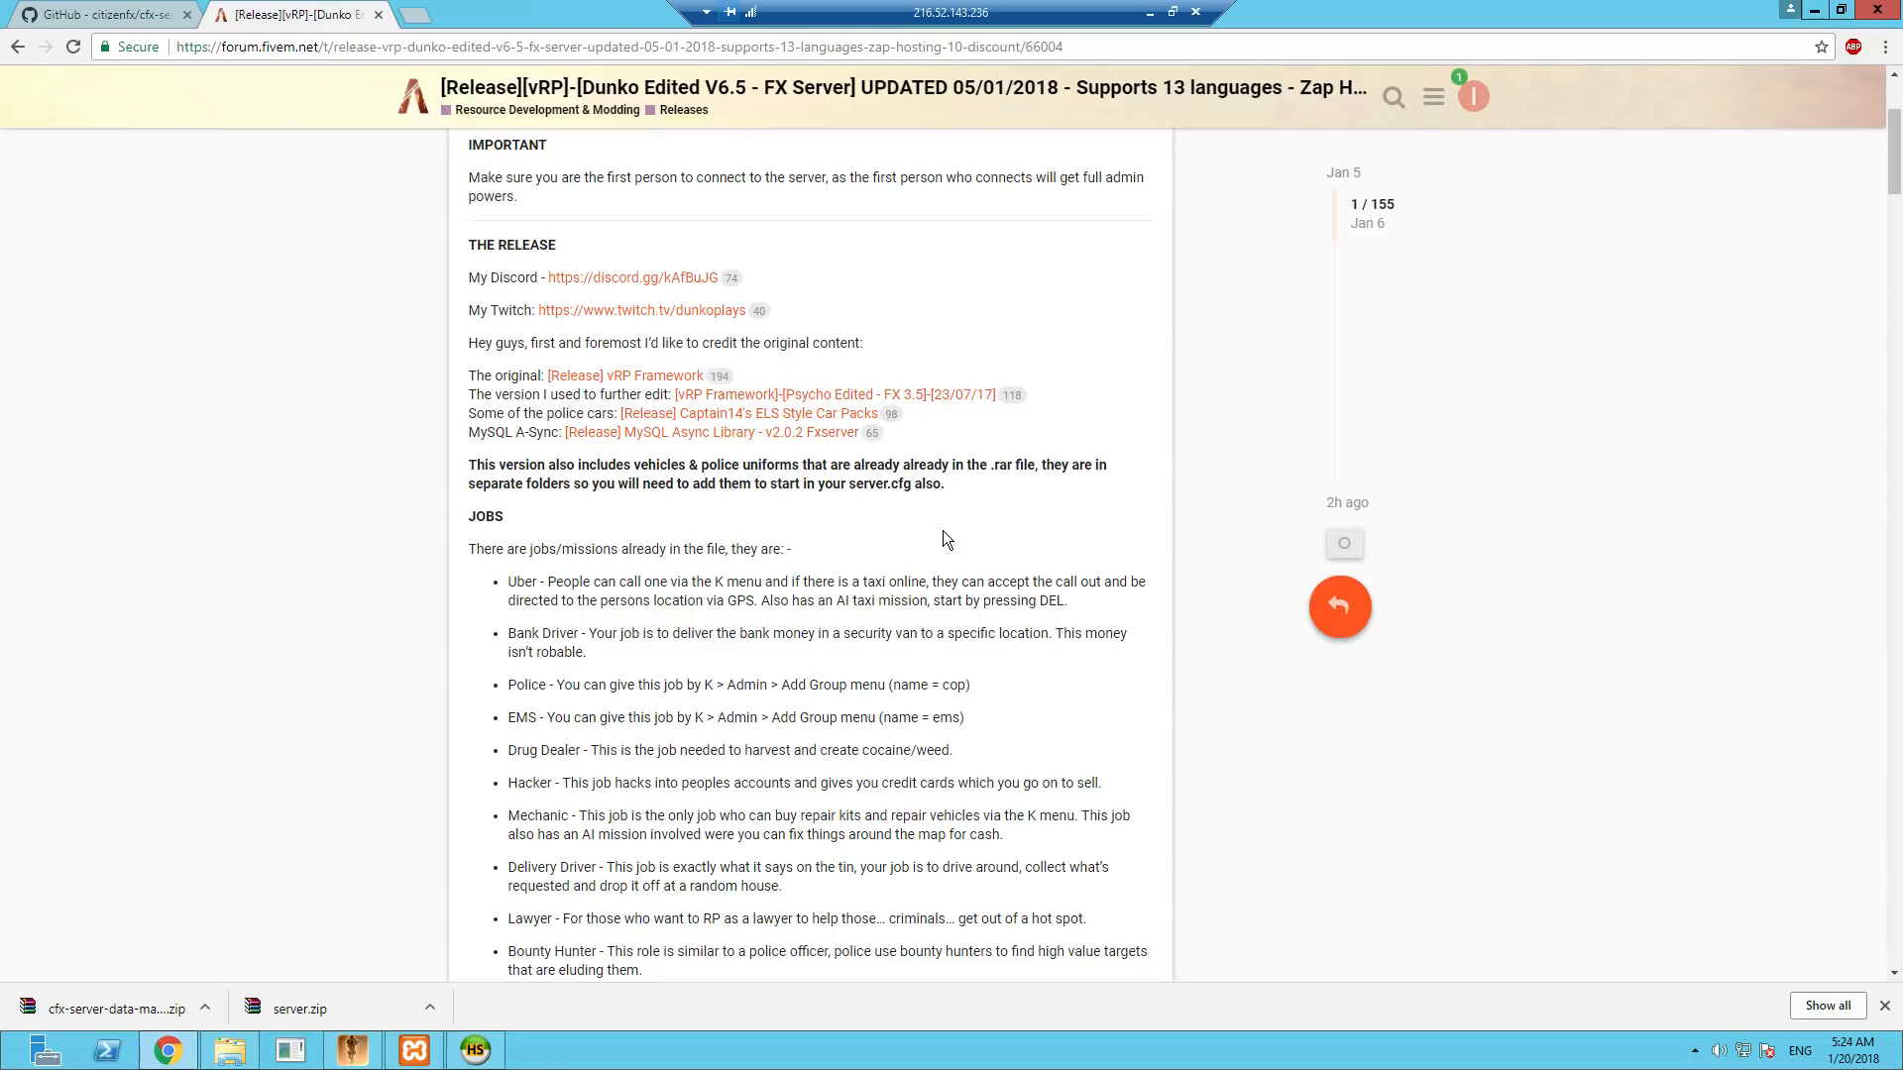
scroll(942, 540, "down", 9)
scroll(943, 531, "down", 4)
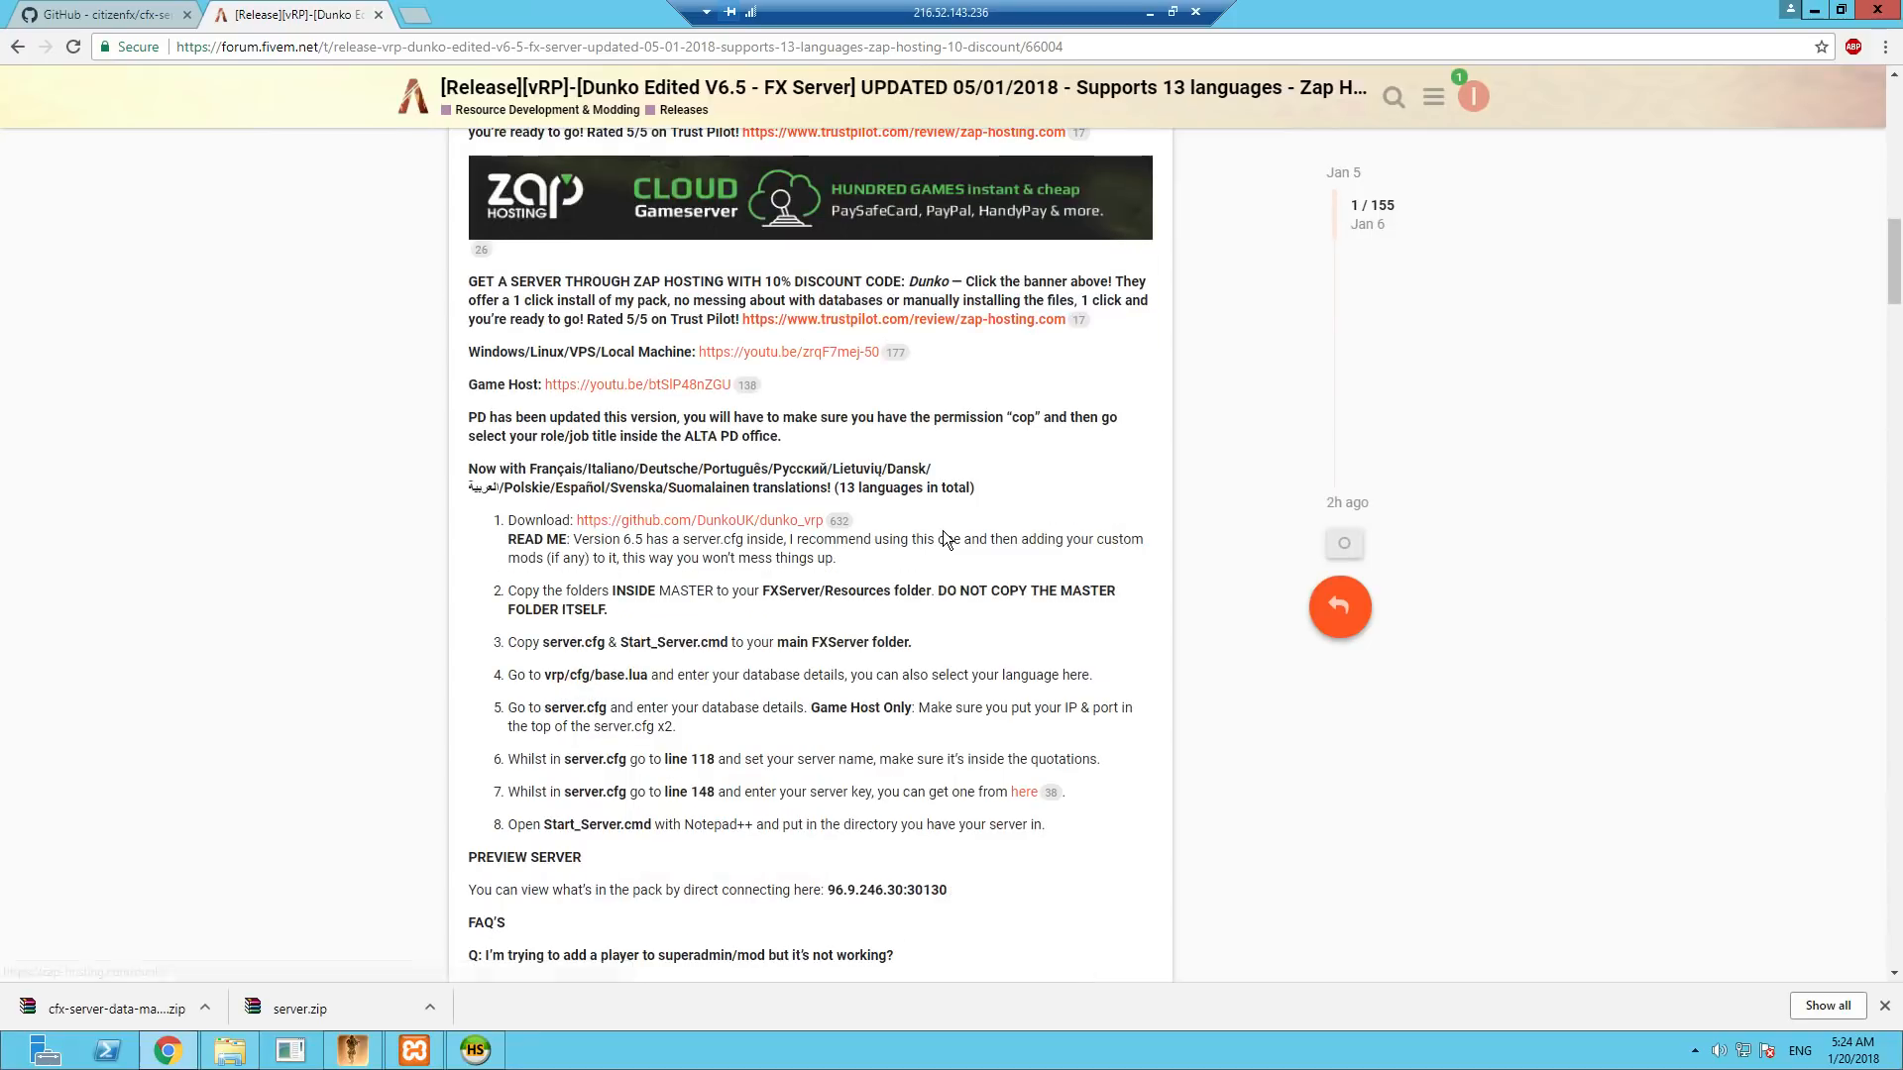
scroll(942, 532, "down", 2)
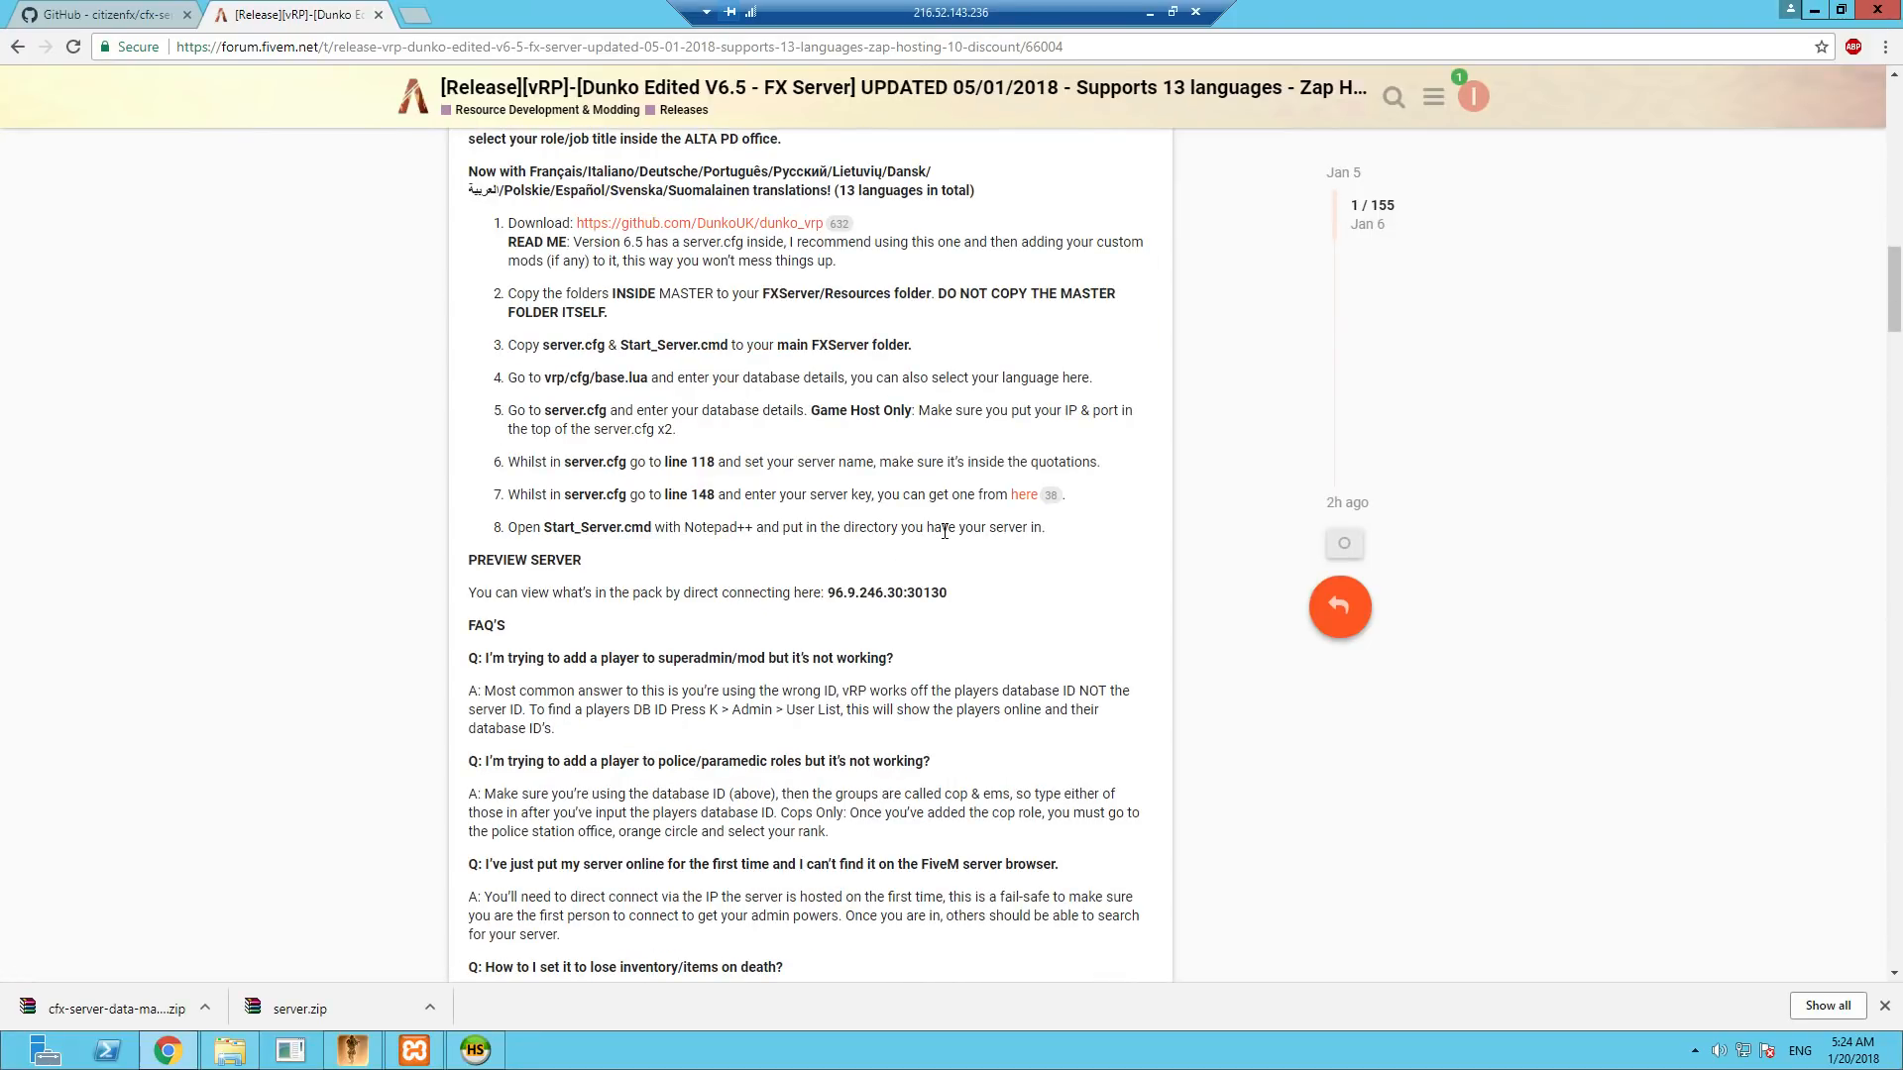
scroll(945, 531, "down", 12)
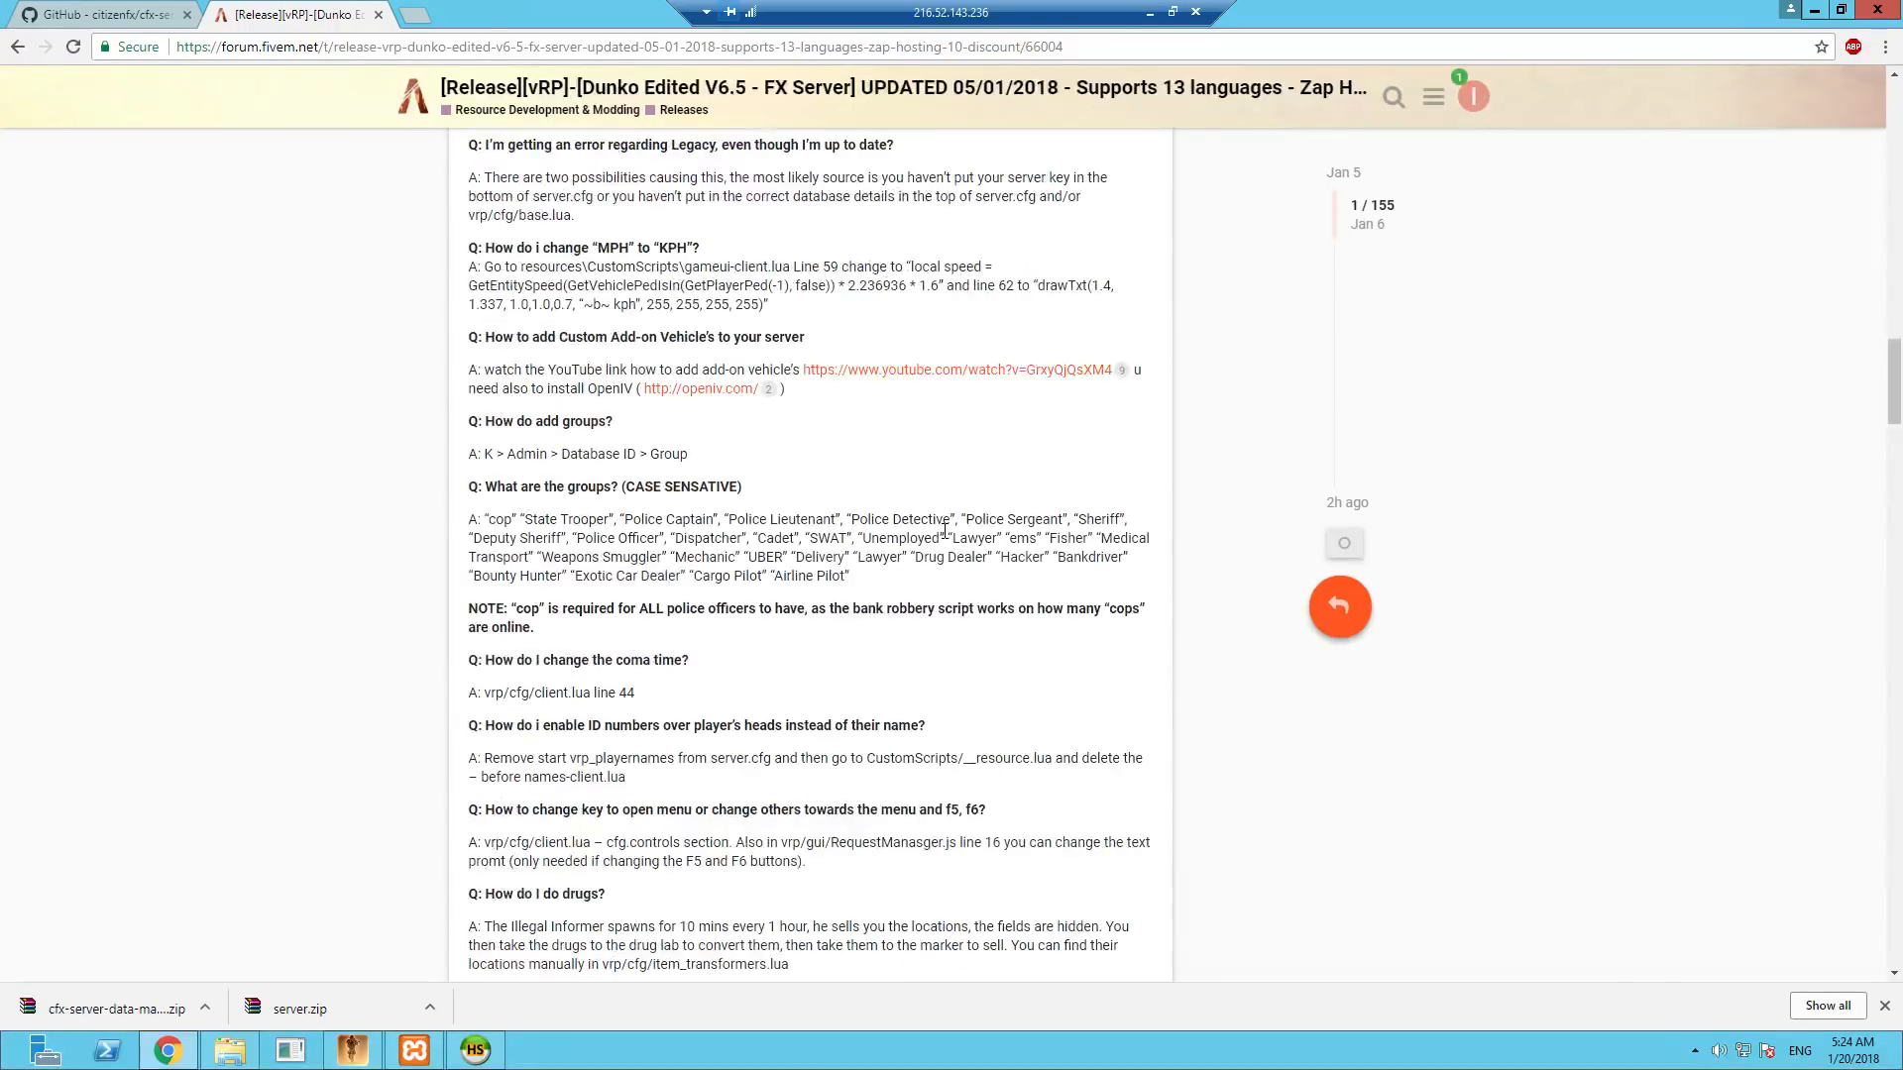
scroll(942, 531, "down", 4)
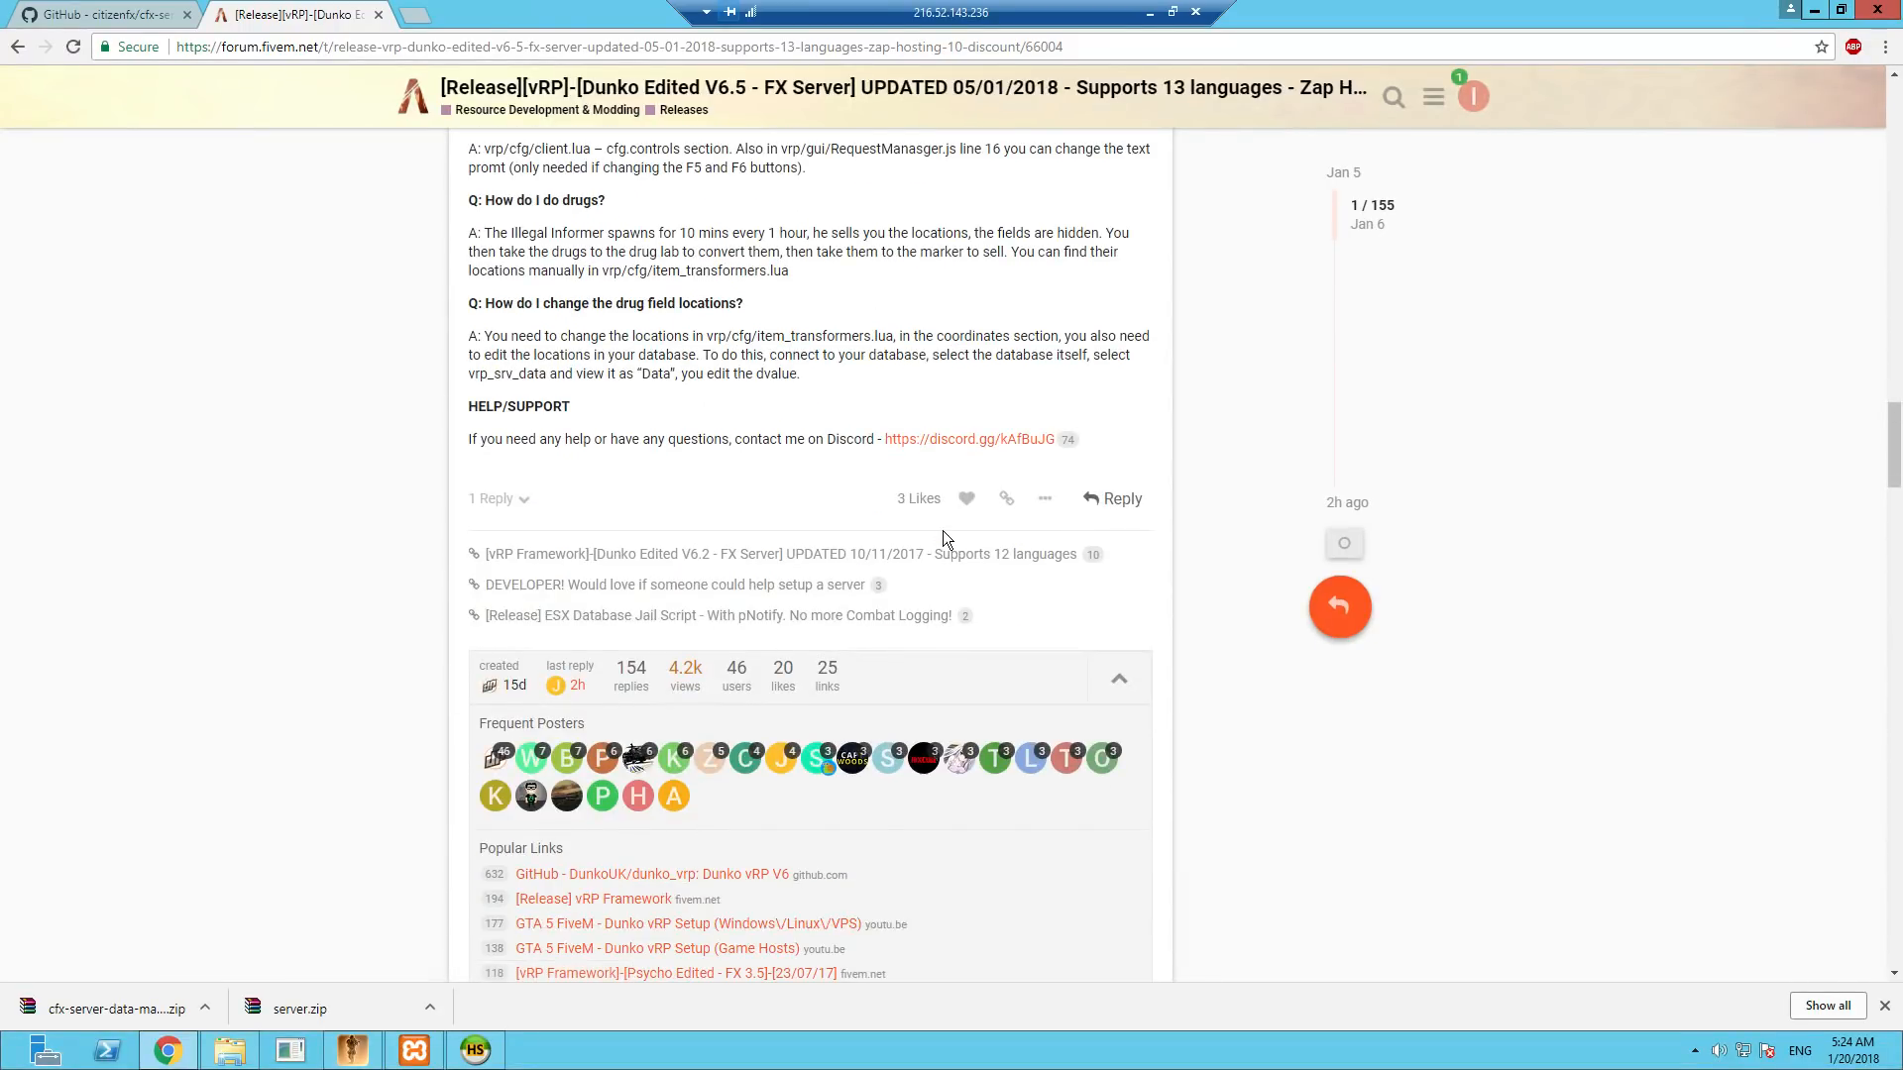
scroll(942, 531, "up", 3)
scroll(942, 531, "up", 7)
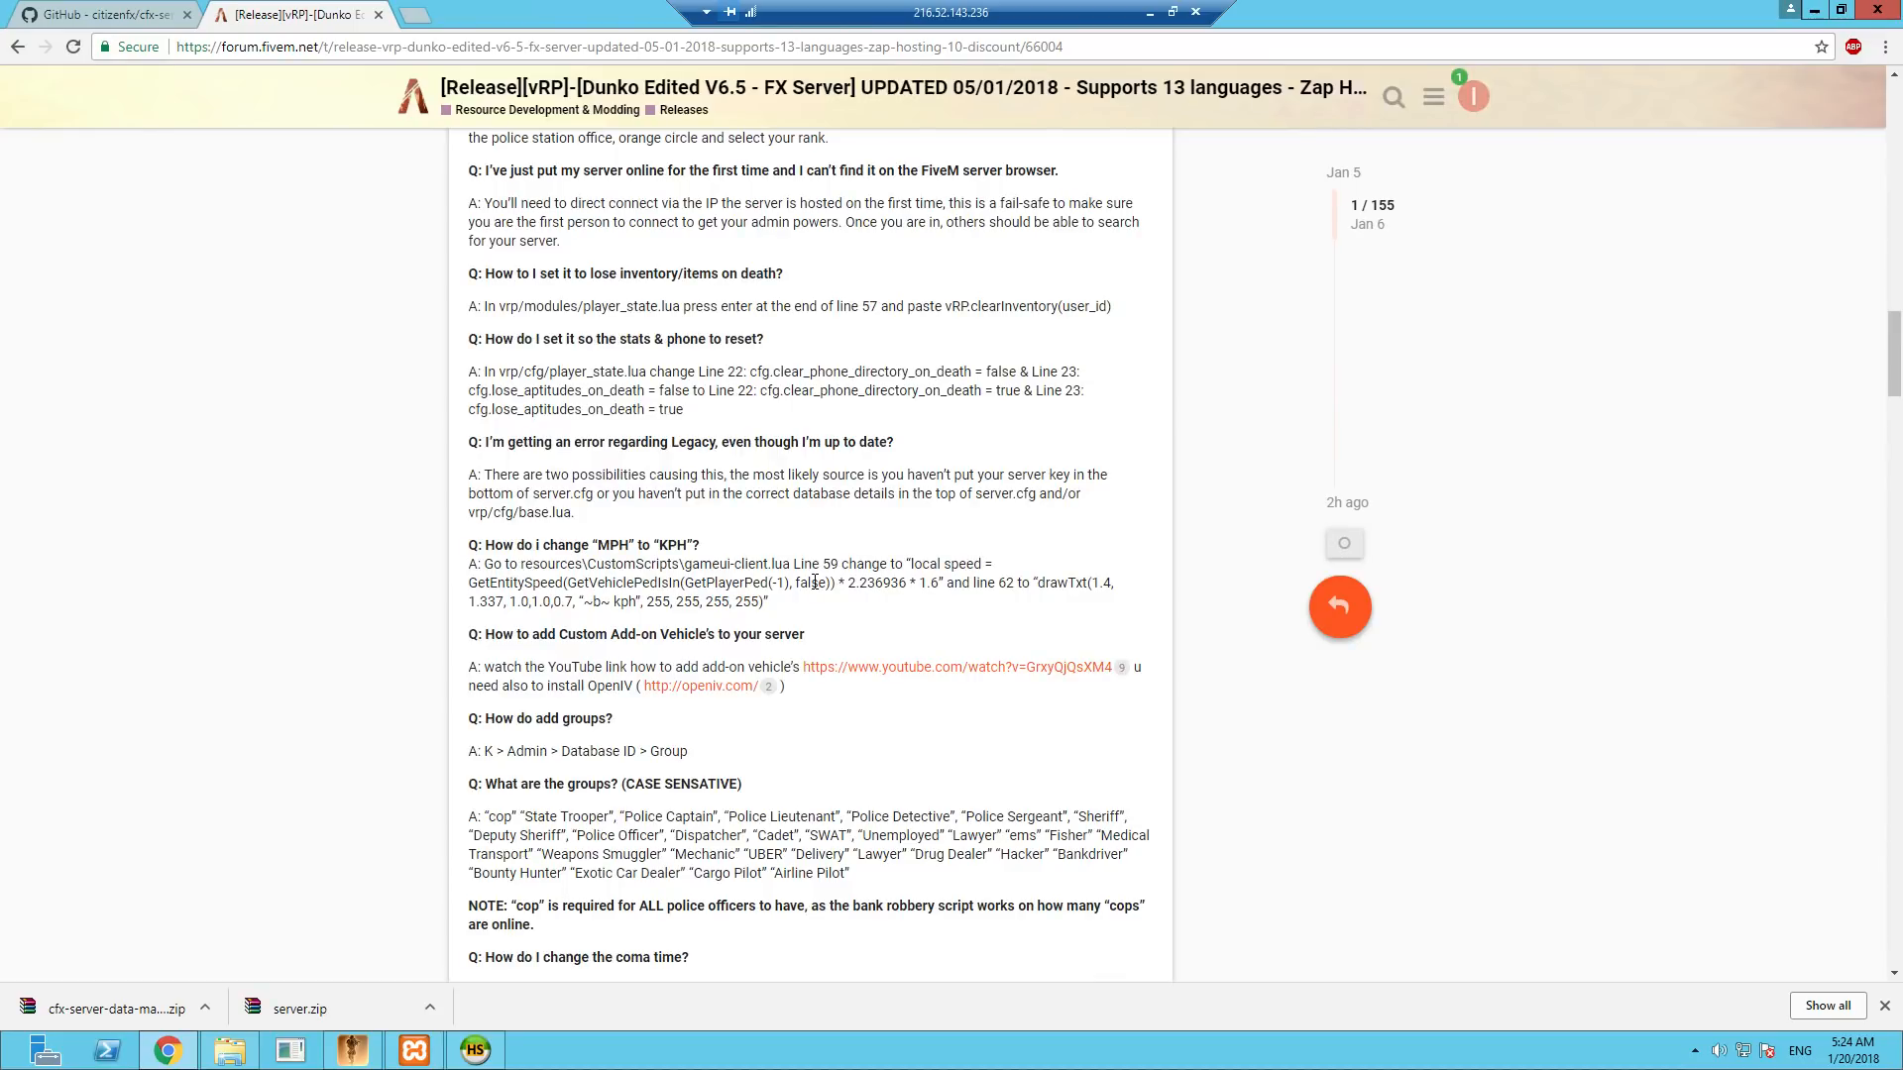
scroll(836, 592, "up", 5)
scroll(835, 583, "up", 6)
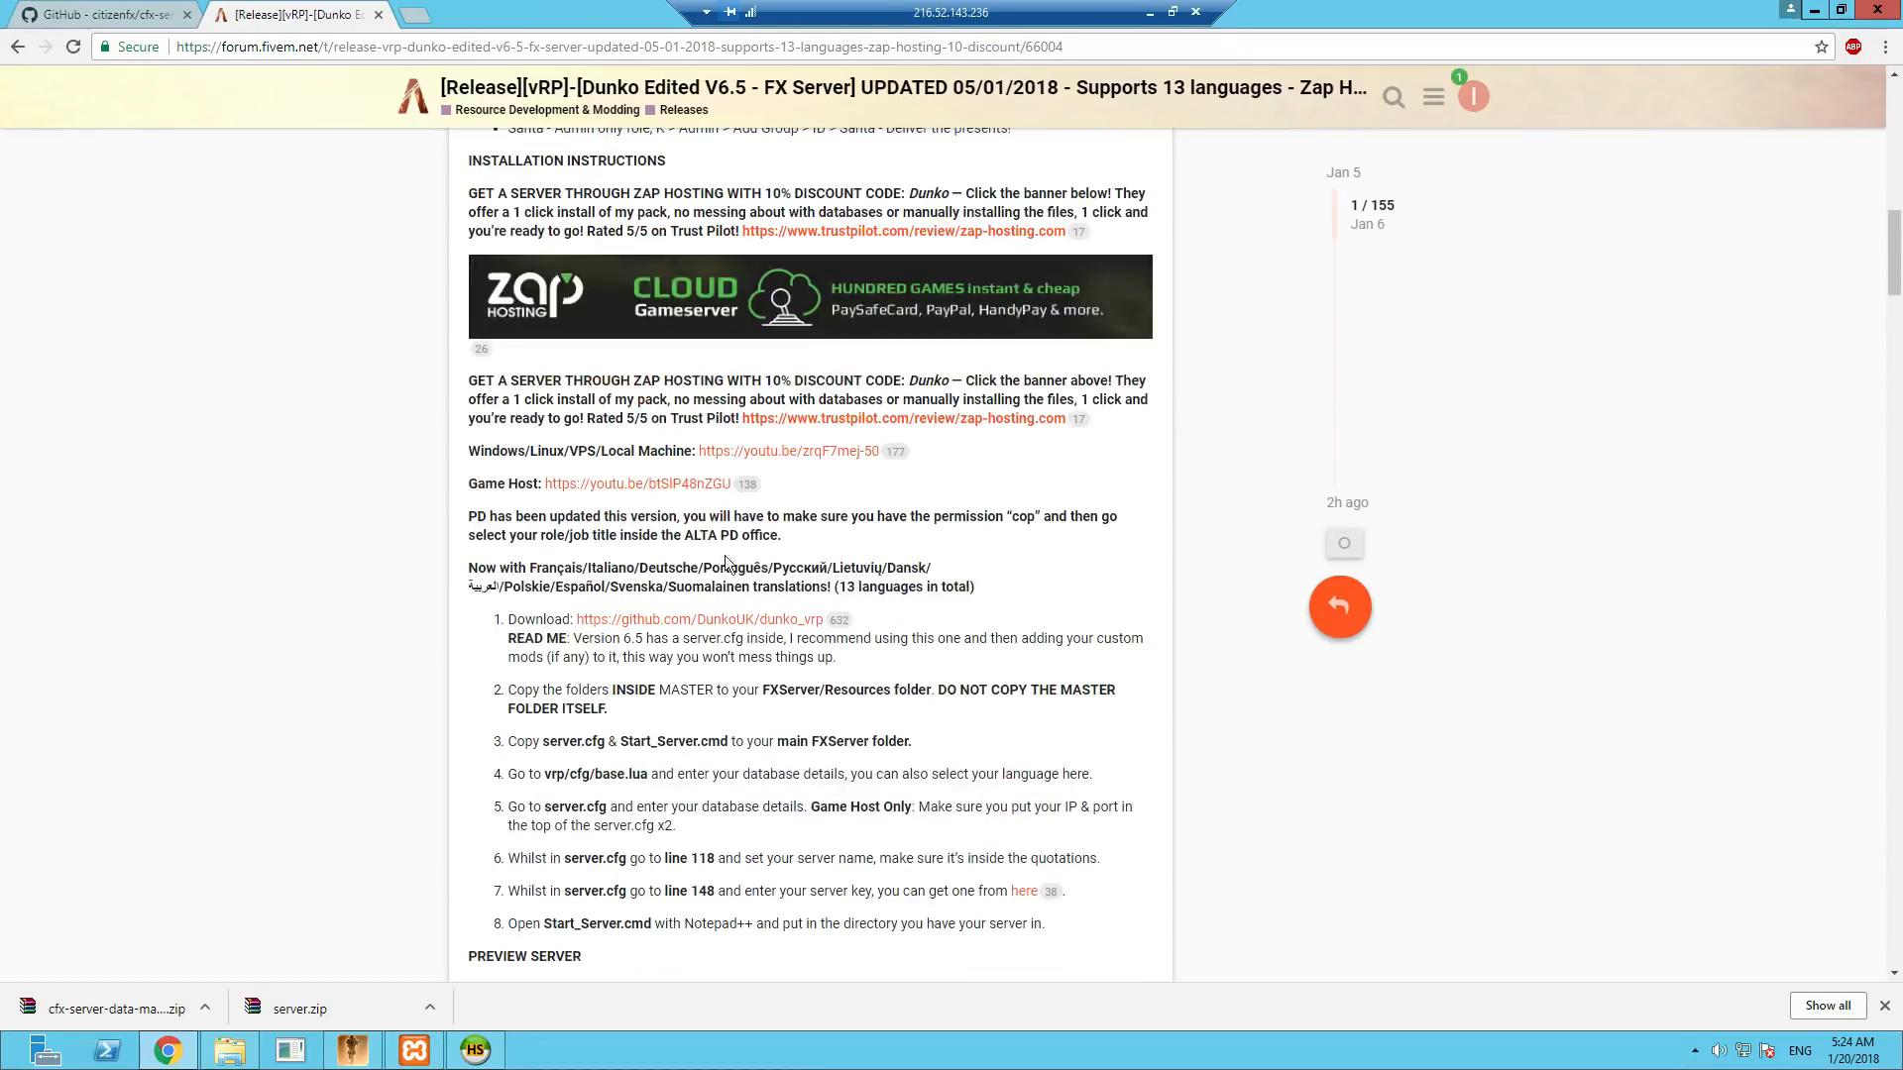
- Follow the release post's download link to the dunko_vrp GitHub repository and download it as a ZIP
left_click(721, 625)
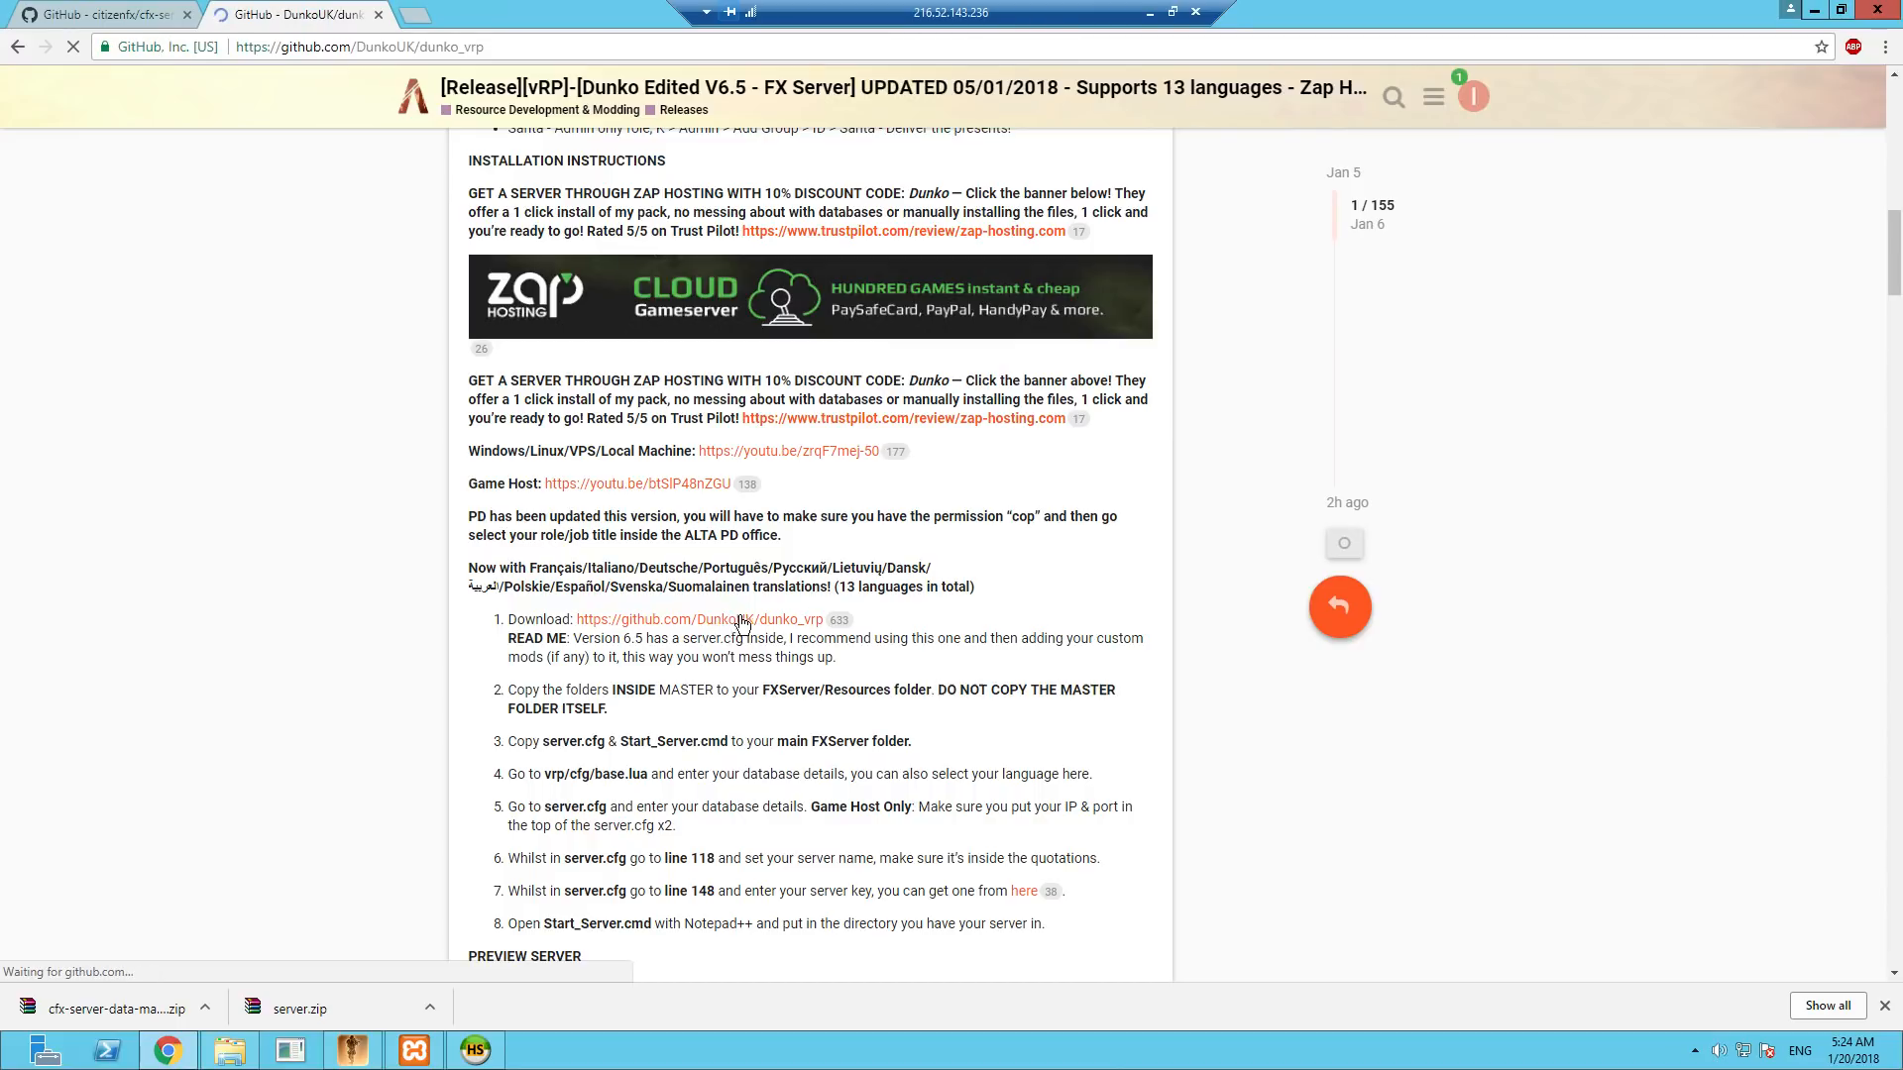
left_click(1359, 602)
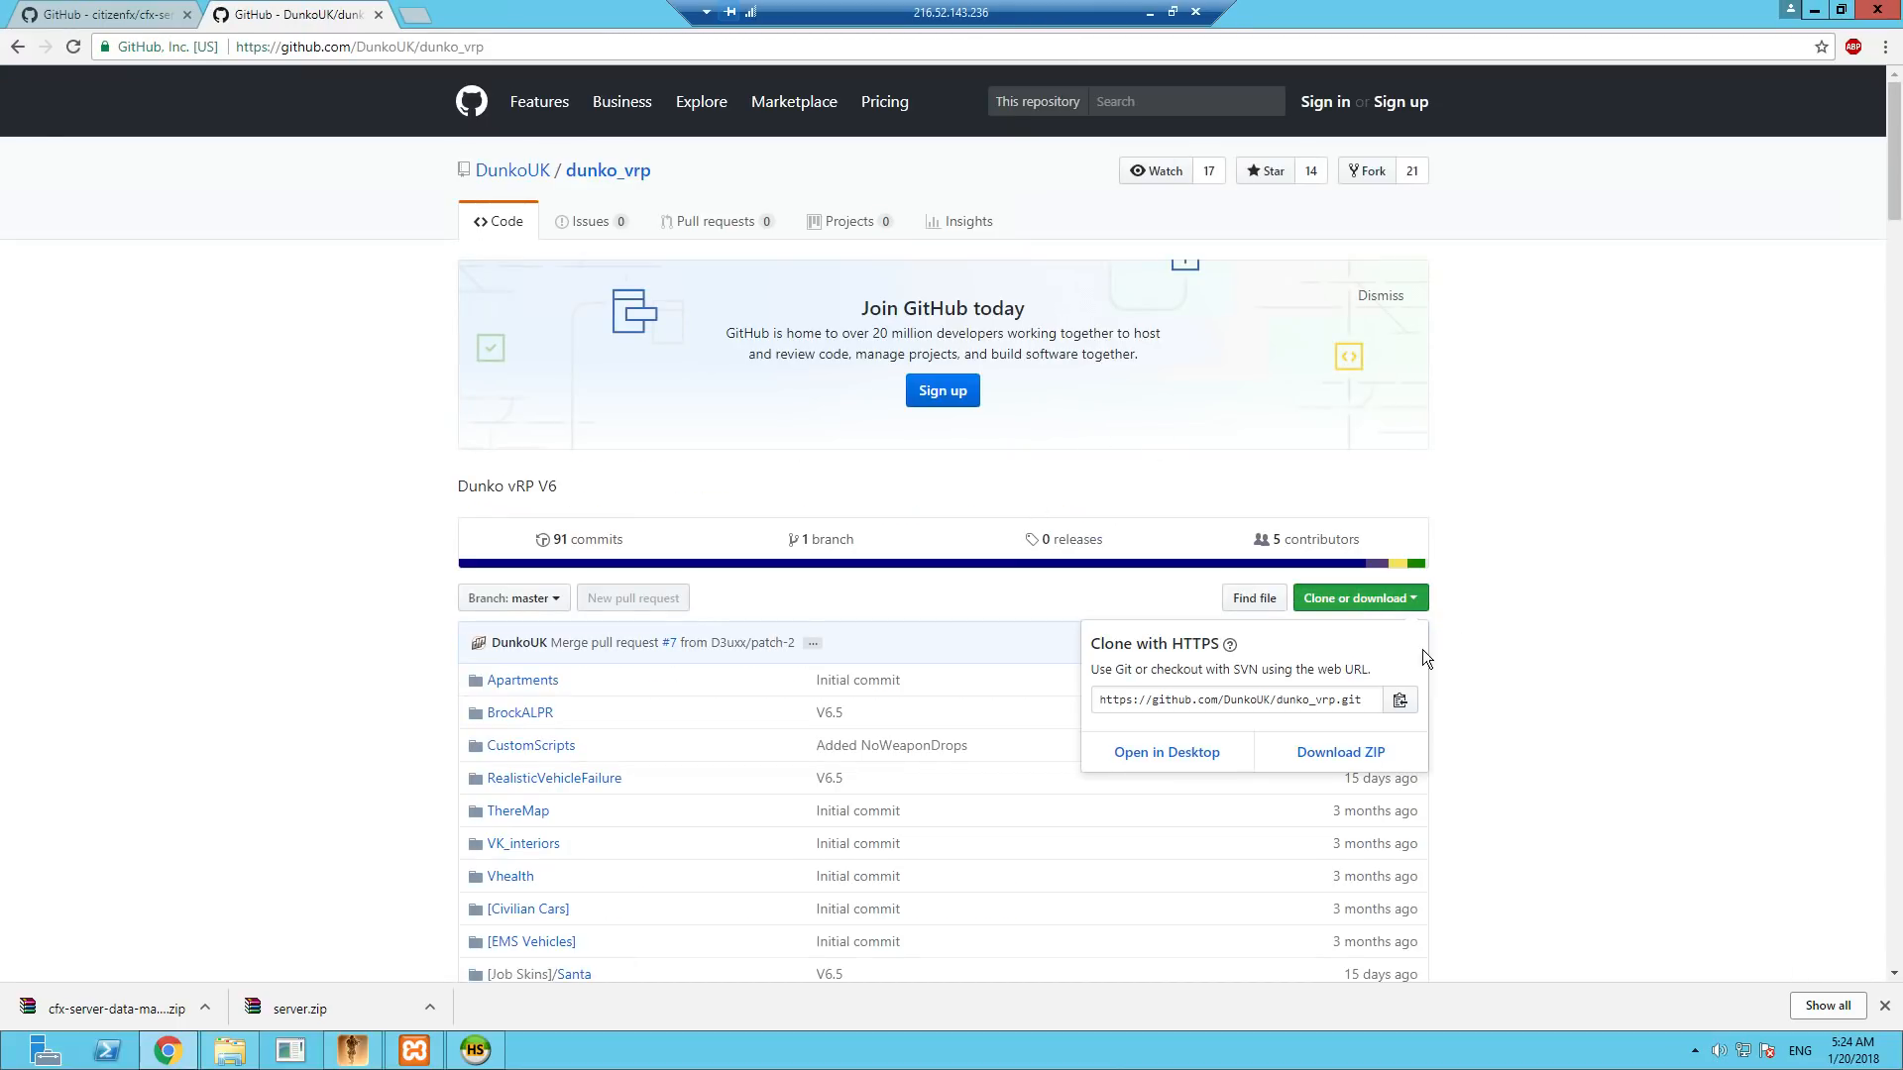
left_click(1336, 756)
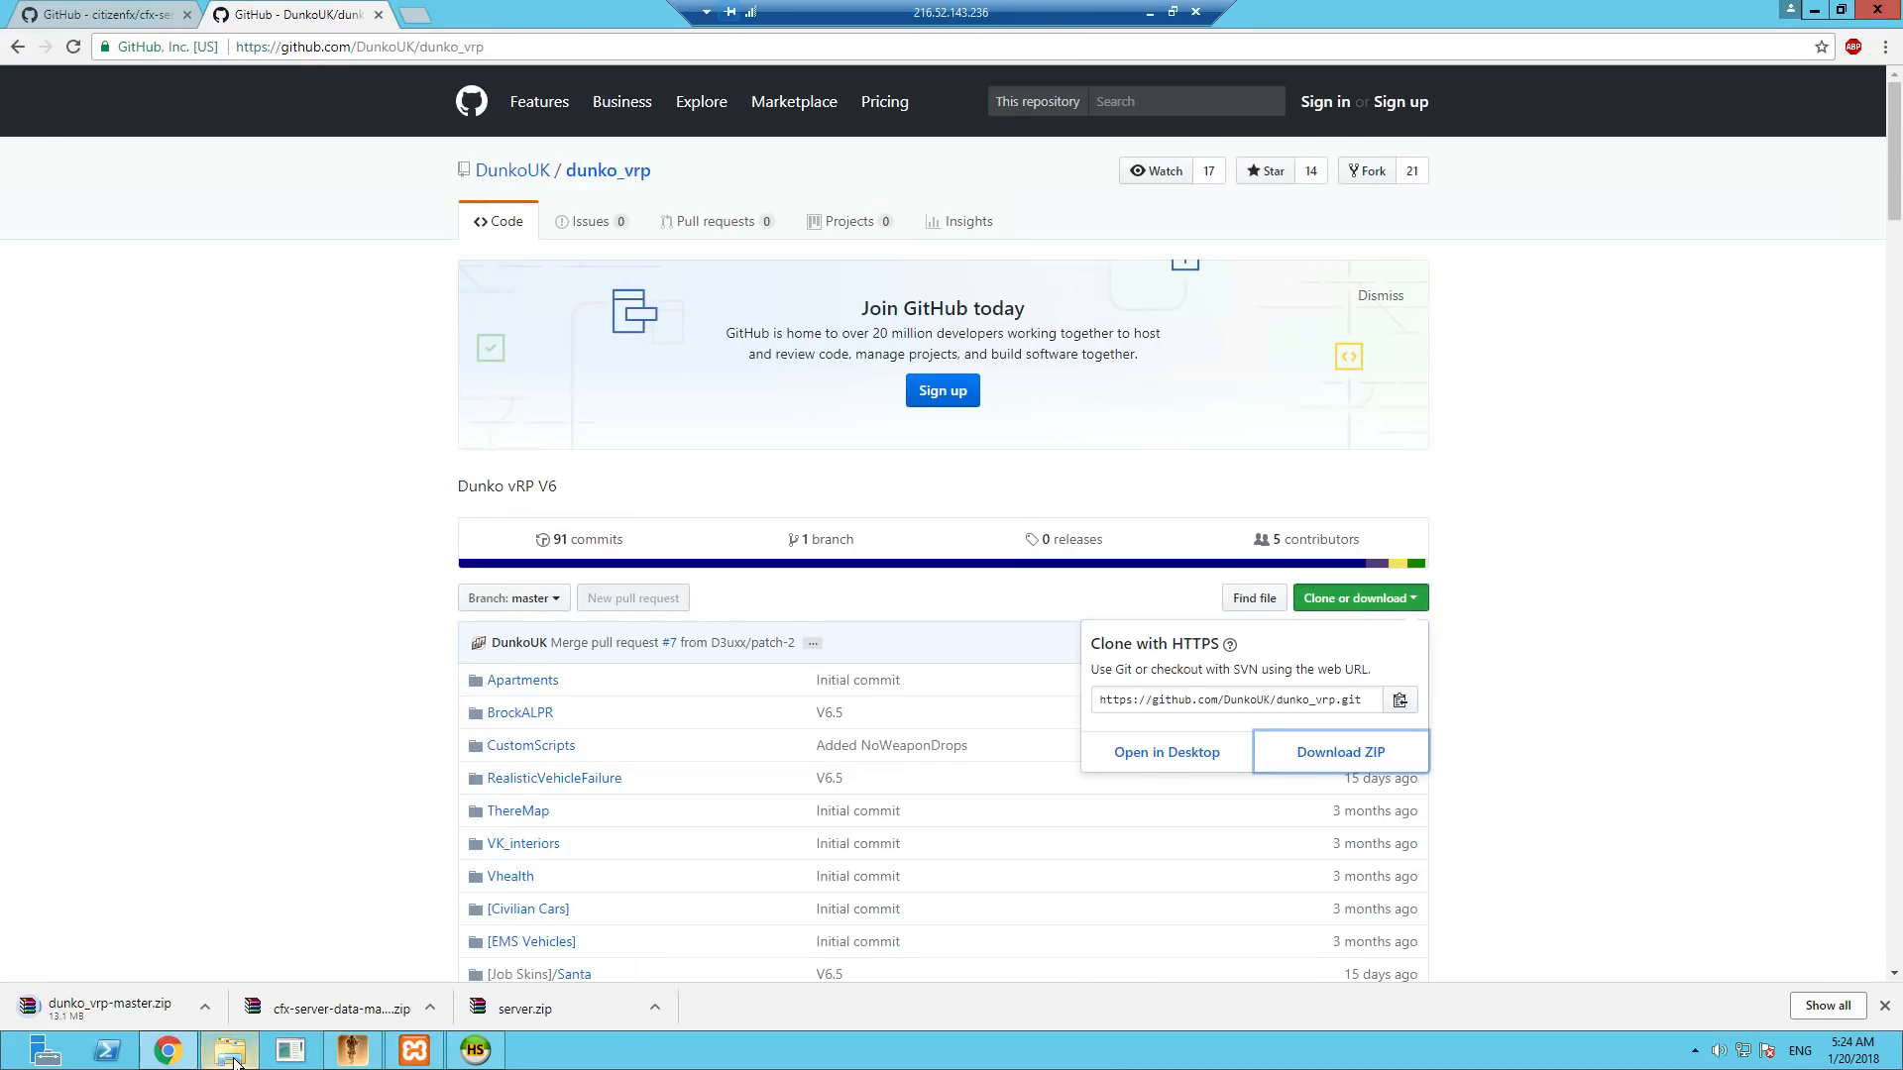
- Delete the cfx-server-data-master folder, its ZIP archive and the server archive from the Downloads folder
left_click(229, 1048)
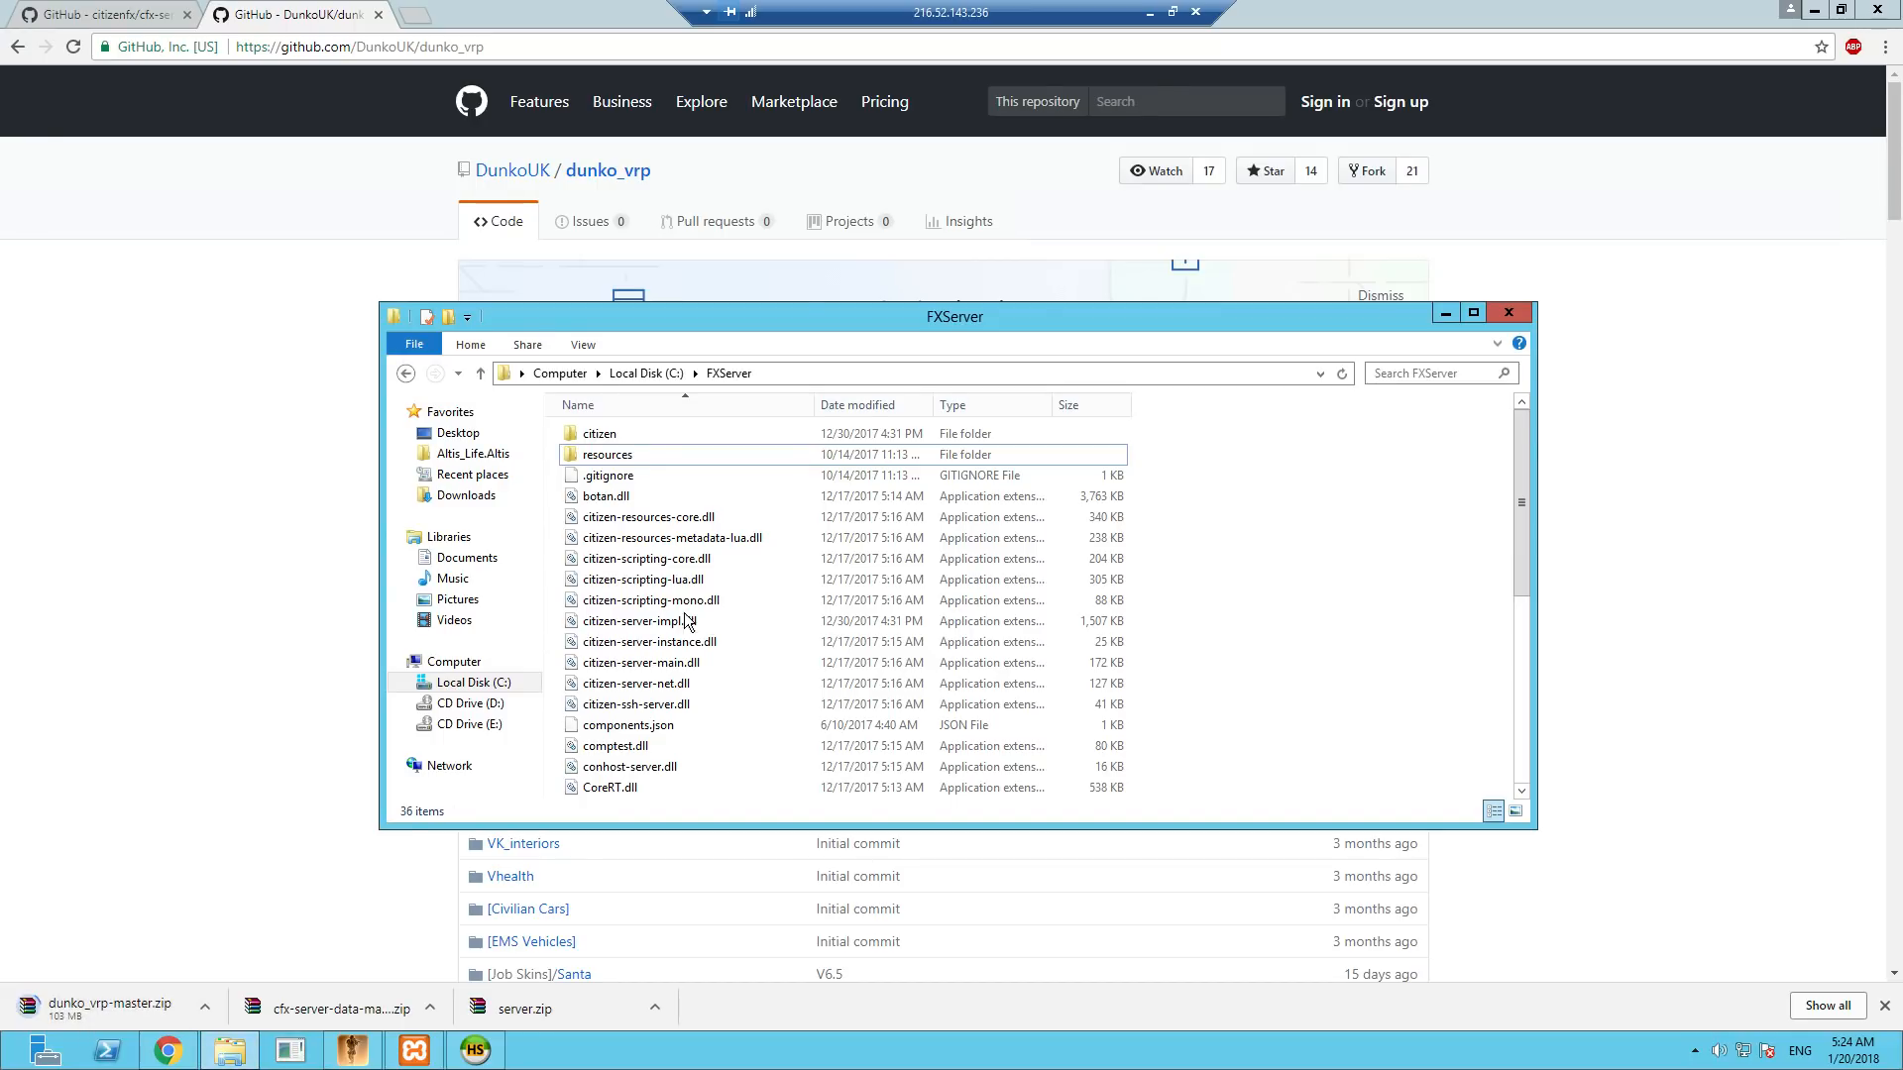
left_click(464, 497)
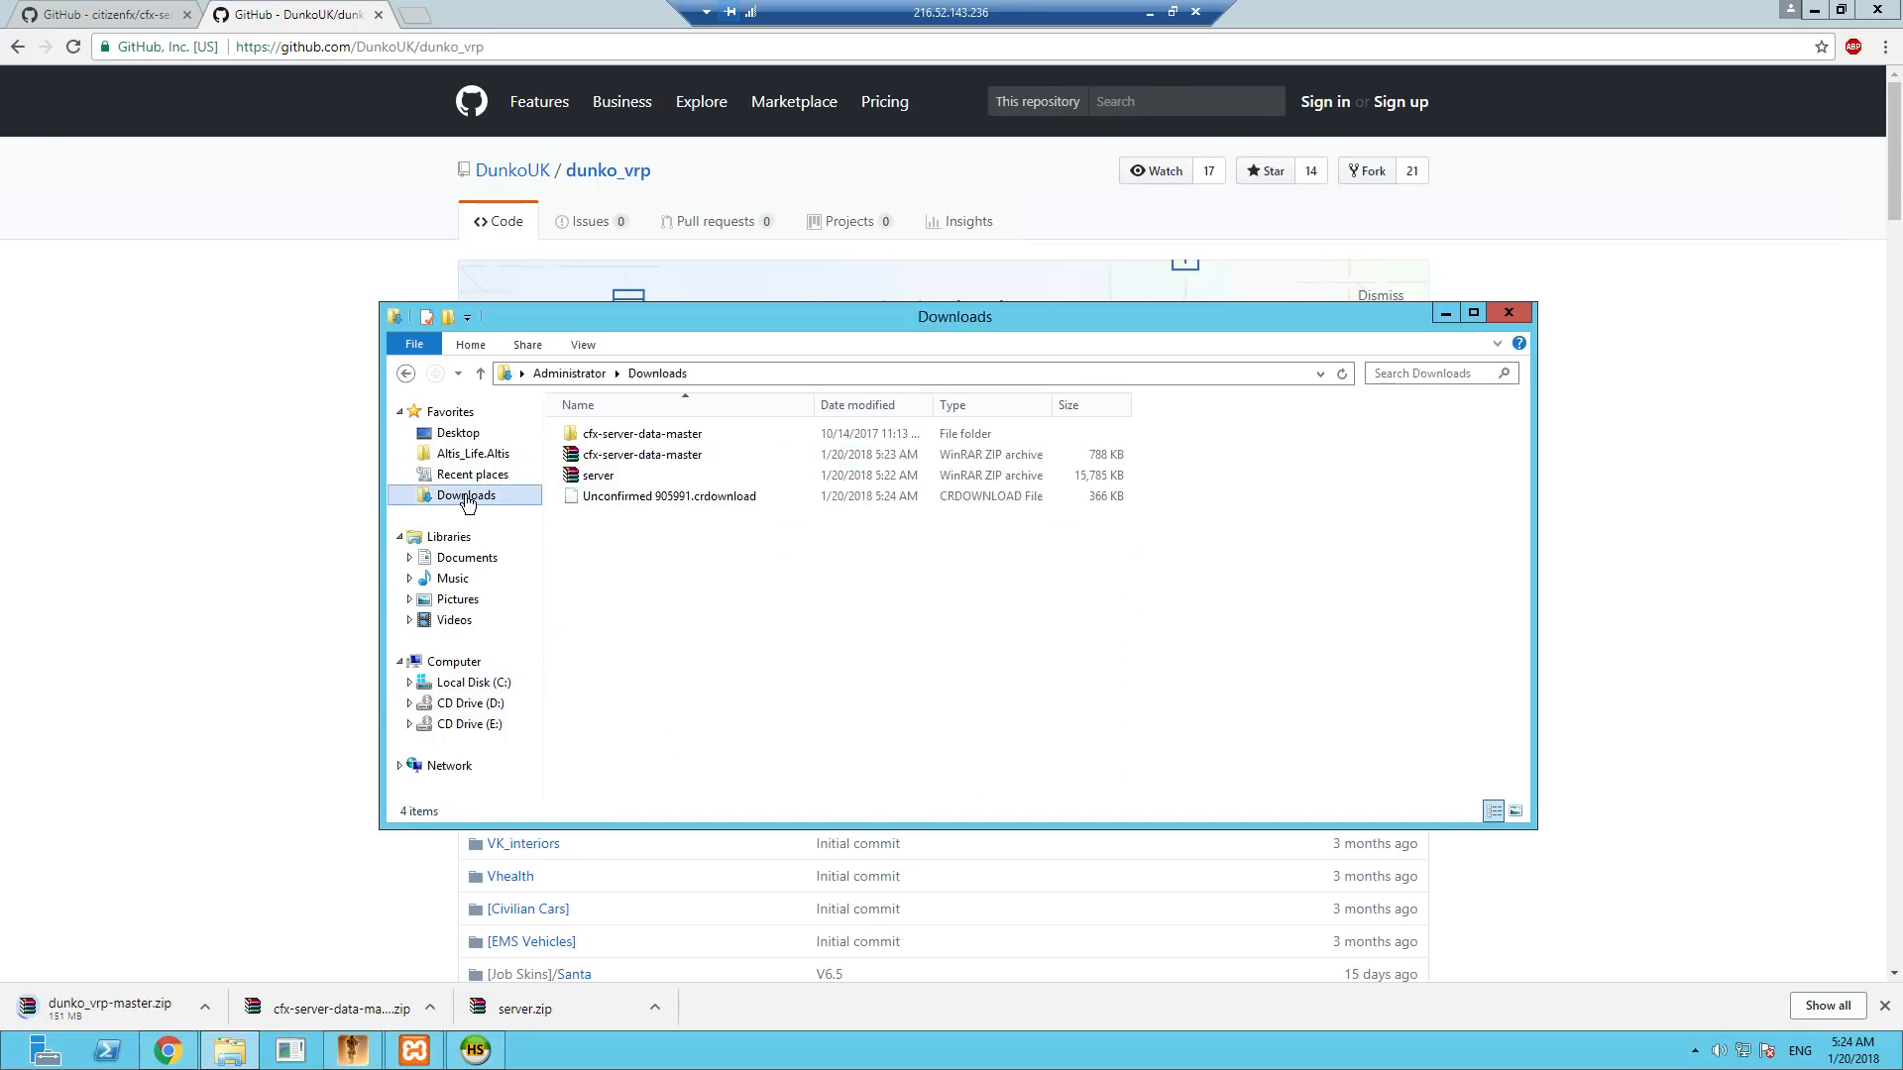
left_click(594, 476)
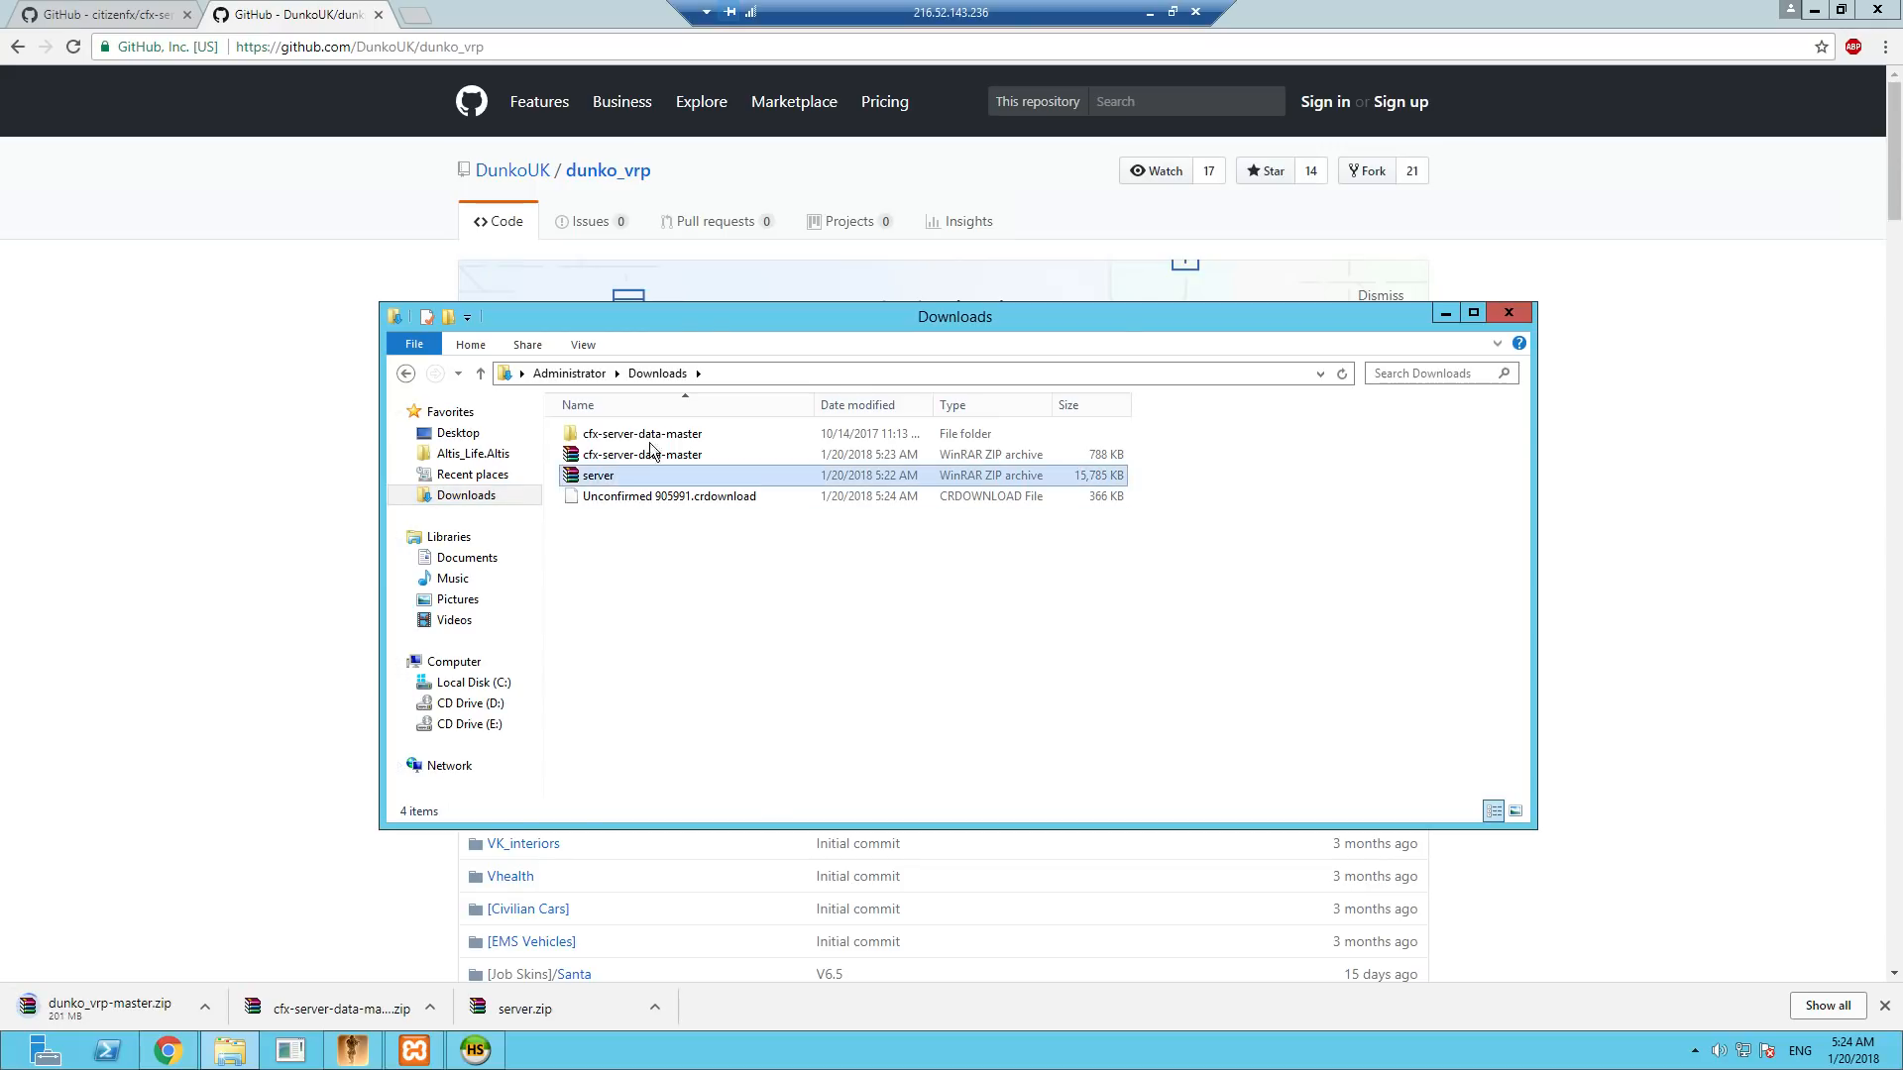
left_click(654, 436, "shift")
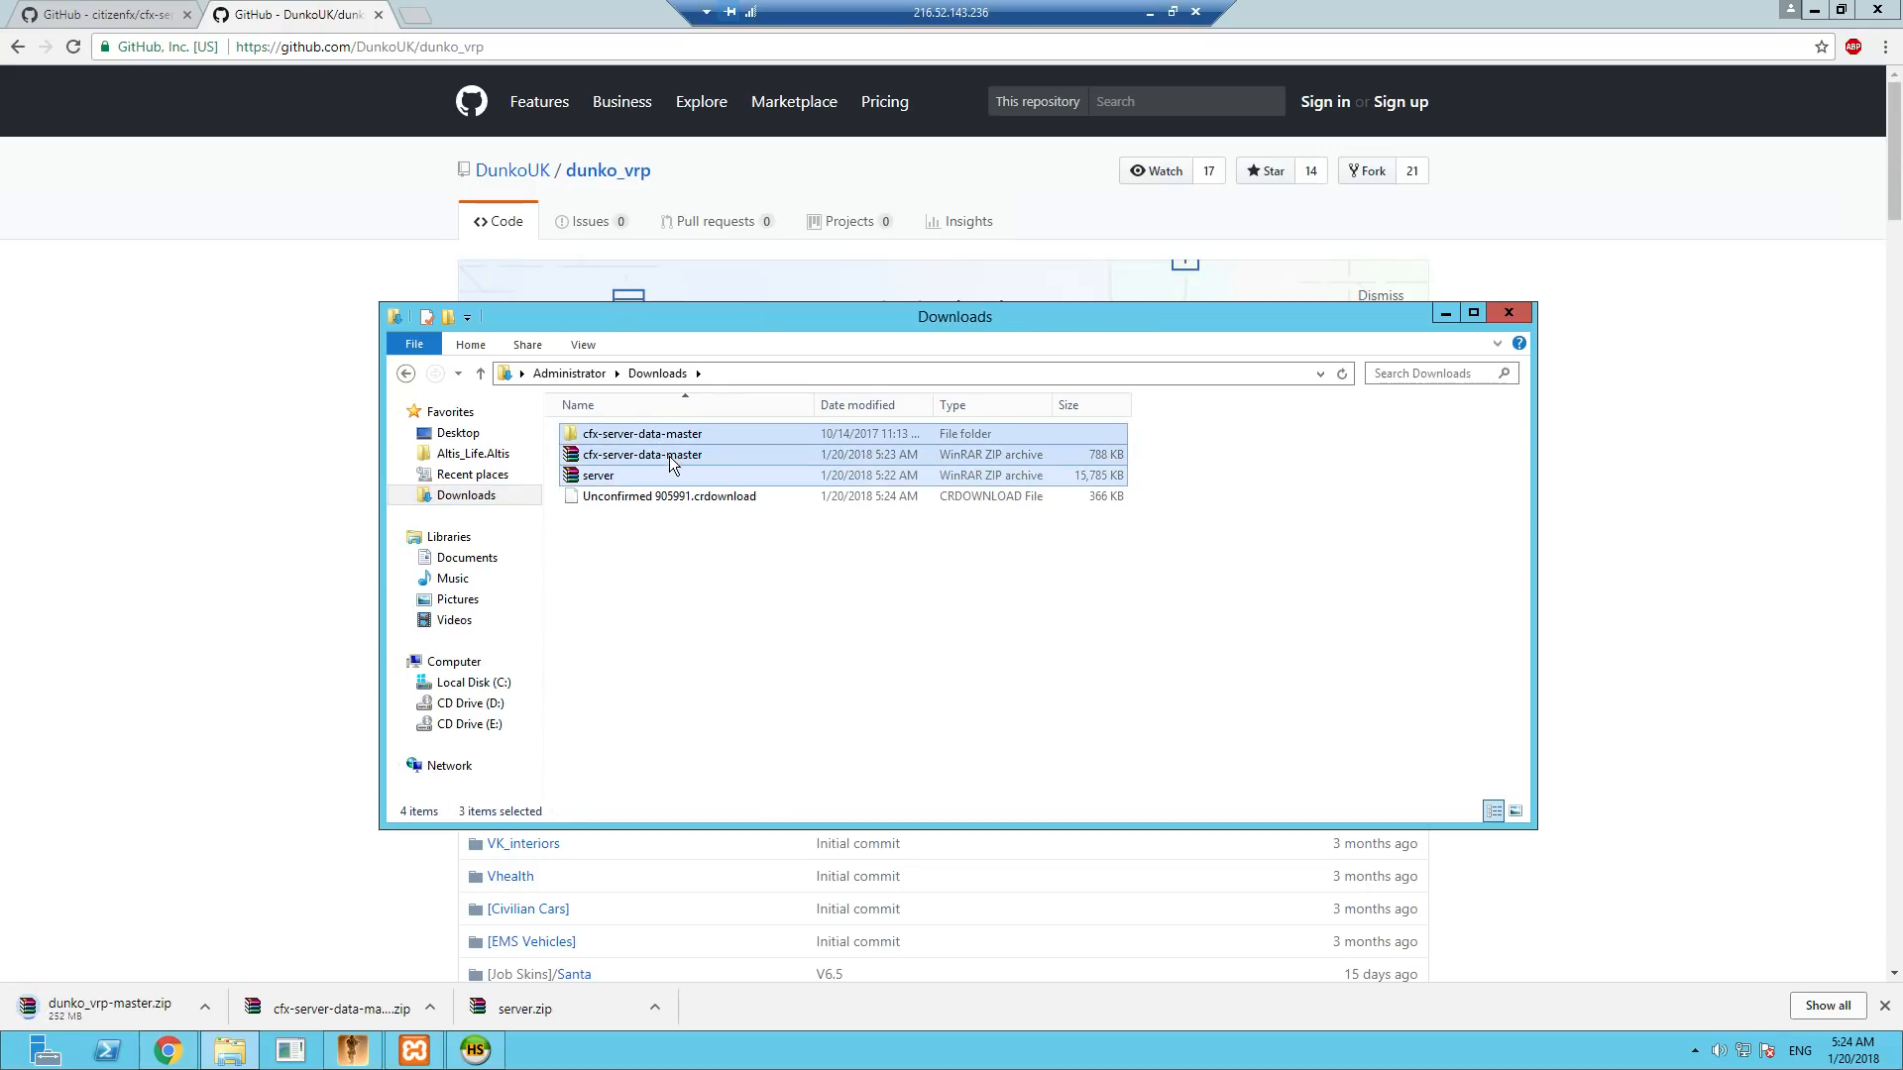
key("Delete")
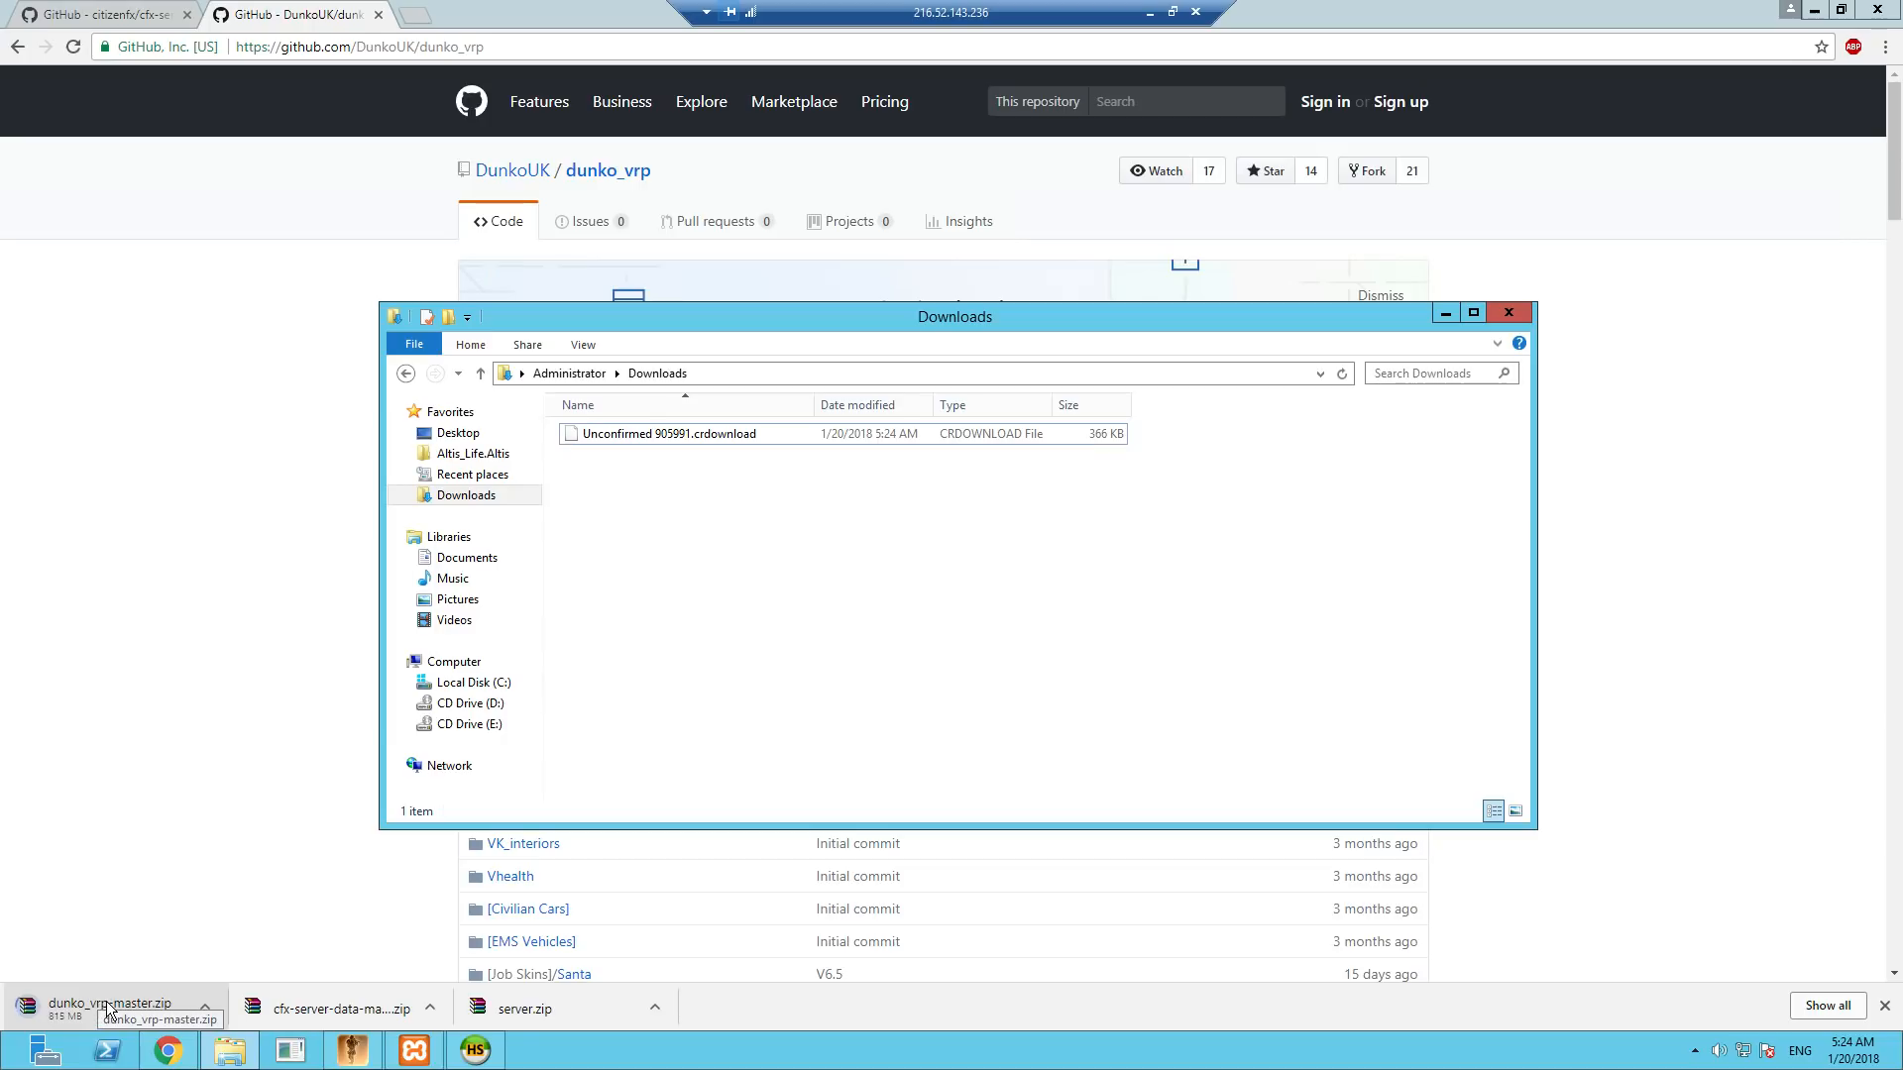
- Check the size of the dunko_vrp-master archive in the local PC's Downloads folder, then return to the remote server session
left_click(1150, 14)
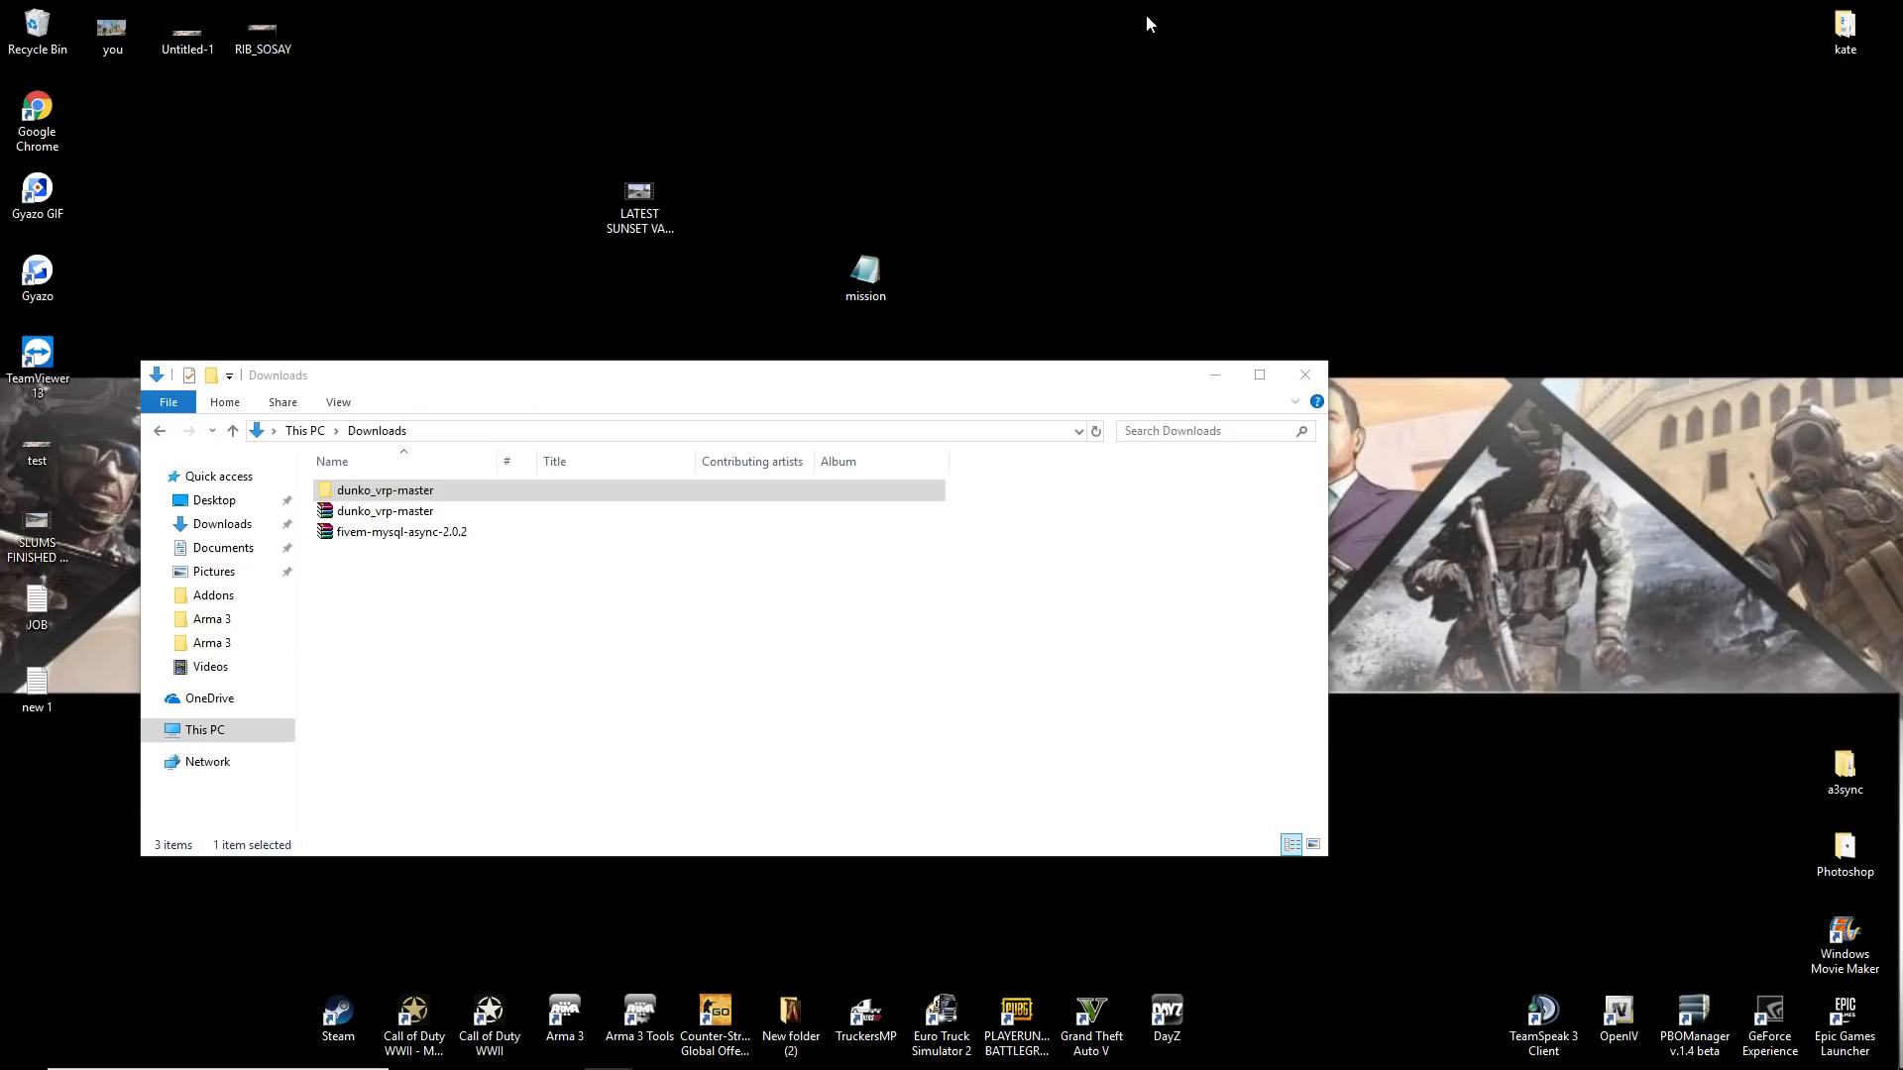
right_click(343, 511)
left_click(437, 935)
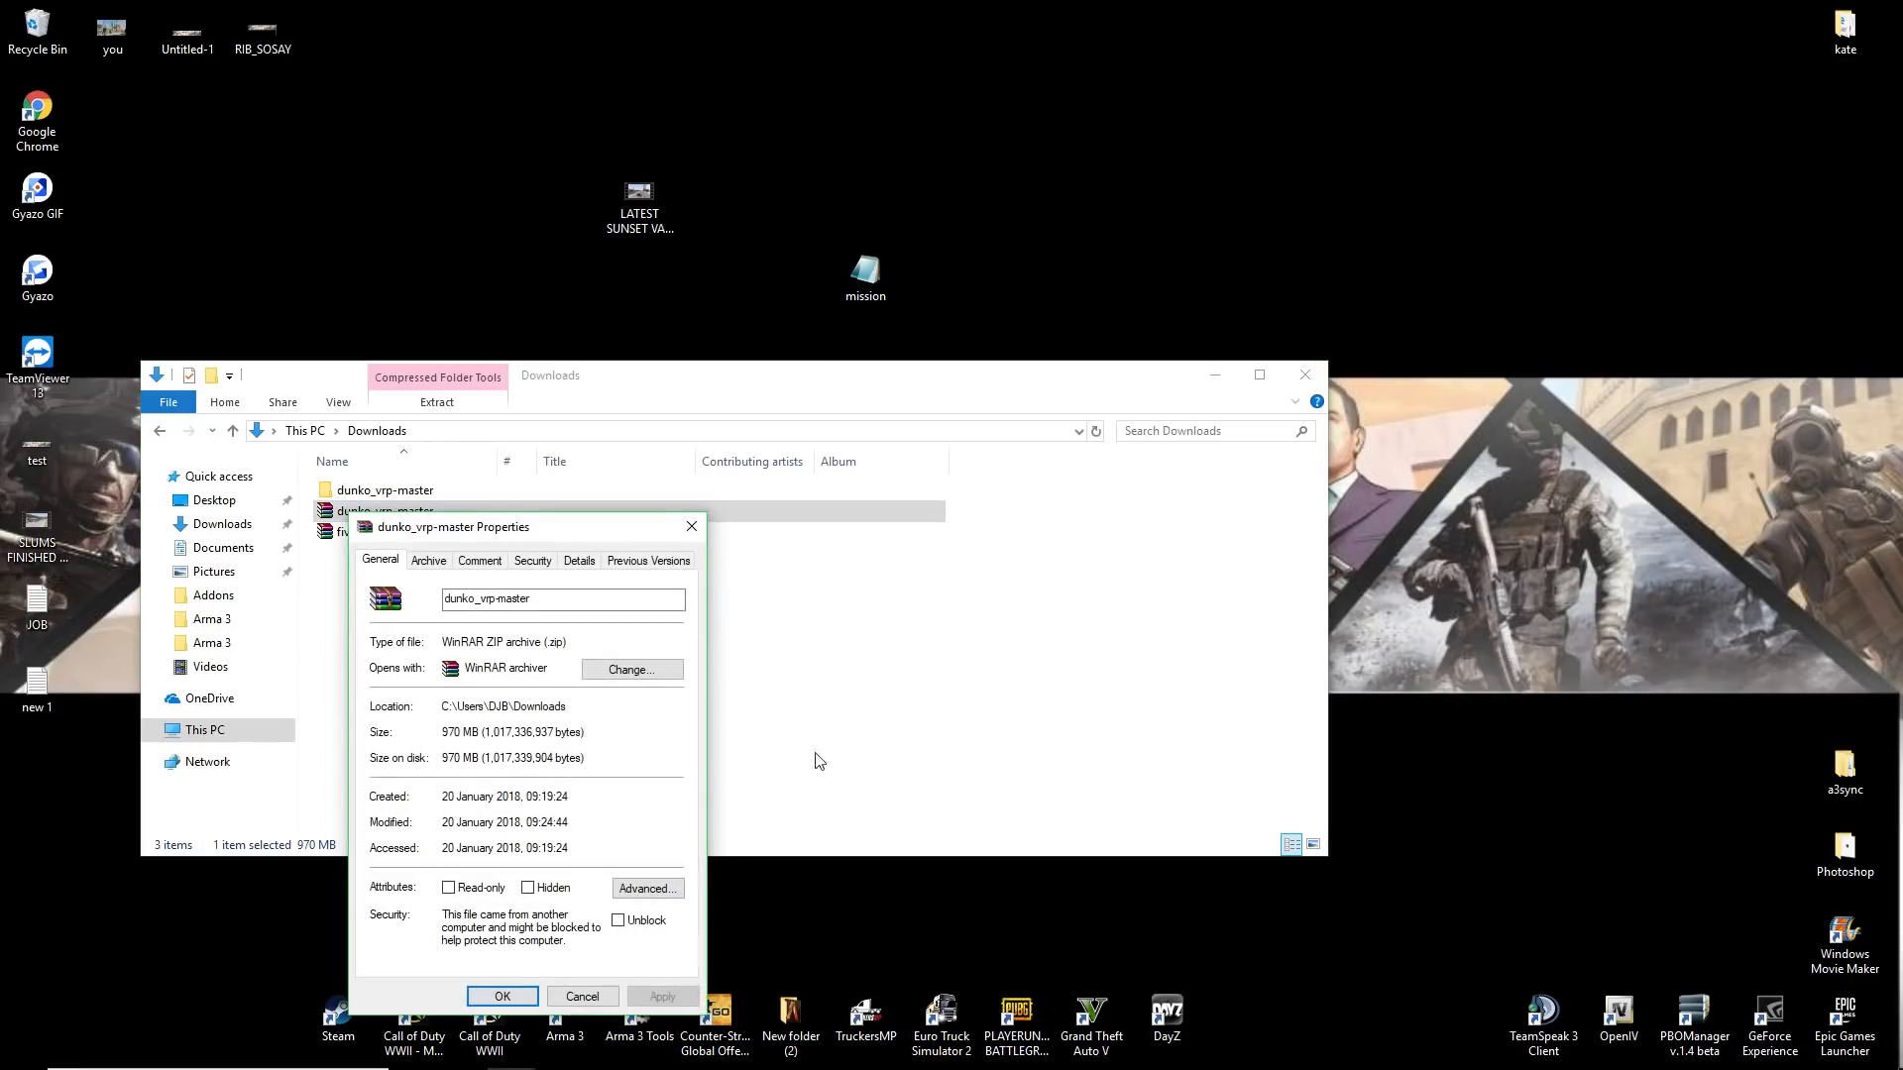
left_click(574, 988)
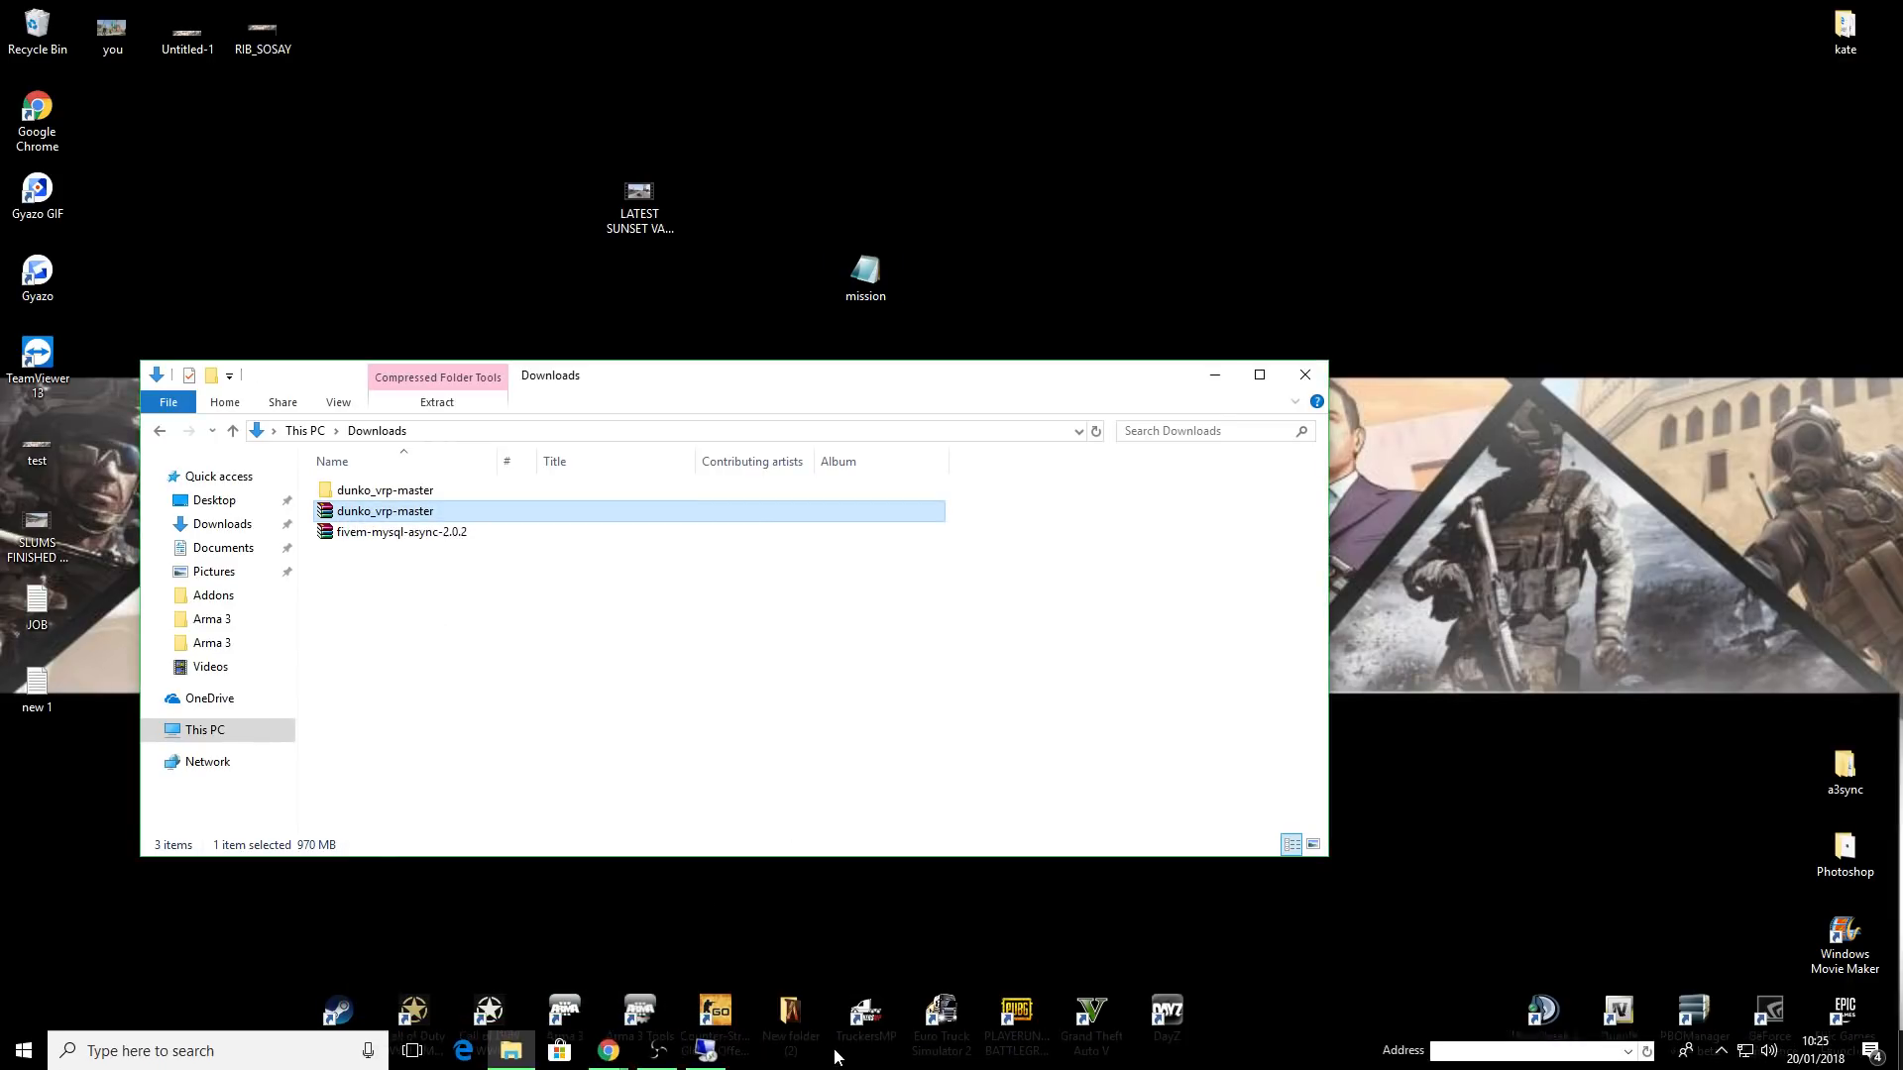
left_click(706, 1050)
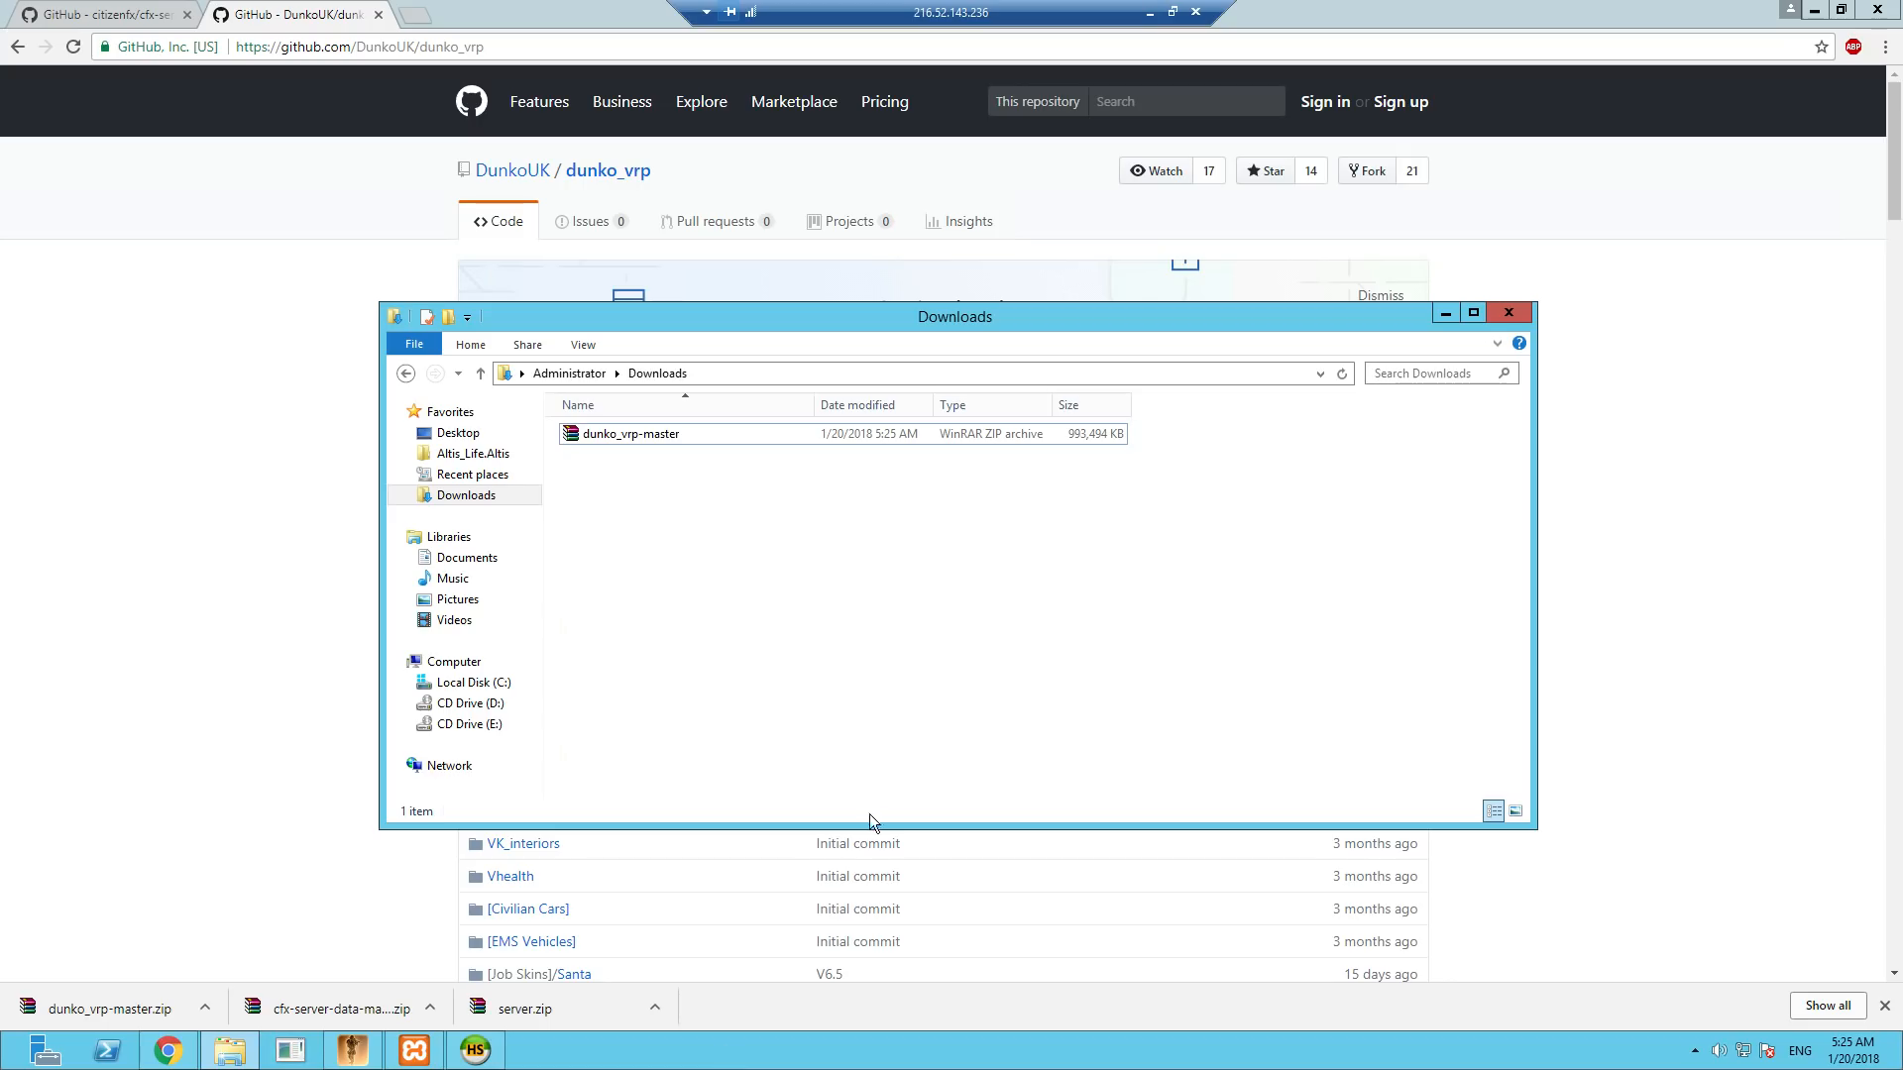
- Extract the downloaded dunko_vrp-master archive into the server's Downloads folder
right_click(628, 443)
left_click(701, 523)
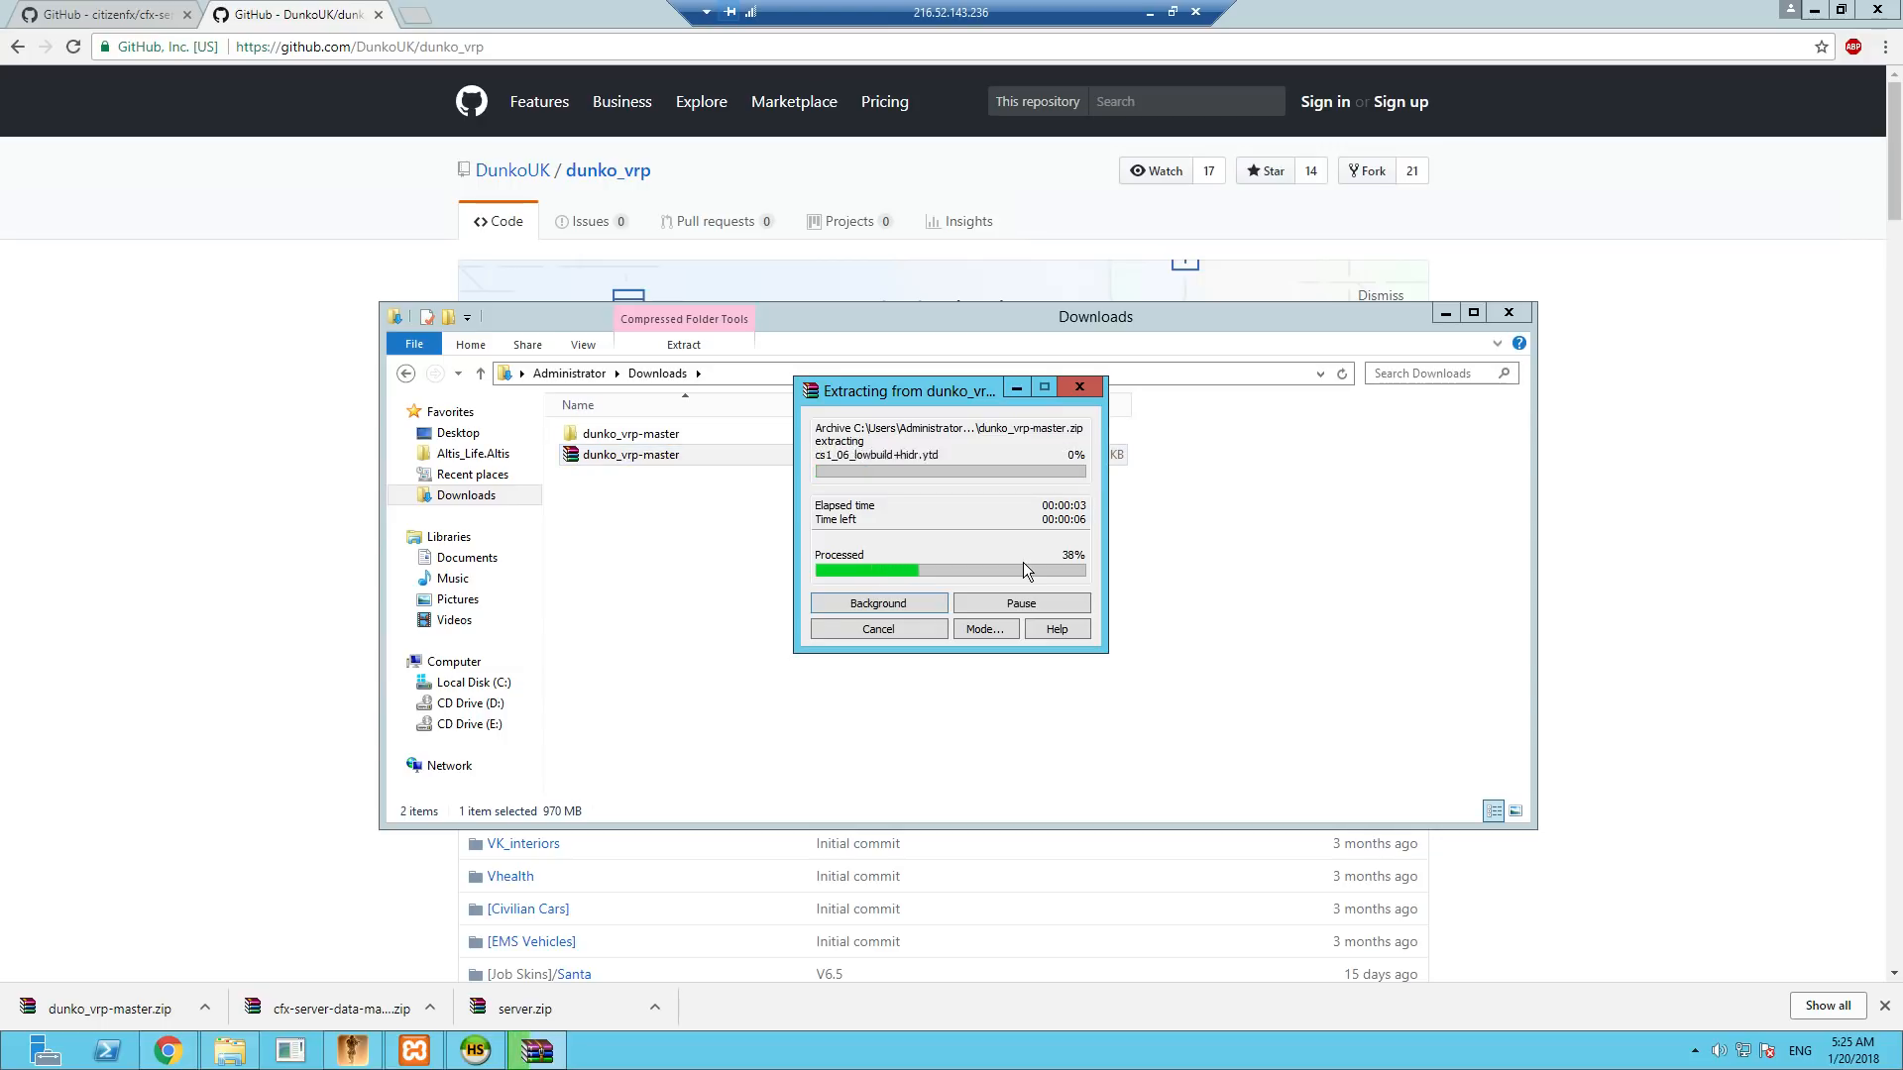
left_click_drag(922, 390, 1229, 494)
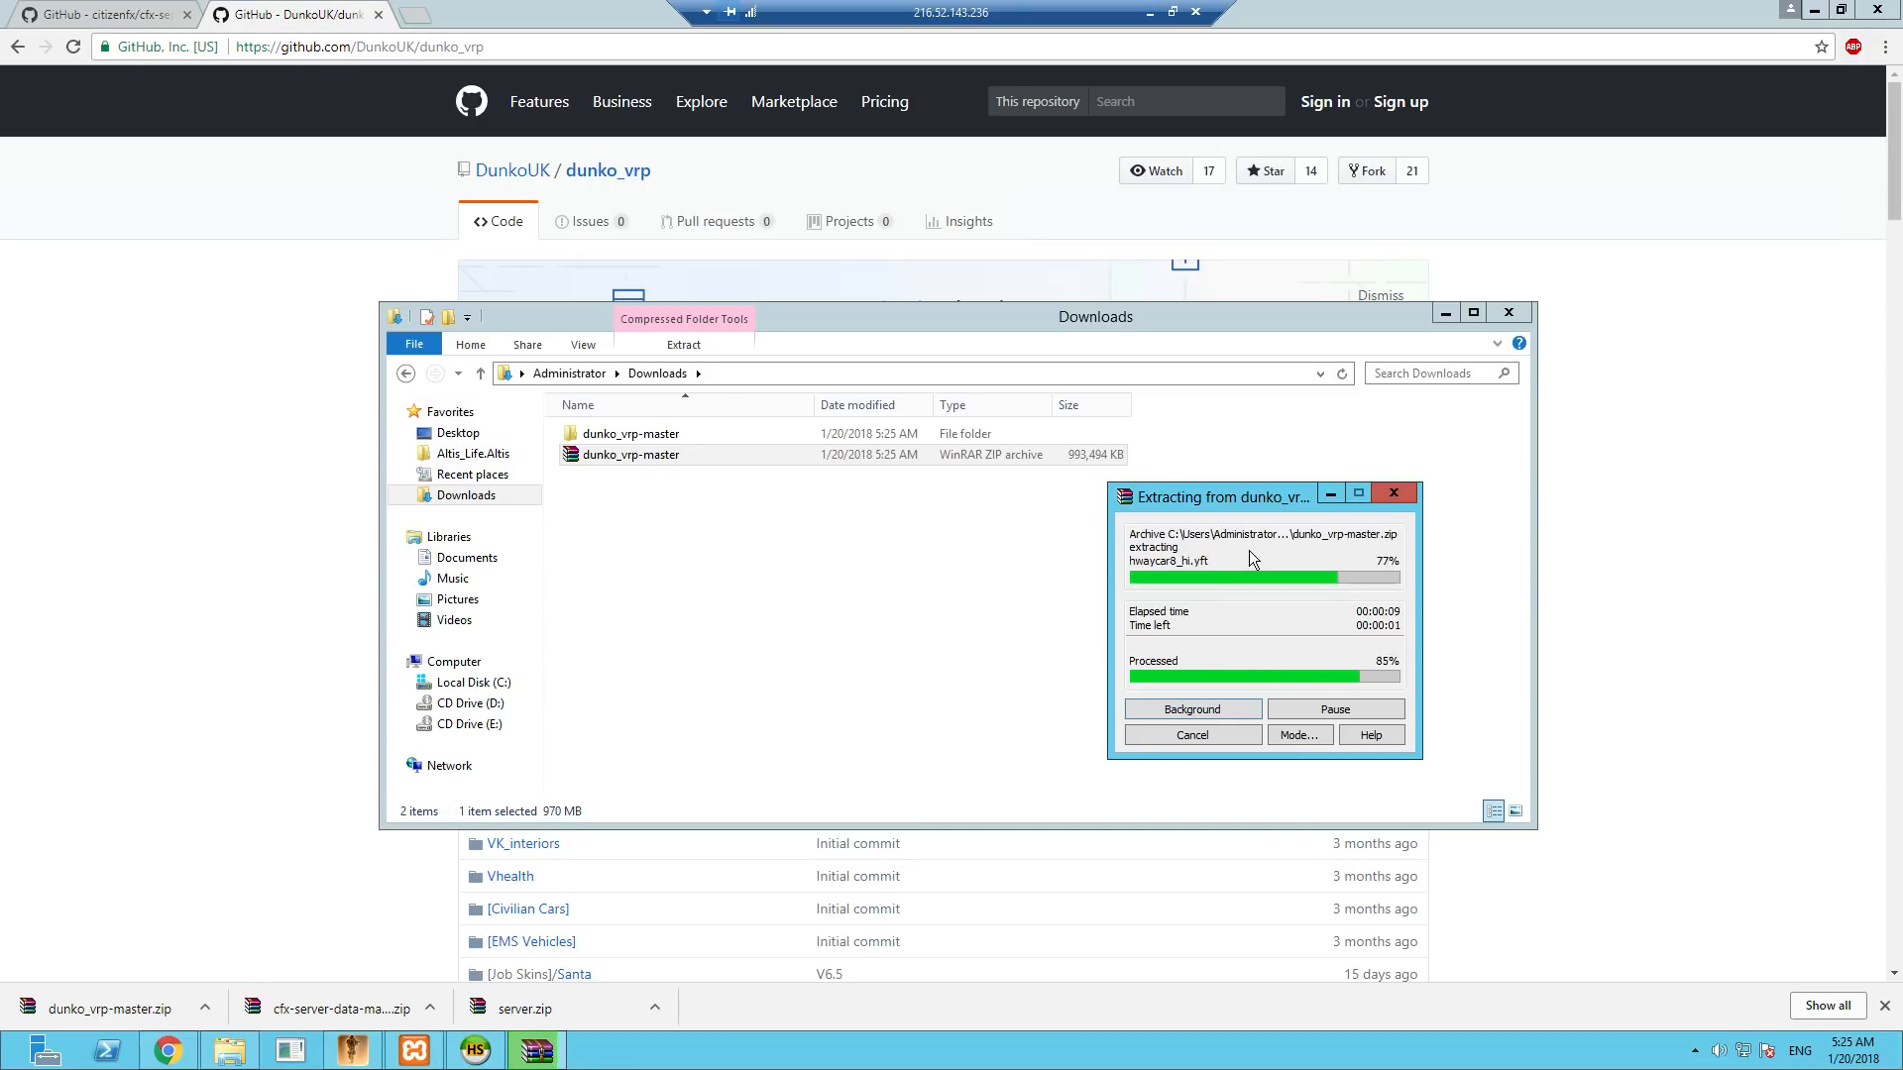
- Copy everything in the extracted dunko_vrp-master folder into C:\FXServer\resources, replacing the files with the same names
left_click(614, 437)
double_click(614, 437)
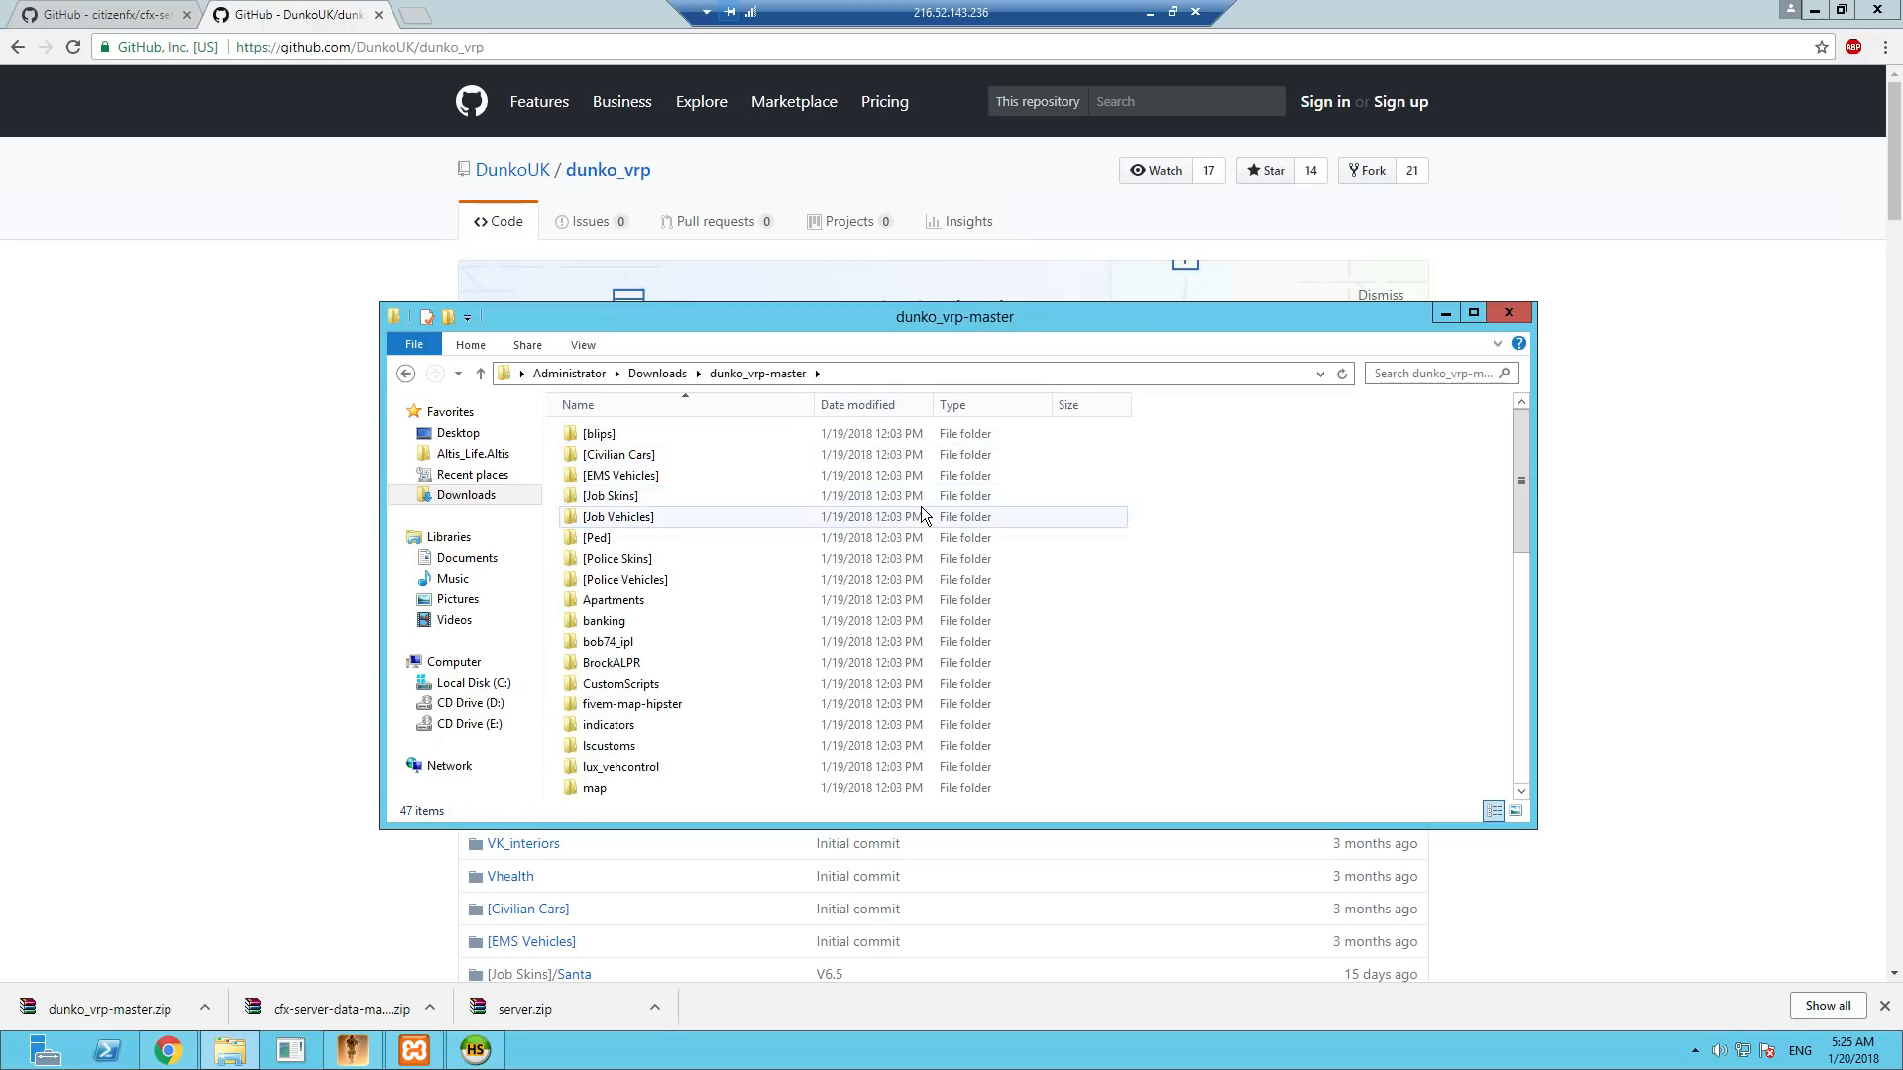
key("ctrl+a")
right_click(843, 524)
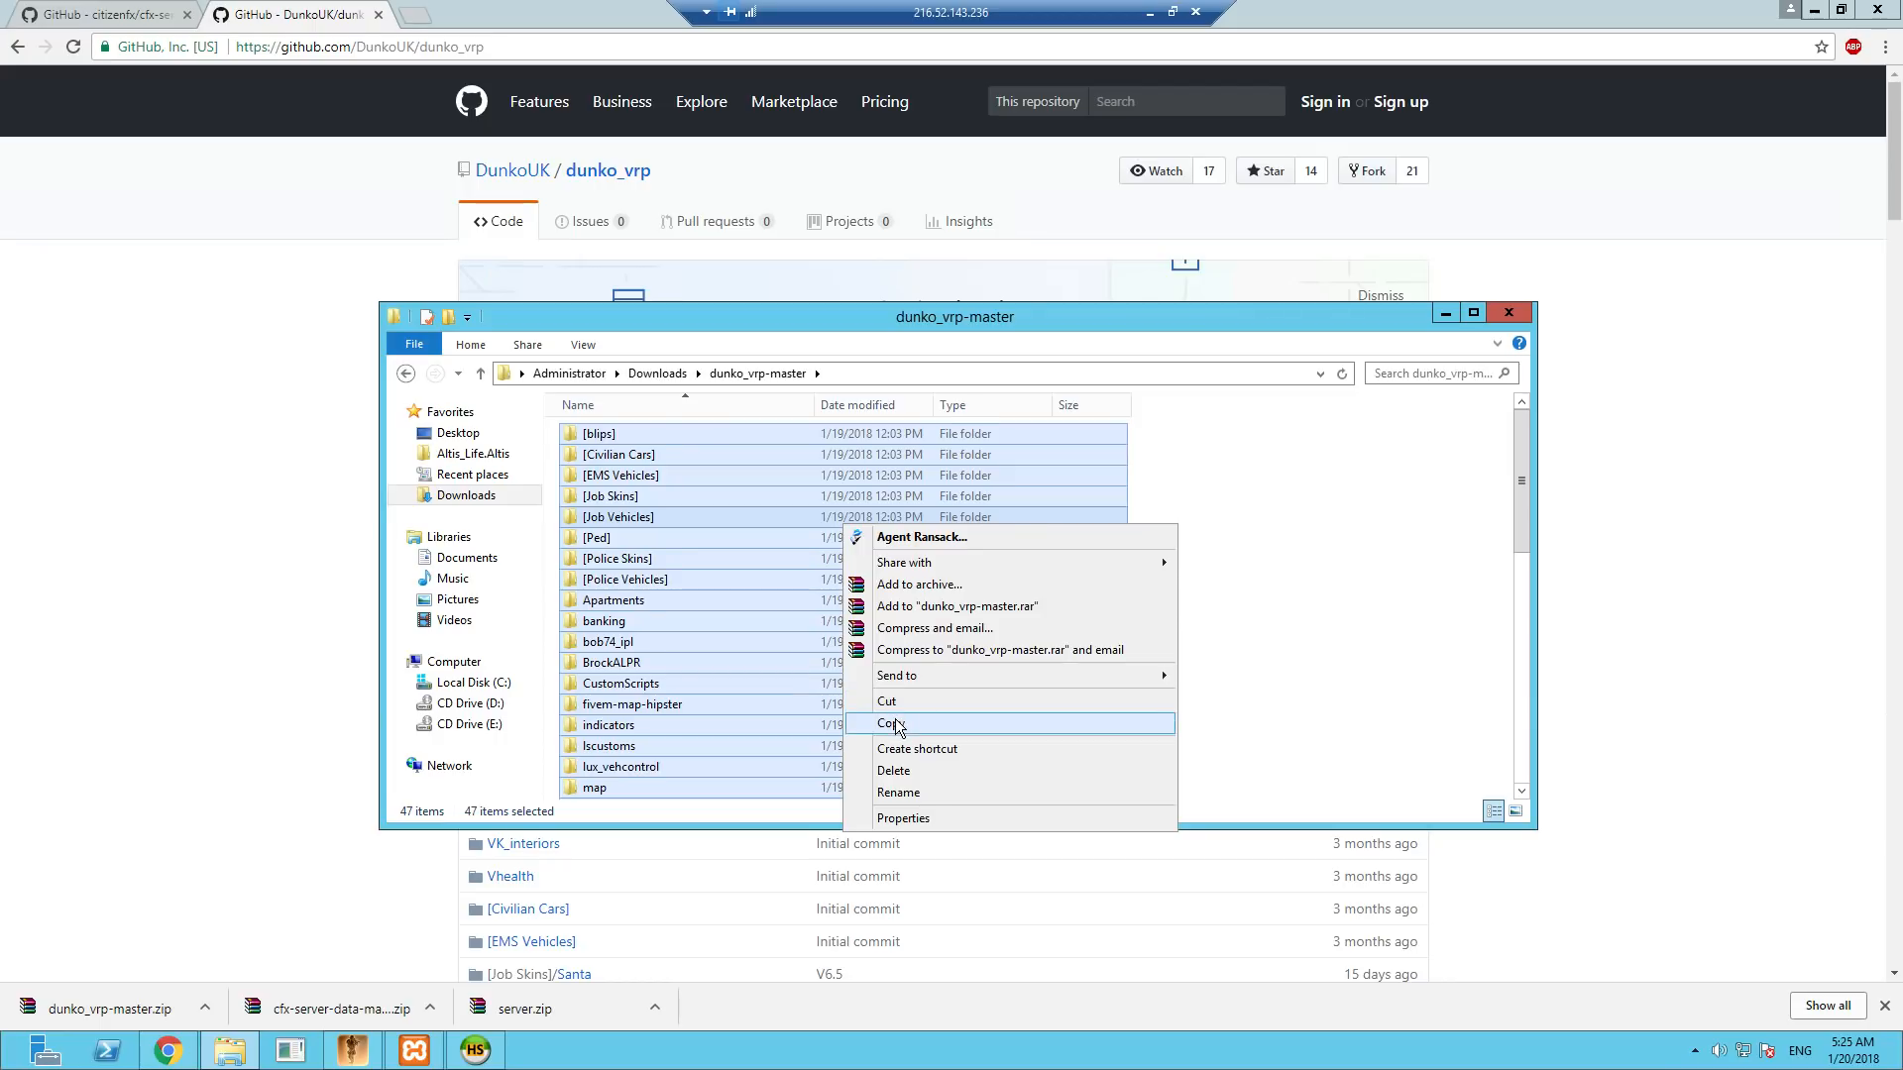
left_click(892, 723)
left_click(457, 684)
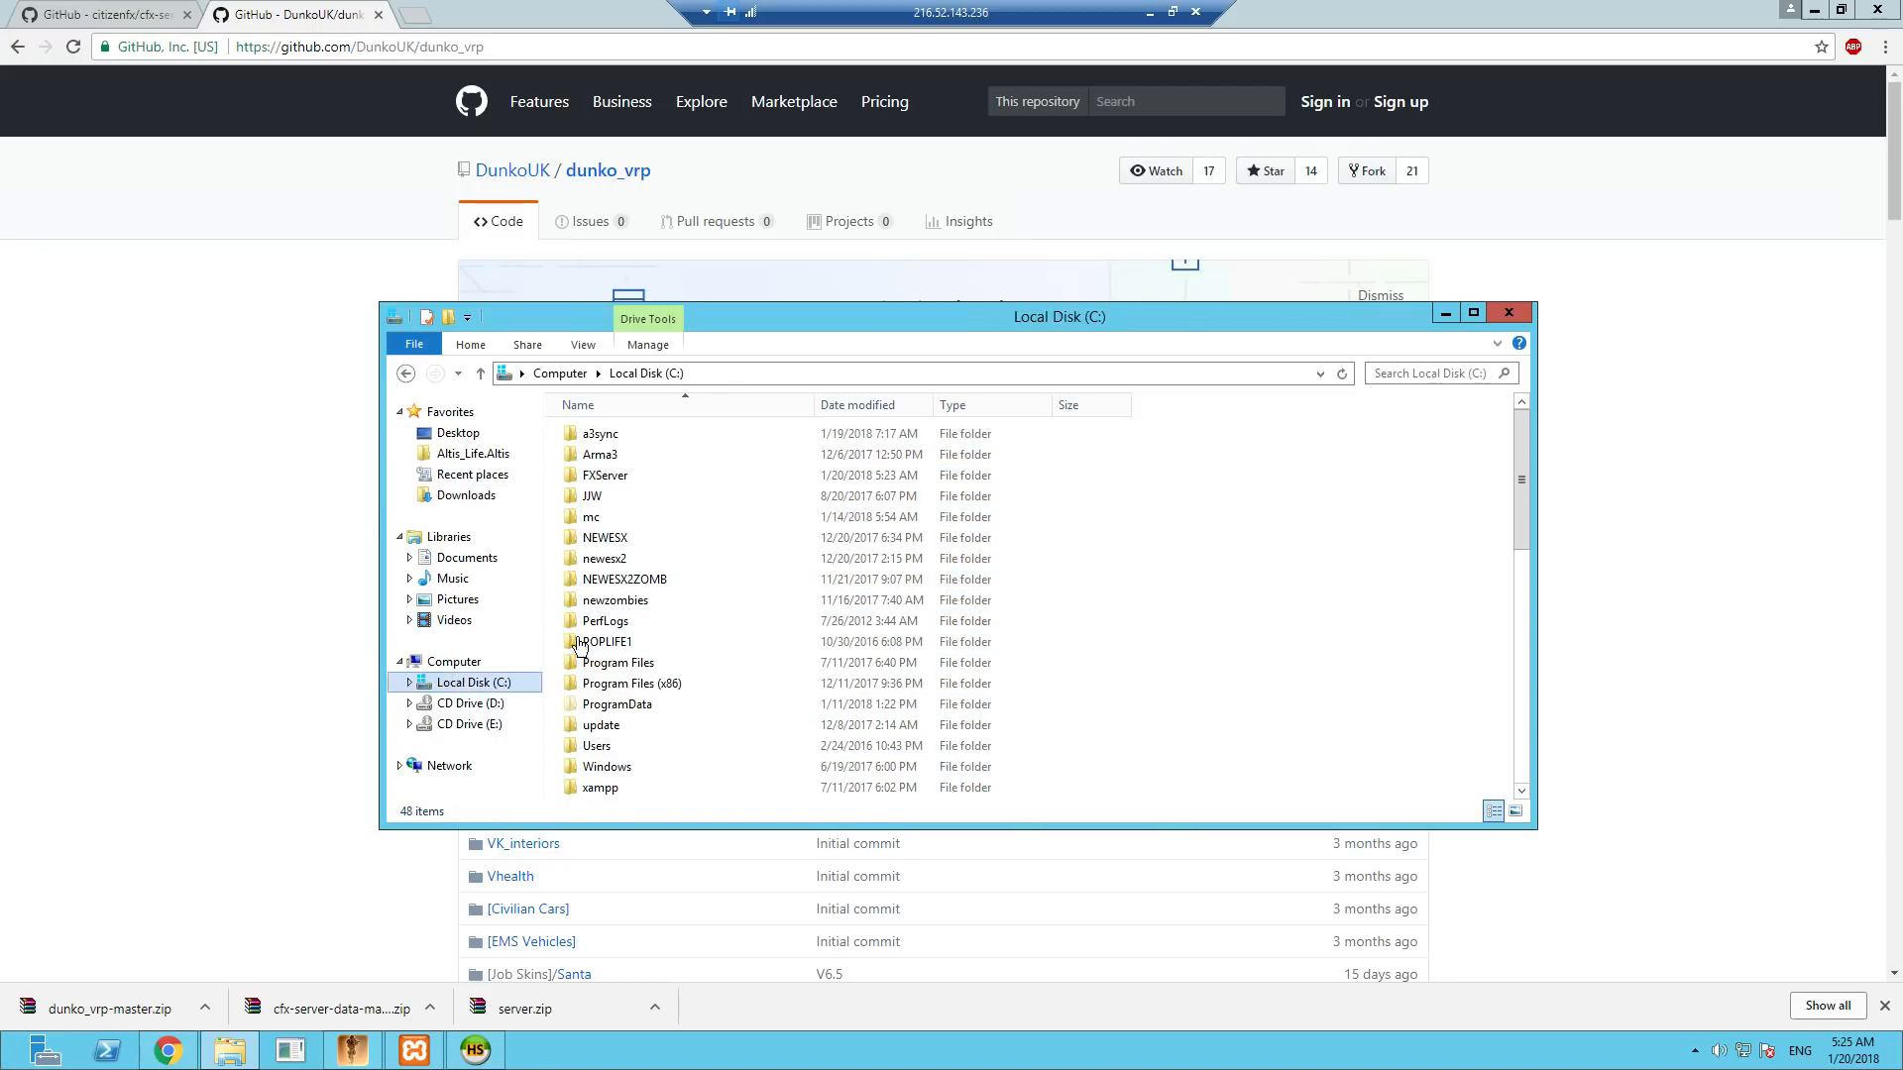
double_click(604, 477)
double_click(607, 454)
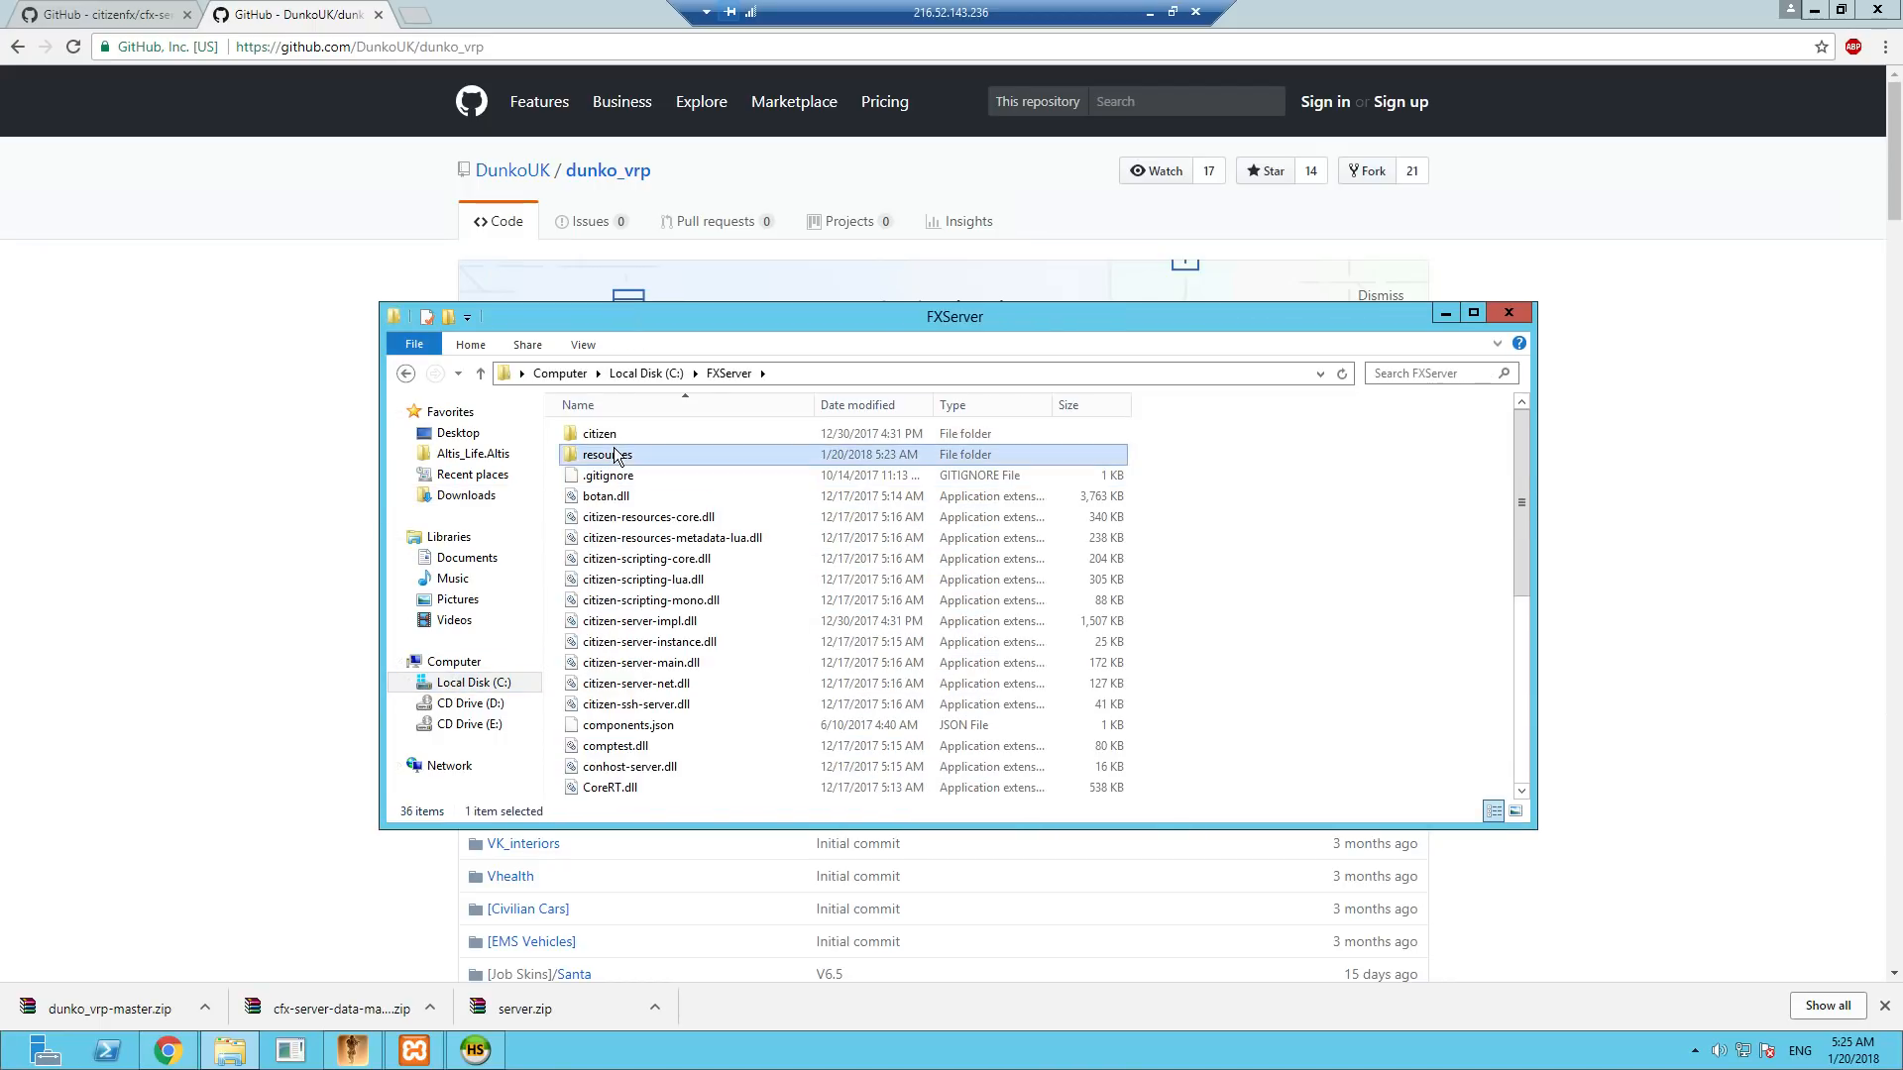
right_click(803, 763)
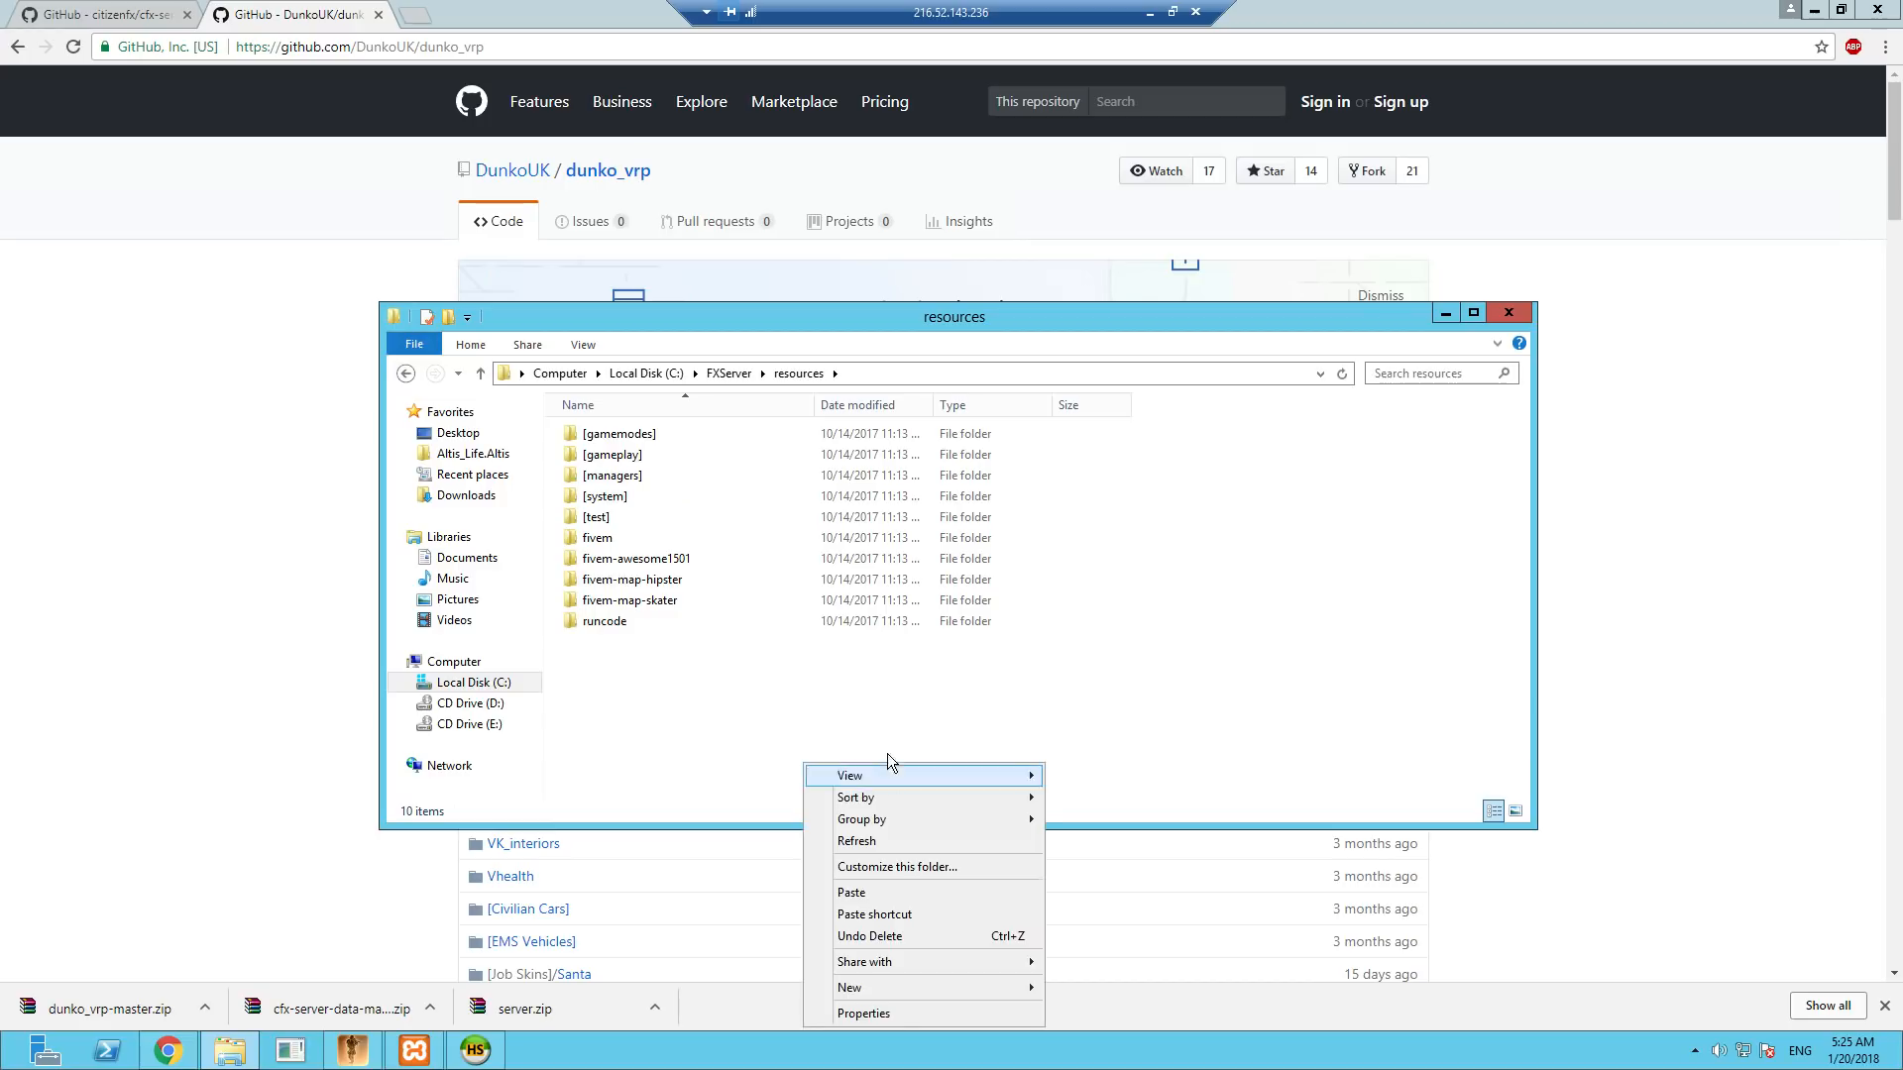
left_click(867, 890)
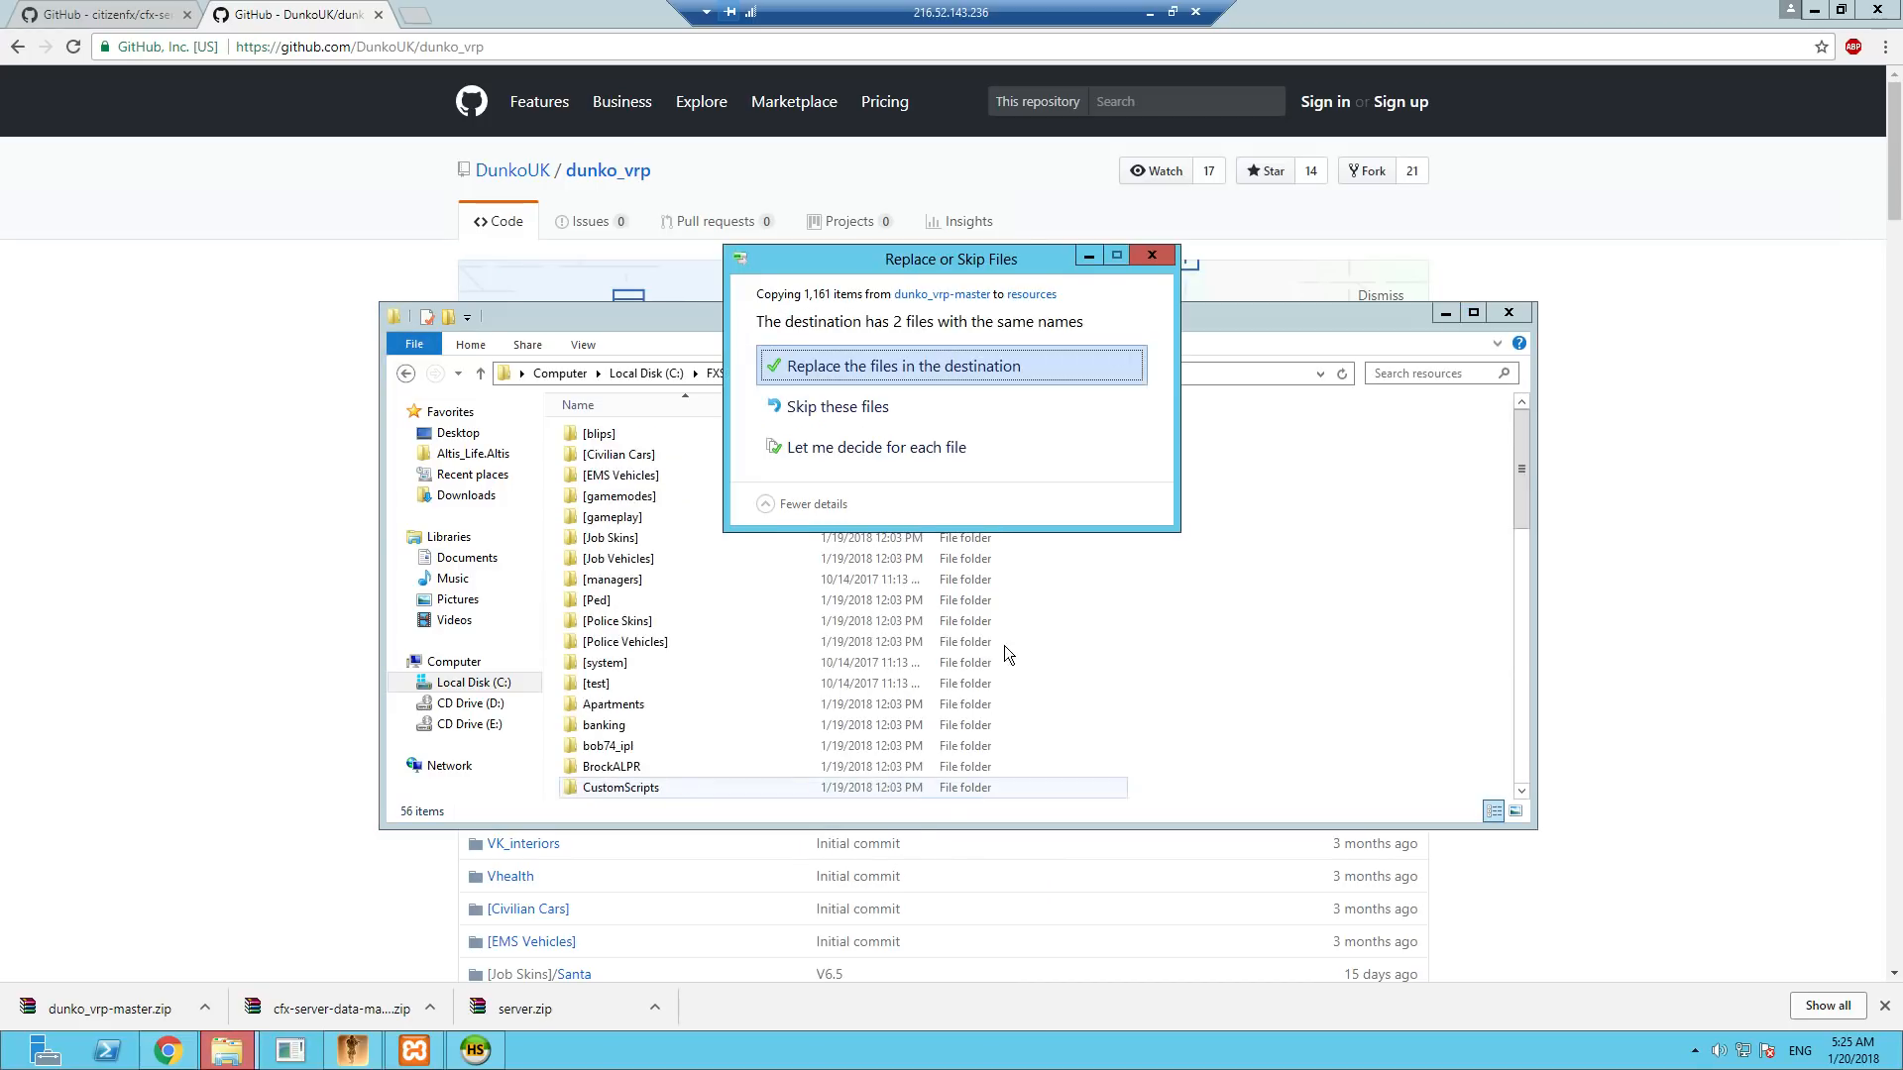
left_click(860, 365)
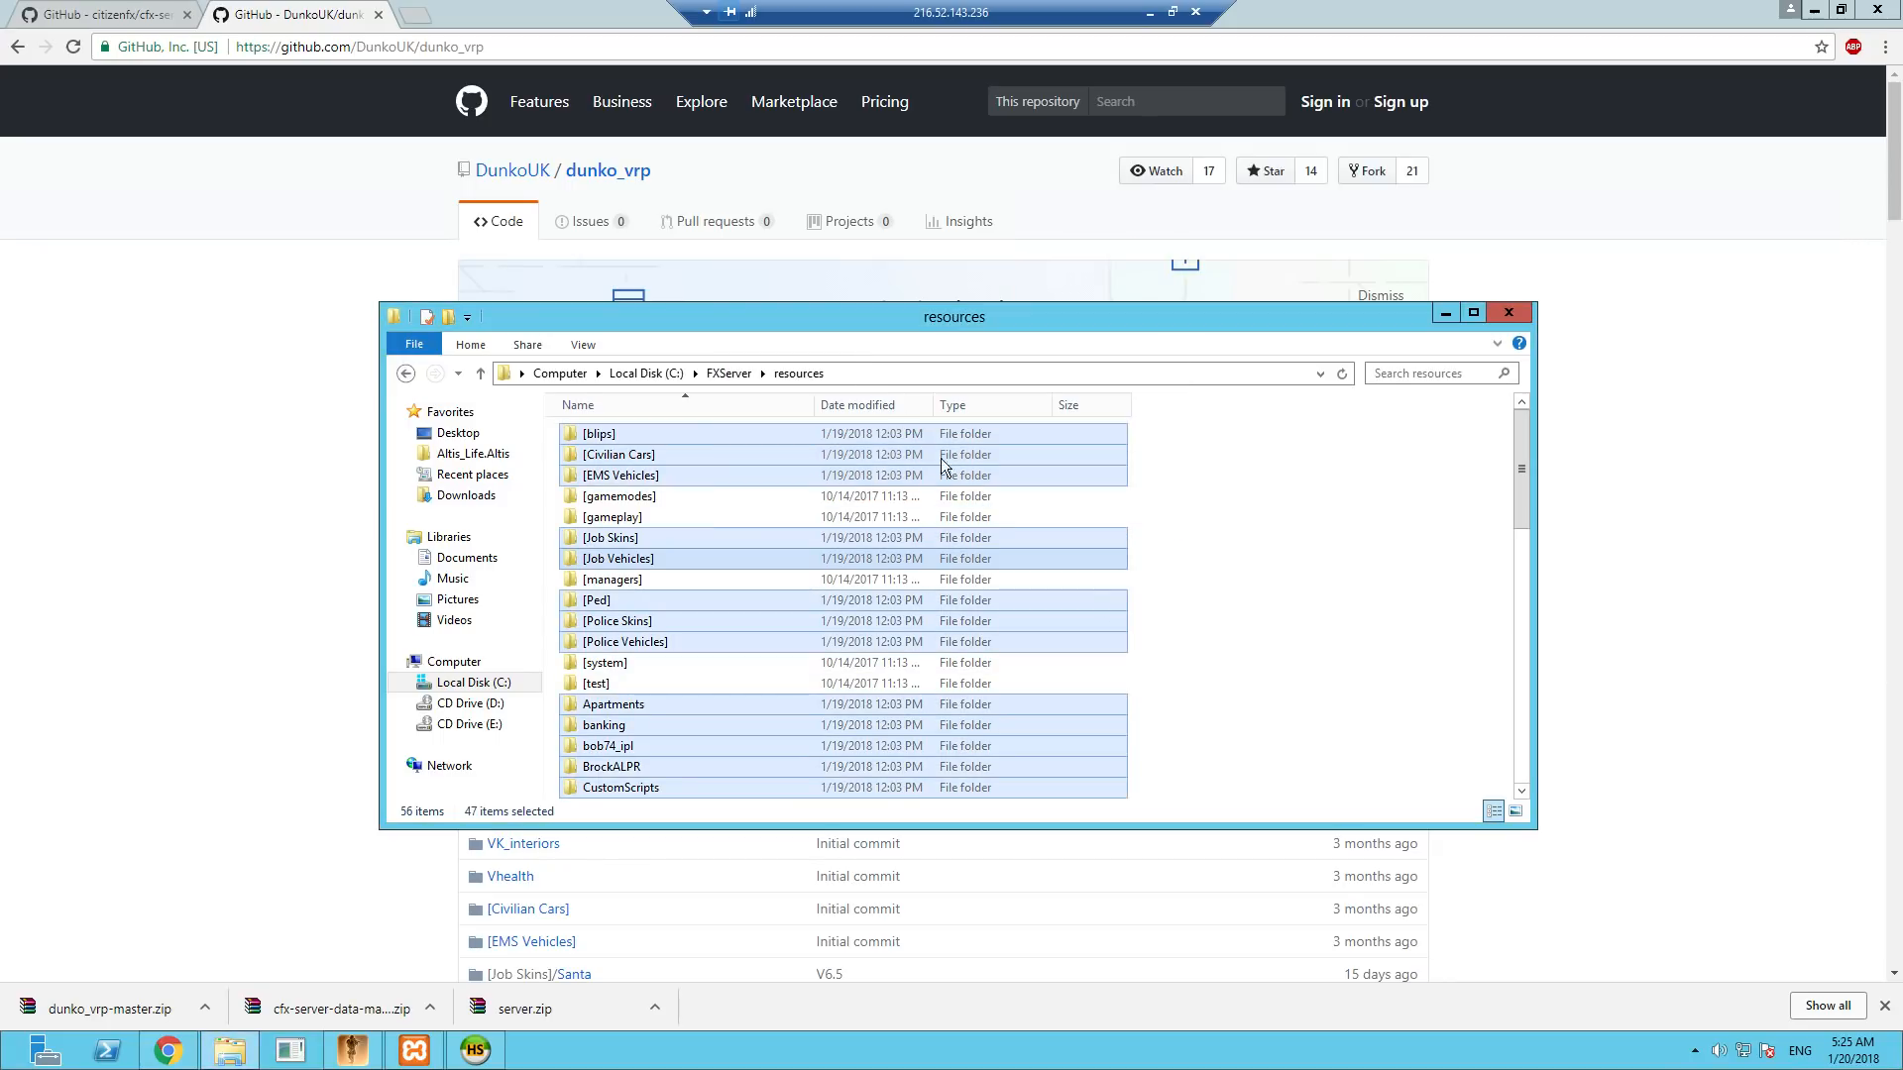
- Copy the server config file and the Start_Server script from the resources folder into C:\FXServer
scroll(1258, 693, "down", 10)
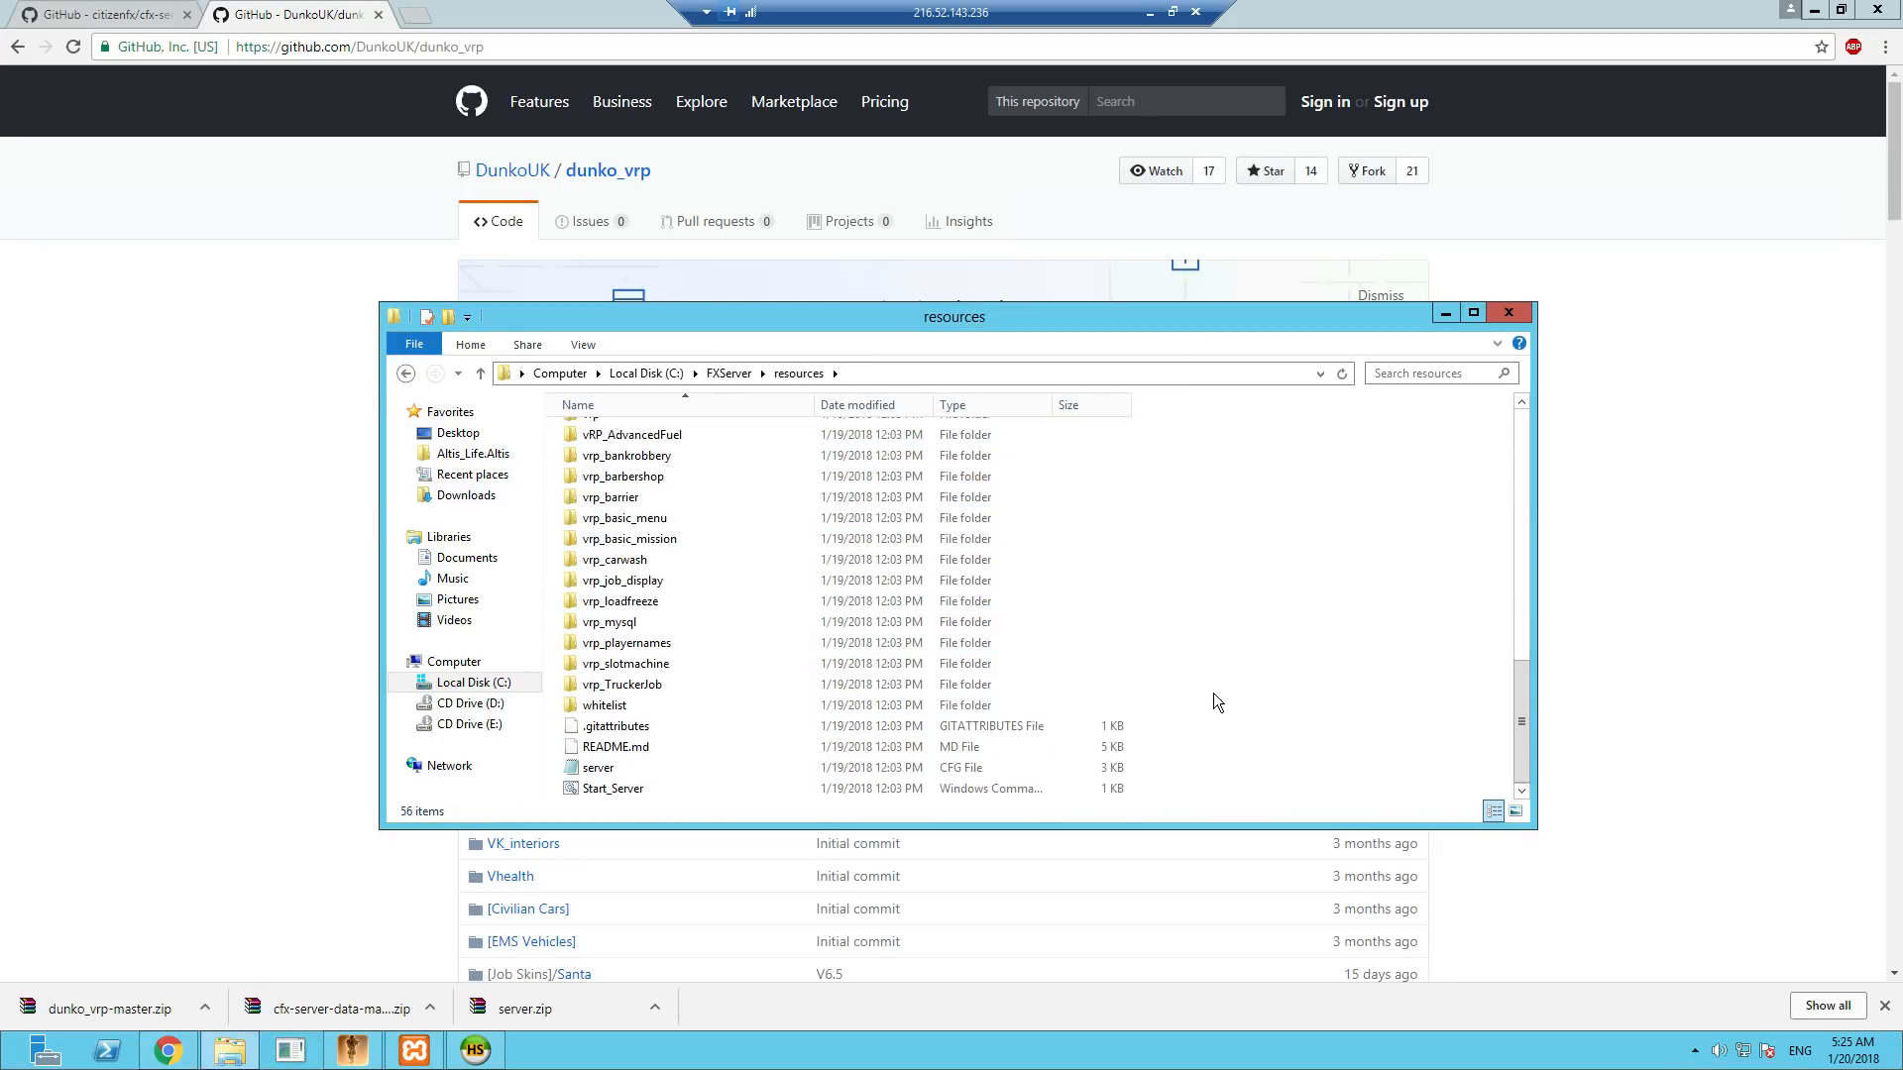
left_click(619, 772)
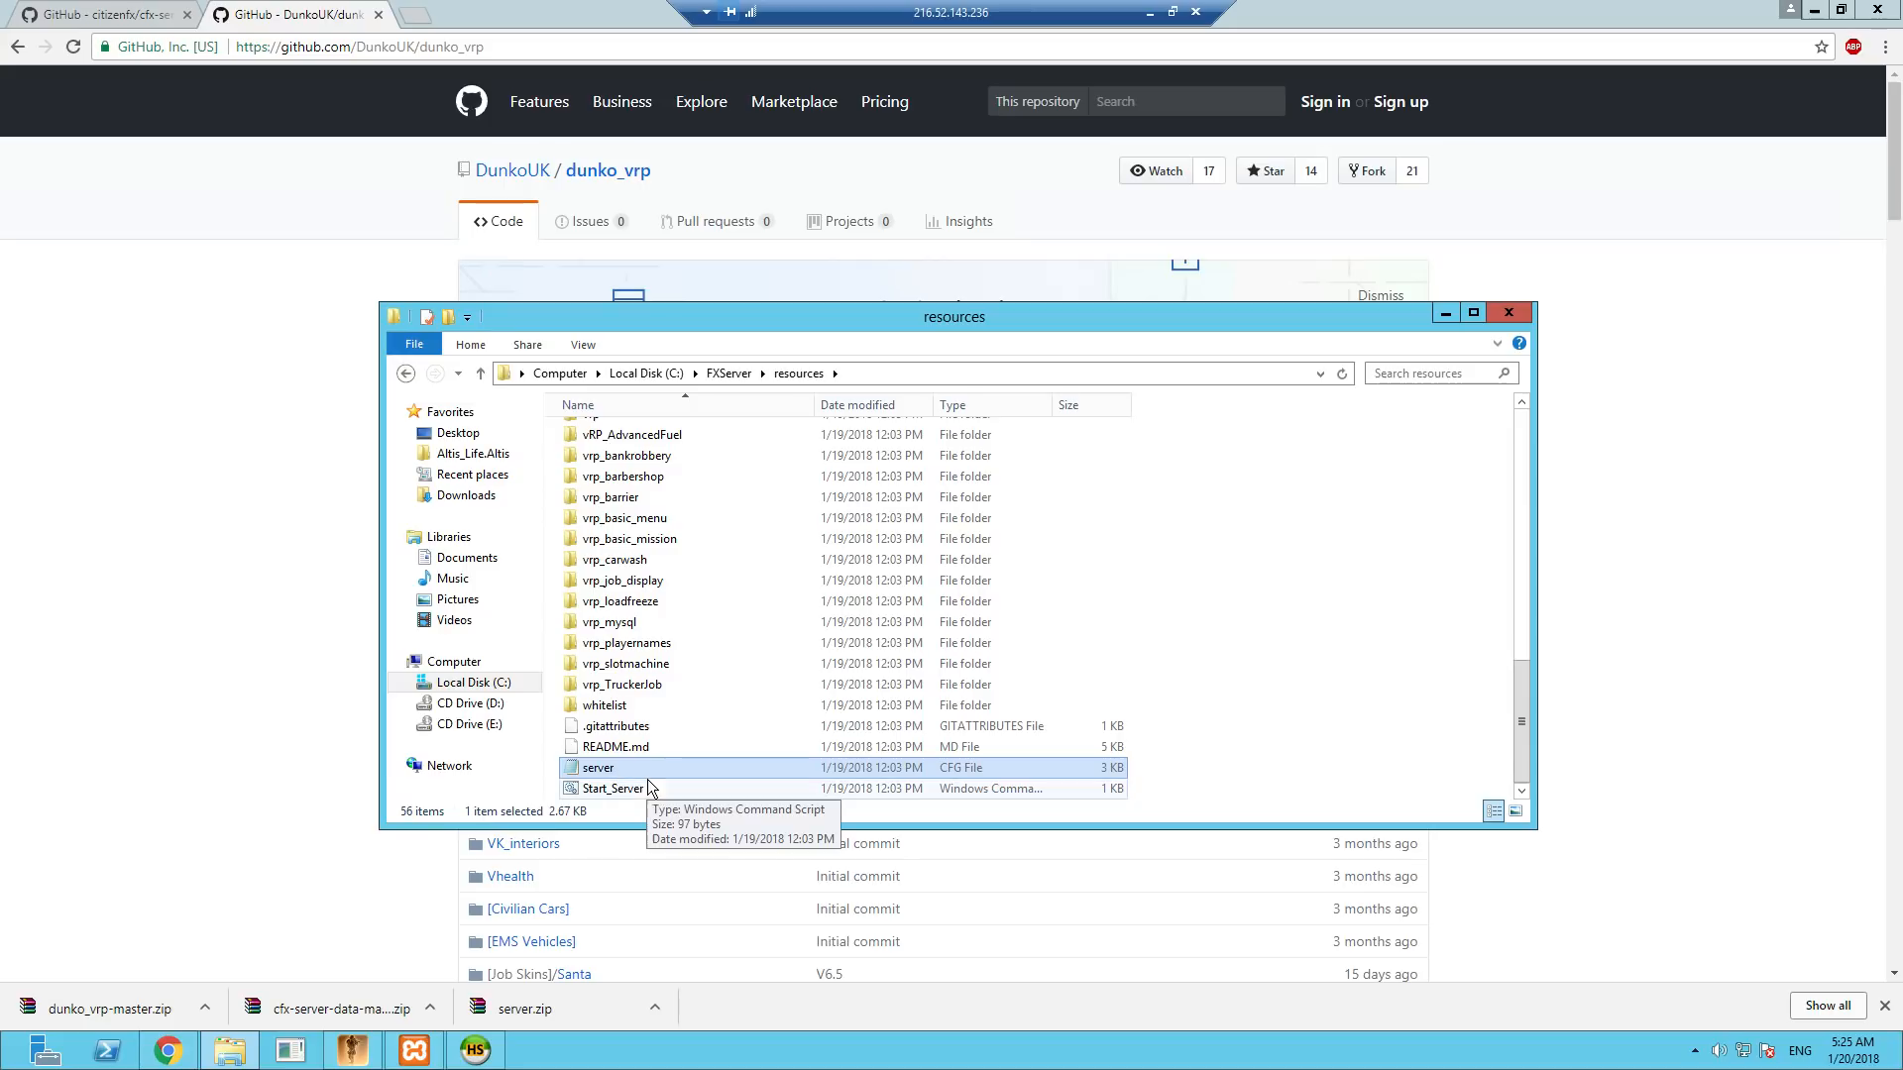
left_click(644, 793, "shift")
right_click(663, 779)
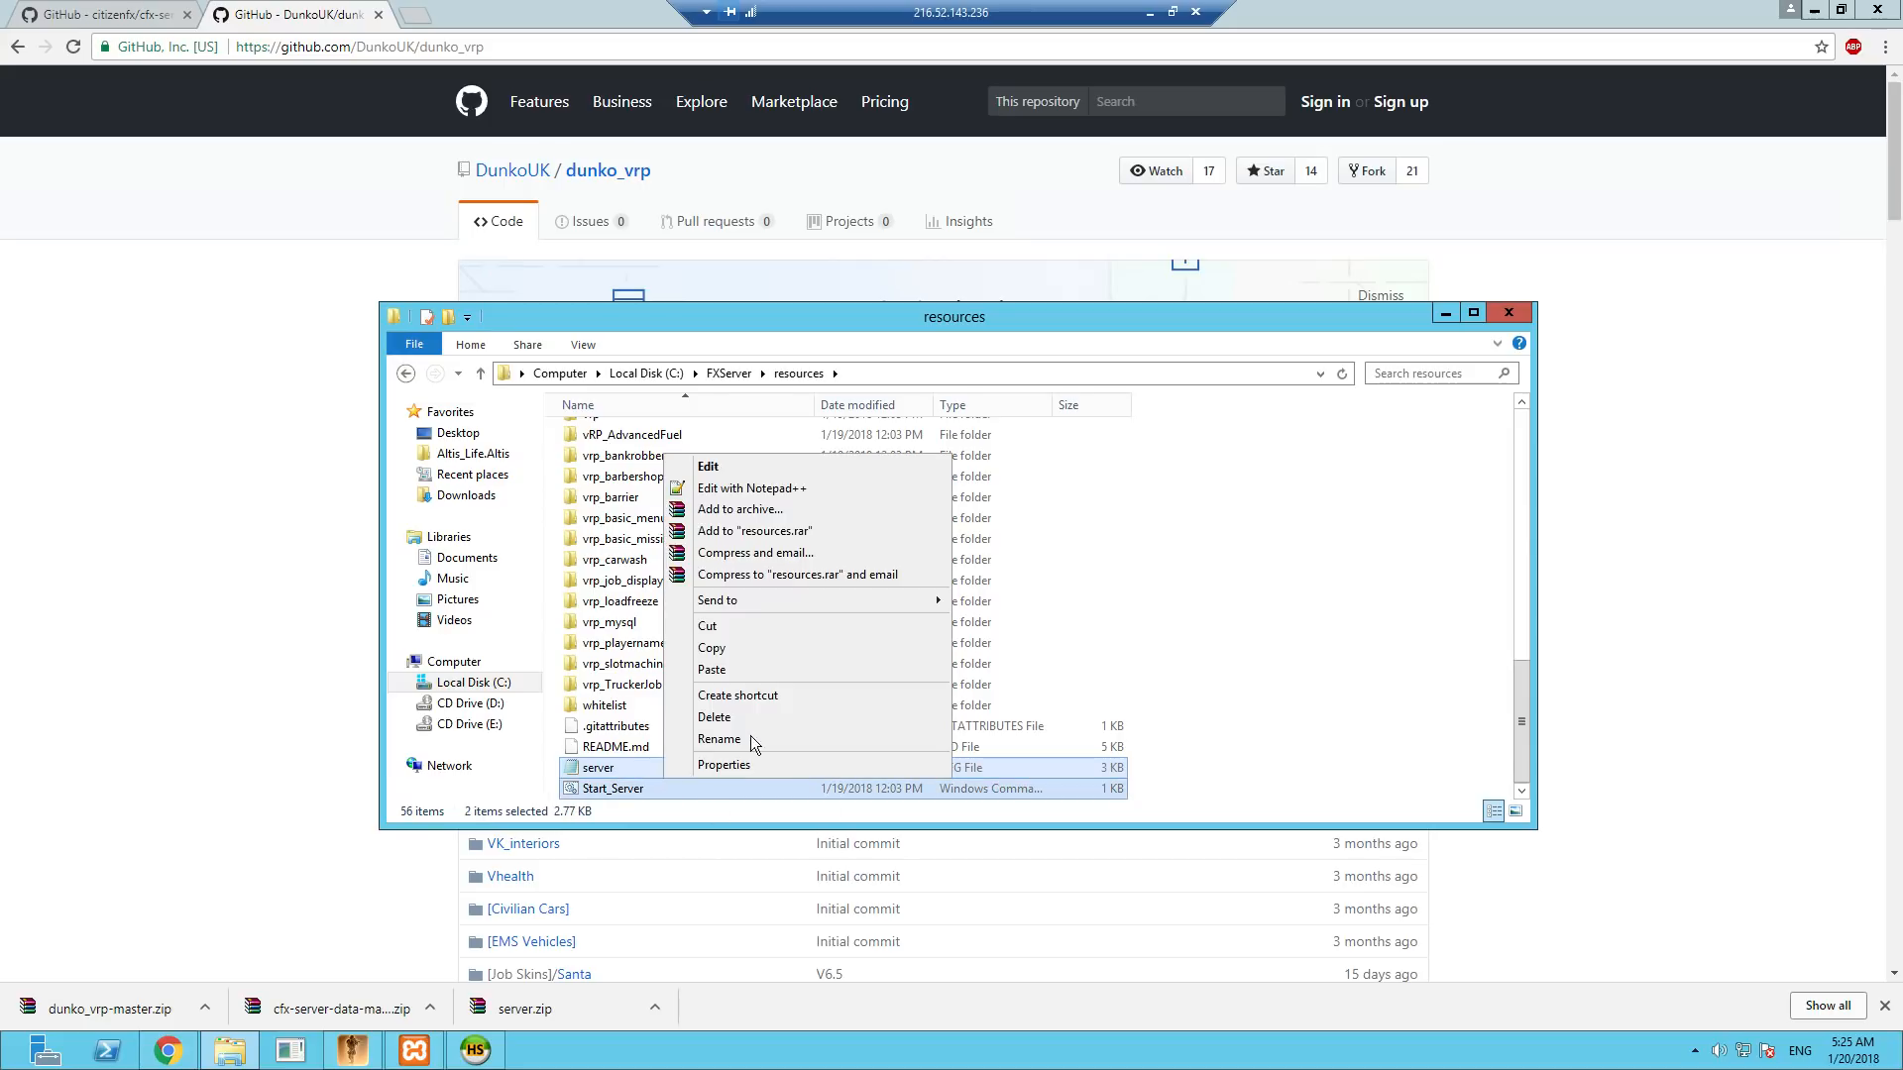
left_click(748, 656)
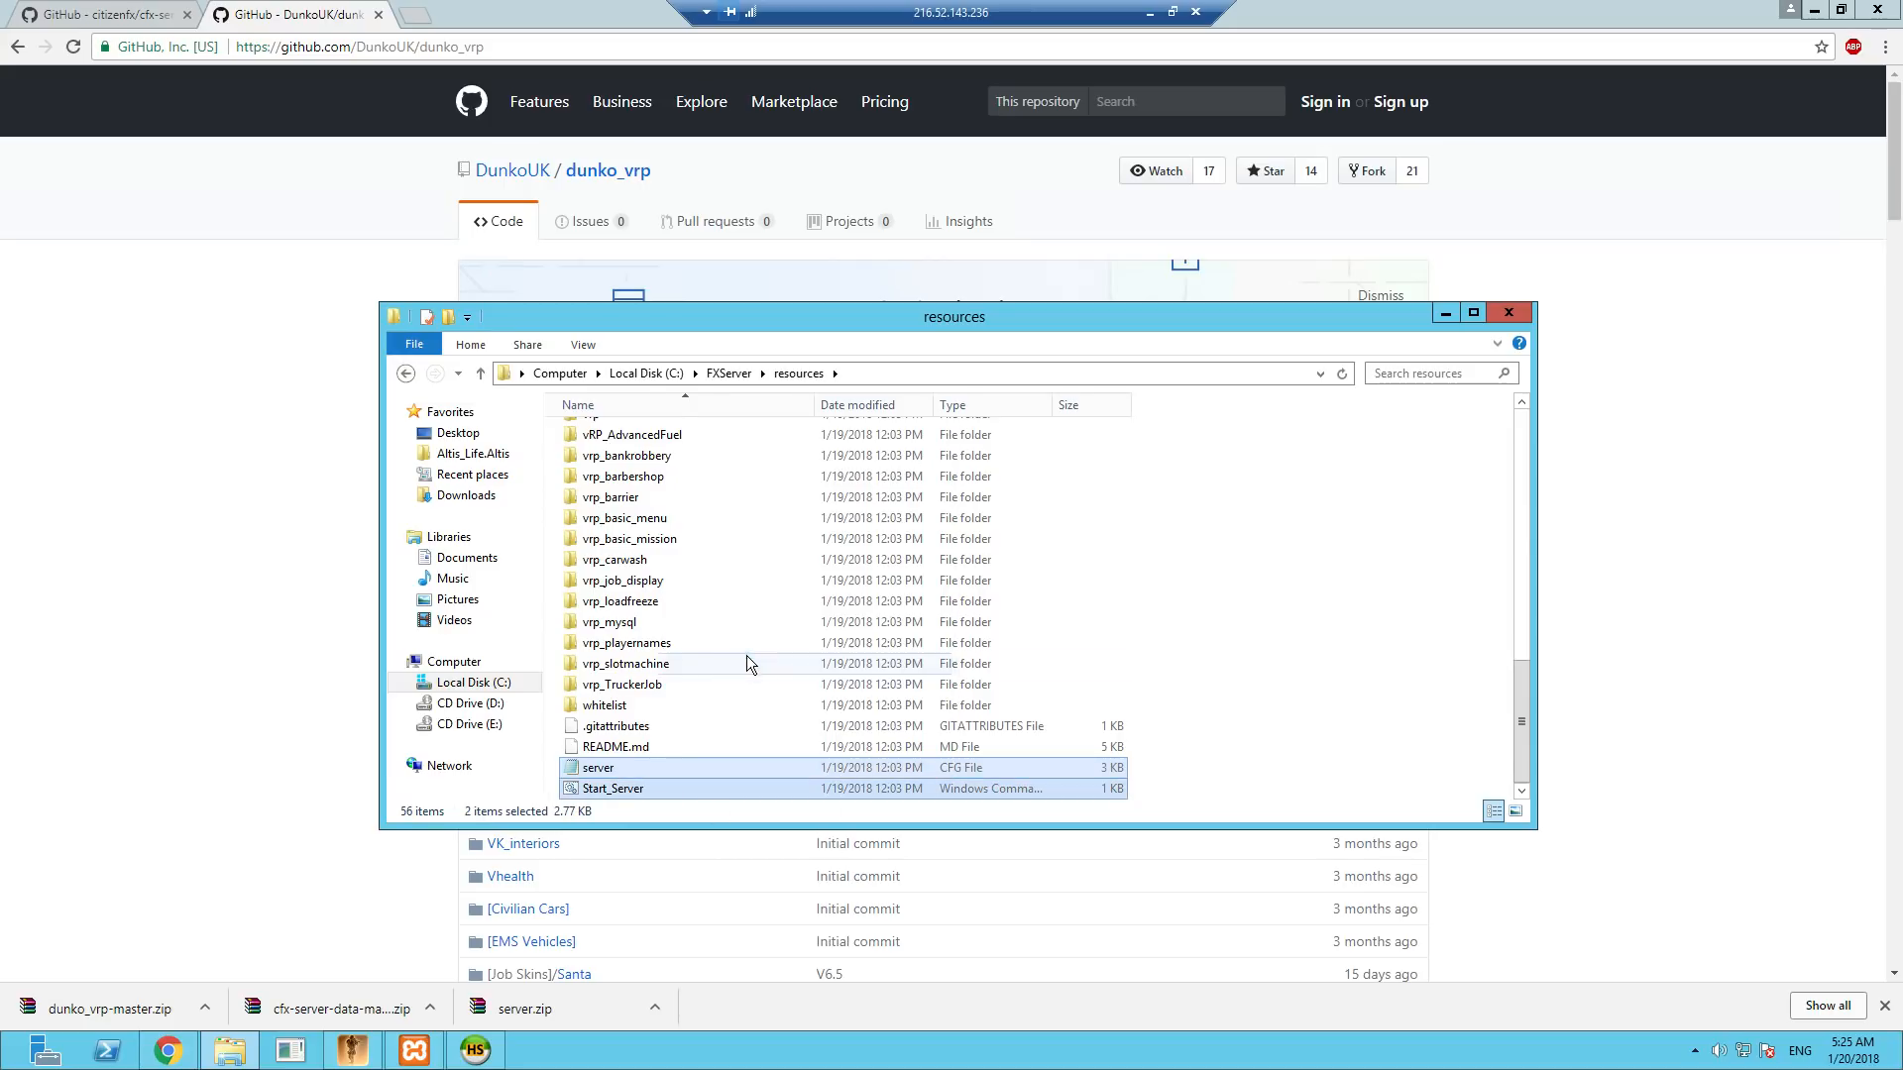
left_click(729, 373)
scroll(840, 600, "down", 6)
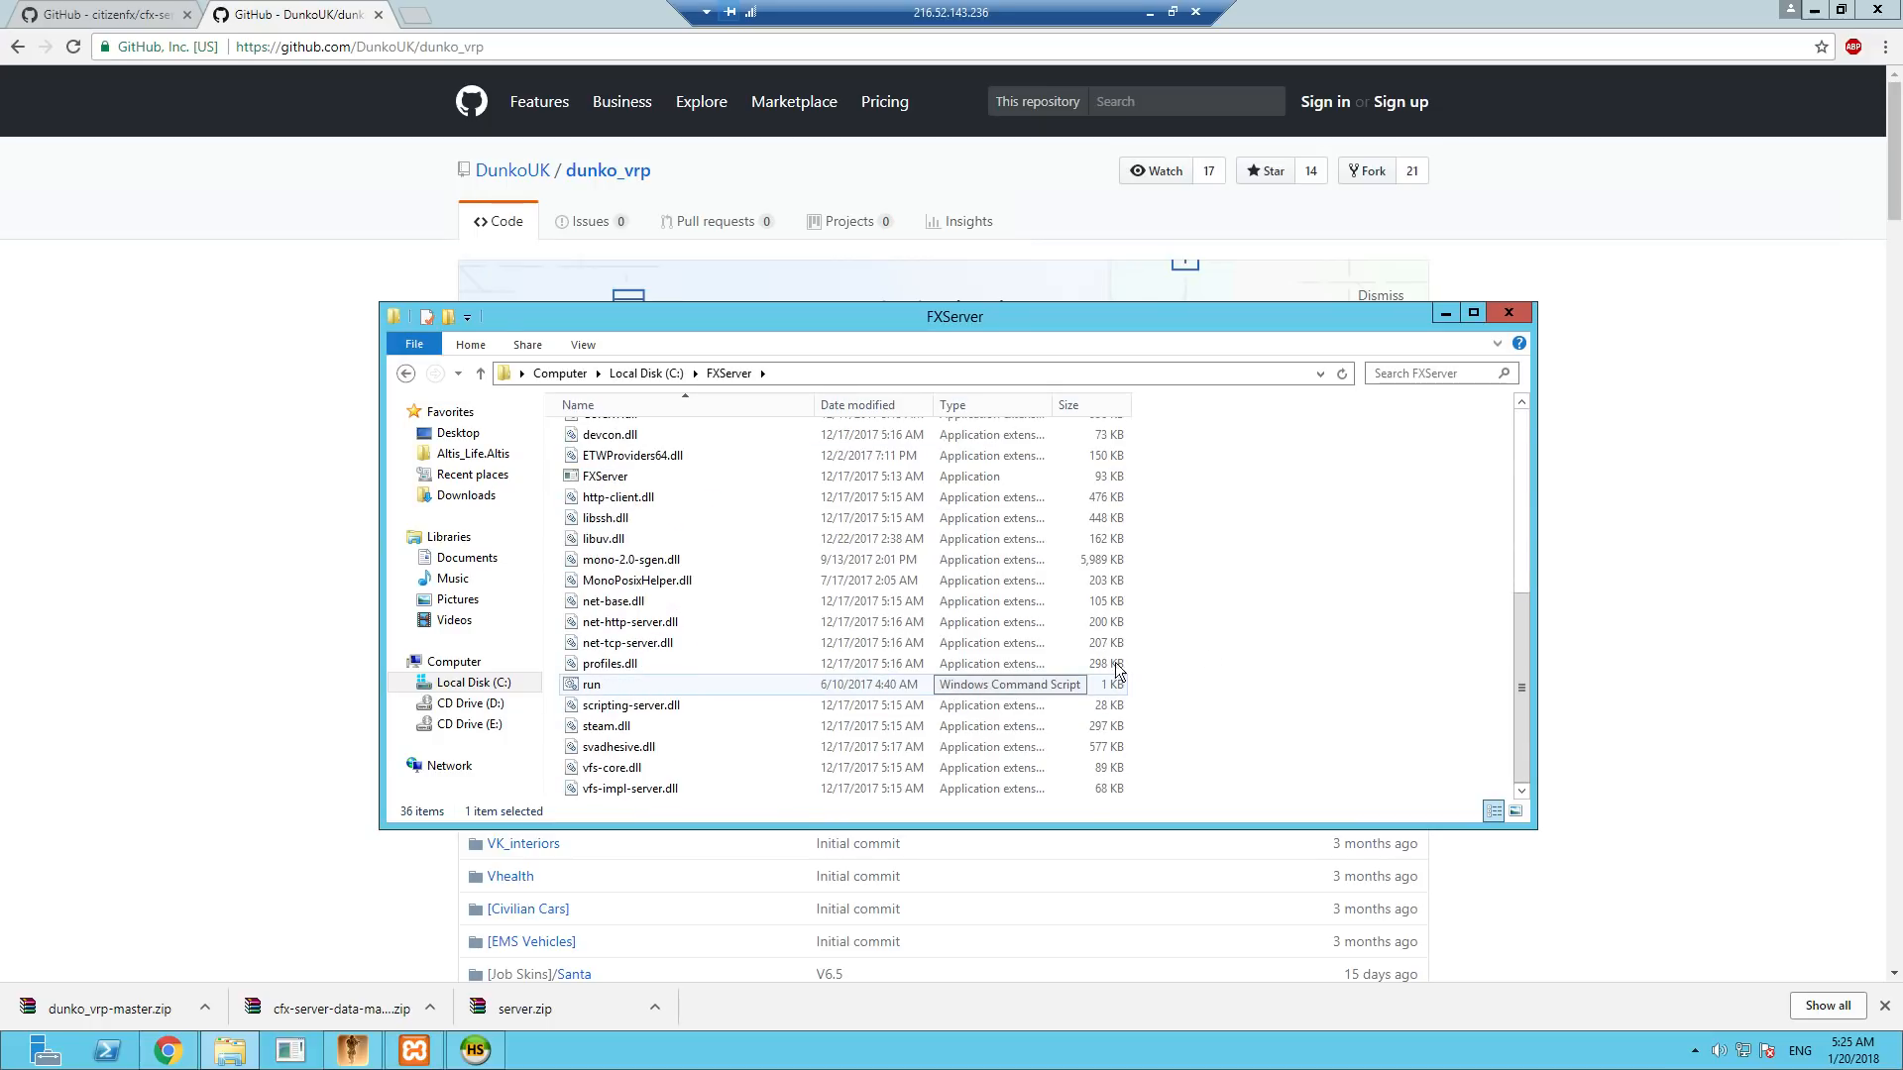
right_click(1326, 619)
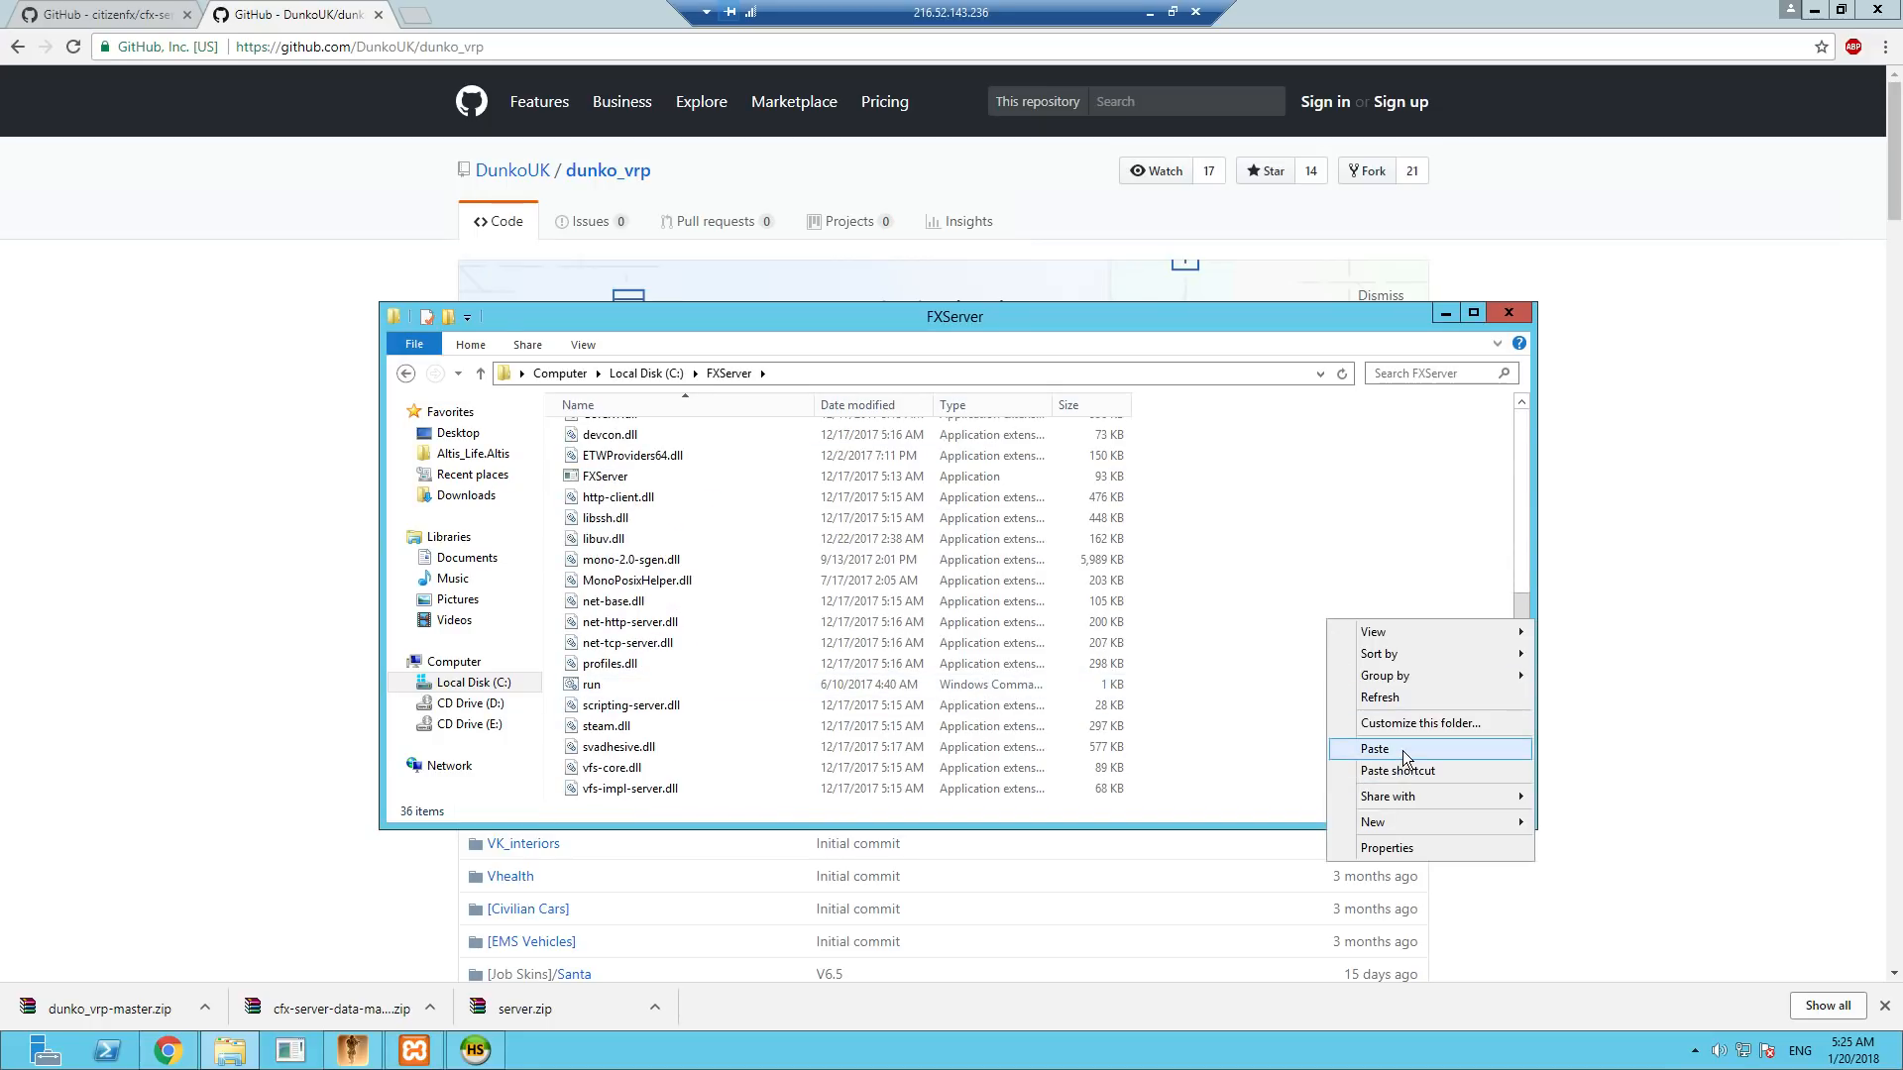
left_click(1402, 751)
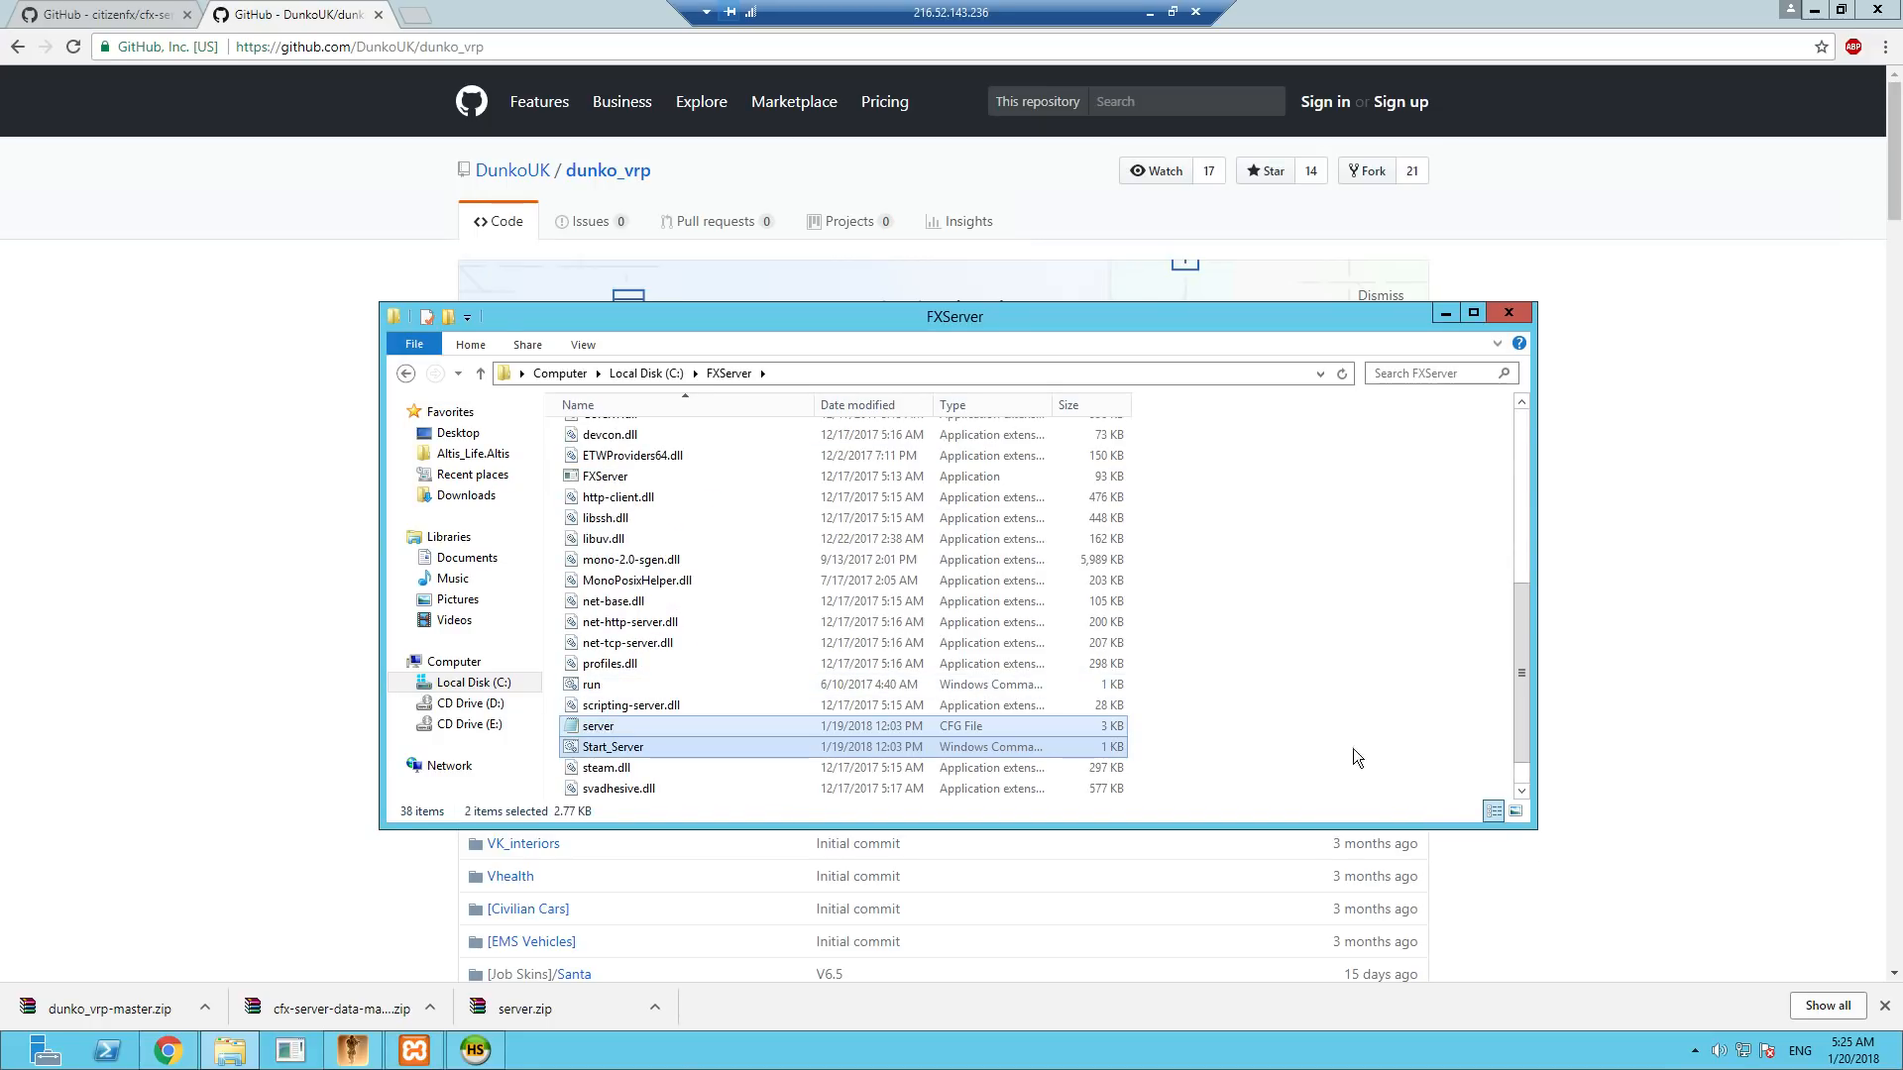
- Open server.cfg from C:\FXServer in Notepad++, review the MySQL connection string and go to the sv_licensekey line
left_click(602, 729)
right_click(595, 729)
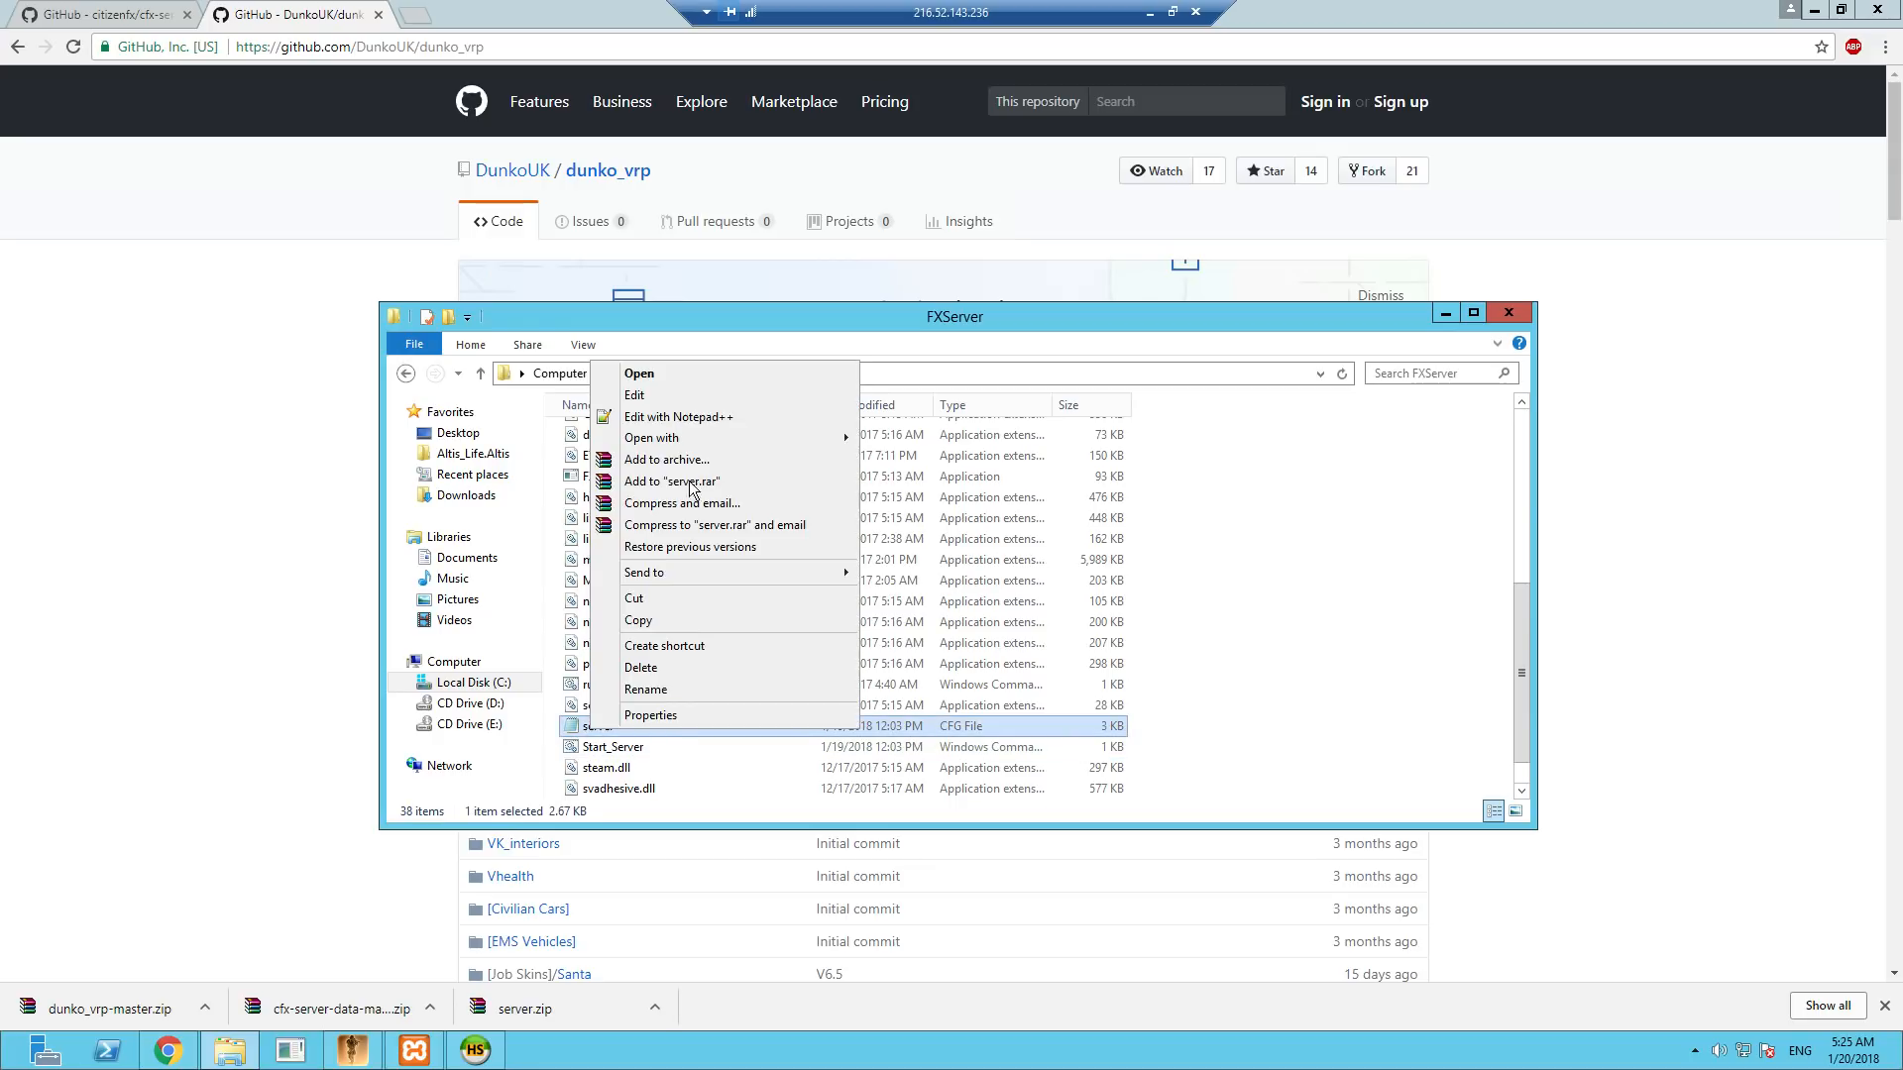
left_click(678, 417)
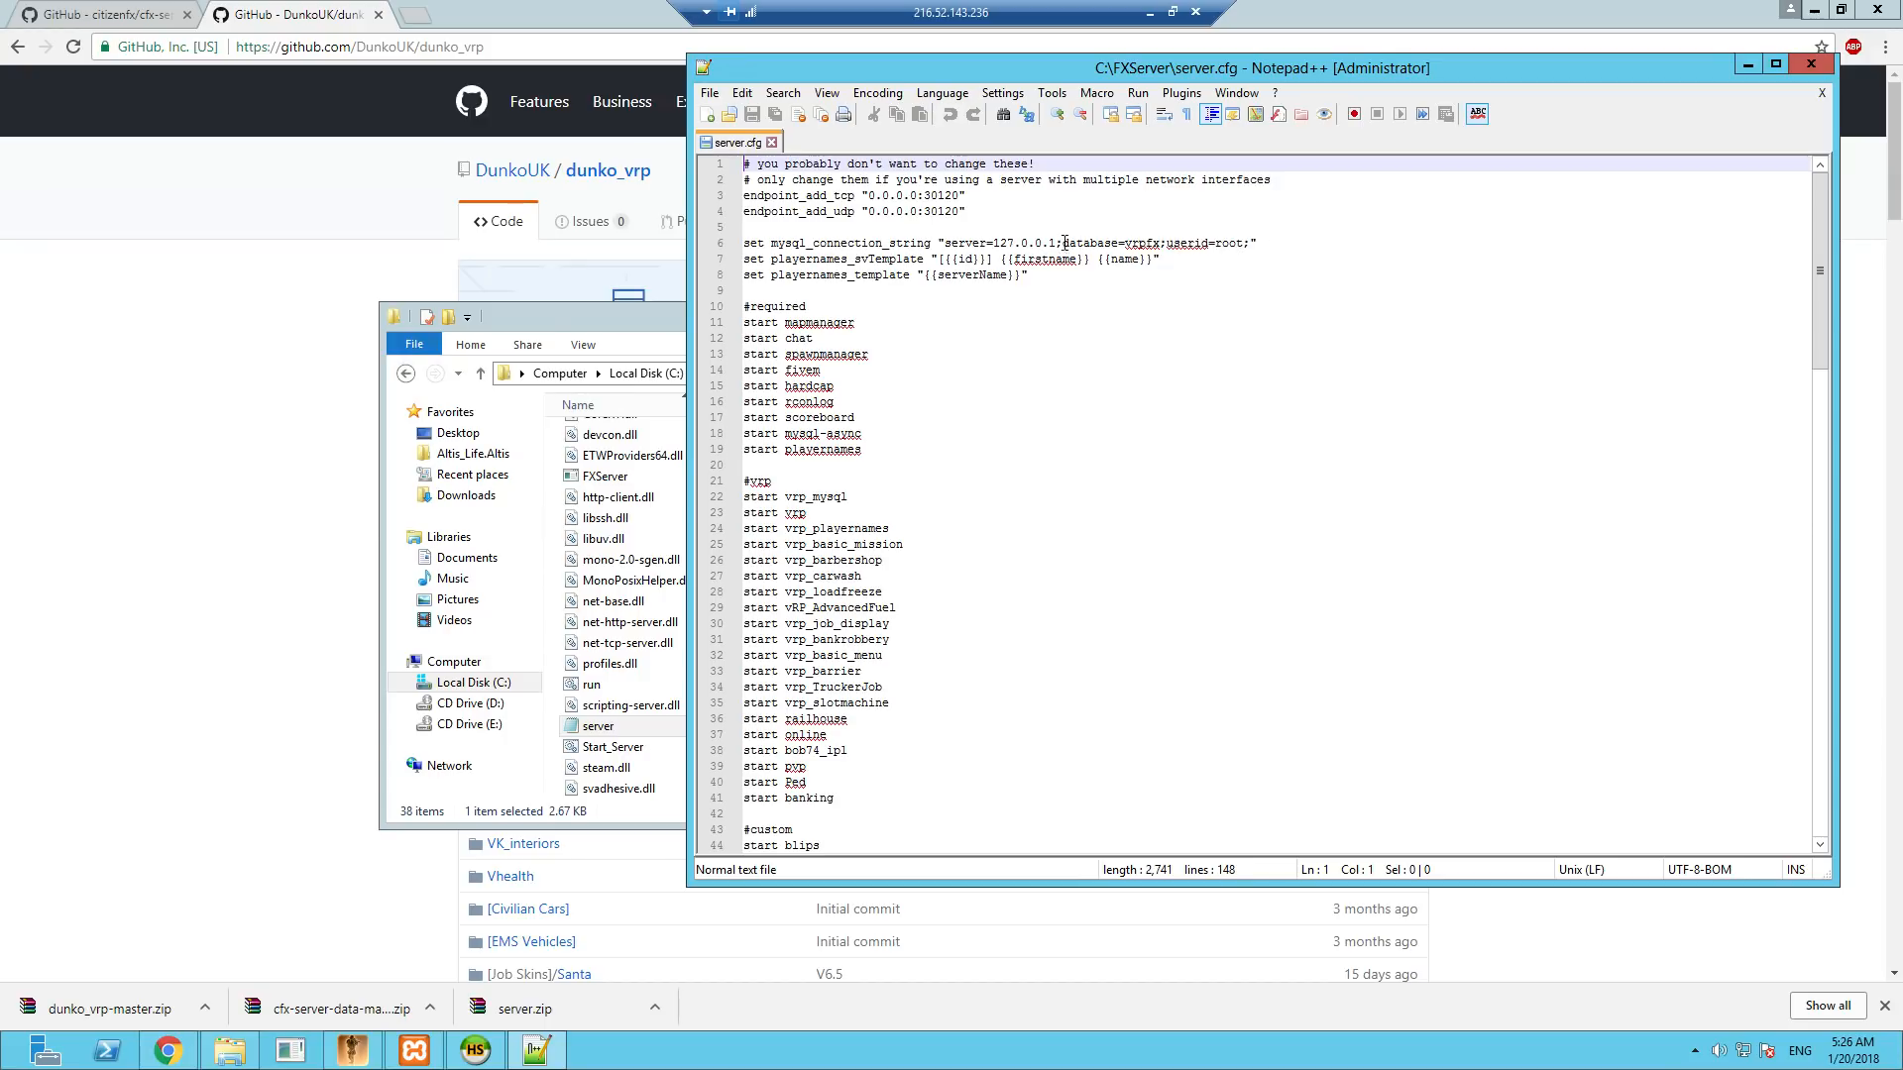
left_click(1148, 245)
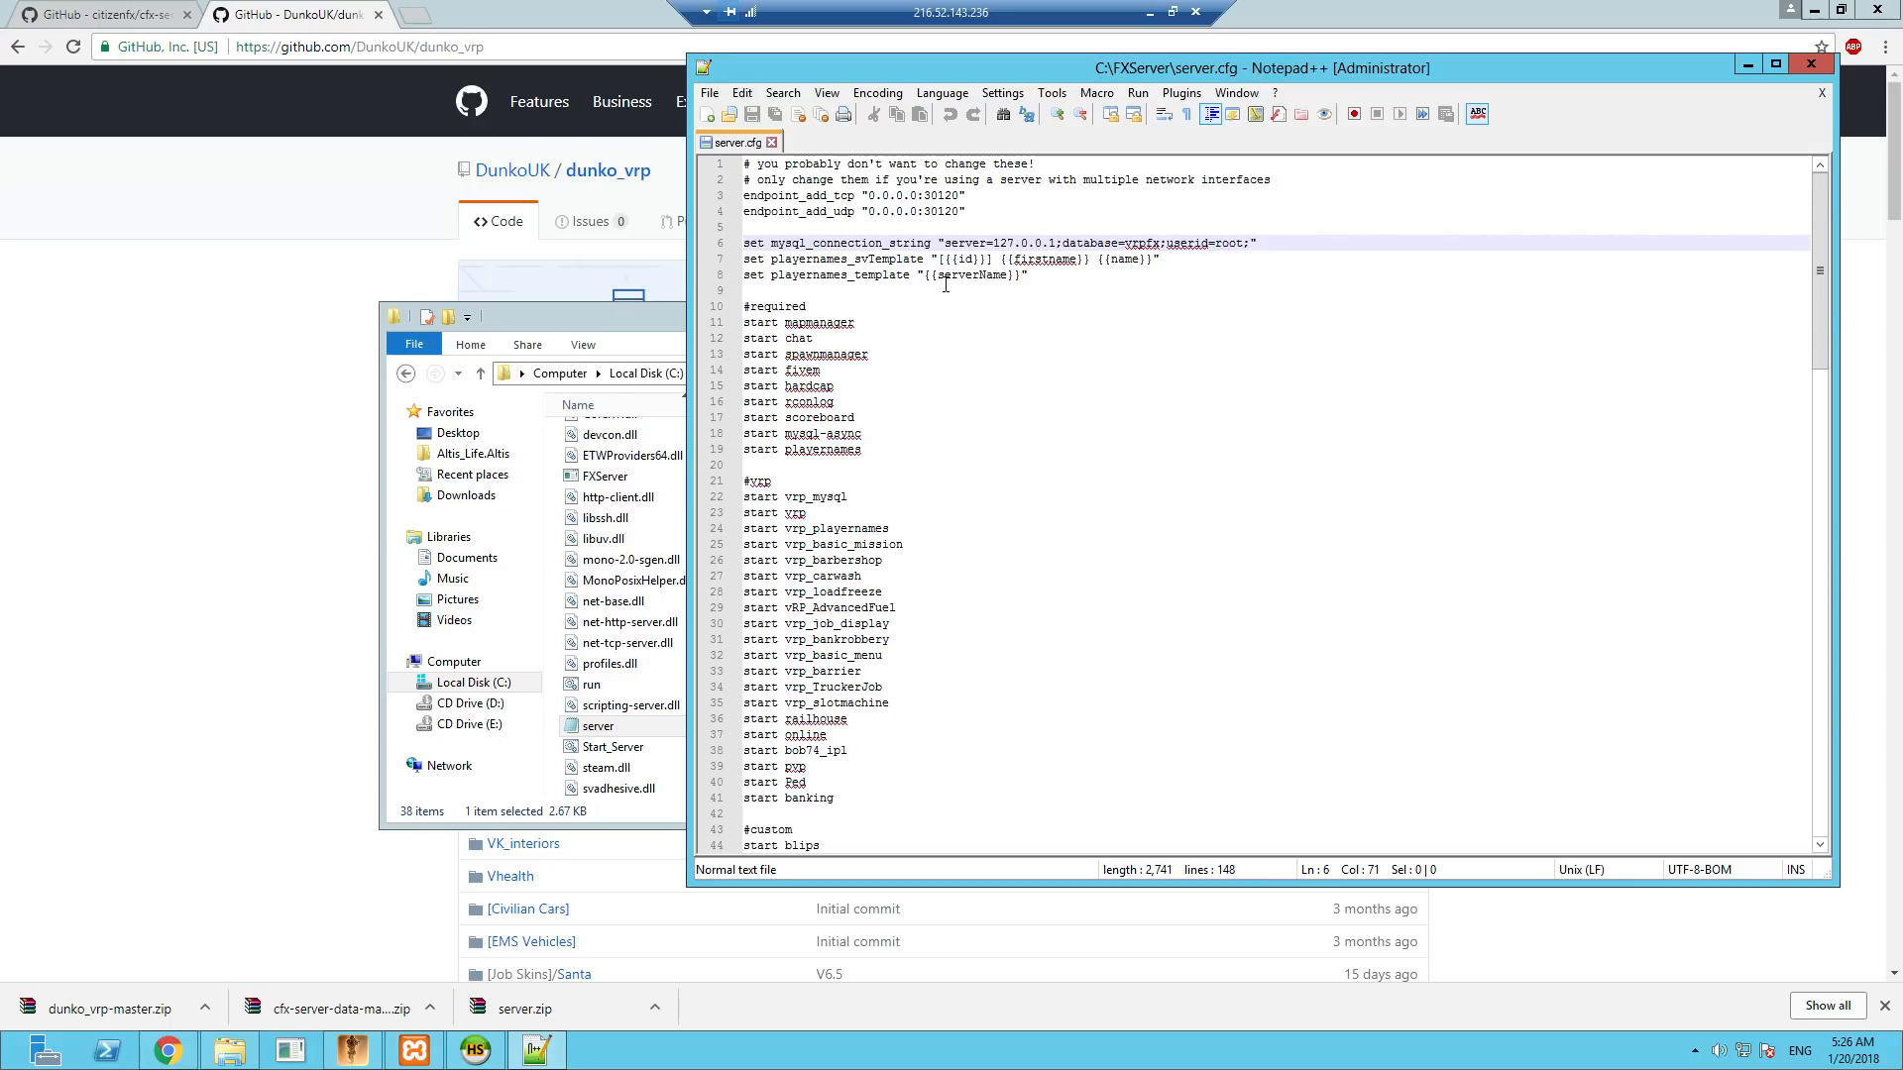
scroll(932, 443, "down", 20)
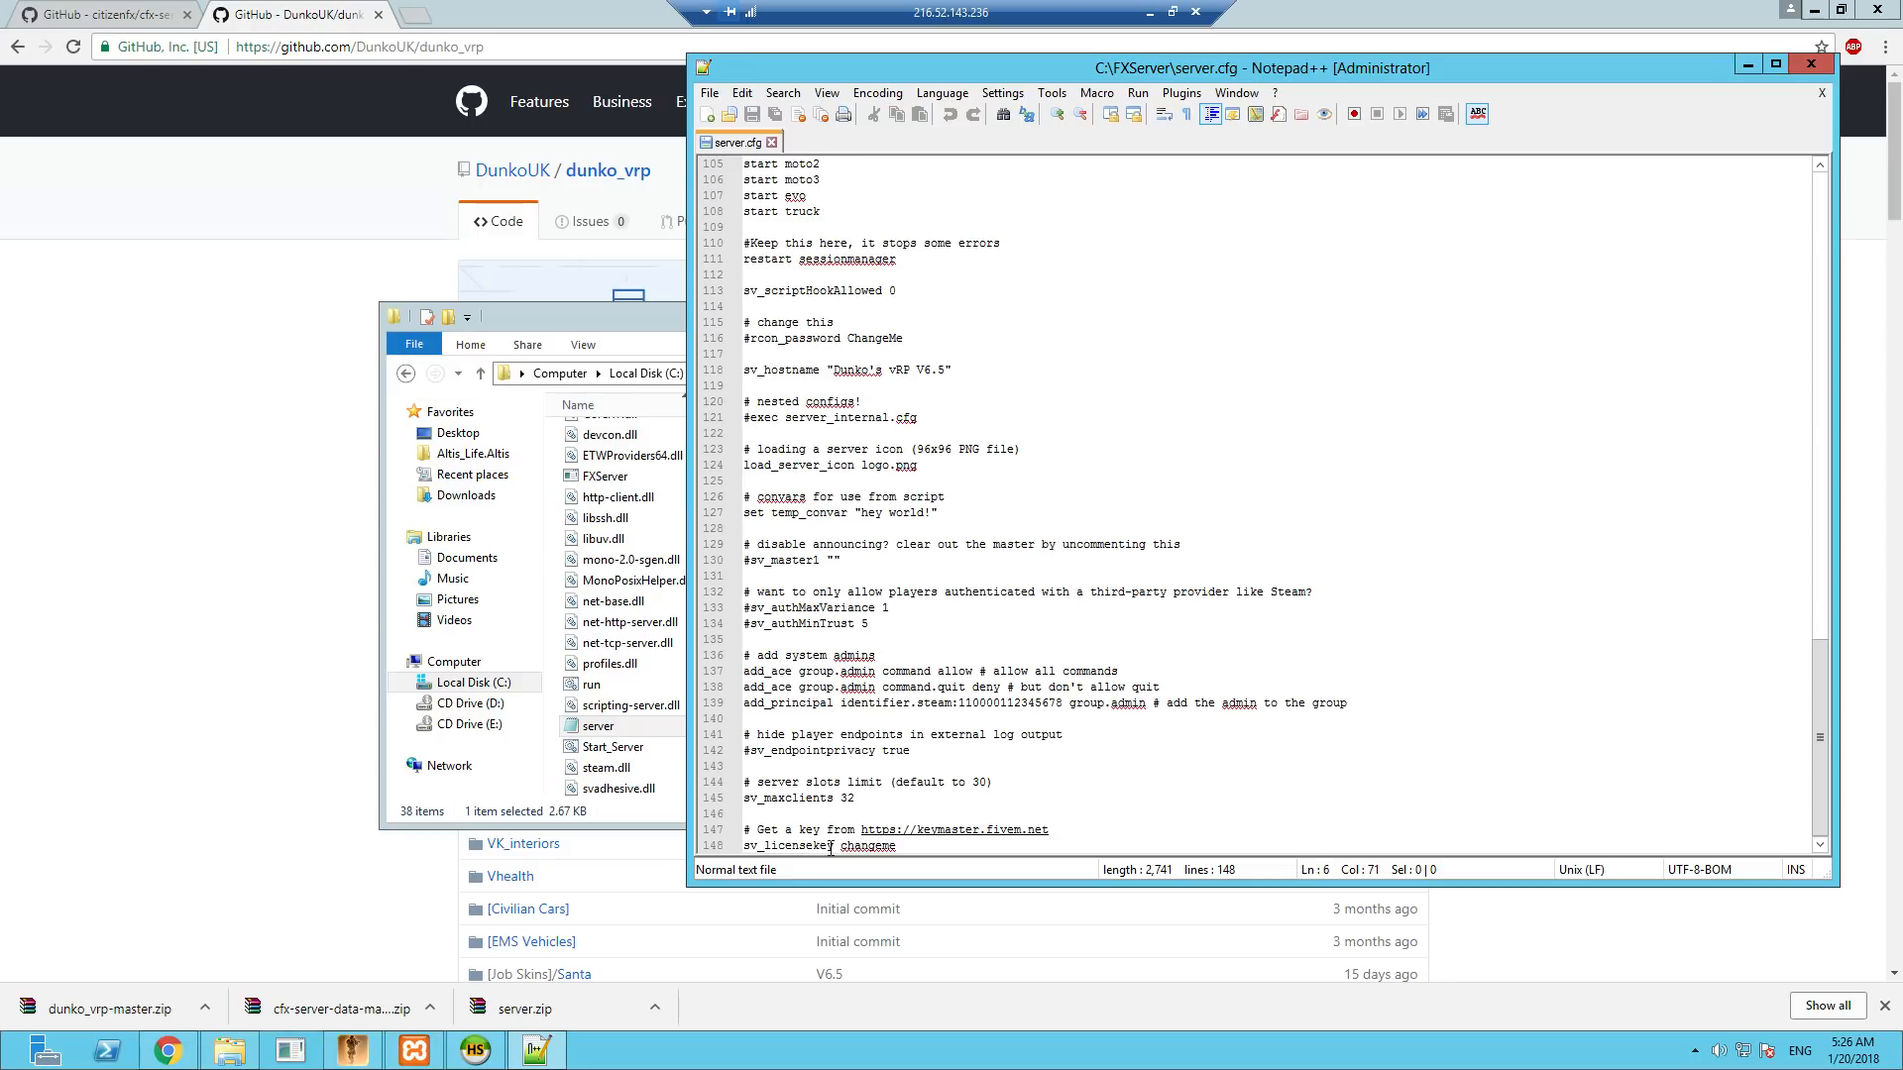
left_click(860, 849)
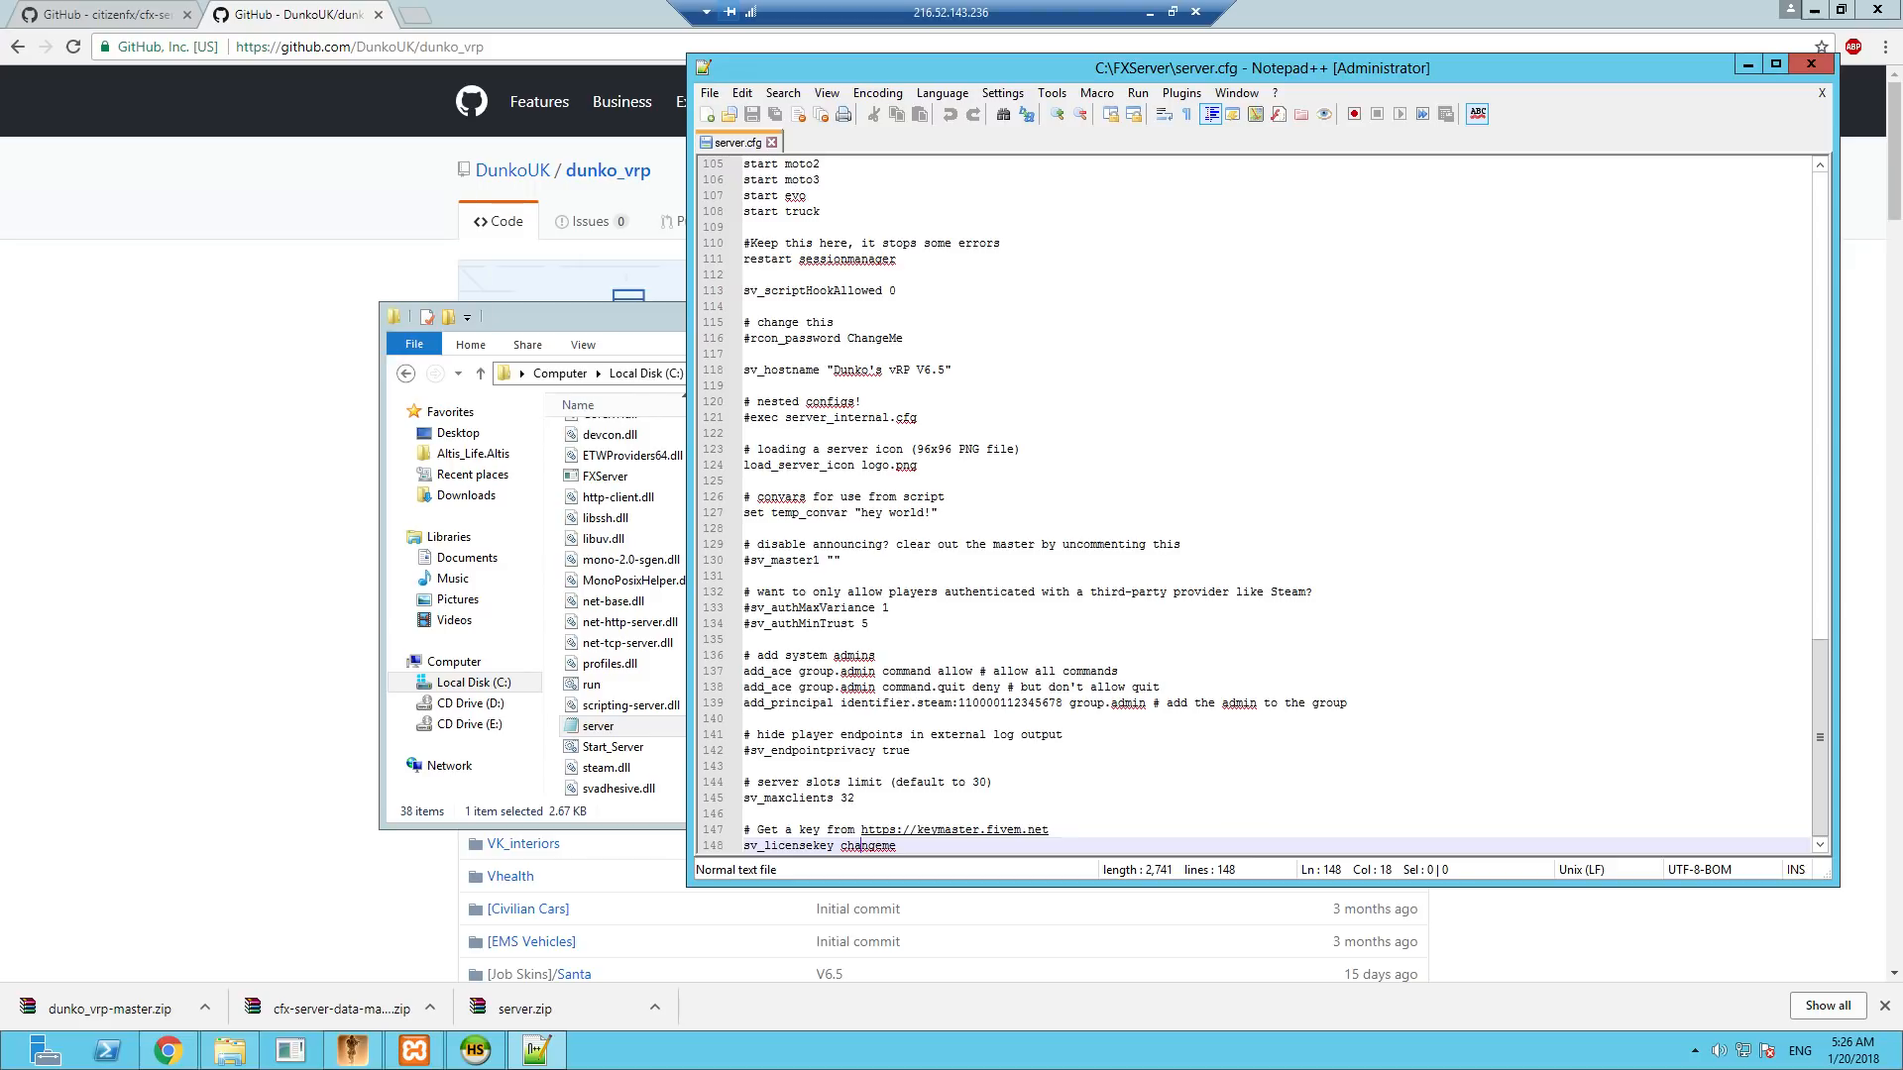
left_click(972, 830)
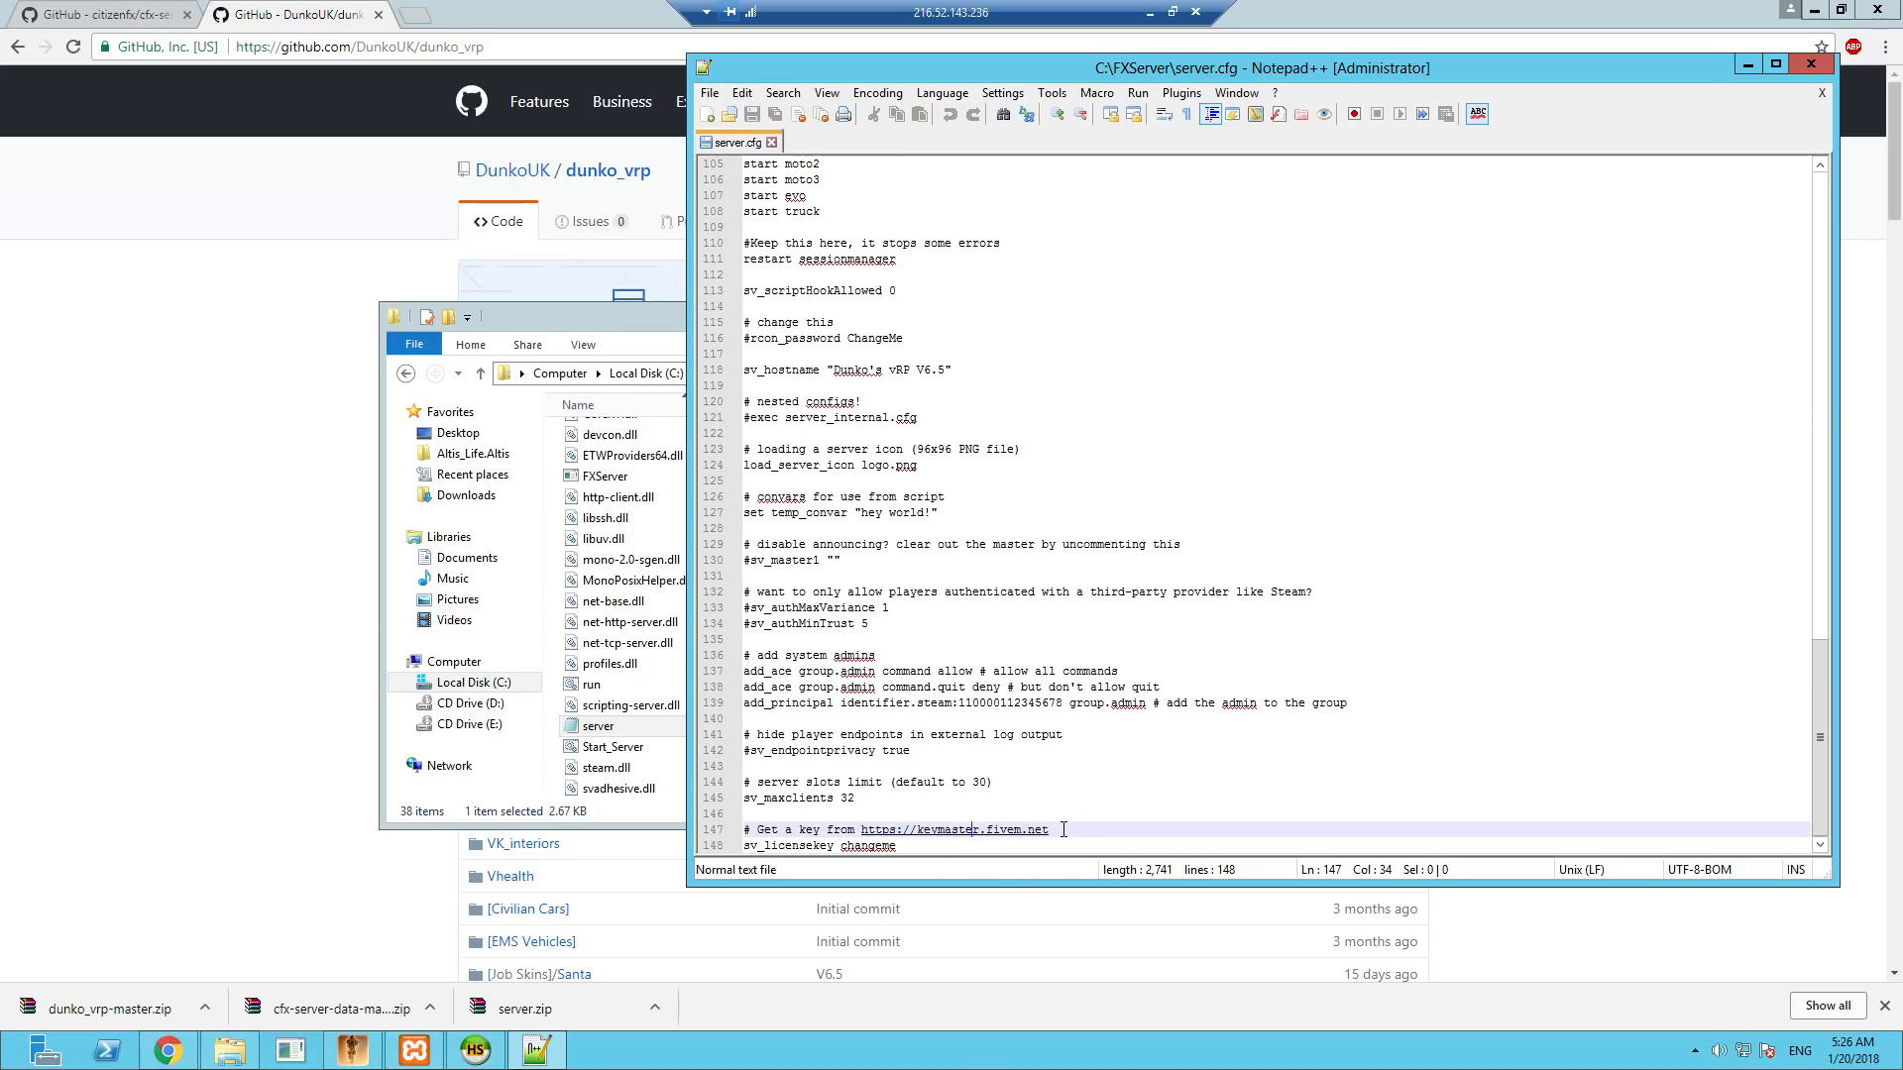
left_click_drag(1048, 835, 860, 835)
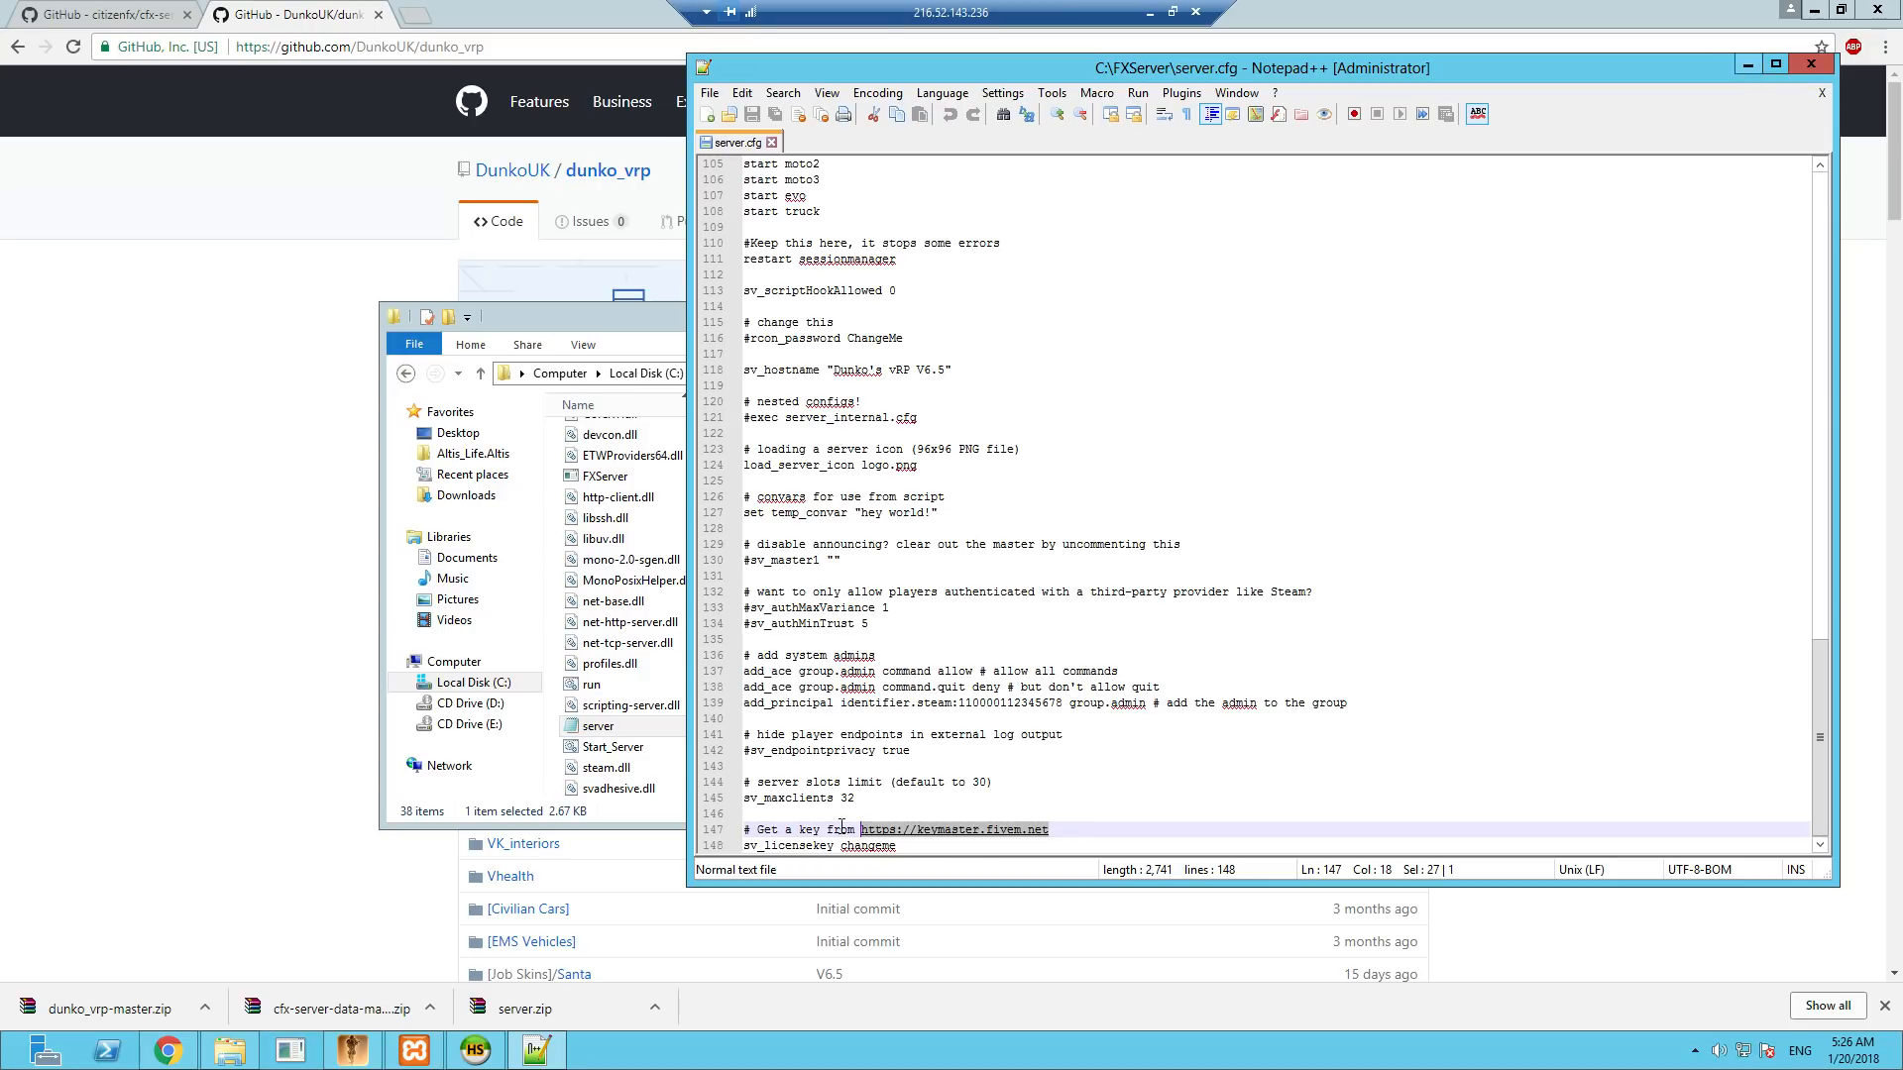
right_click(977, 826)
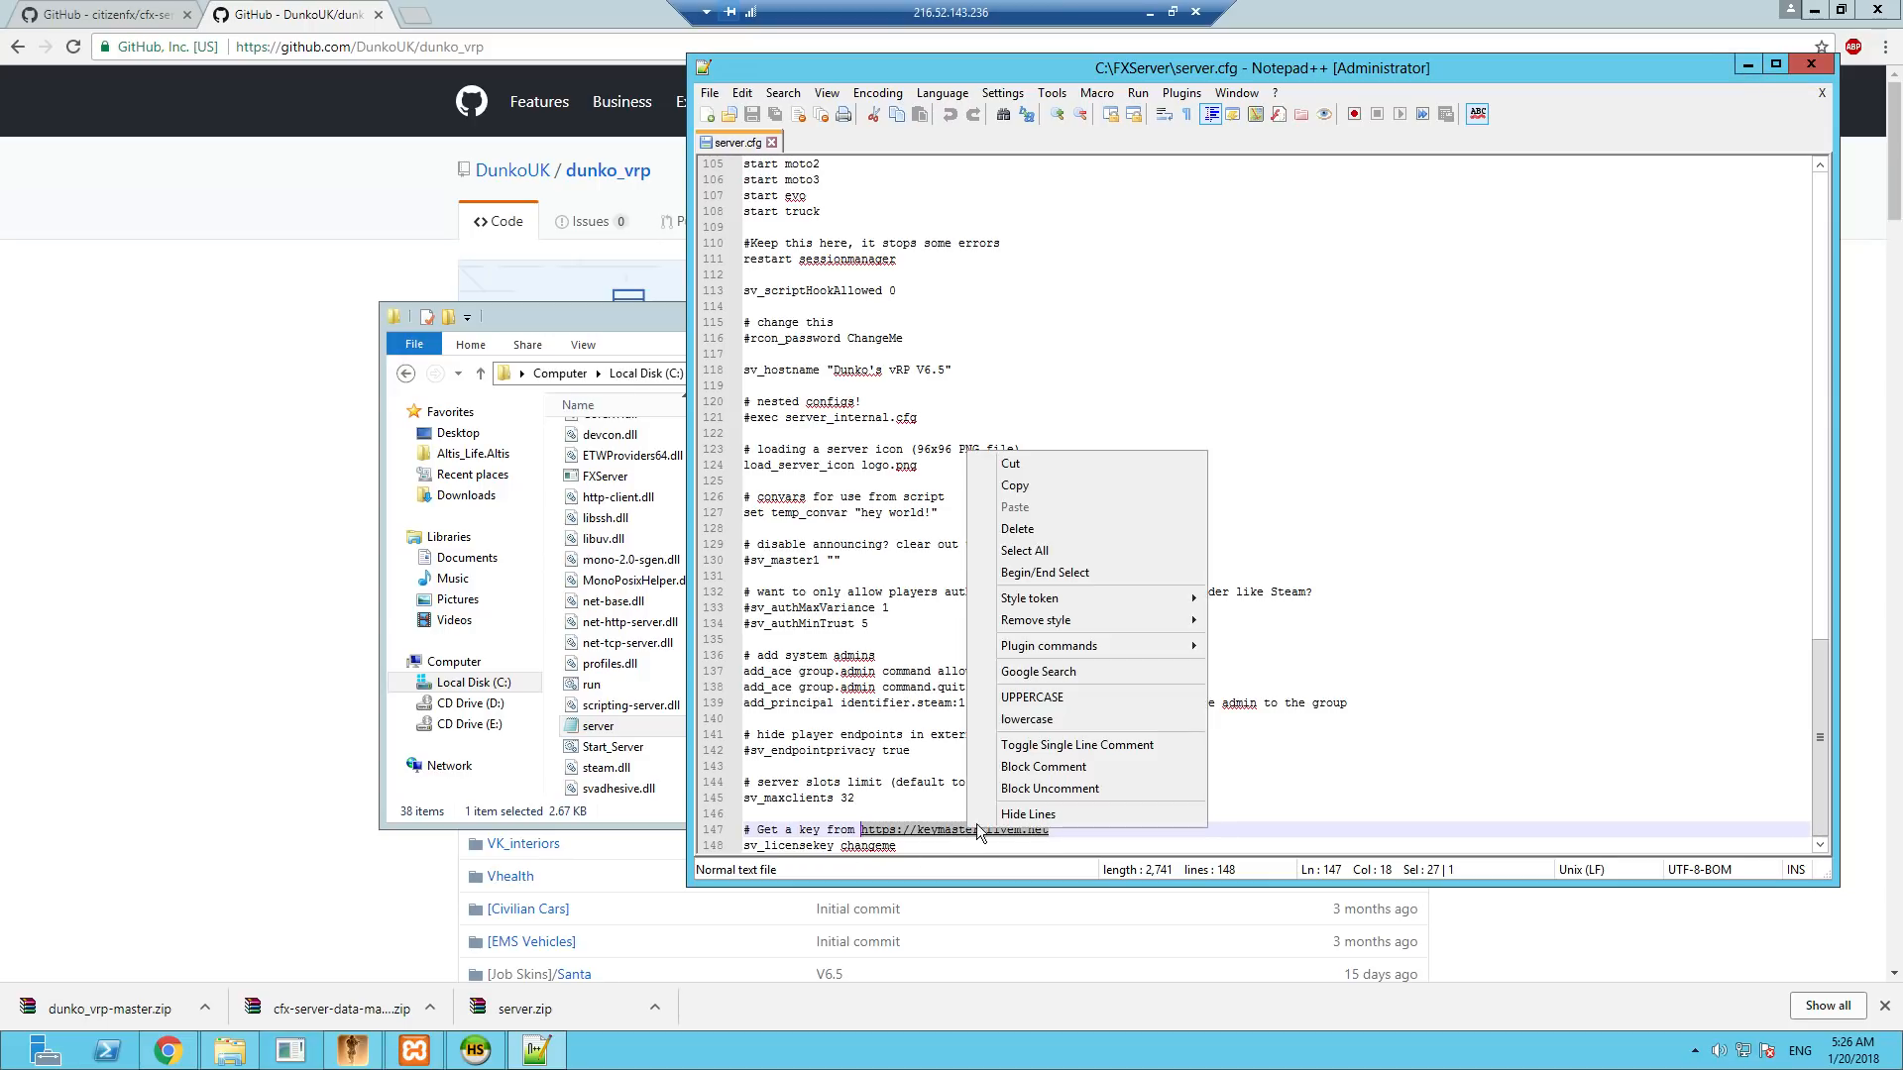
left_click(1083, 484)
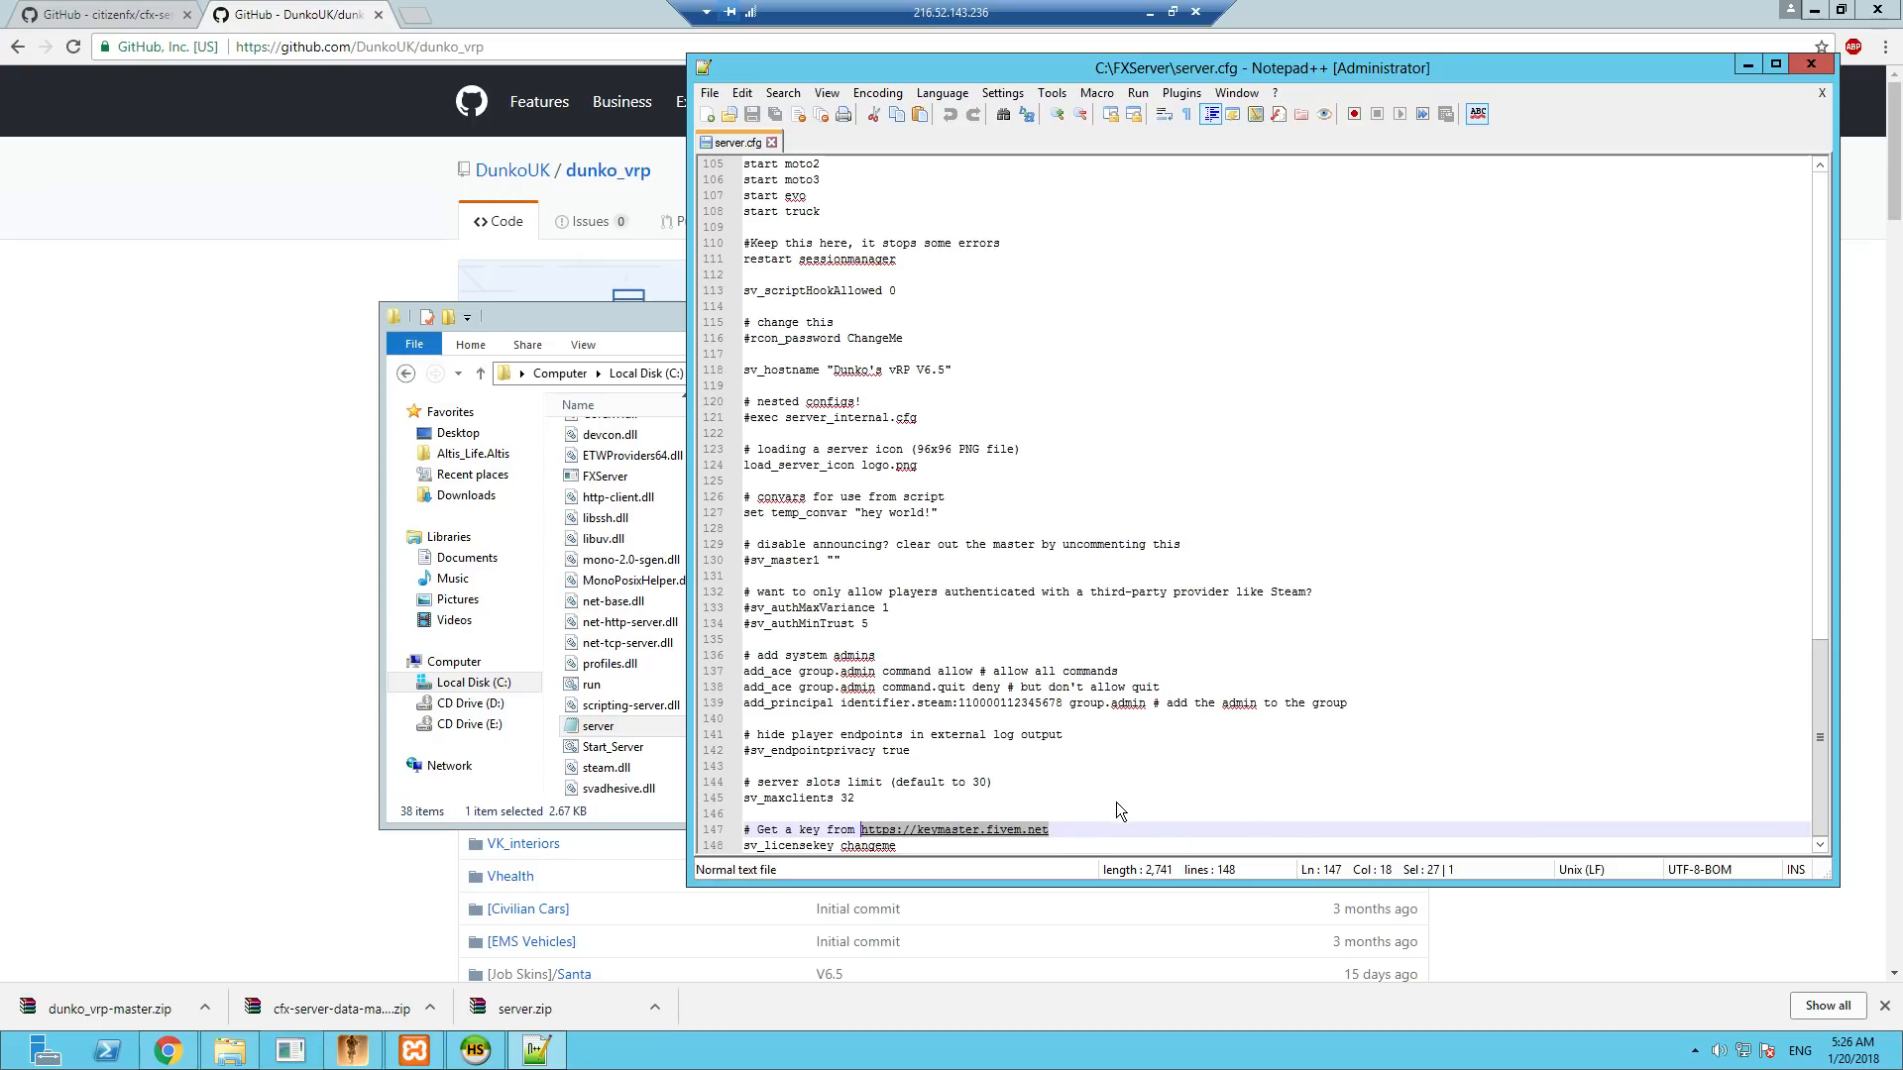
double_click(864, 846)
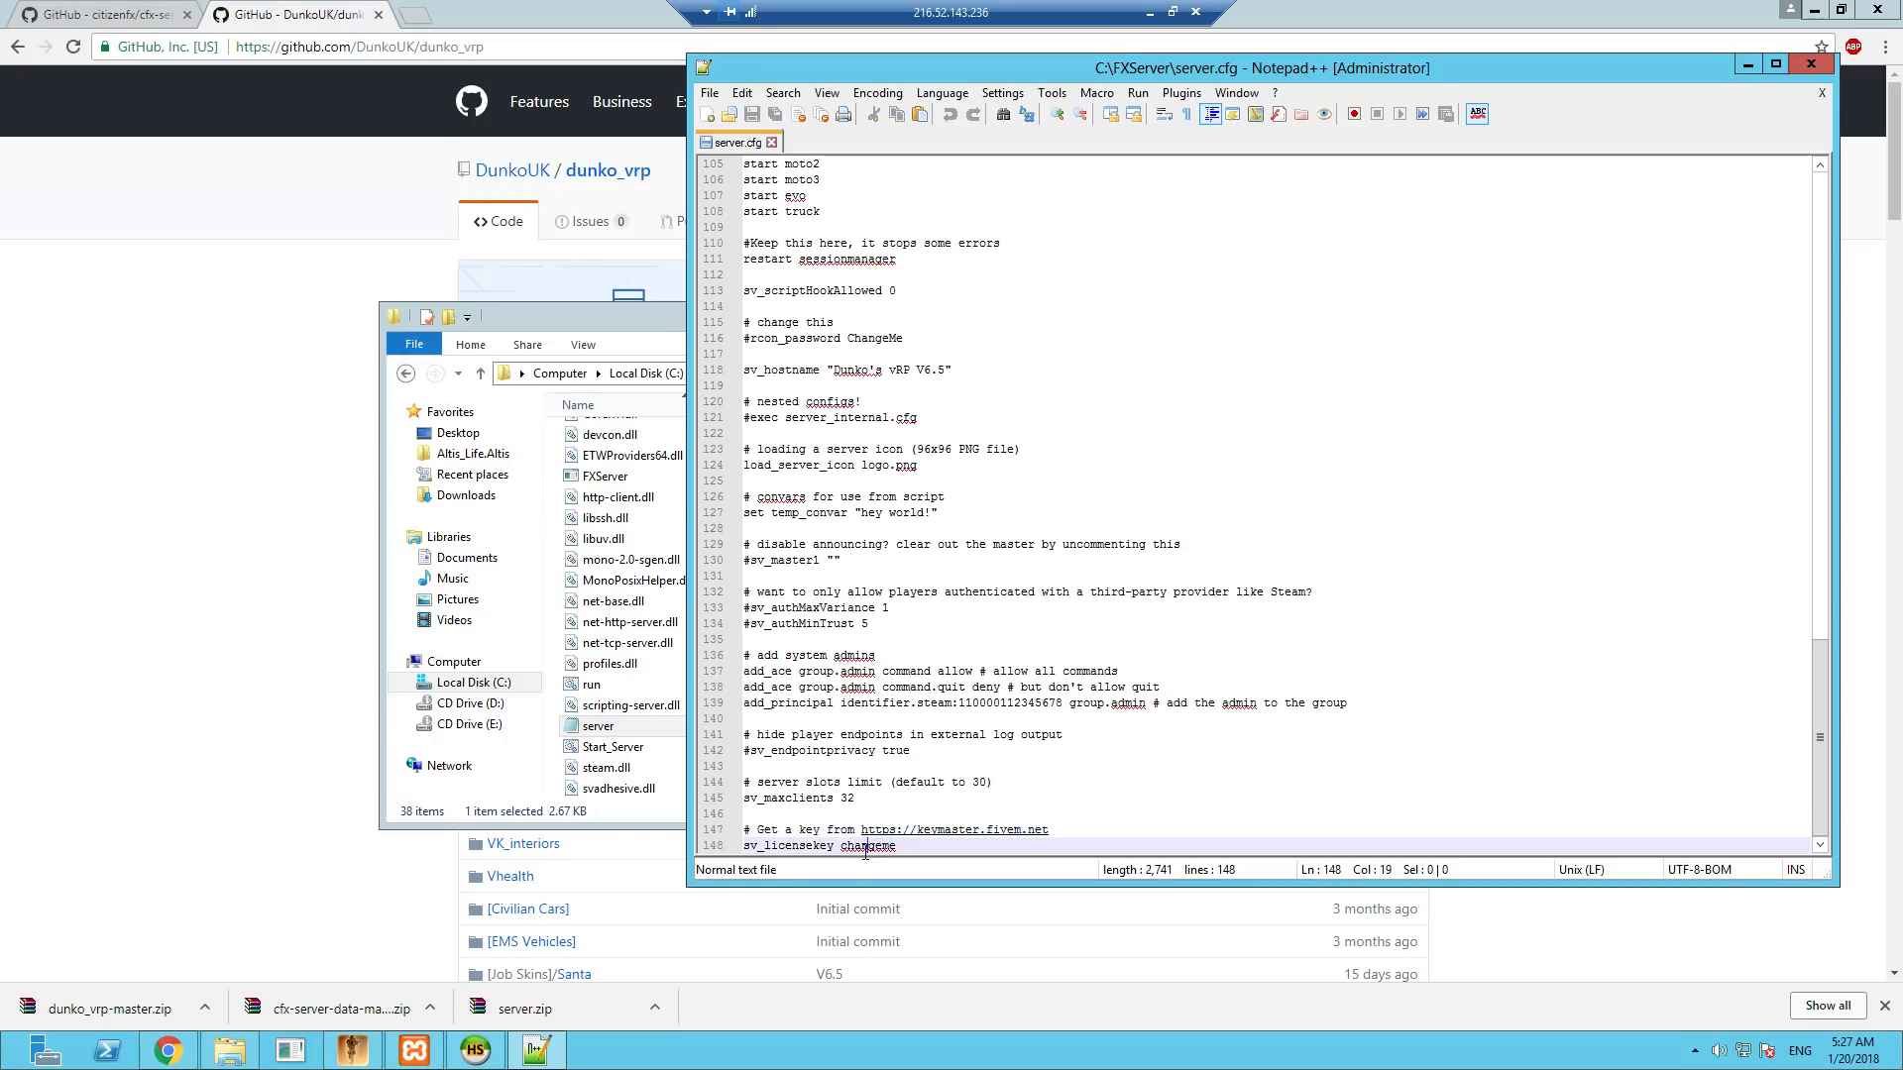
- Replace the sv_licensekey placeholder in server.cfg with the copied licence key and set sv_hostname to "igta"
right_click(864, 847)
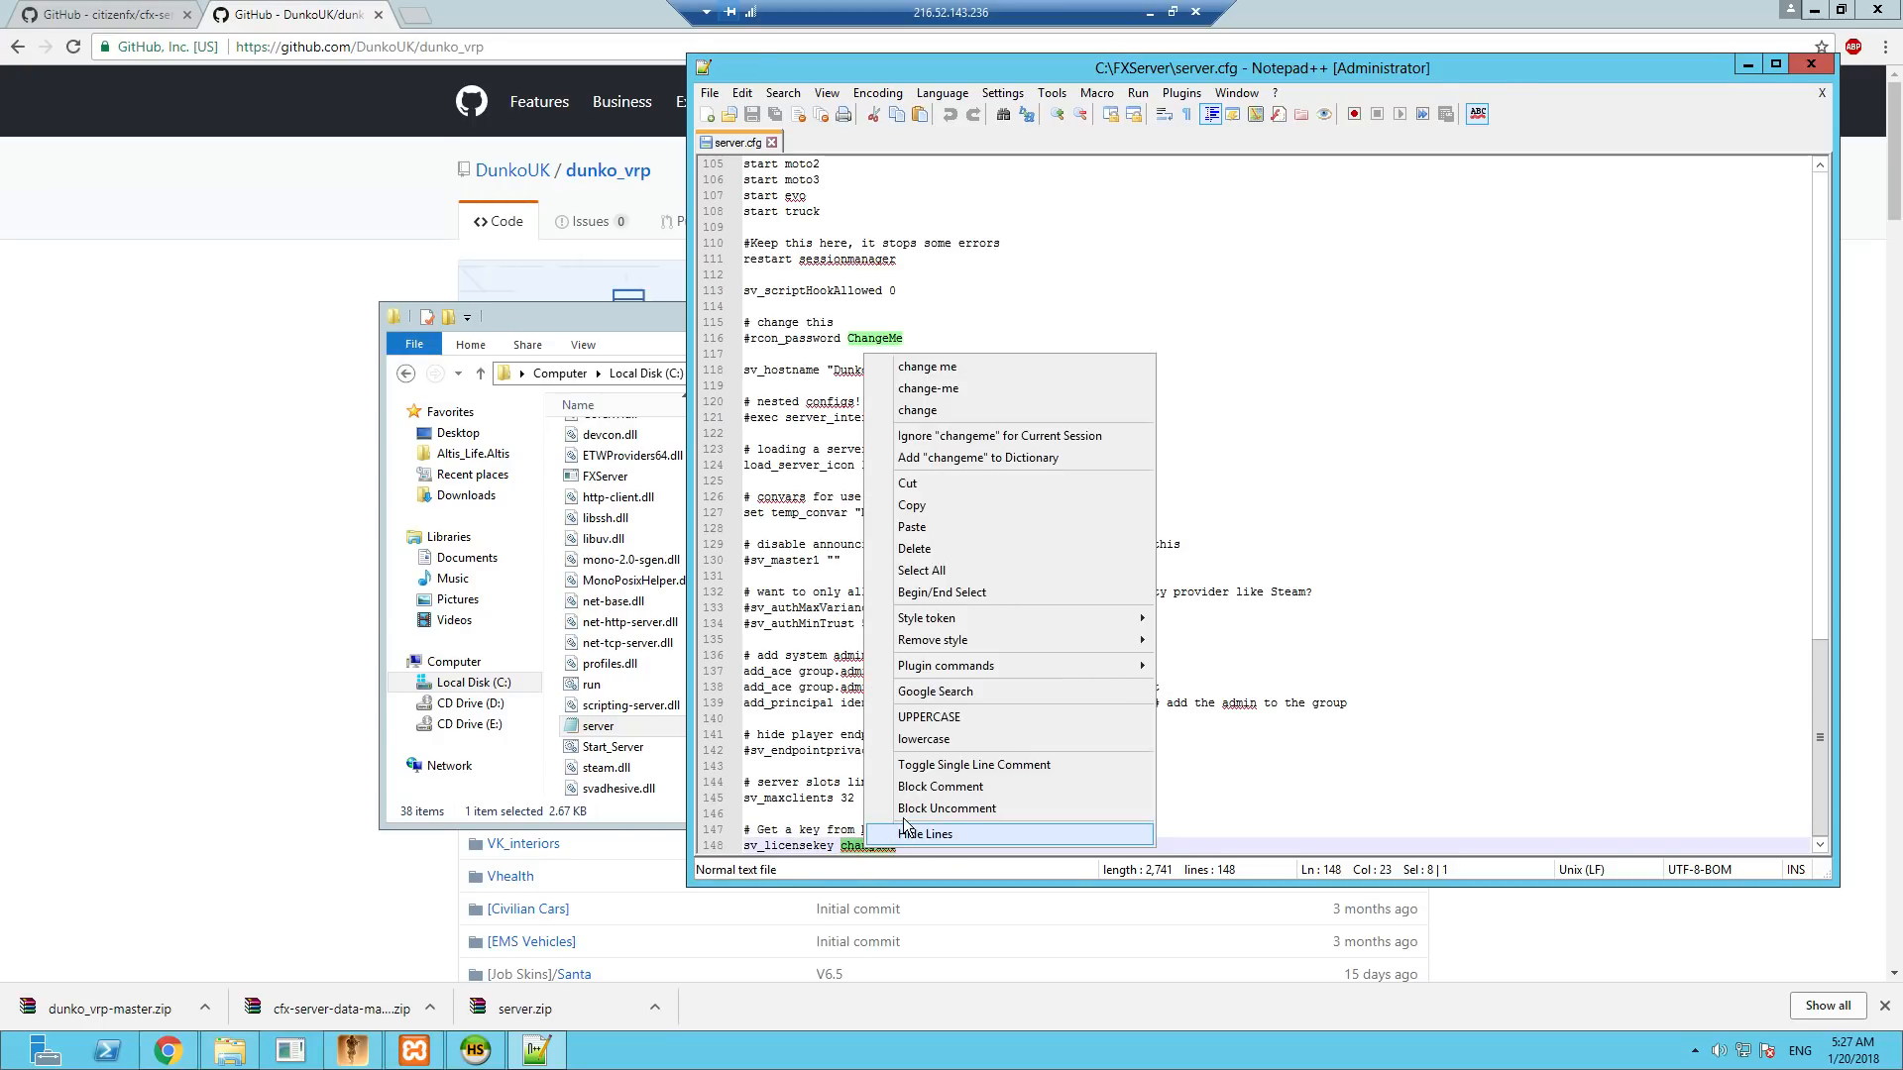
left_click(938, 529)
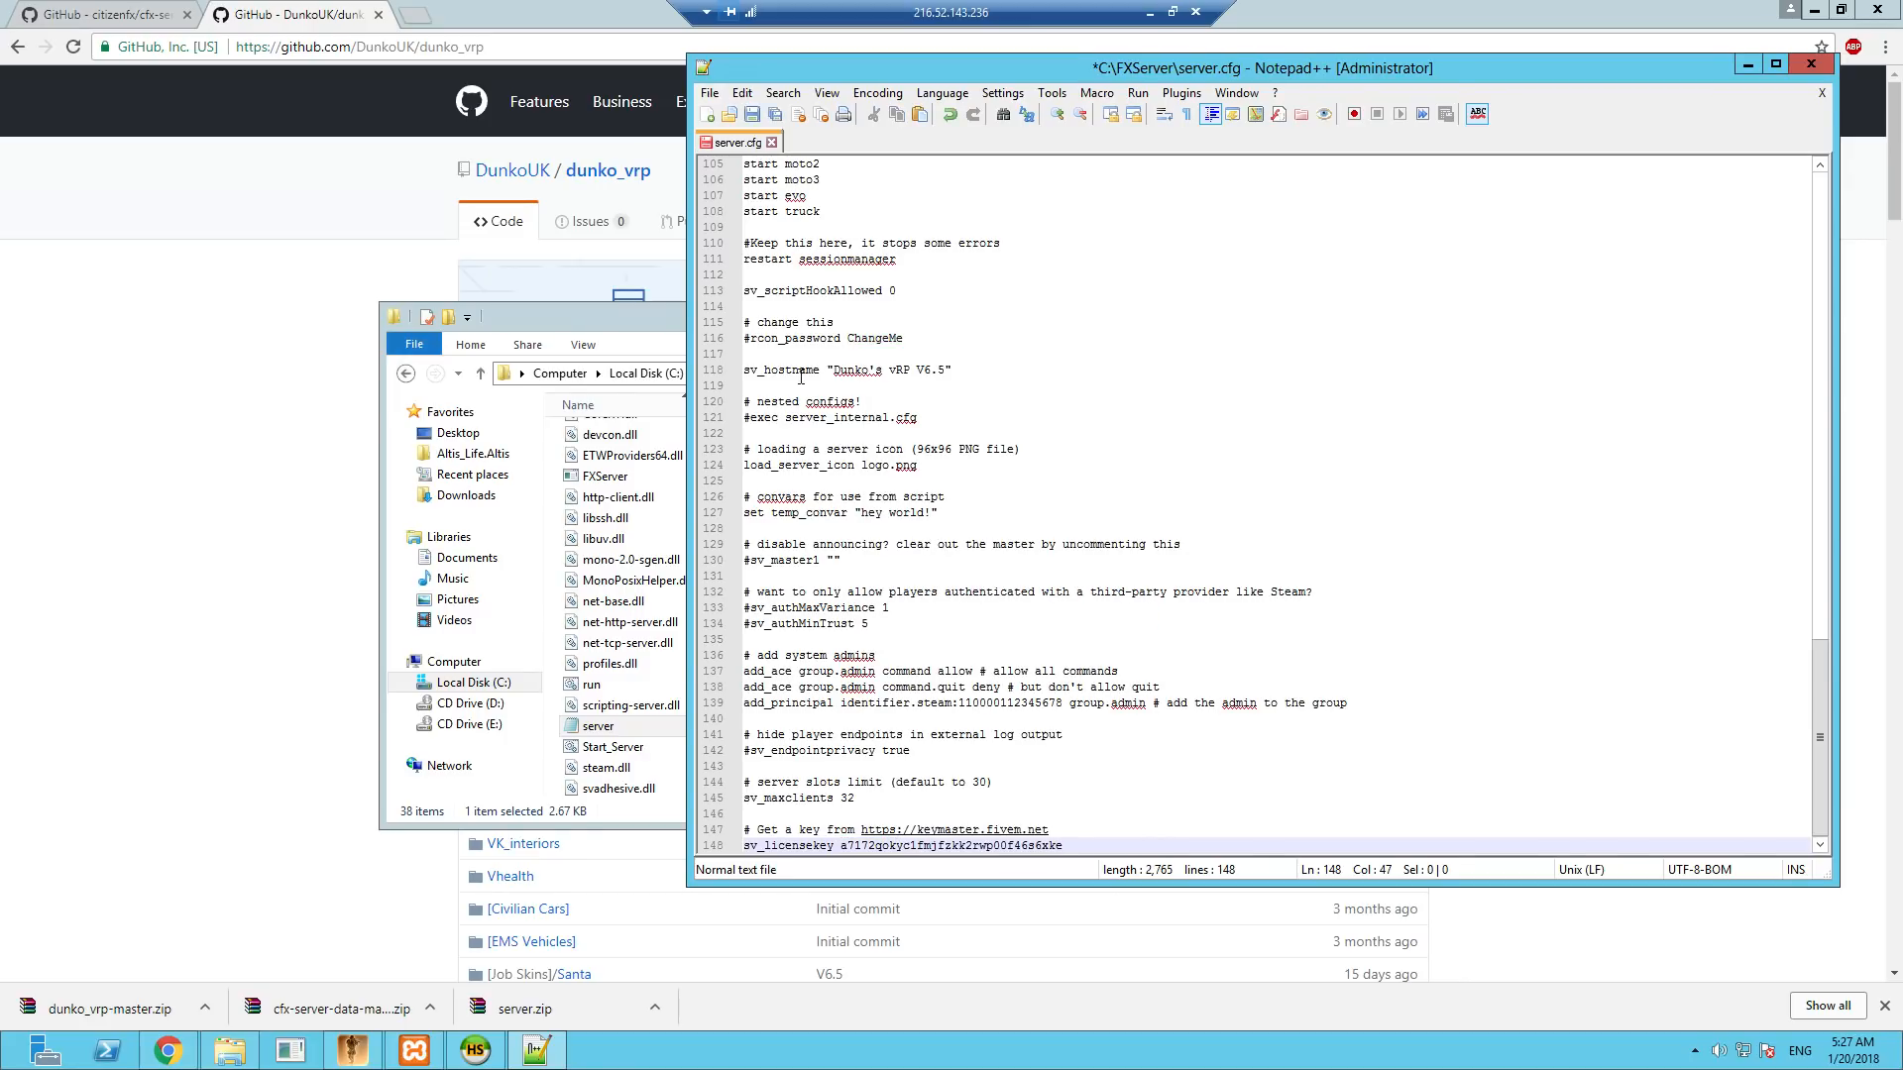
left_click_drag(835, 369, 948, 370)
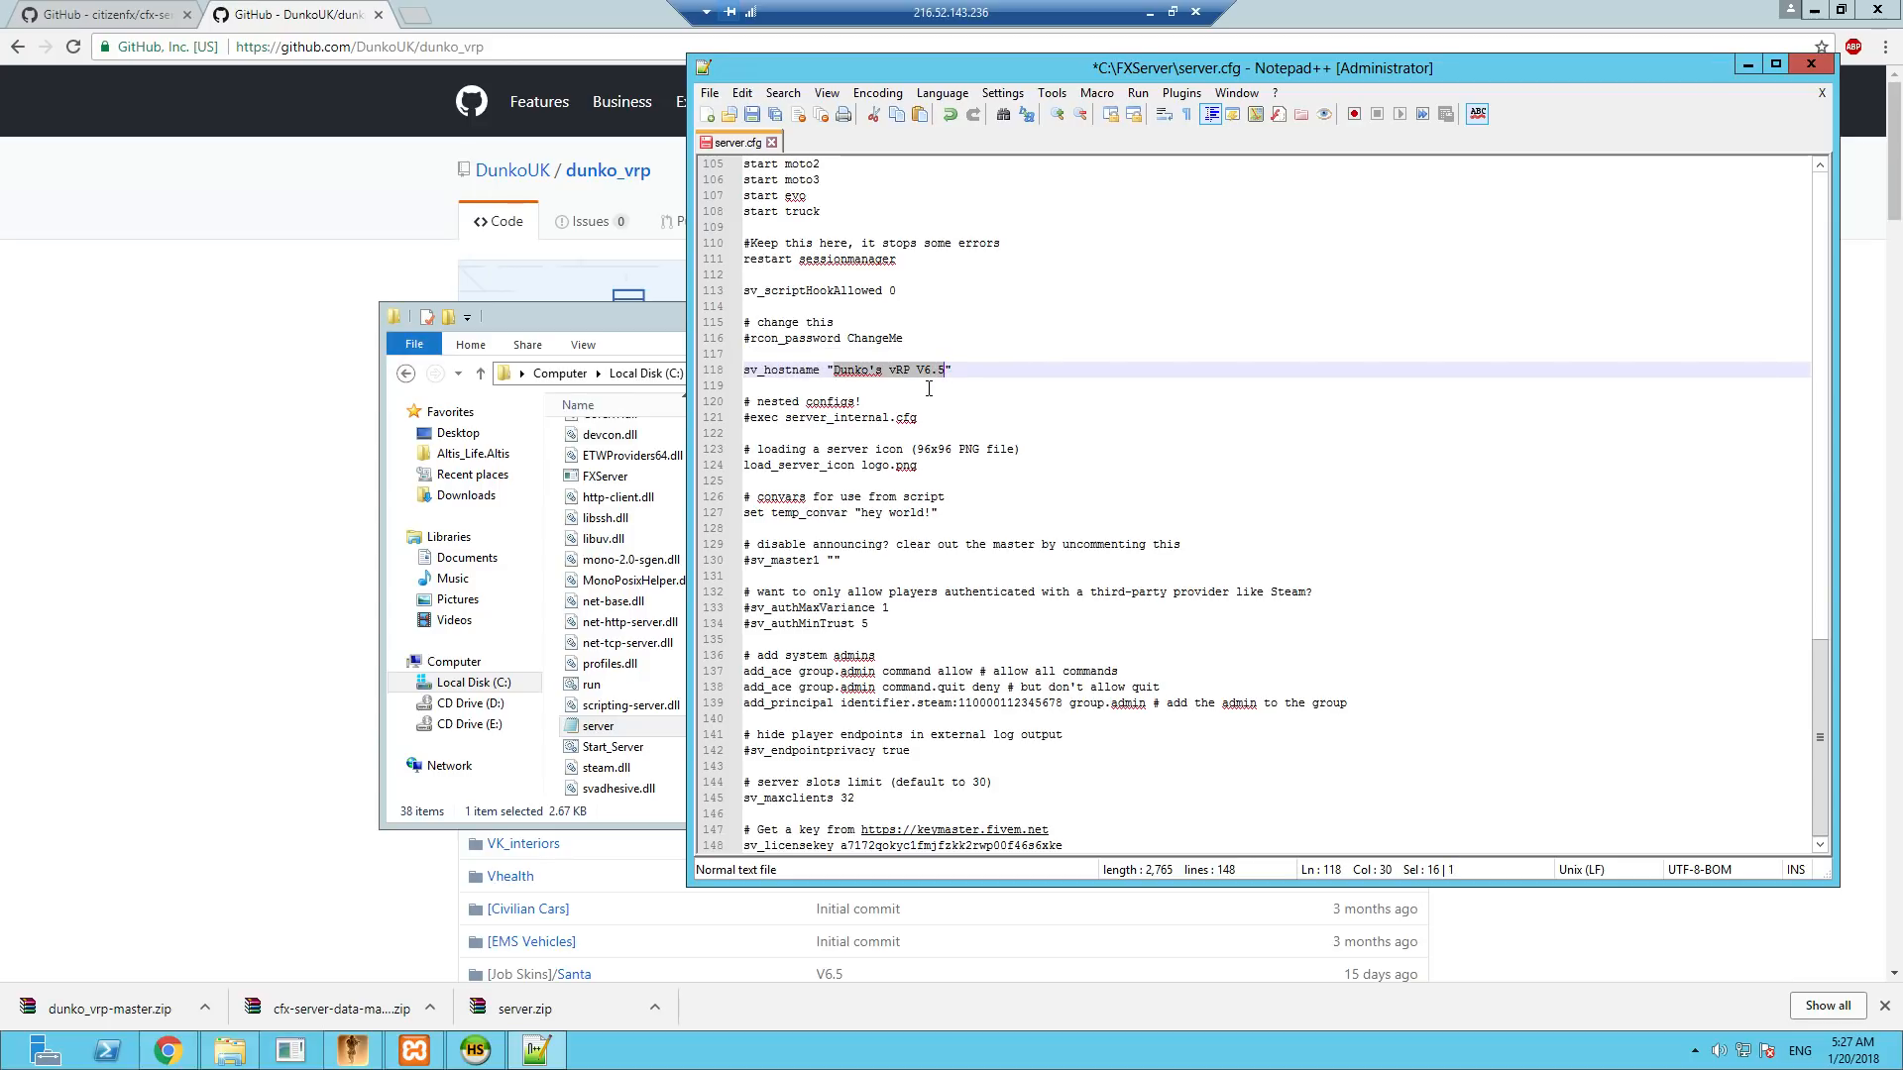
type("igta")
left_click(929, 389)
- Save server.cfg, check its MySQL connection string and hostname lines, and close Notepad++
scroll(921, 387, "up", 12)
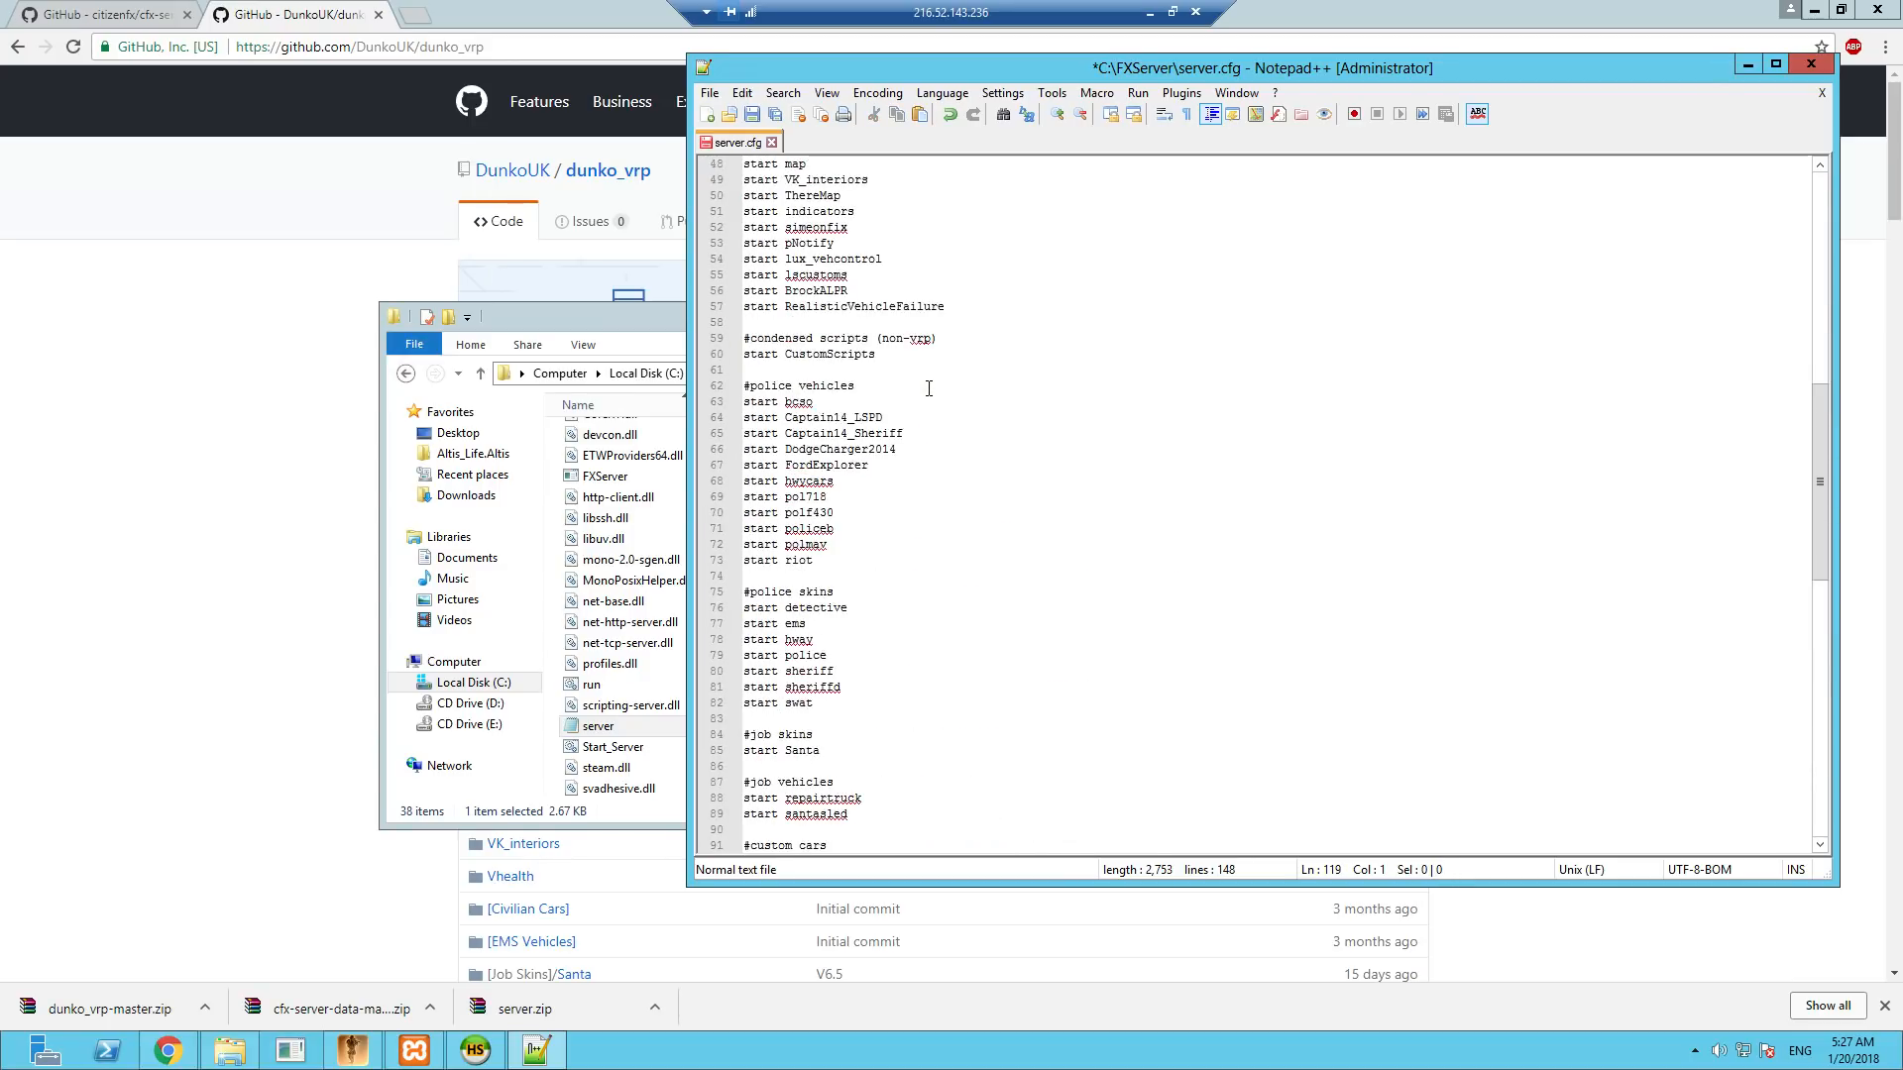
scroll(912, 466, "up", 14)
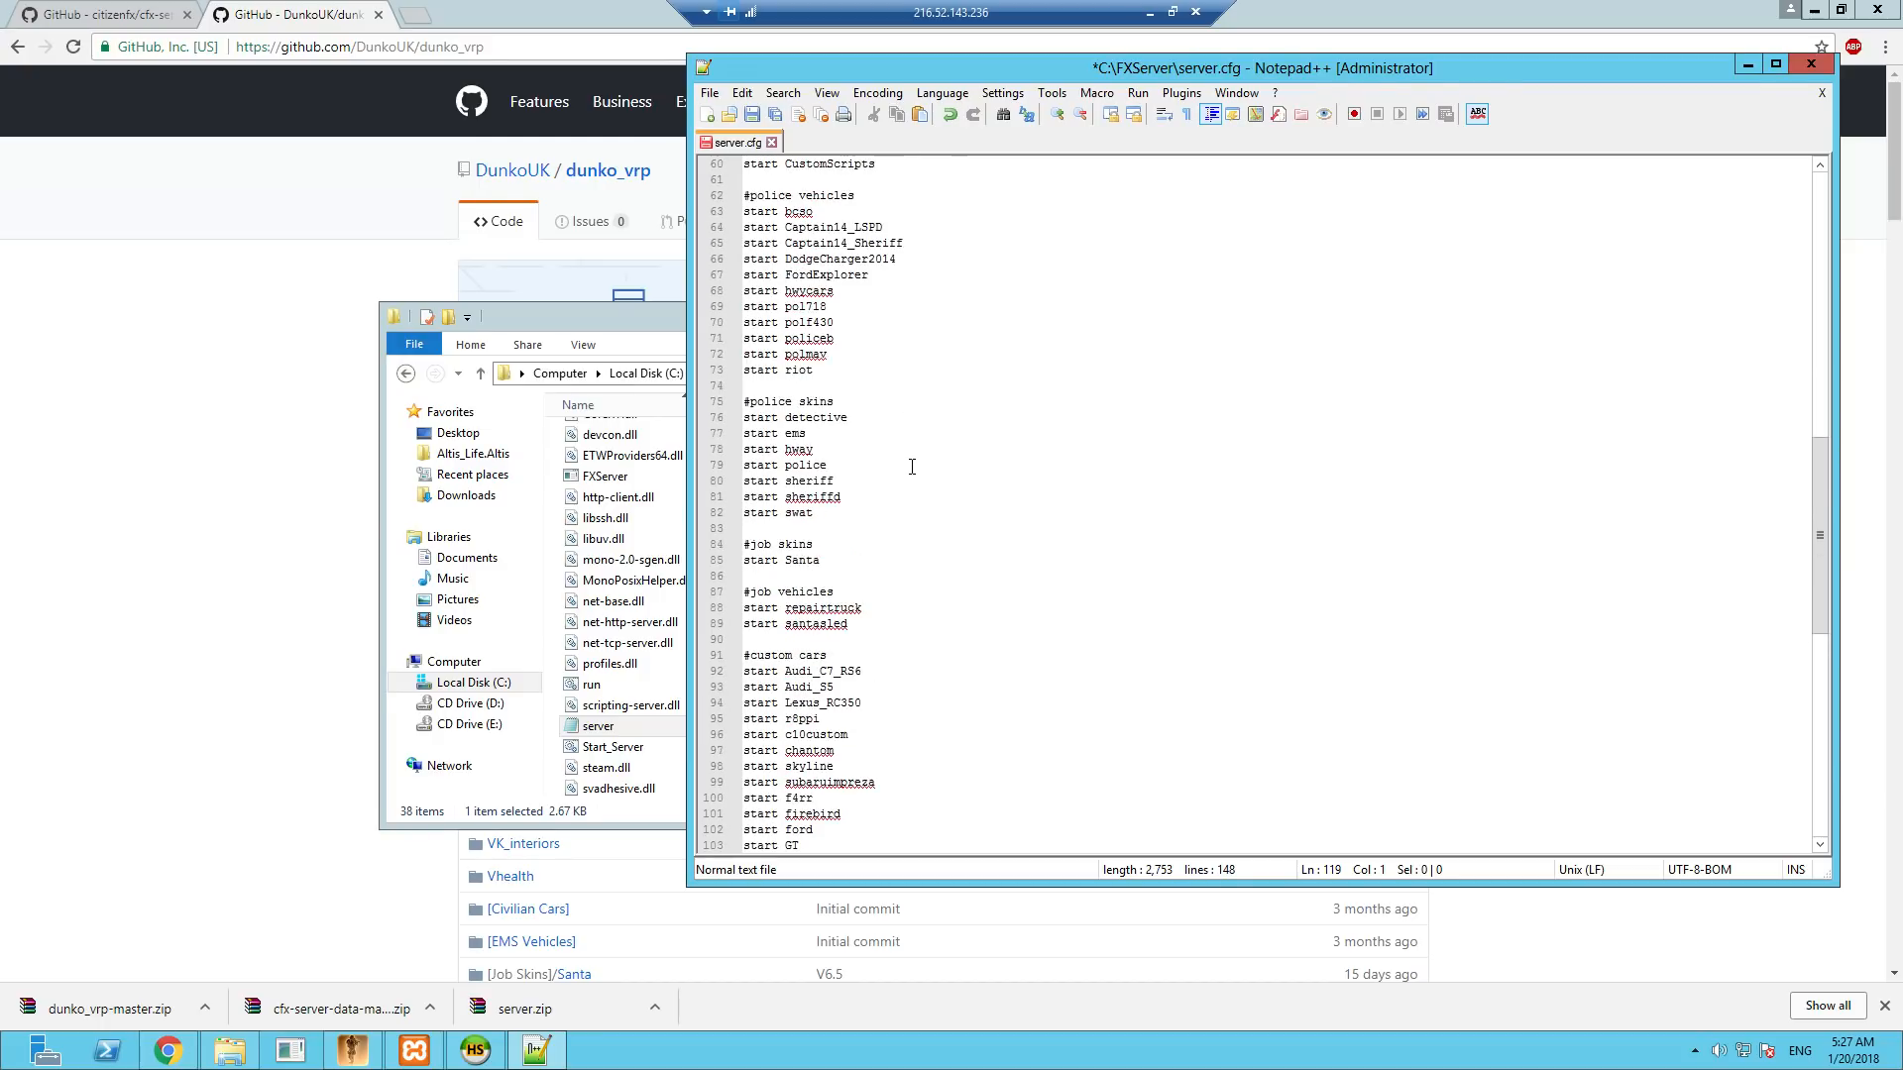
scroll(912, 467, "up", 9)
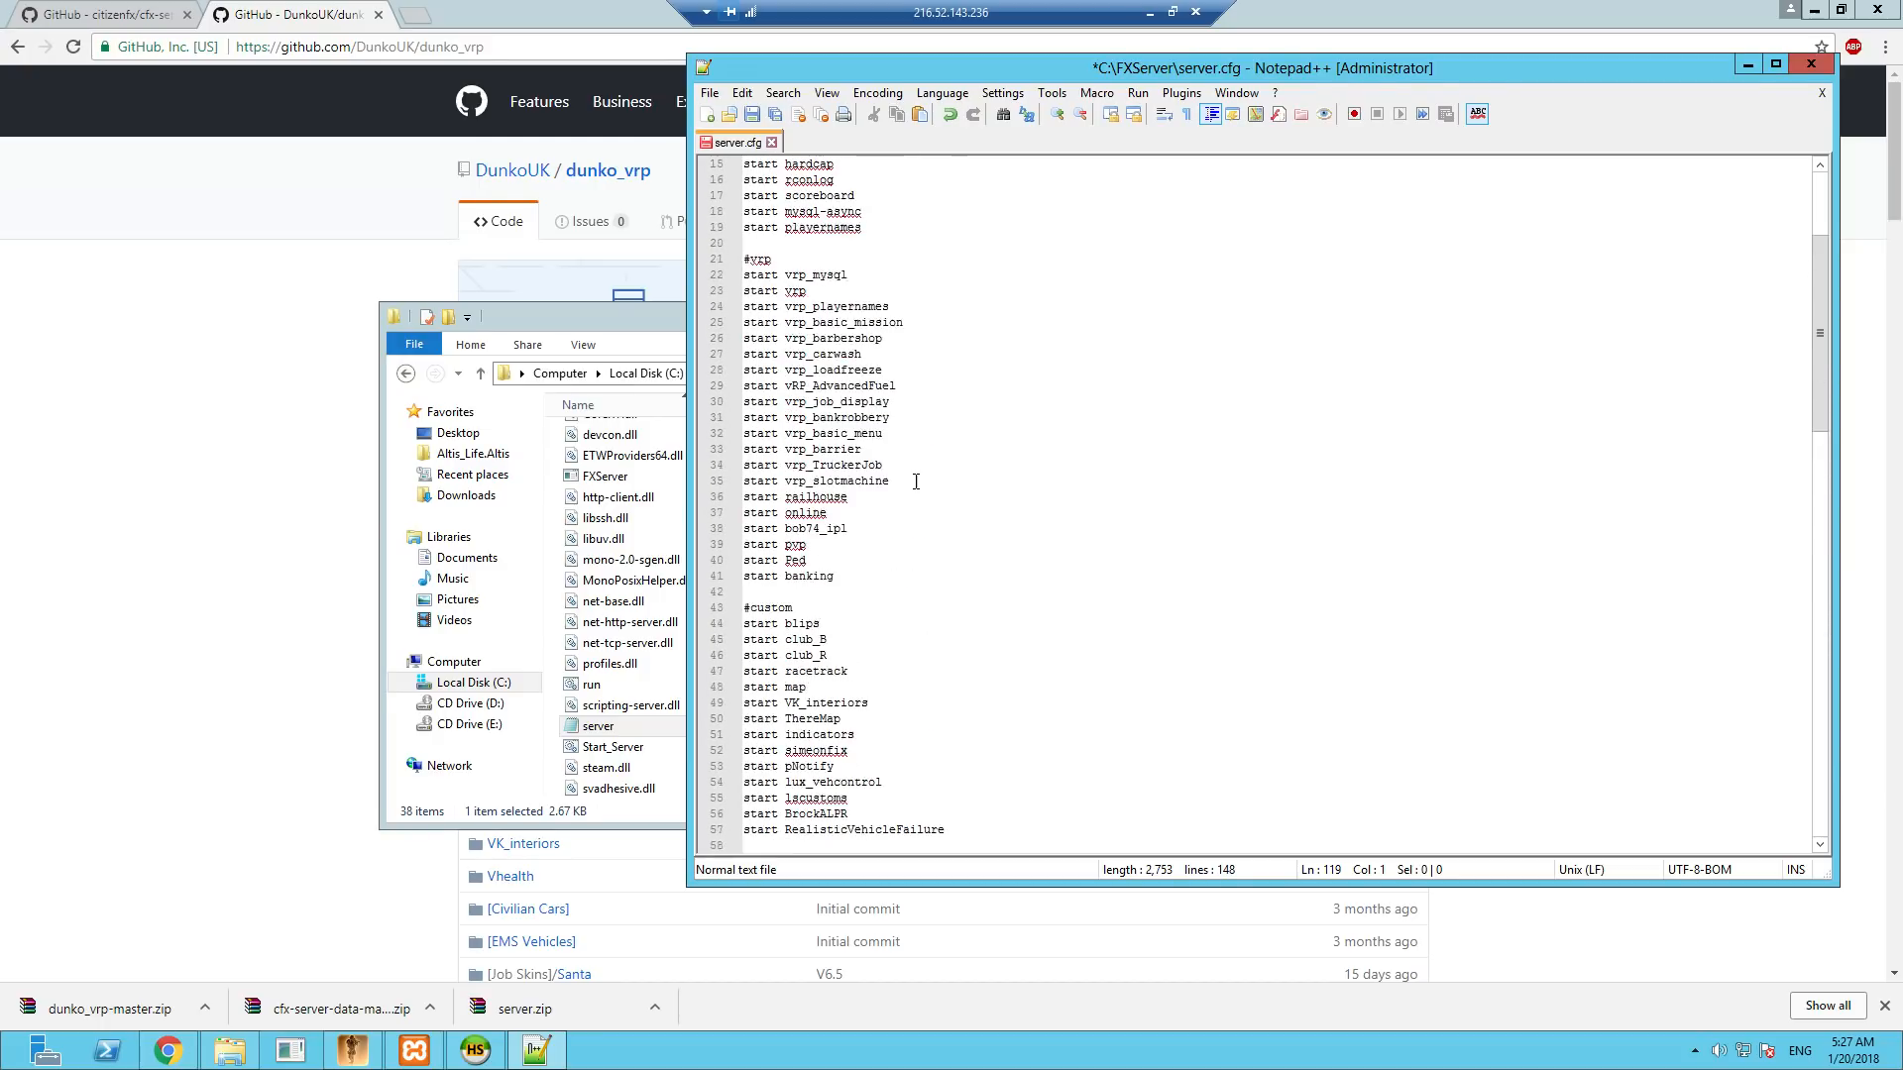
left_click(752, 117)
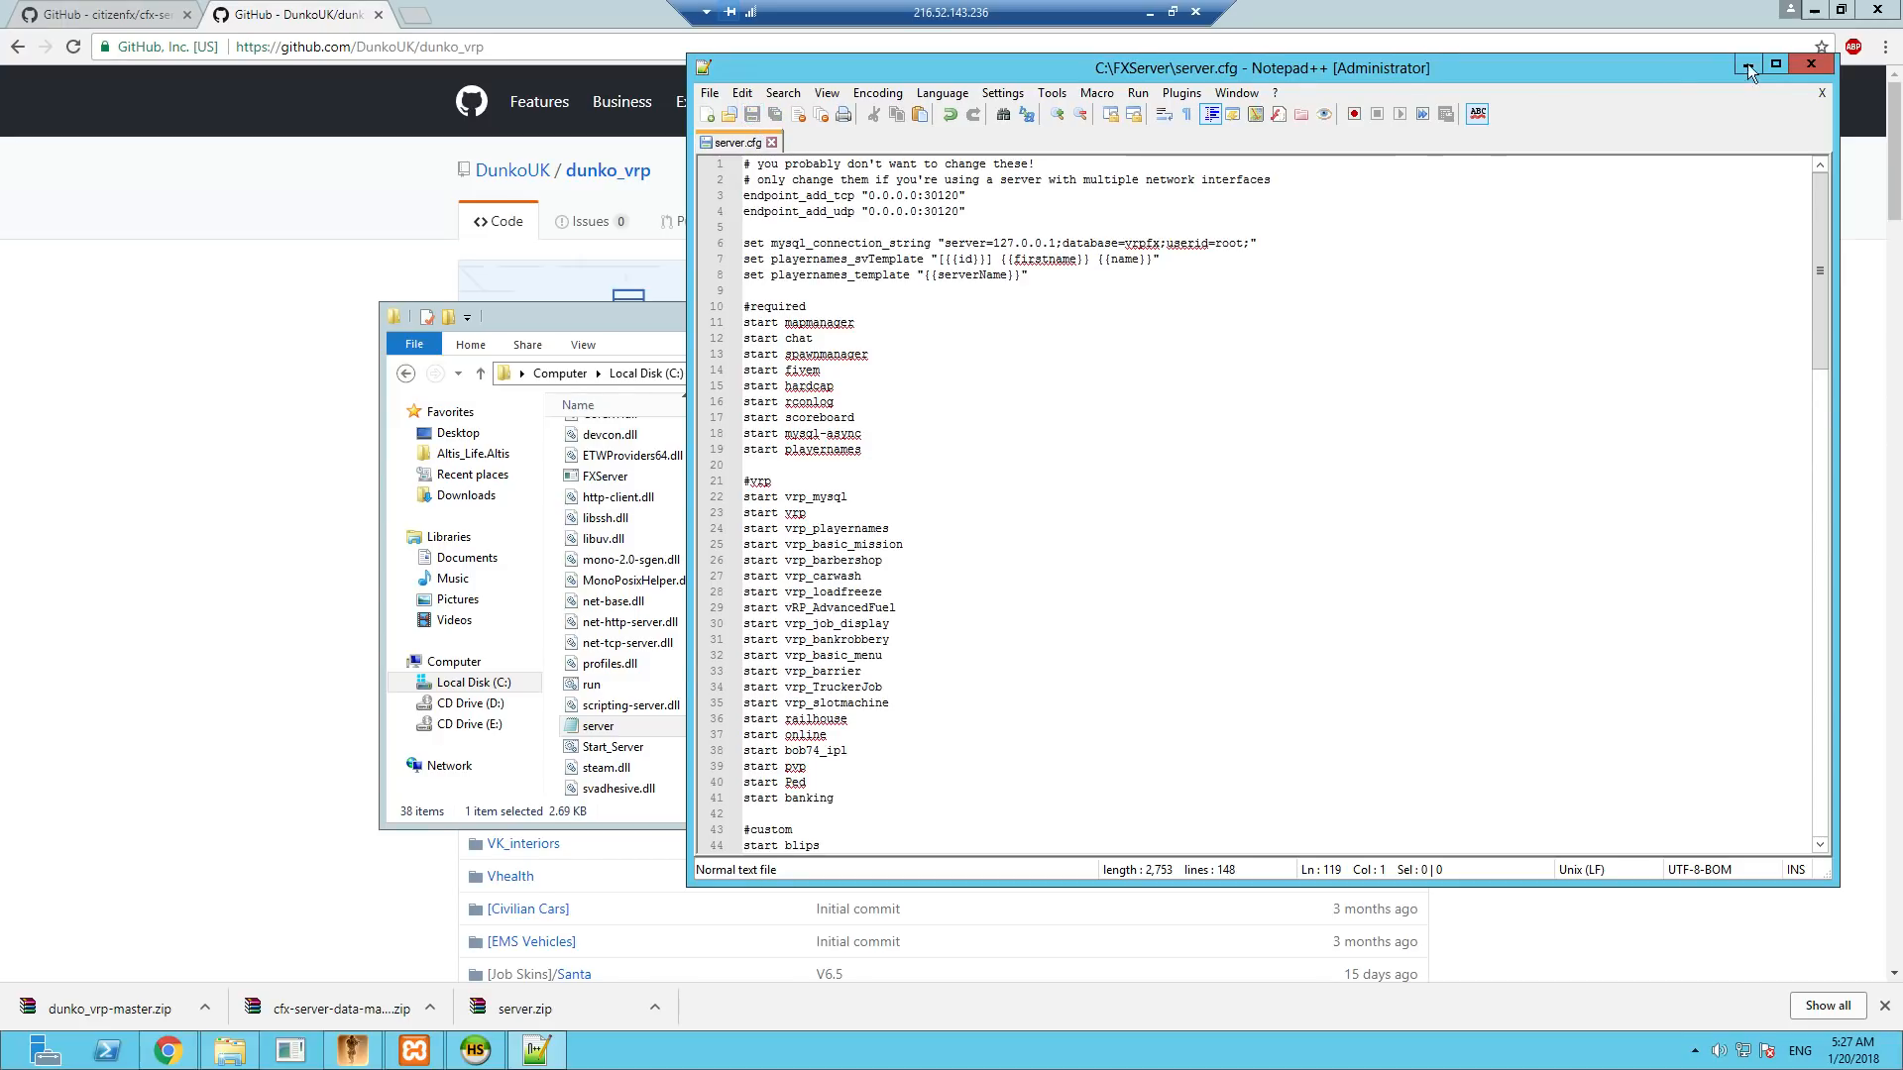
left_click(1123, 243)
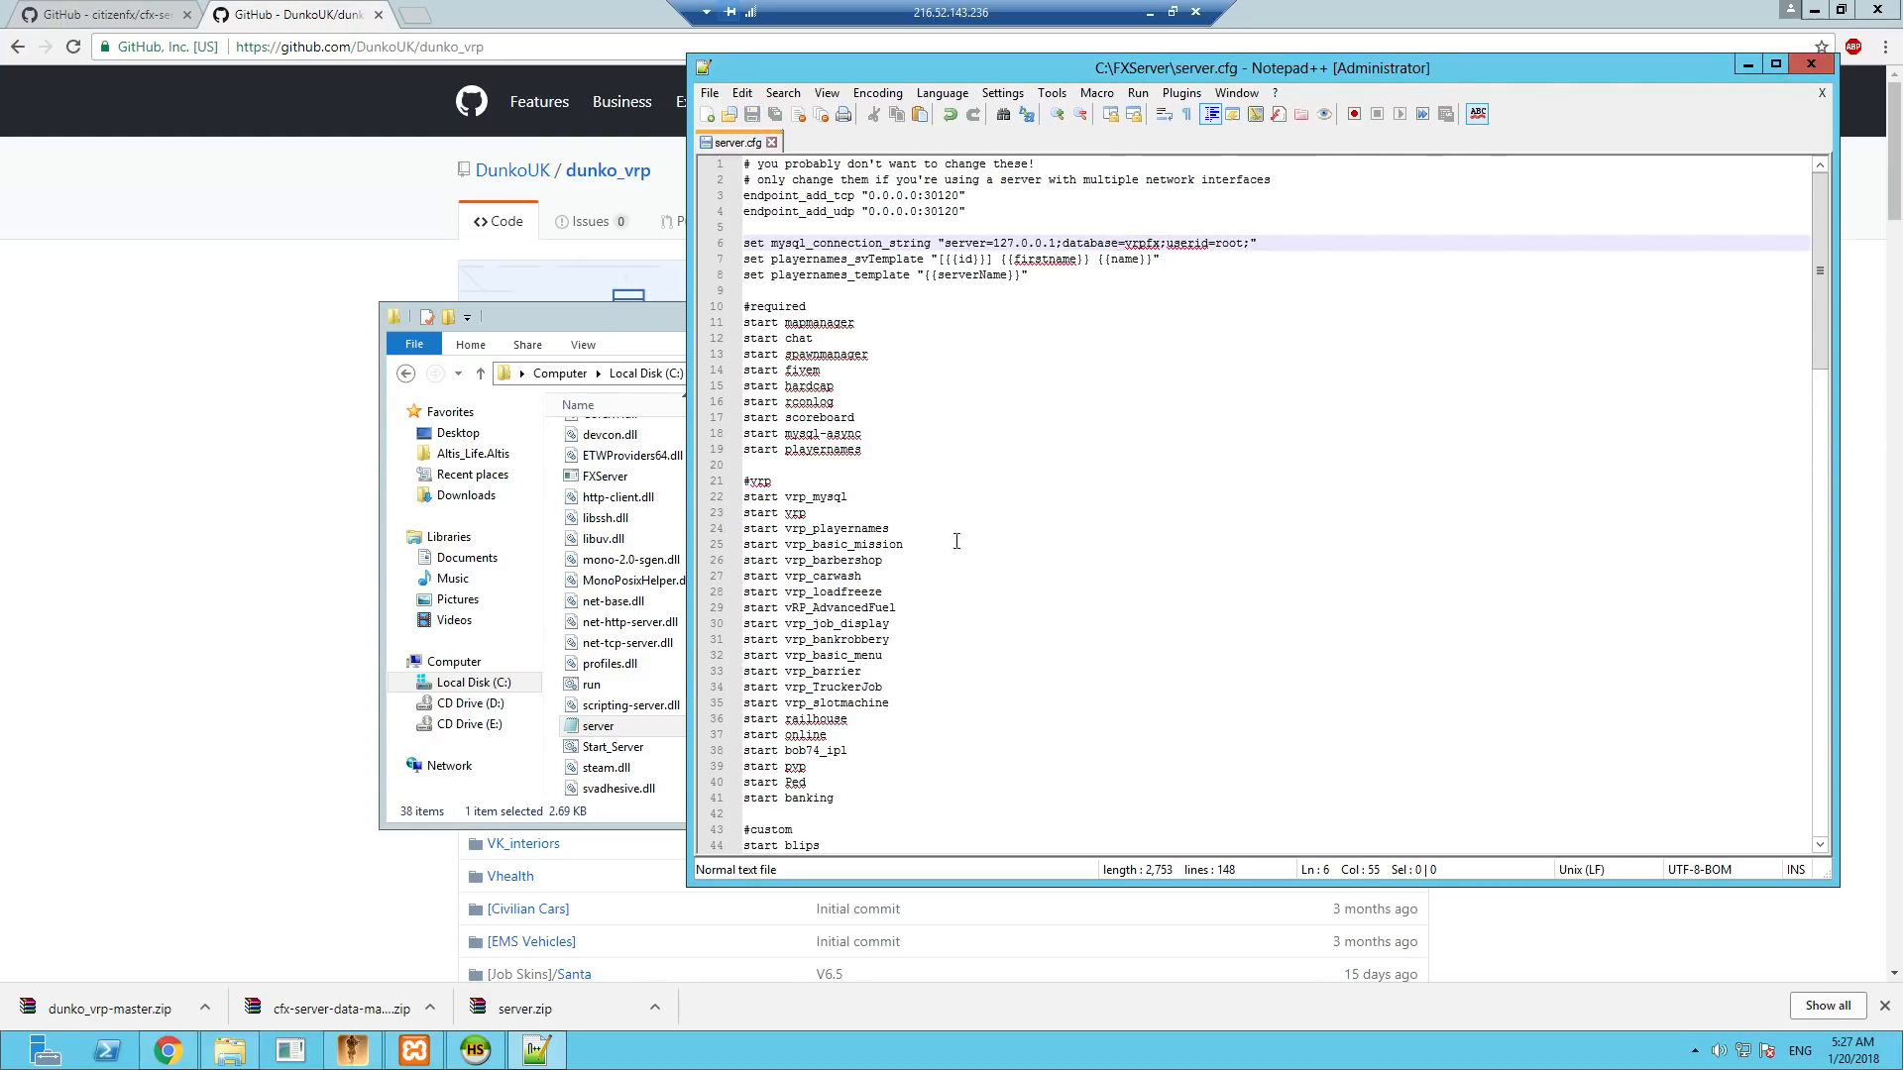
scroll(951, 555, "down", 19)
scroll(932, 662, "down", 9)
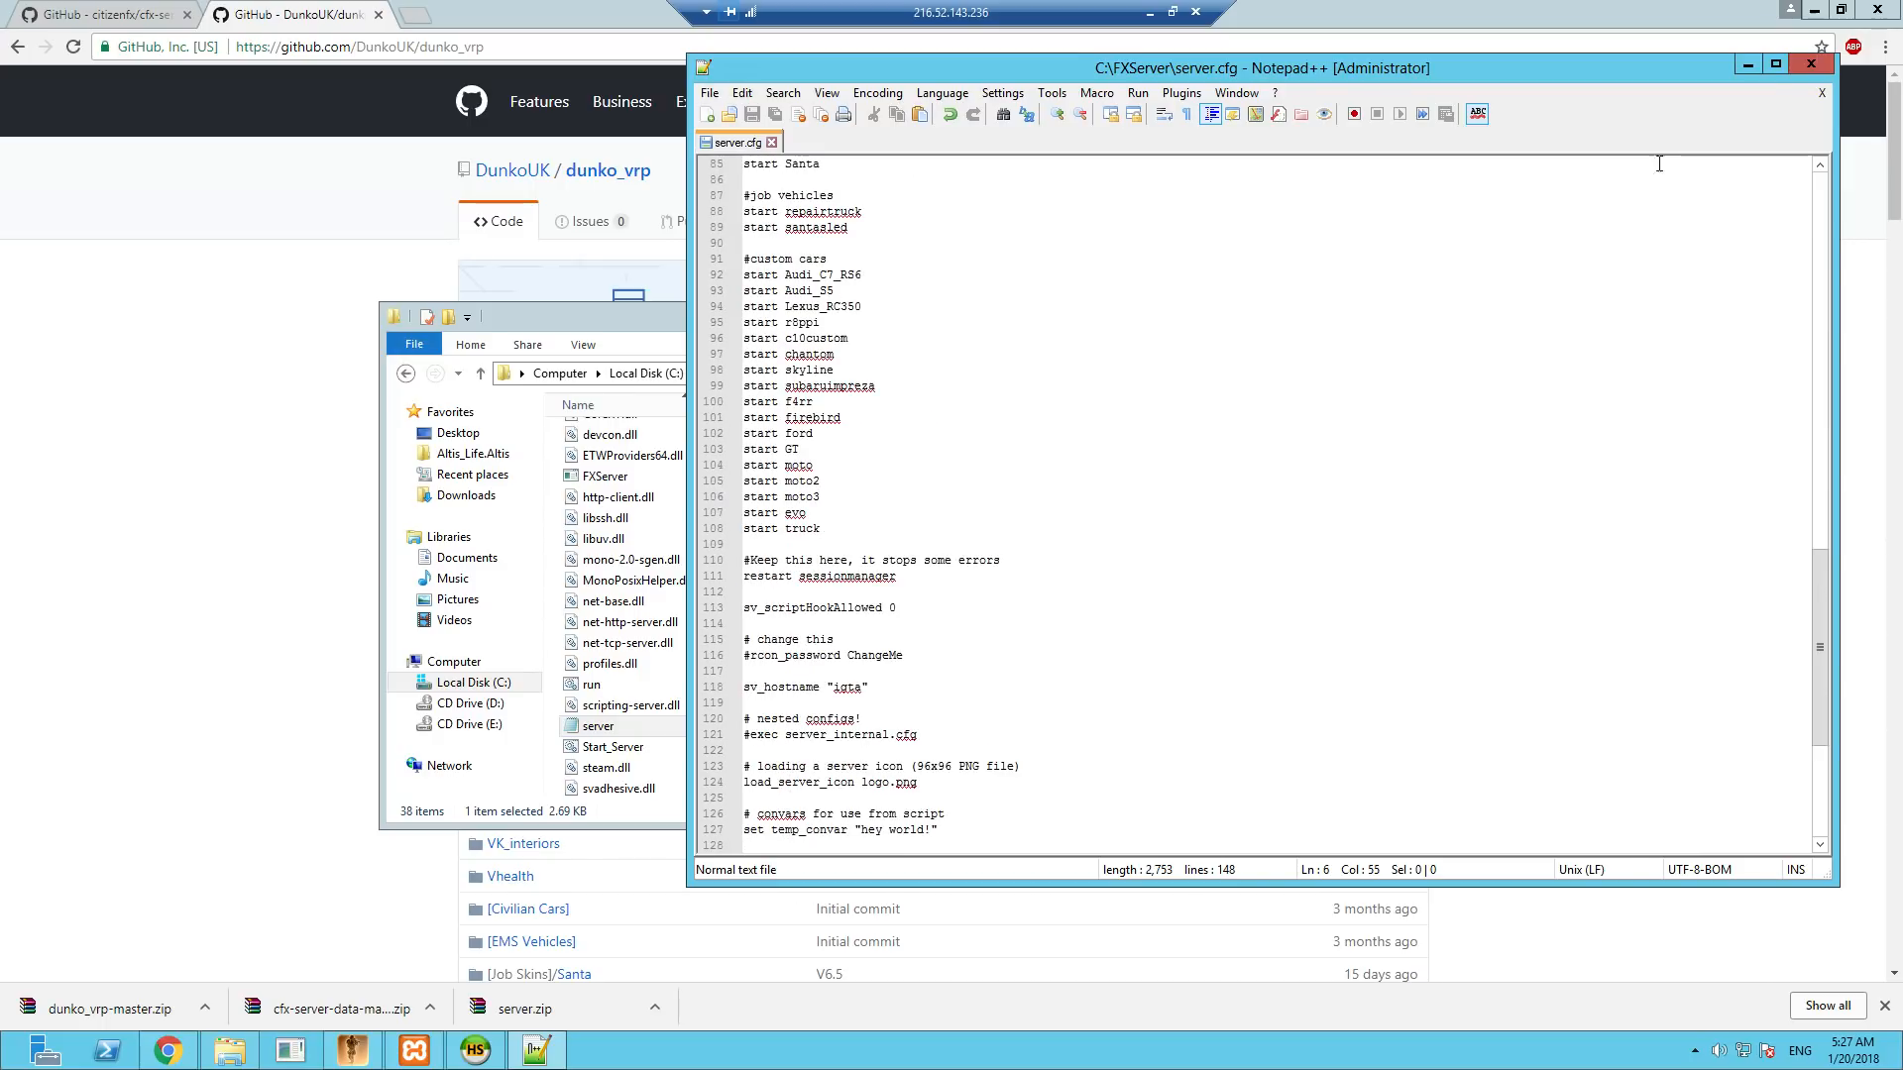
left_click(1809, 65)
- Edit the Start_Server script in Notepad++ so its start line runs c:\FXServer\run.cmd, save it and close the editor
left_click(607, 751)
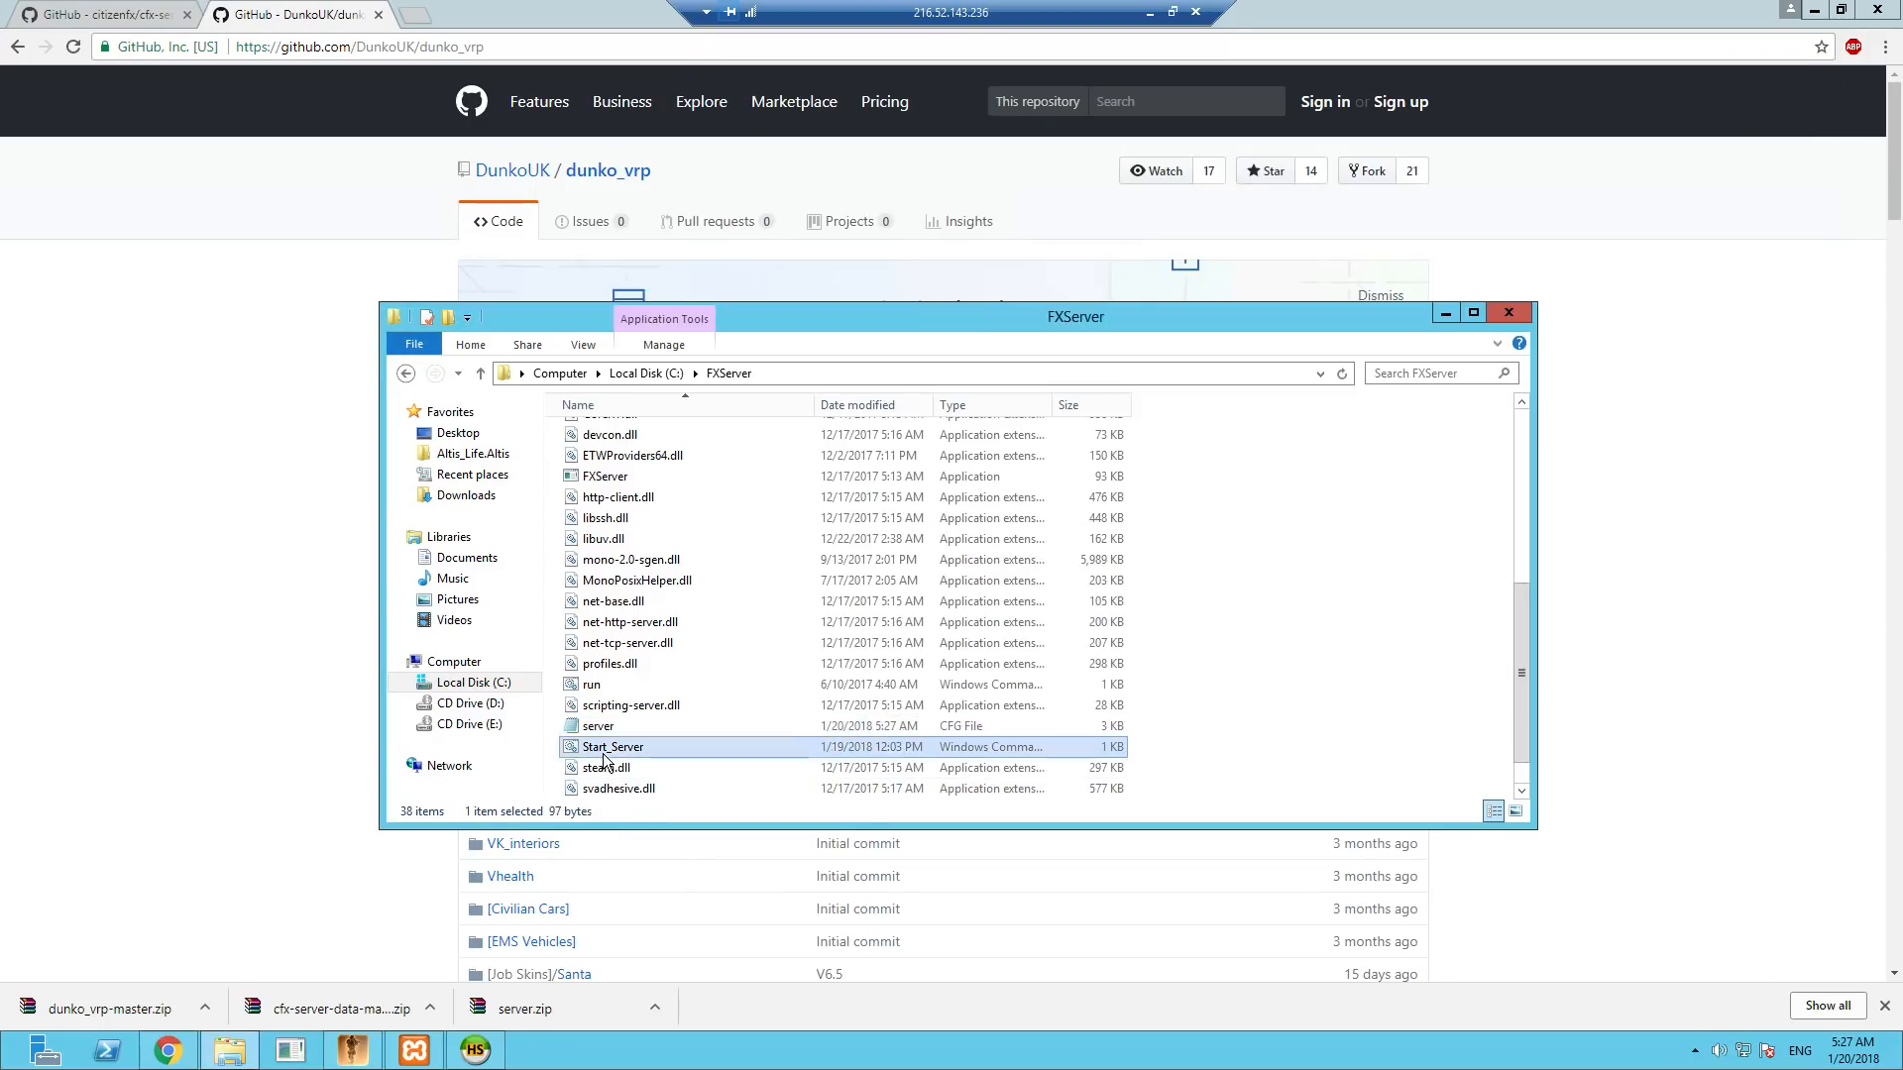
right_click(604, 755)
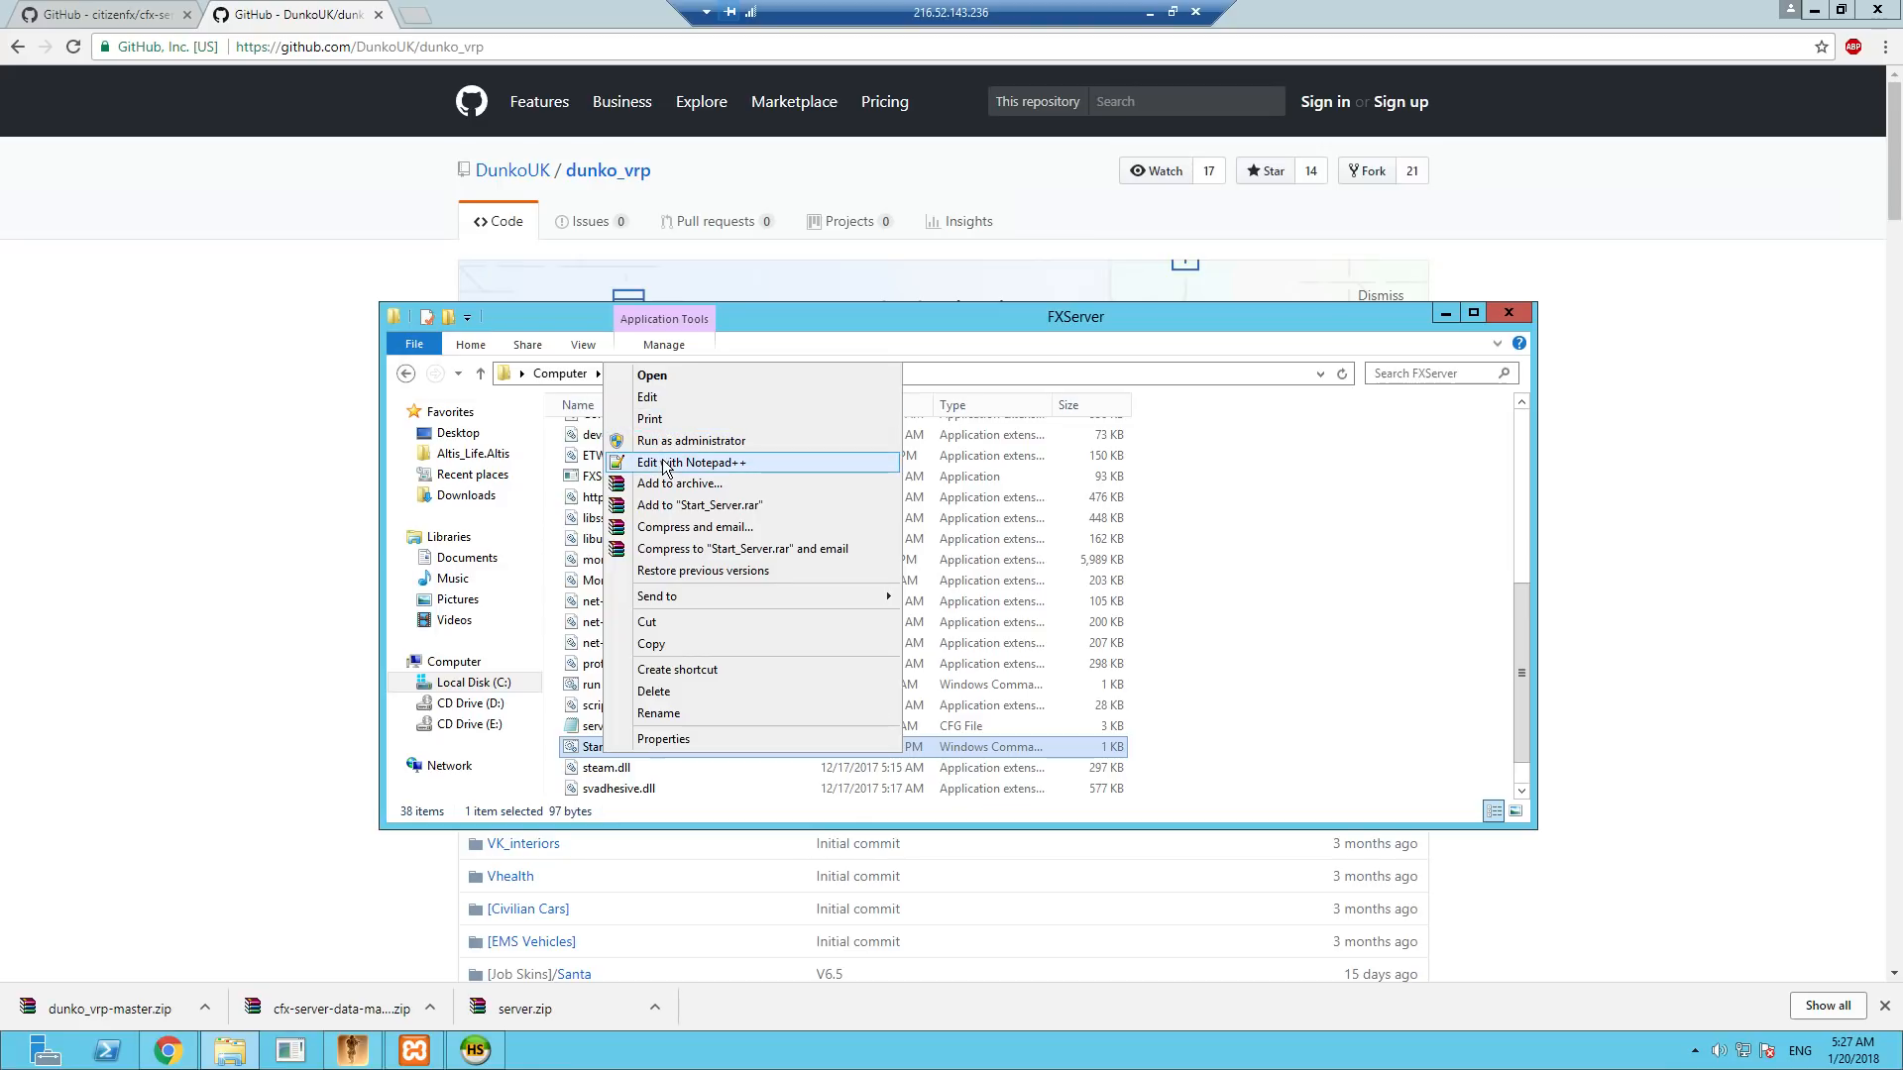
left_click(662, 462)
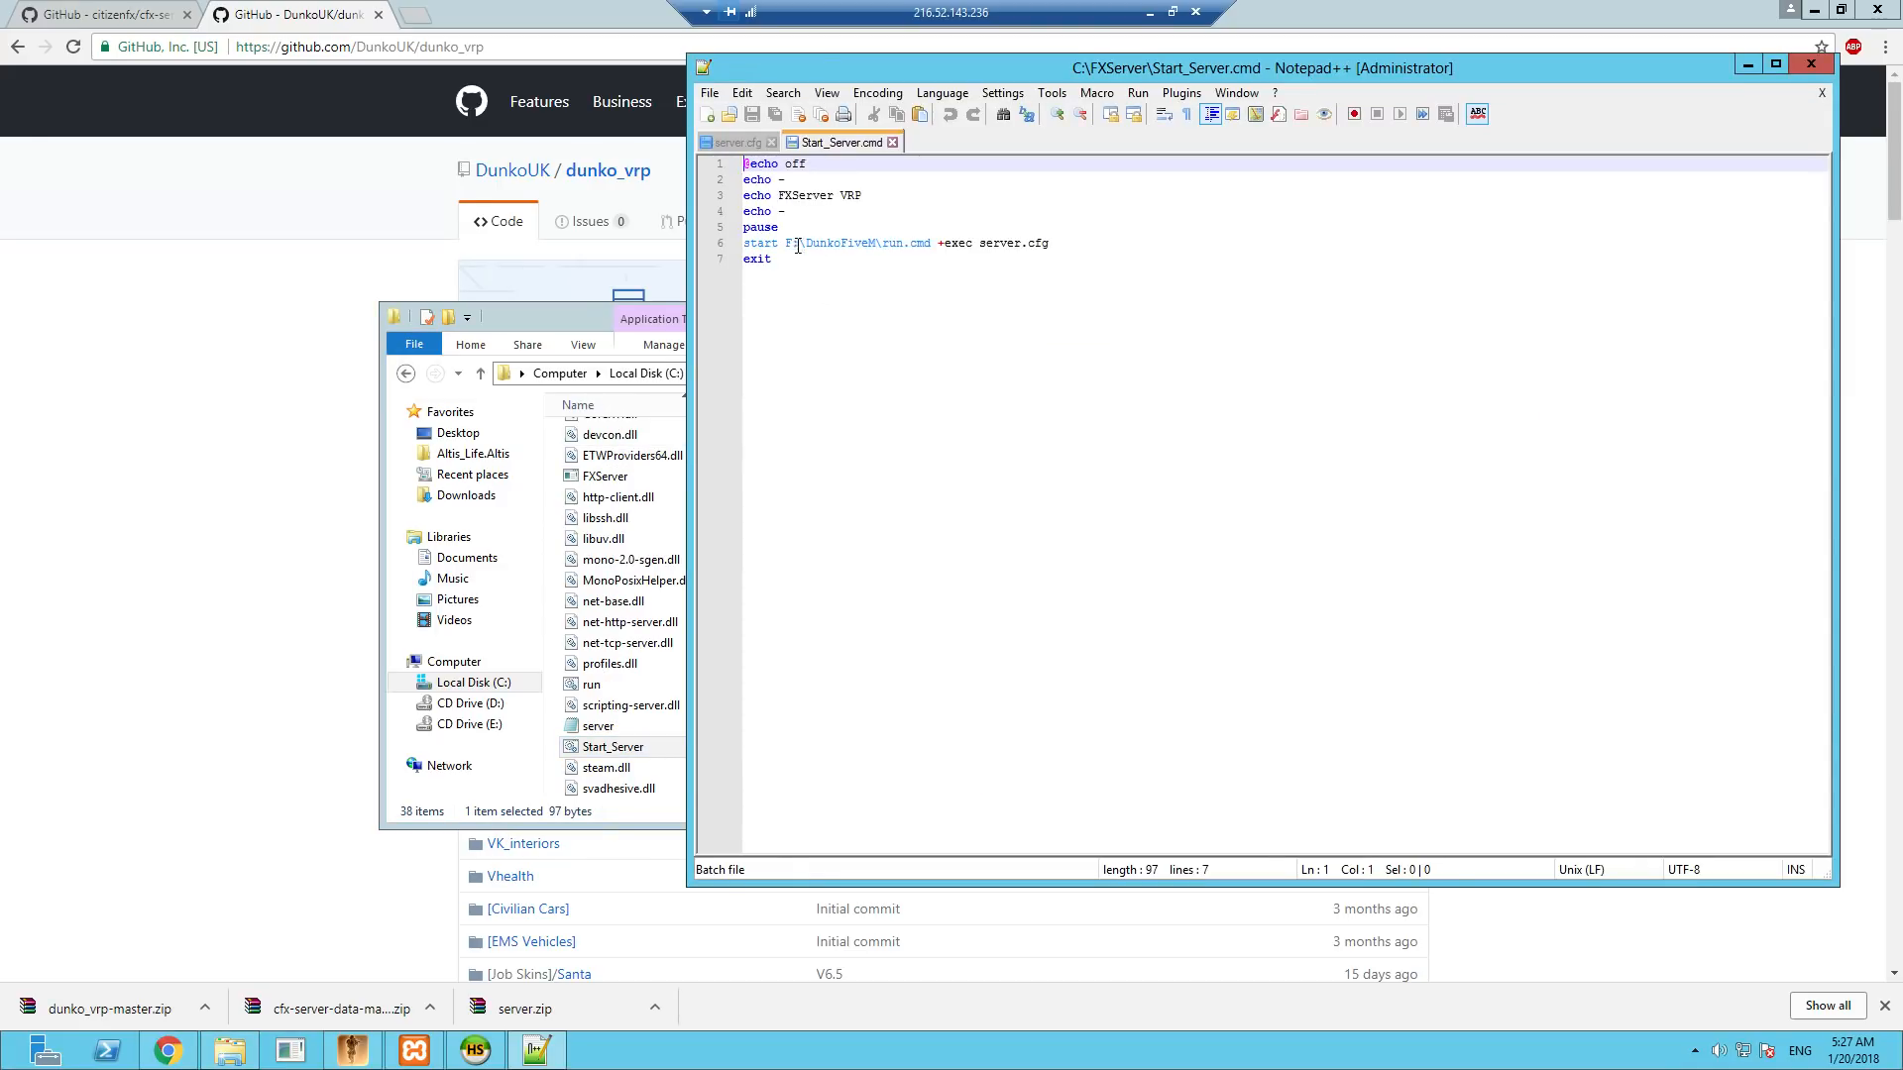
left_click_drag(785, 243, 877, 242)
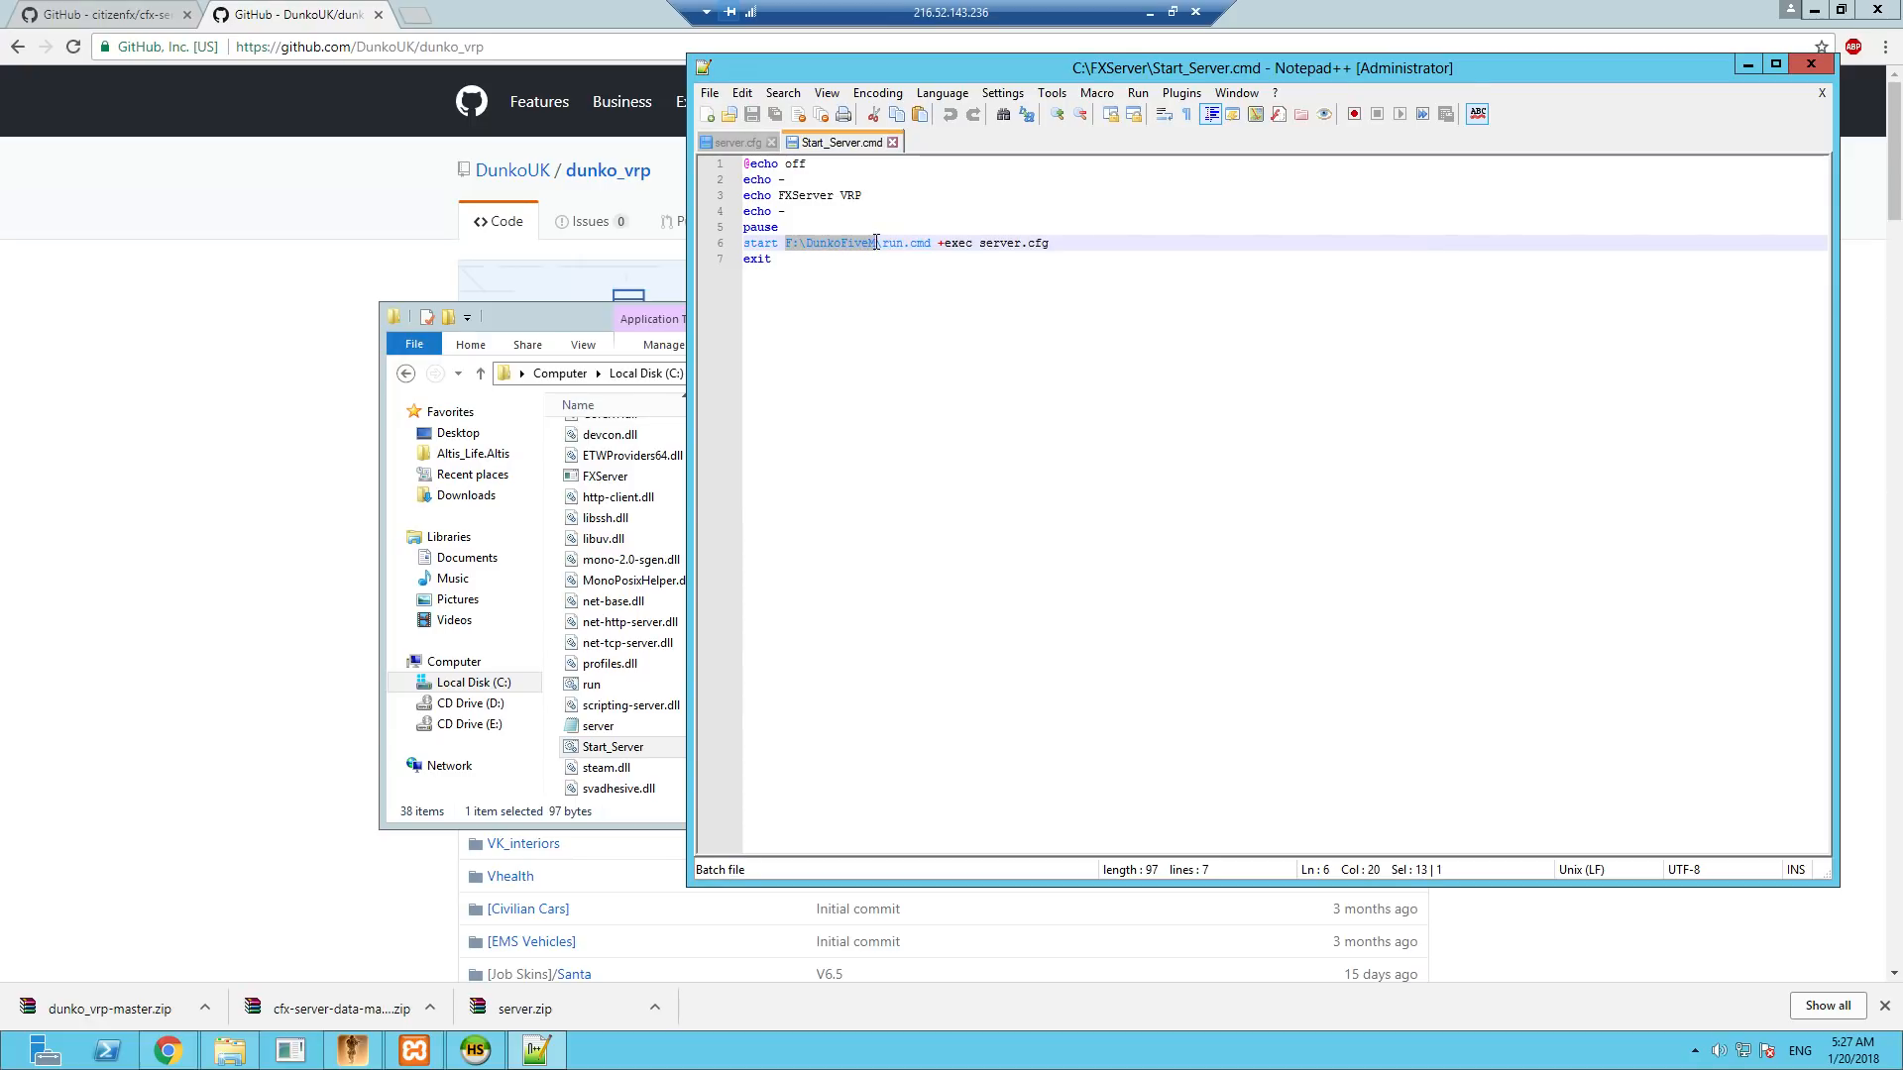
type("c:")
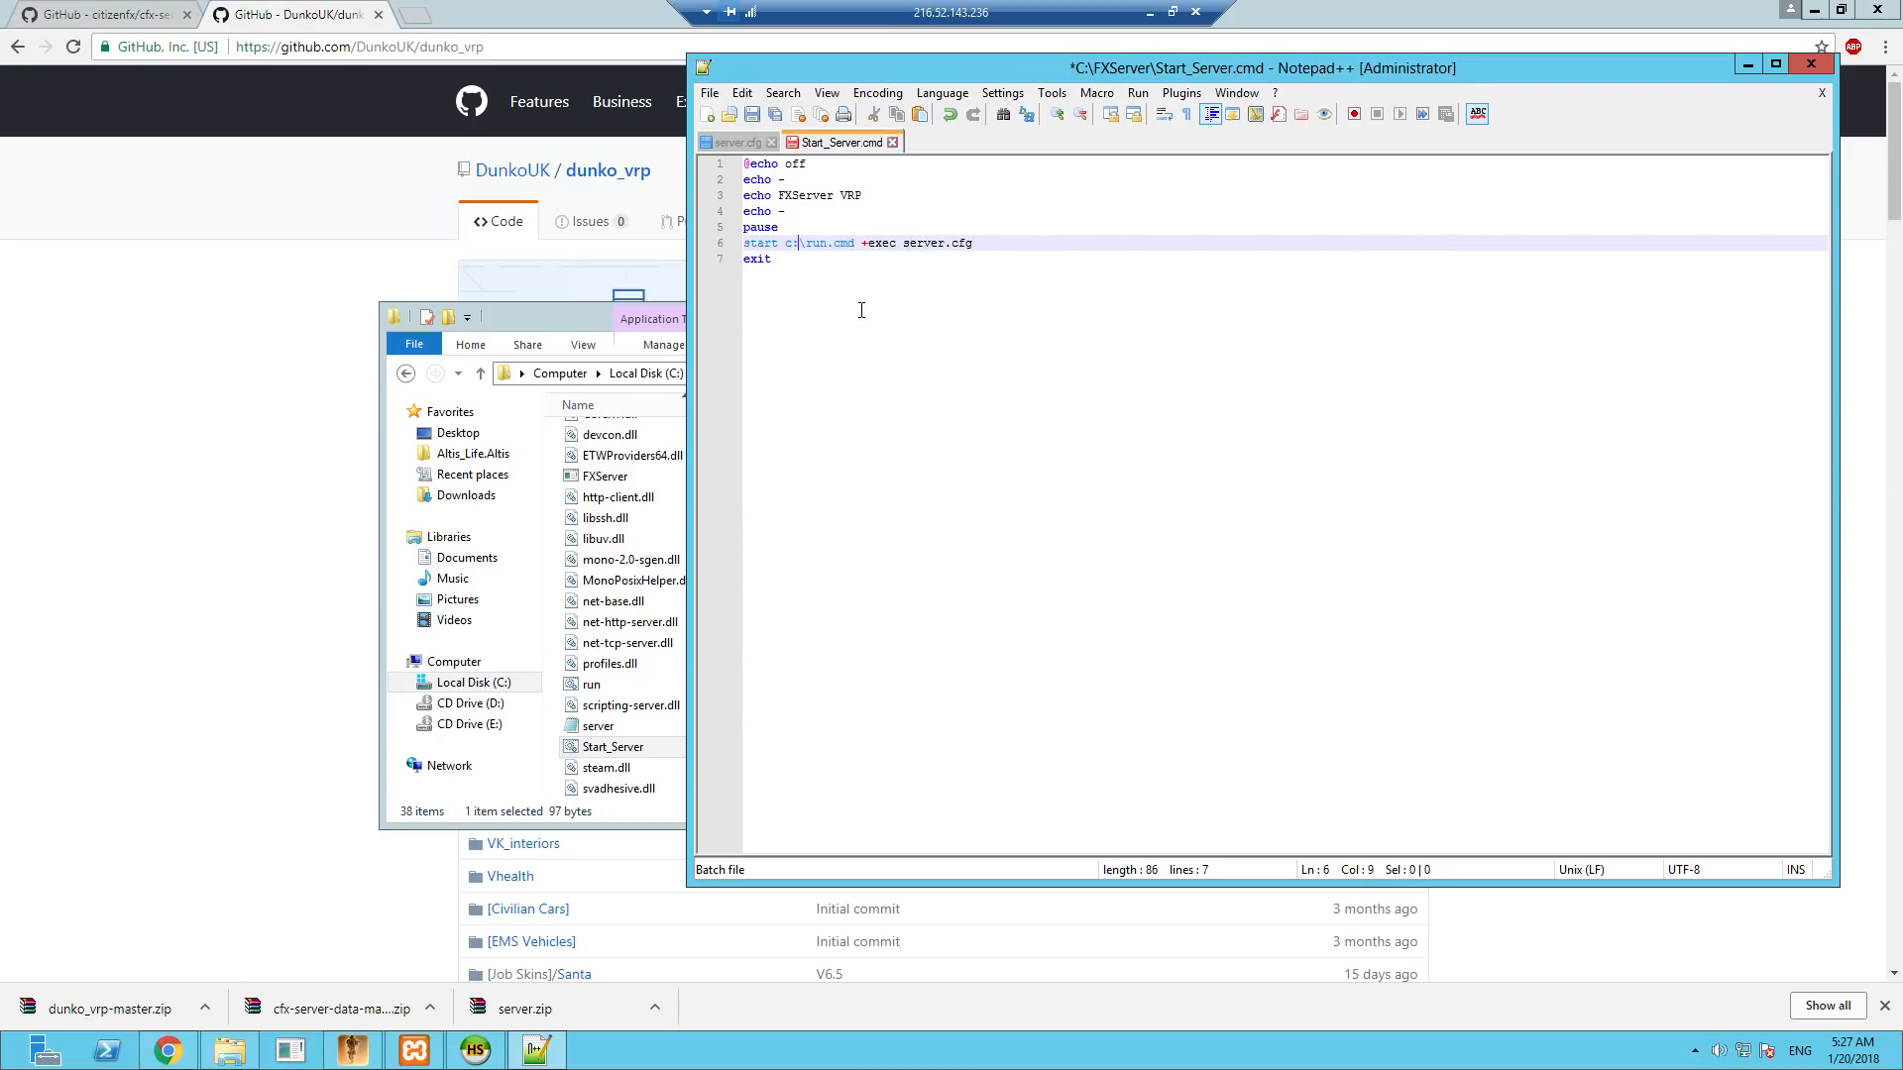
type("\\")
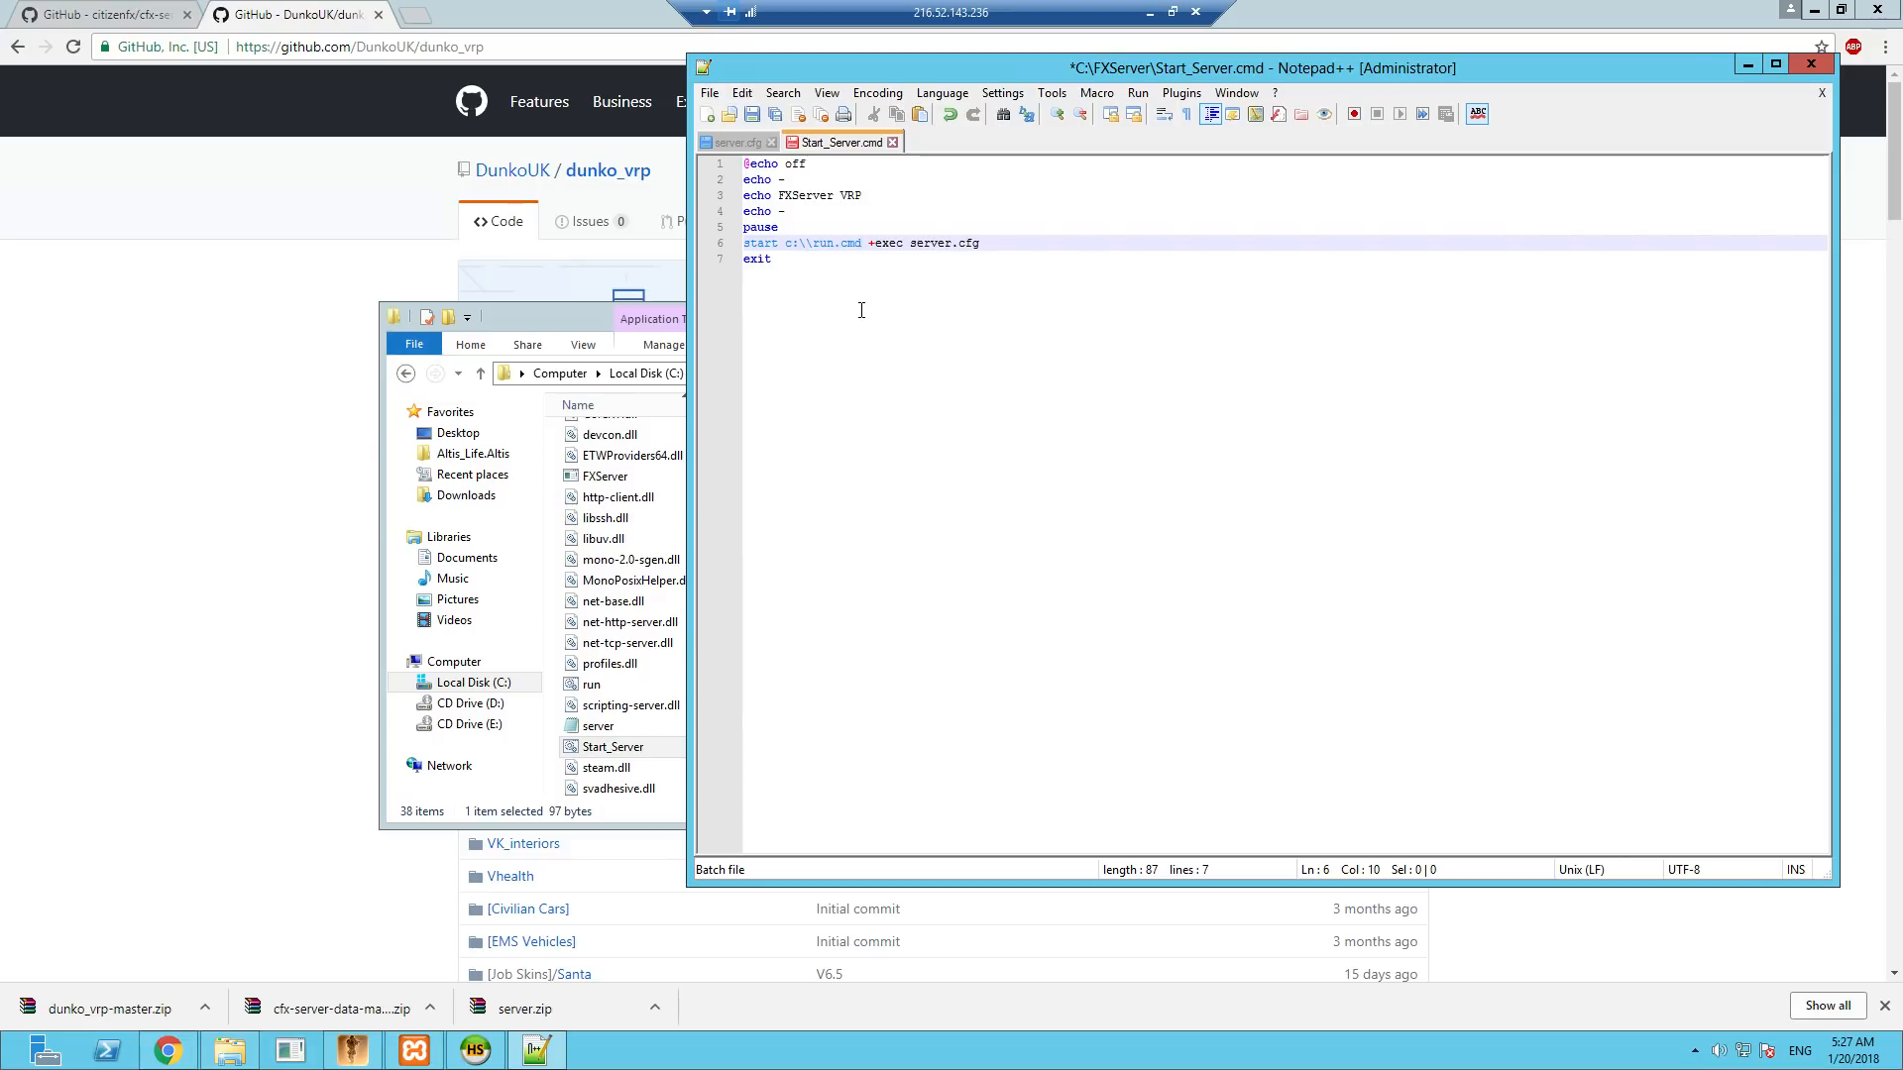
type("FXServe")
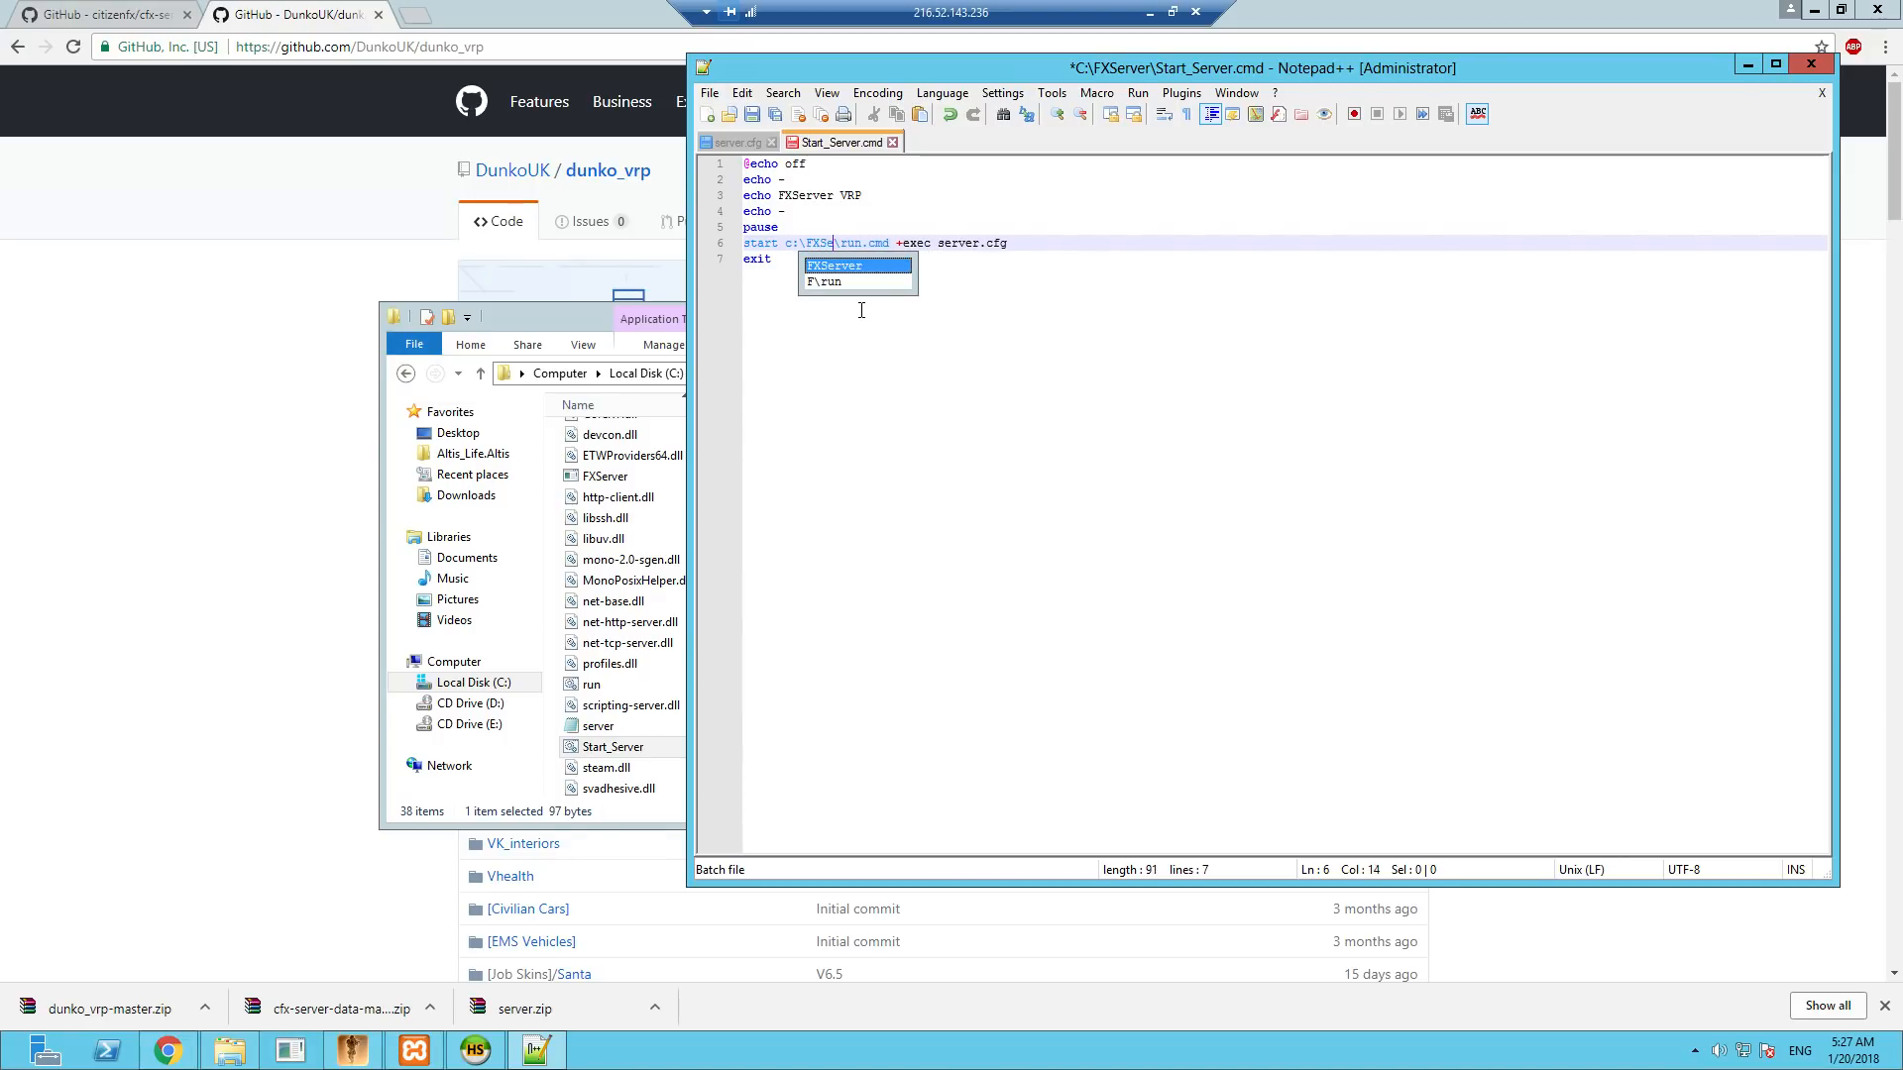
type("r")
left_click(1015, 308)
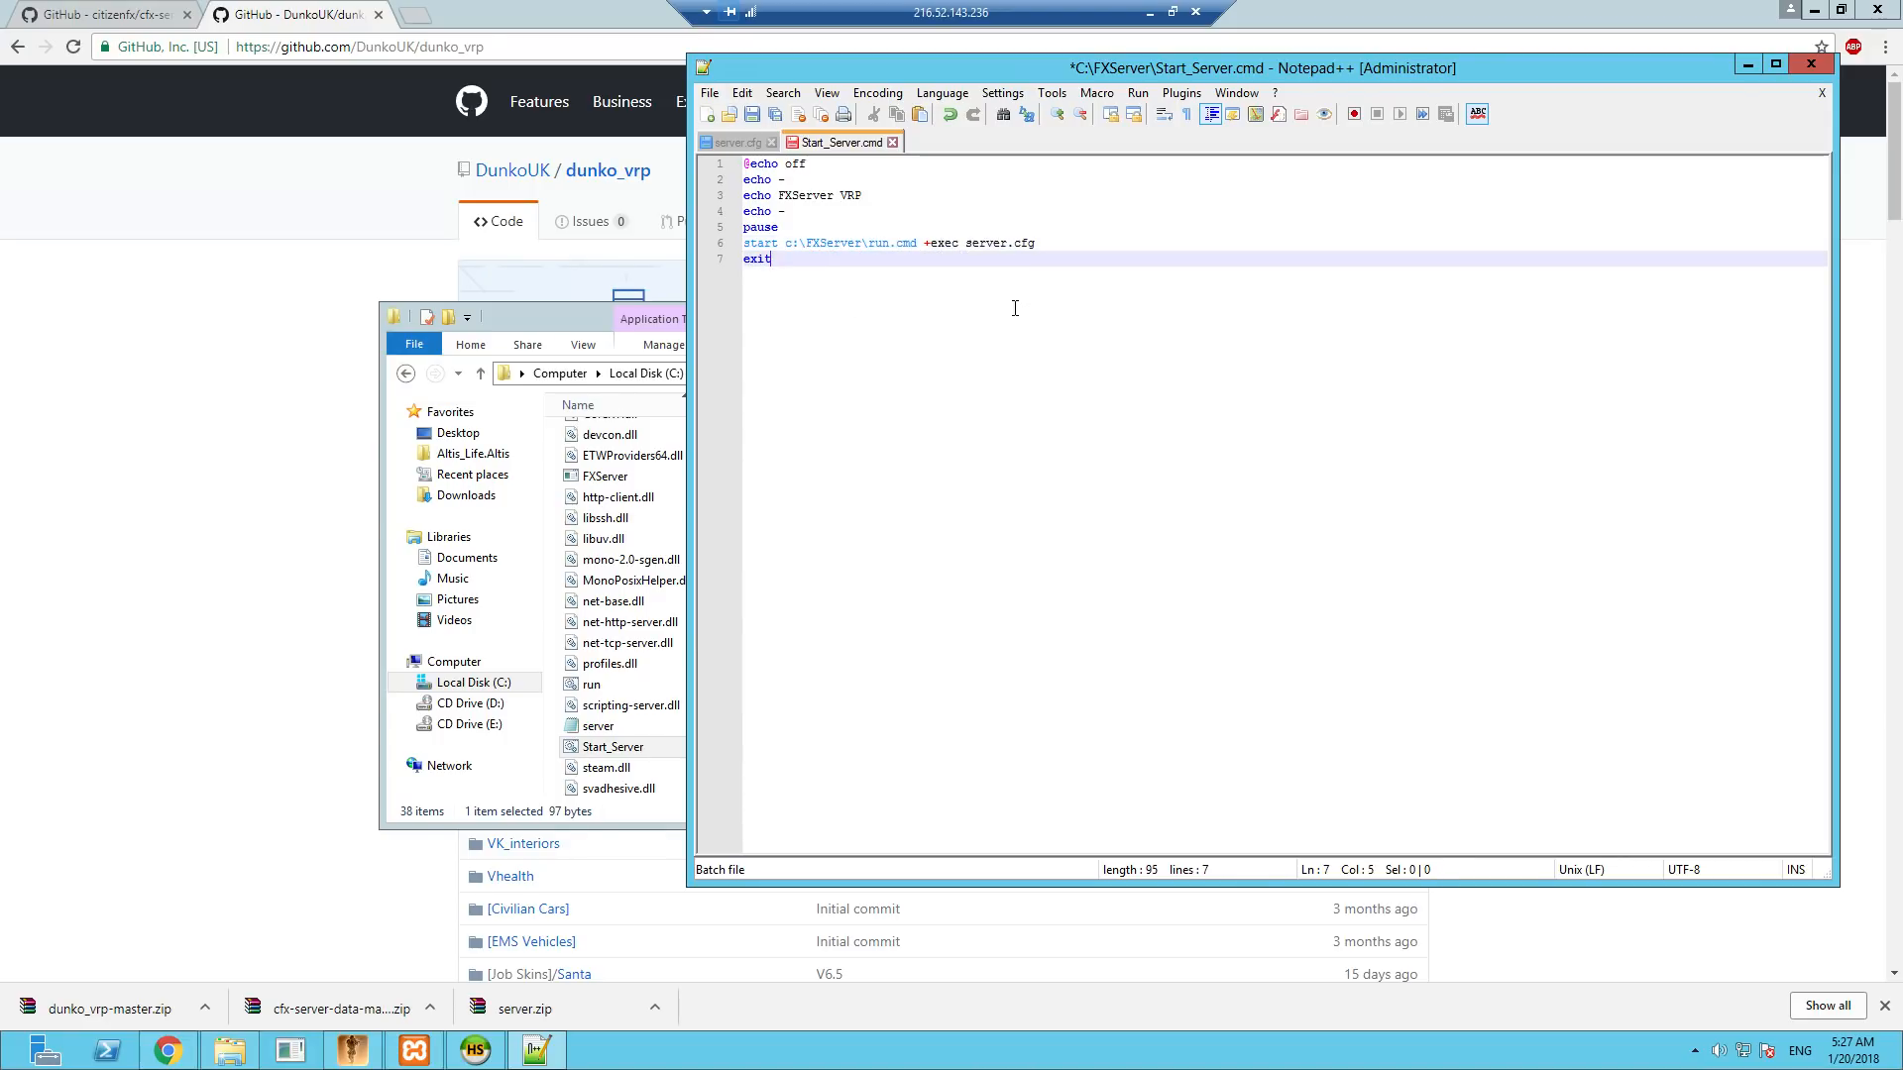
left_click(751, 115)
left_click(1810, 64)
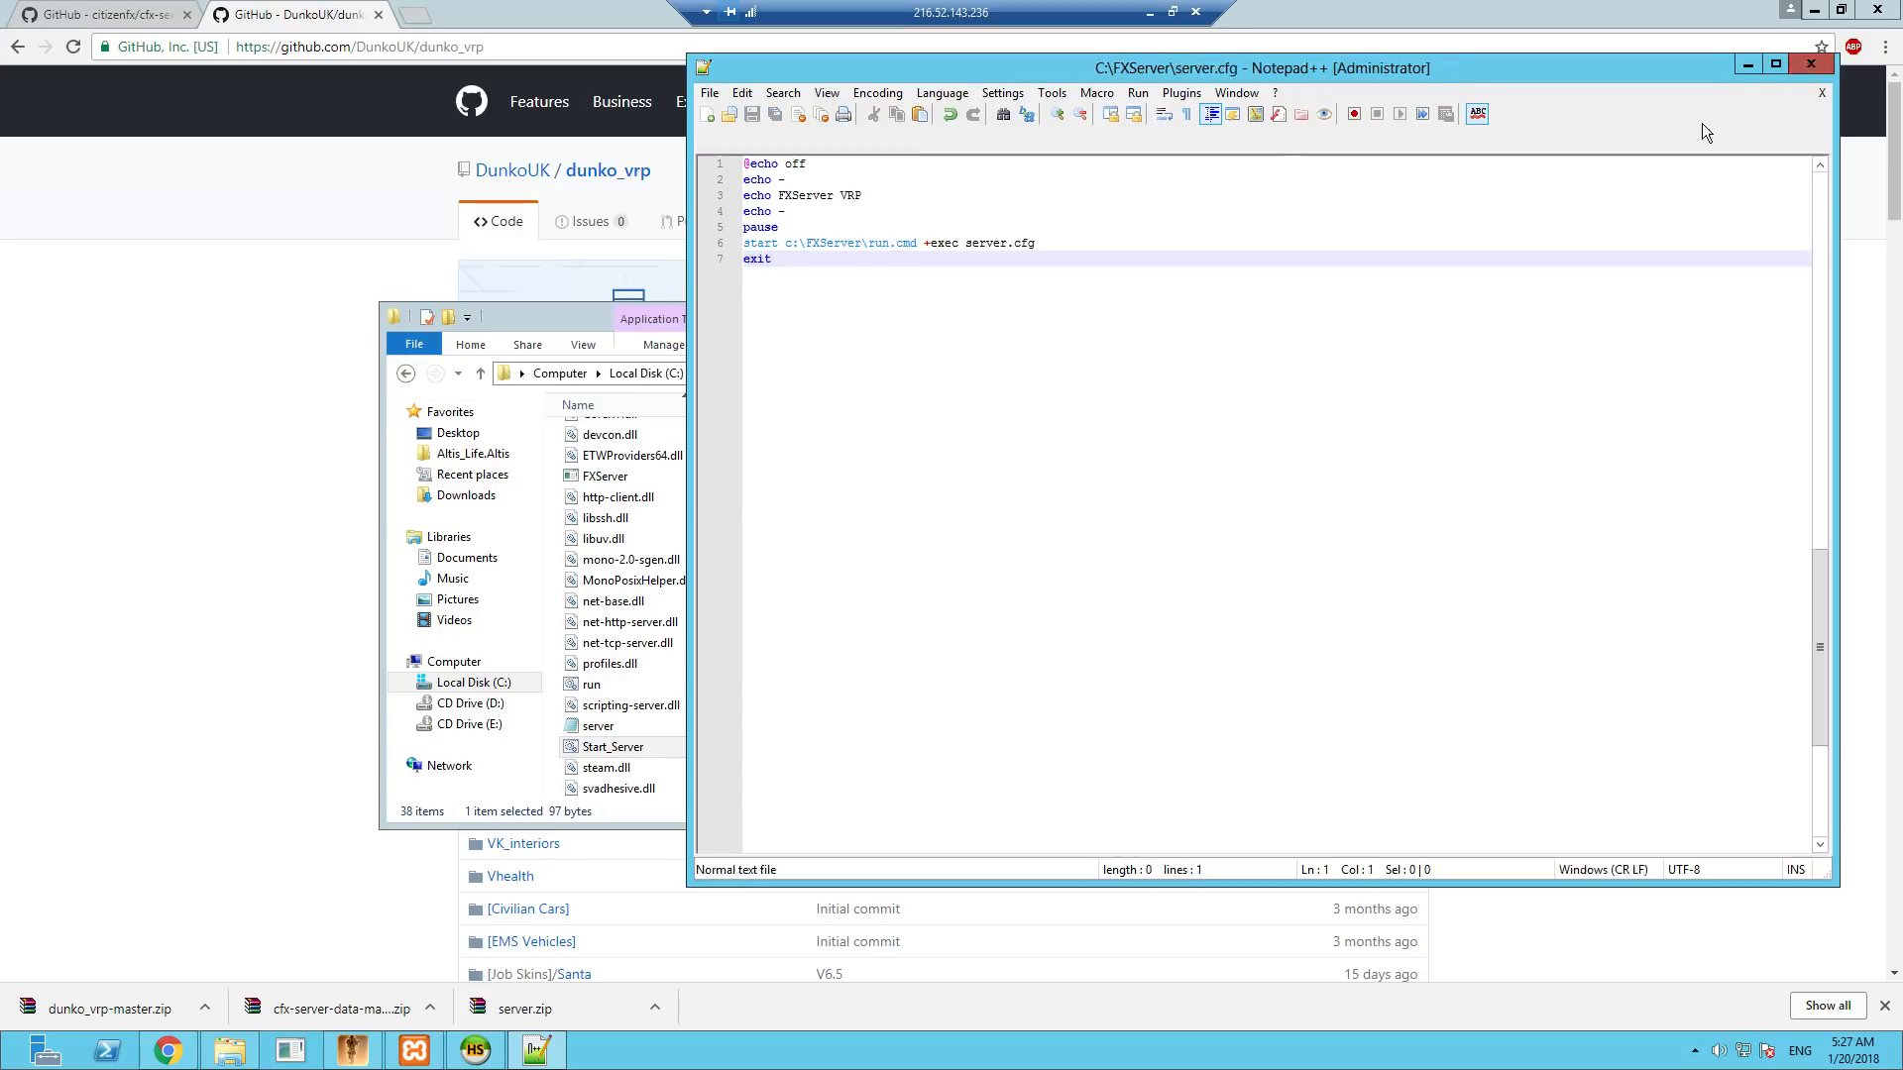
- Run the Start_Server script and continue past its pause to launch the server
double_click(634, 749)
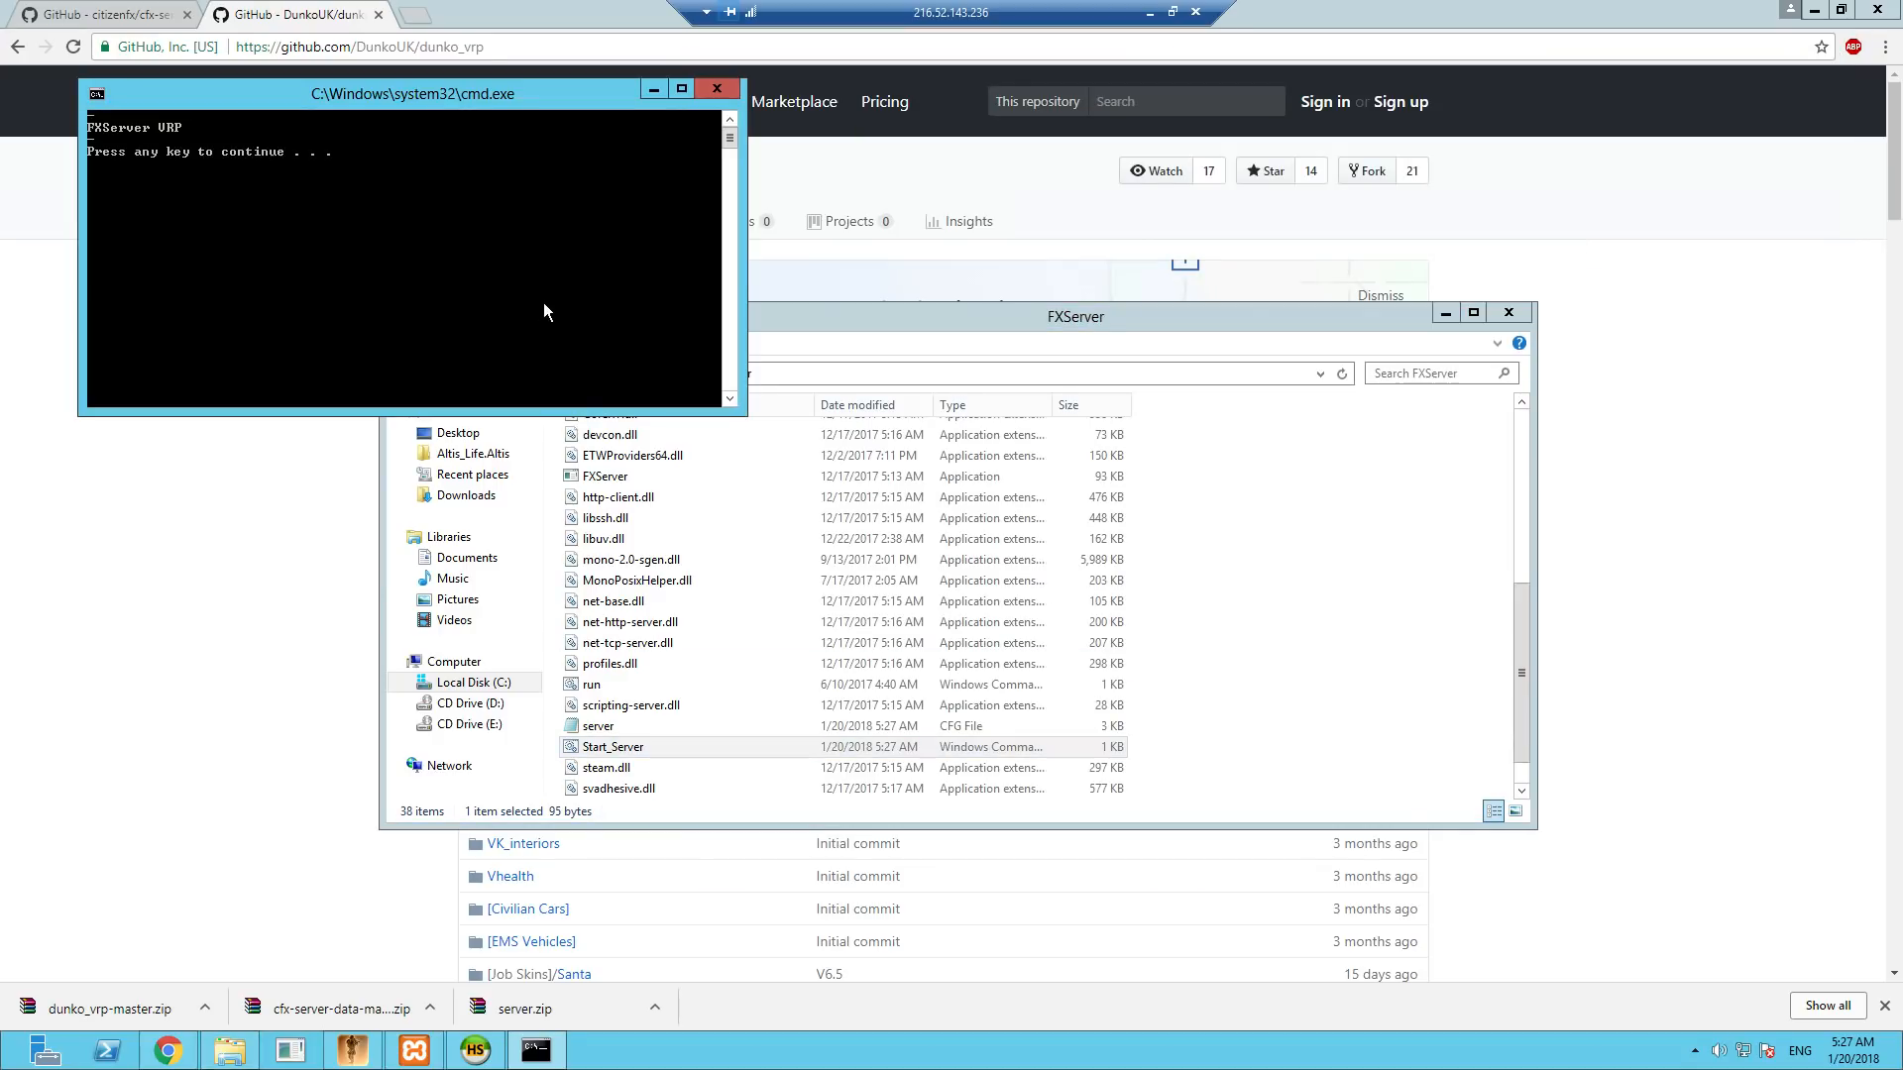
key("Return")
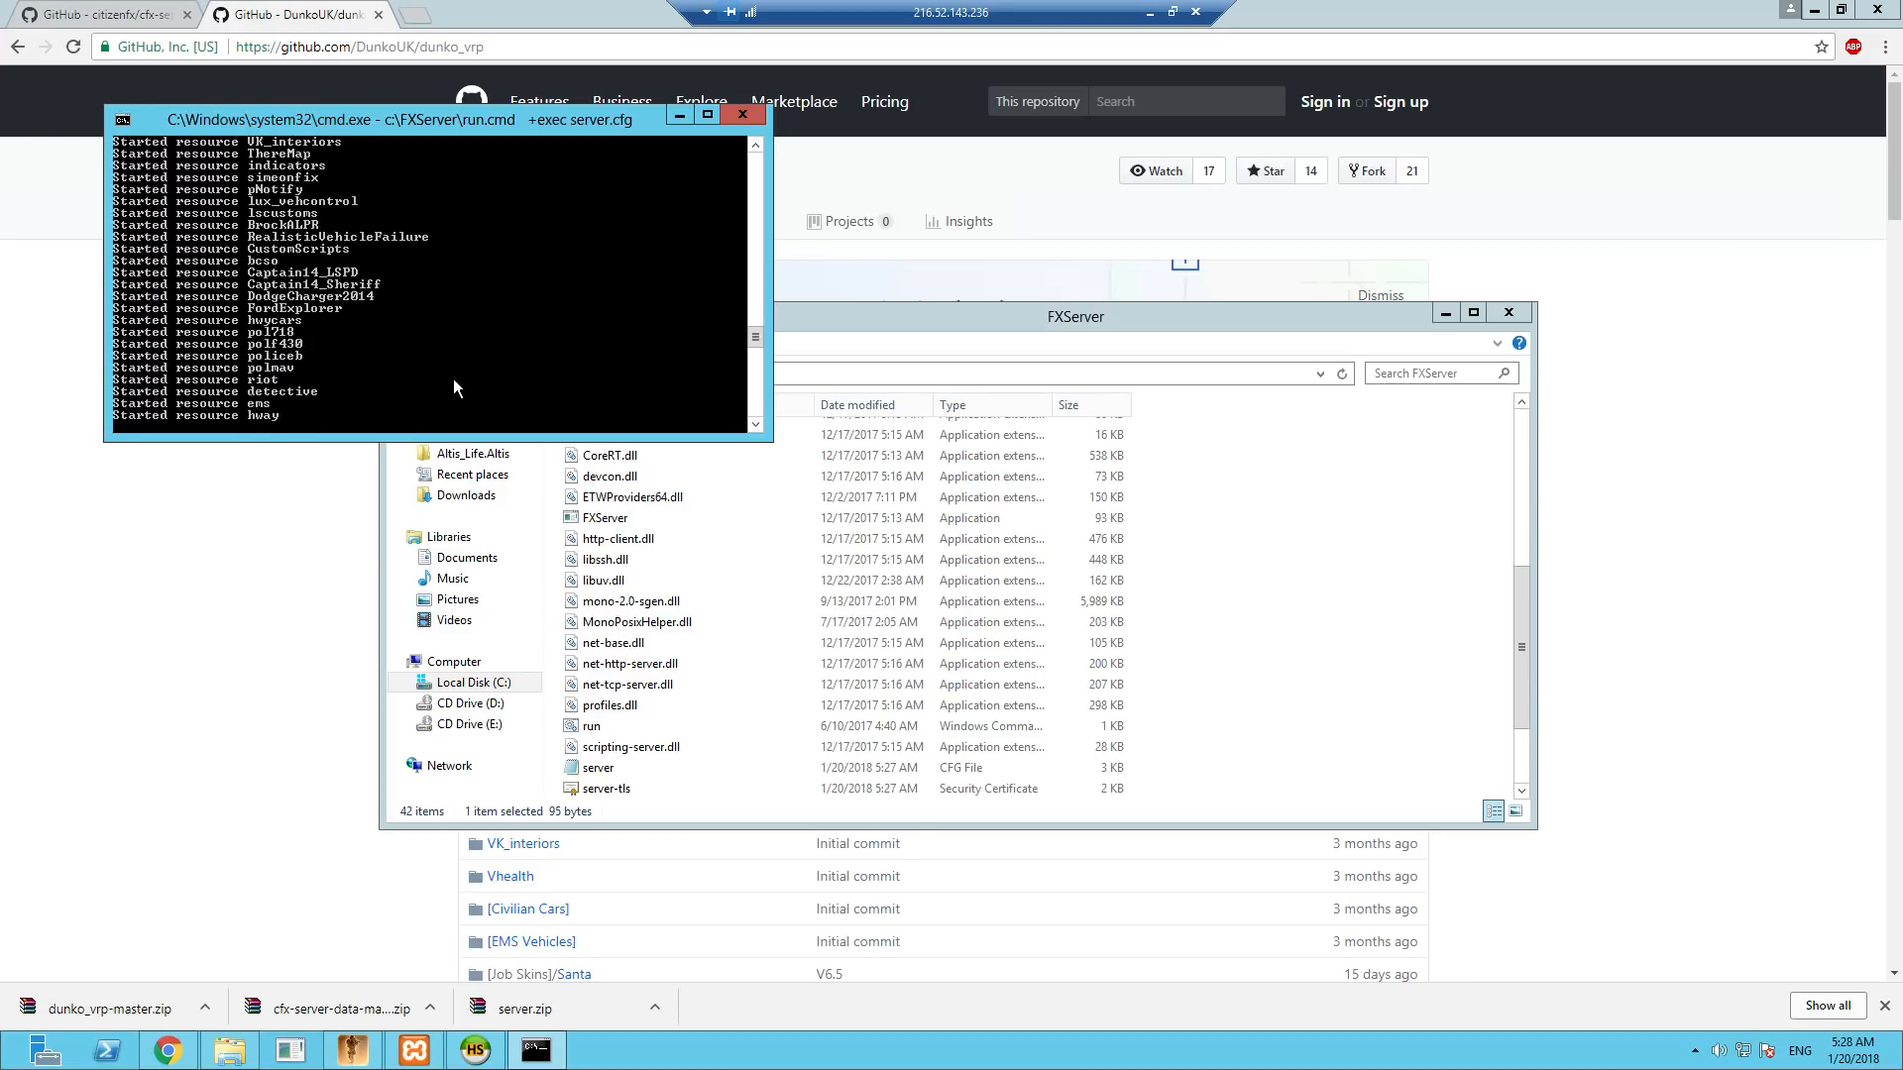
- Open base.lua from C:\FXServer\resources\vrp\cfg in Notepad++
left_click(1270, 569)
scroll(739, 569, "up", 7)
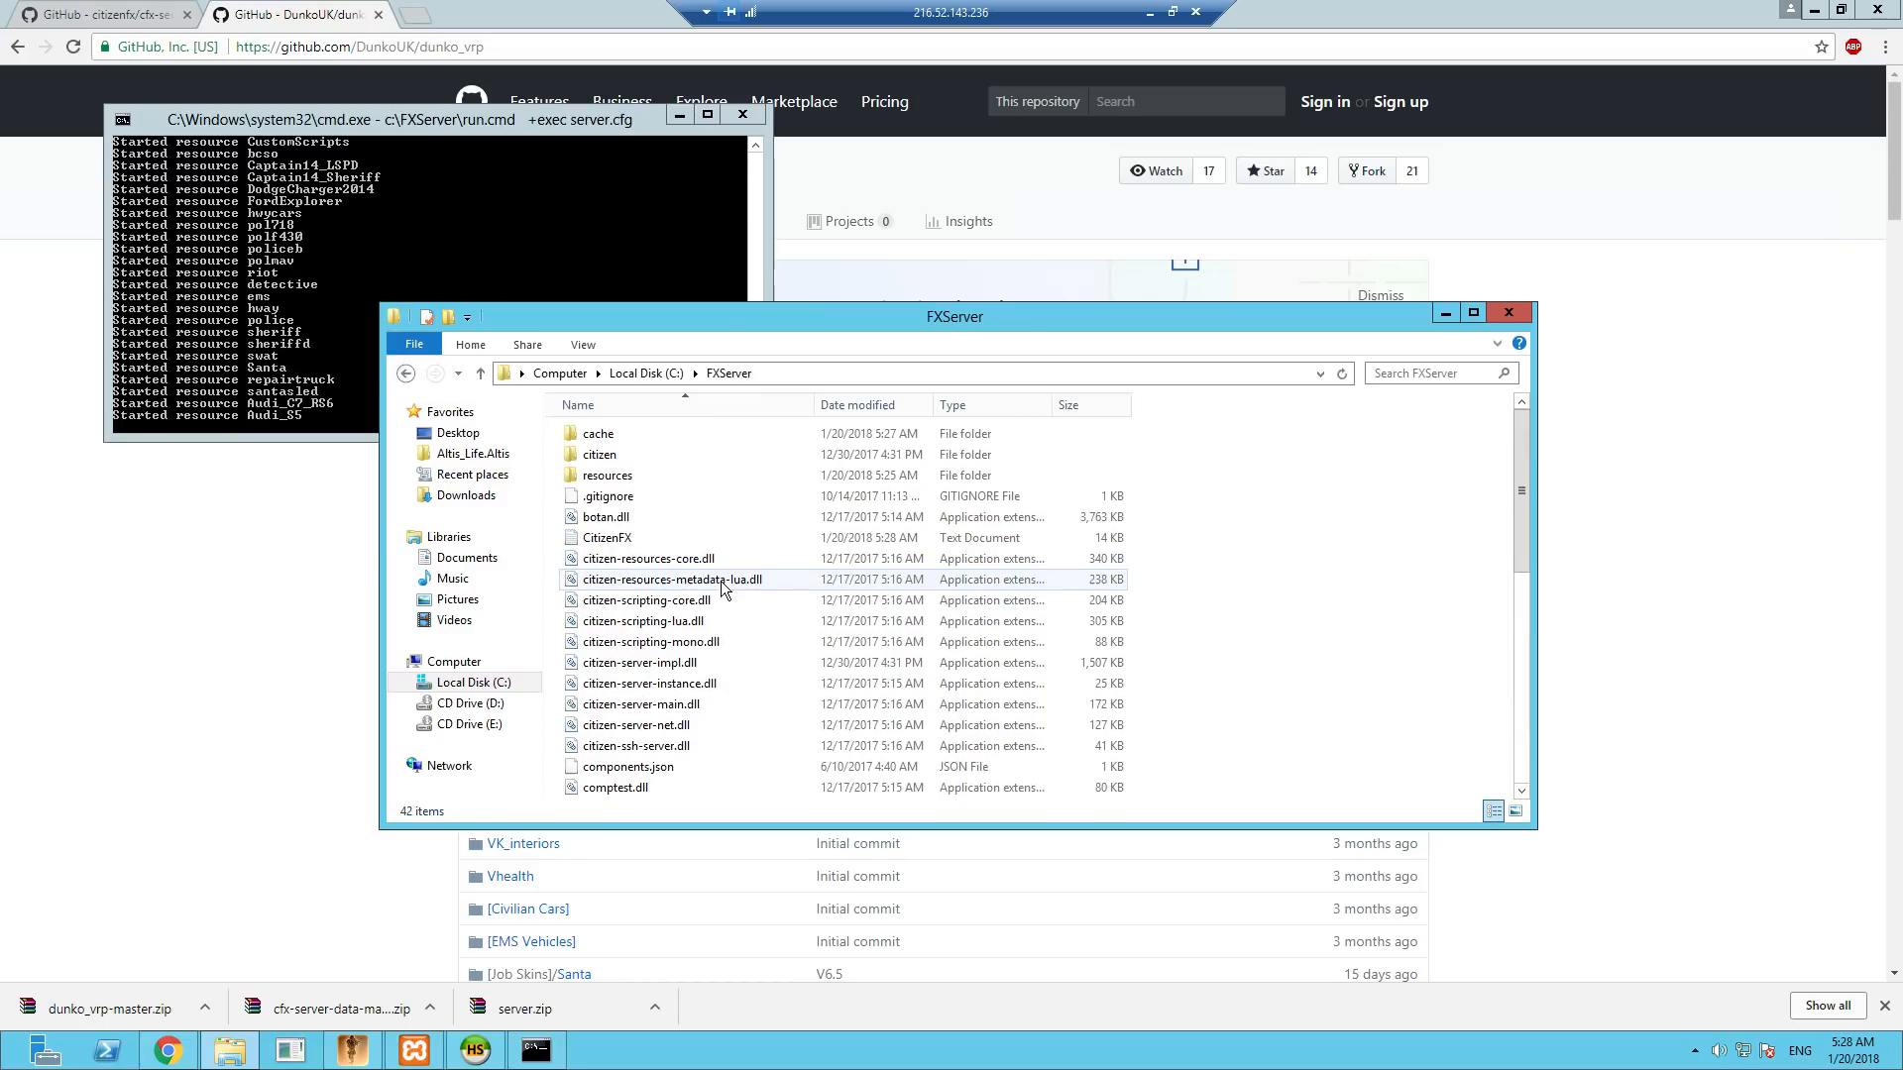
double_click(602, 476)
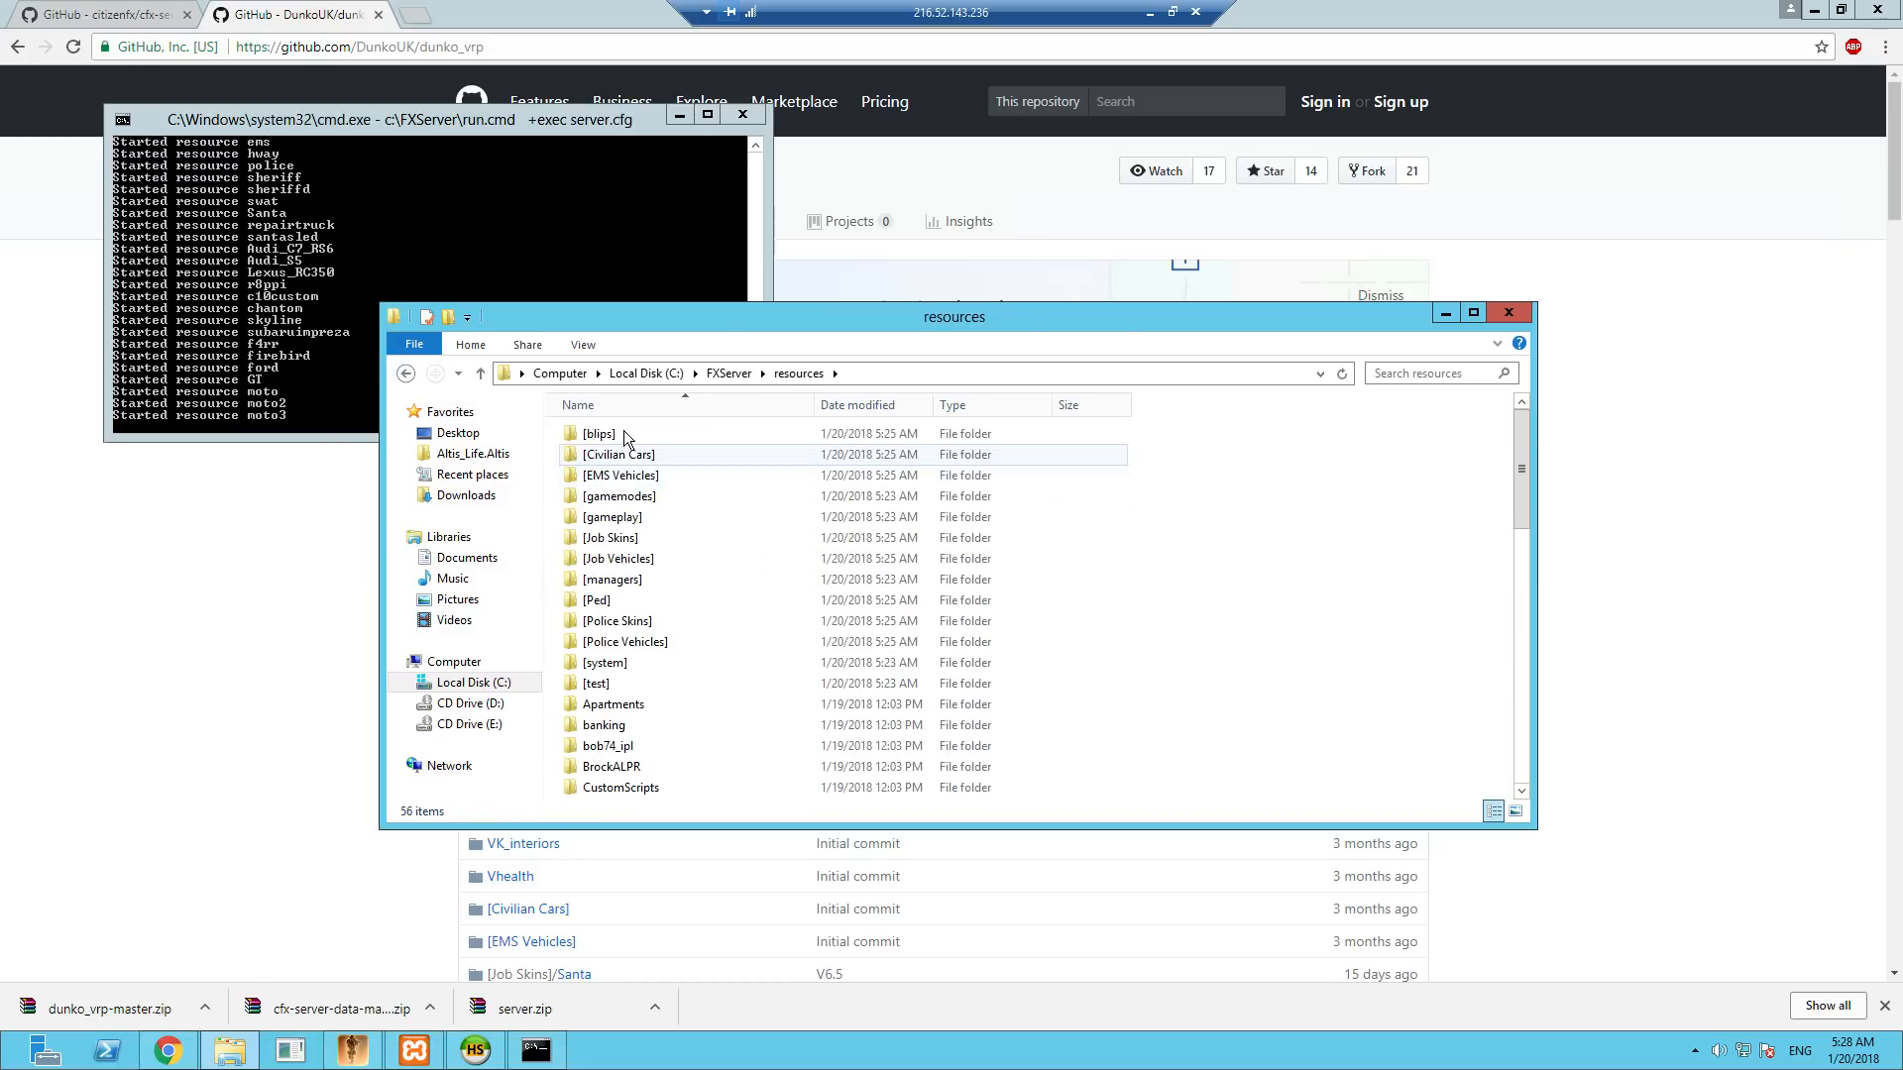
scroll(627, 604, "down", 13)
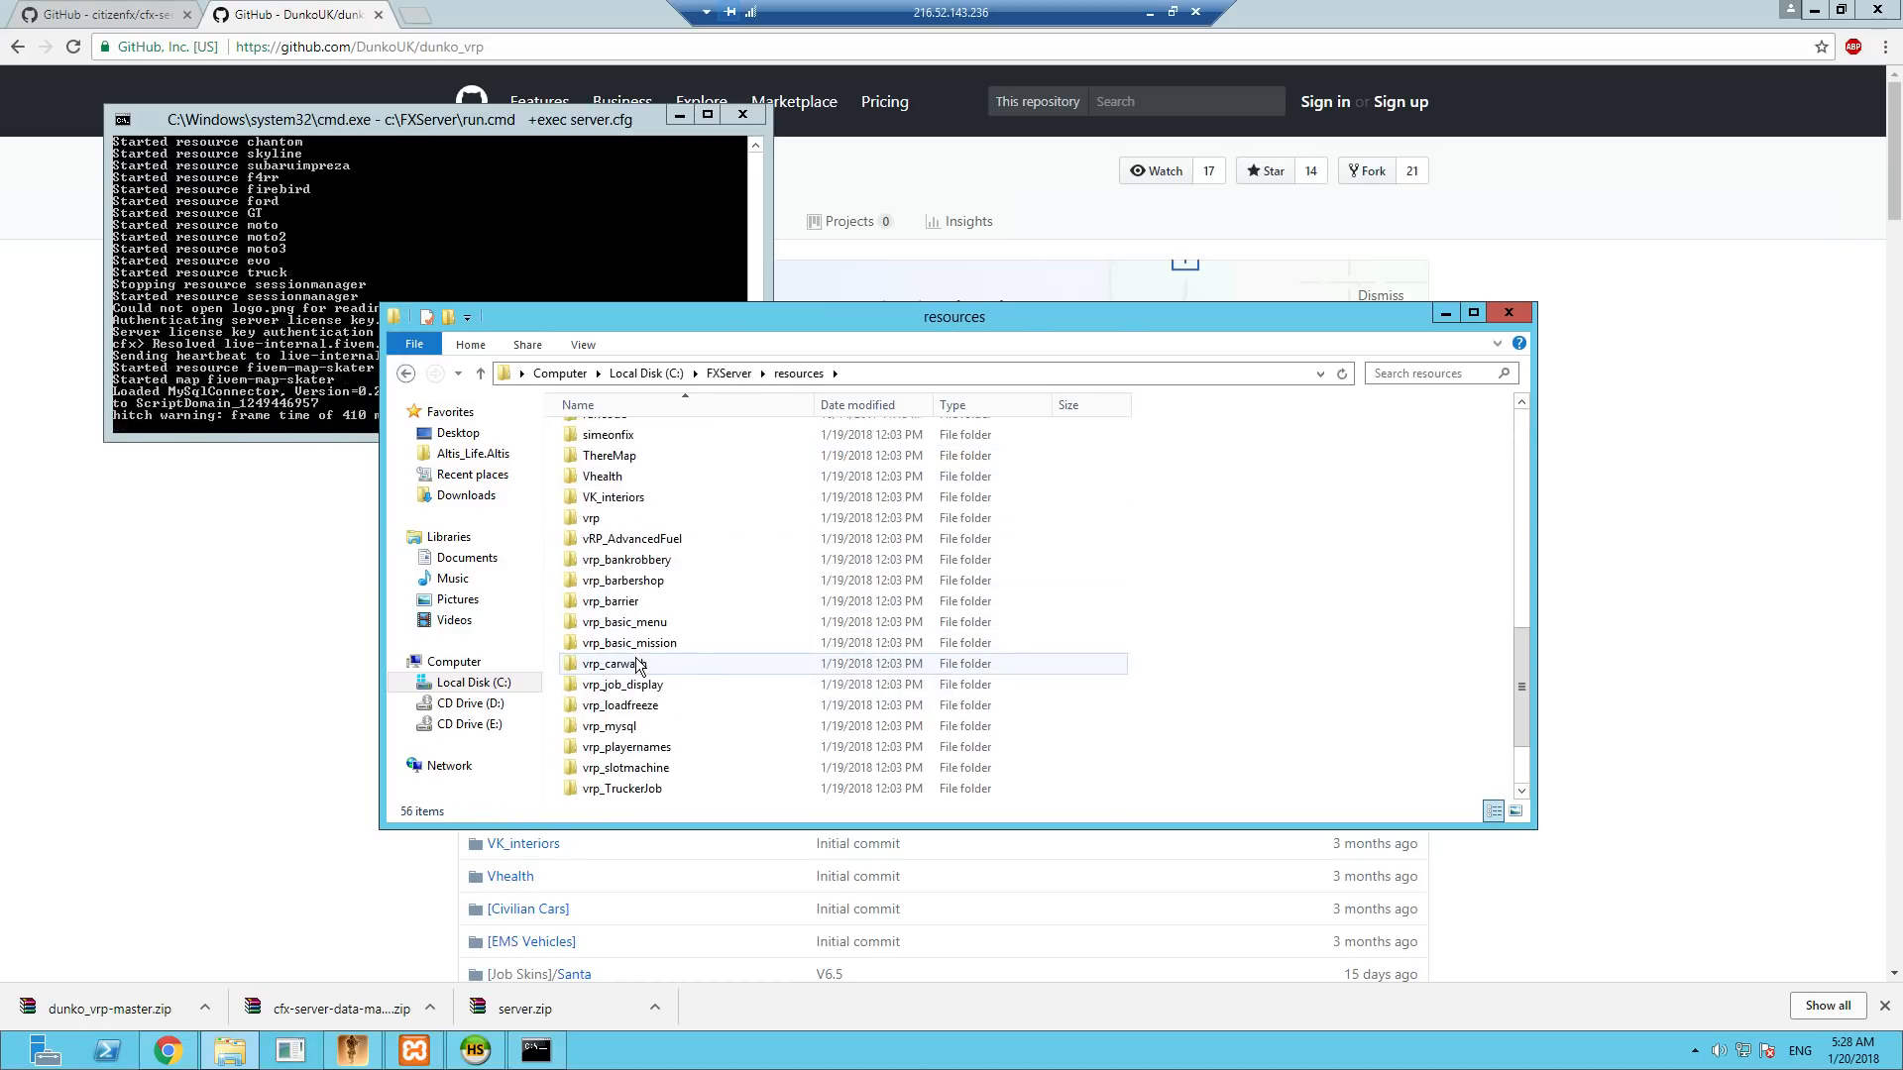
scroll(628, 674, "up", 2)
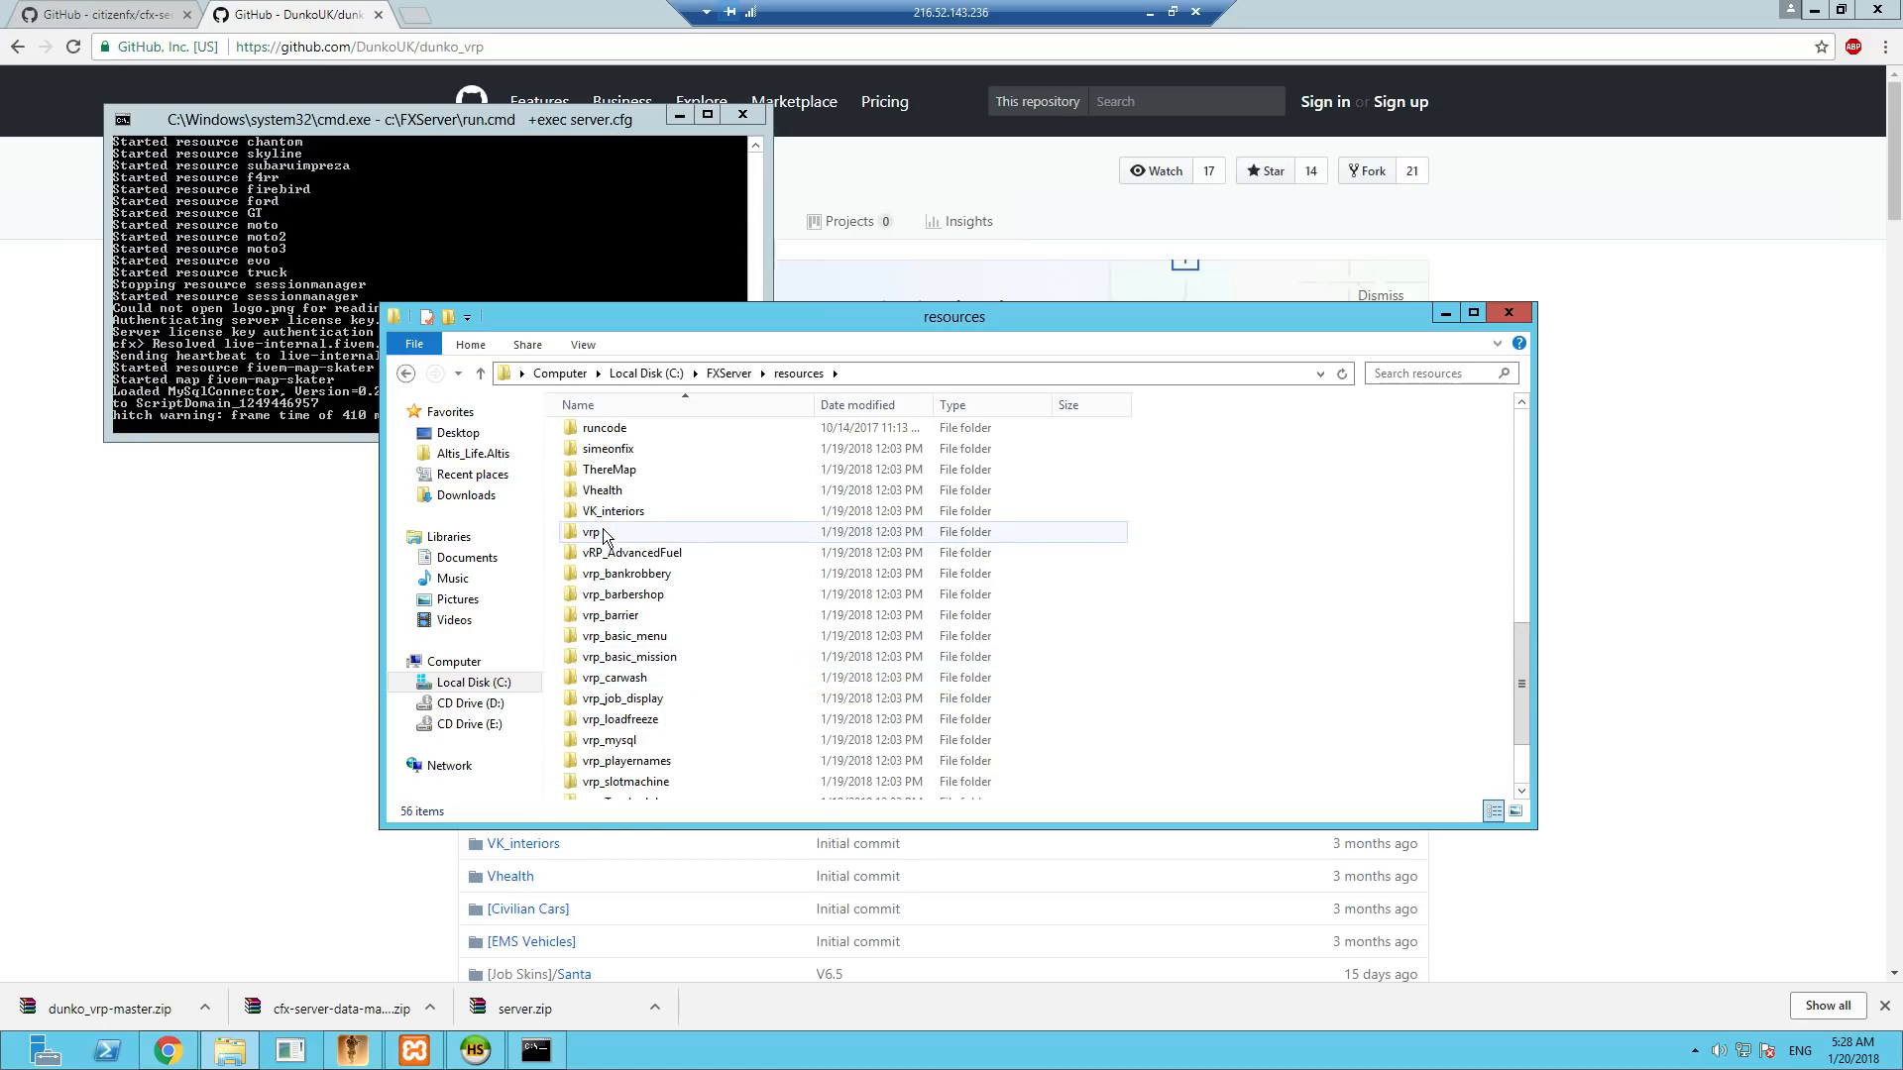
double_click(603, 533)
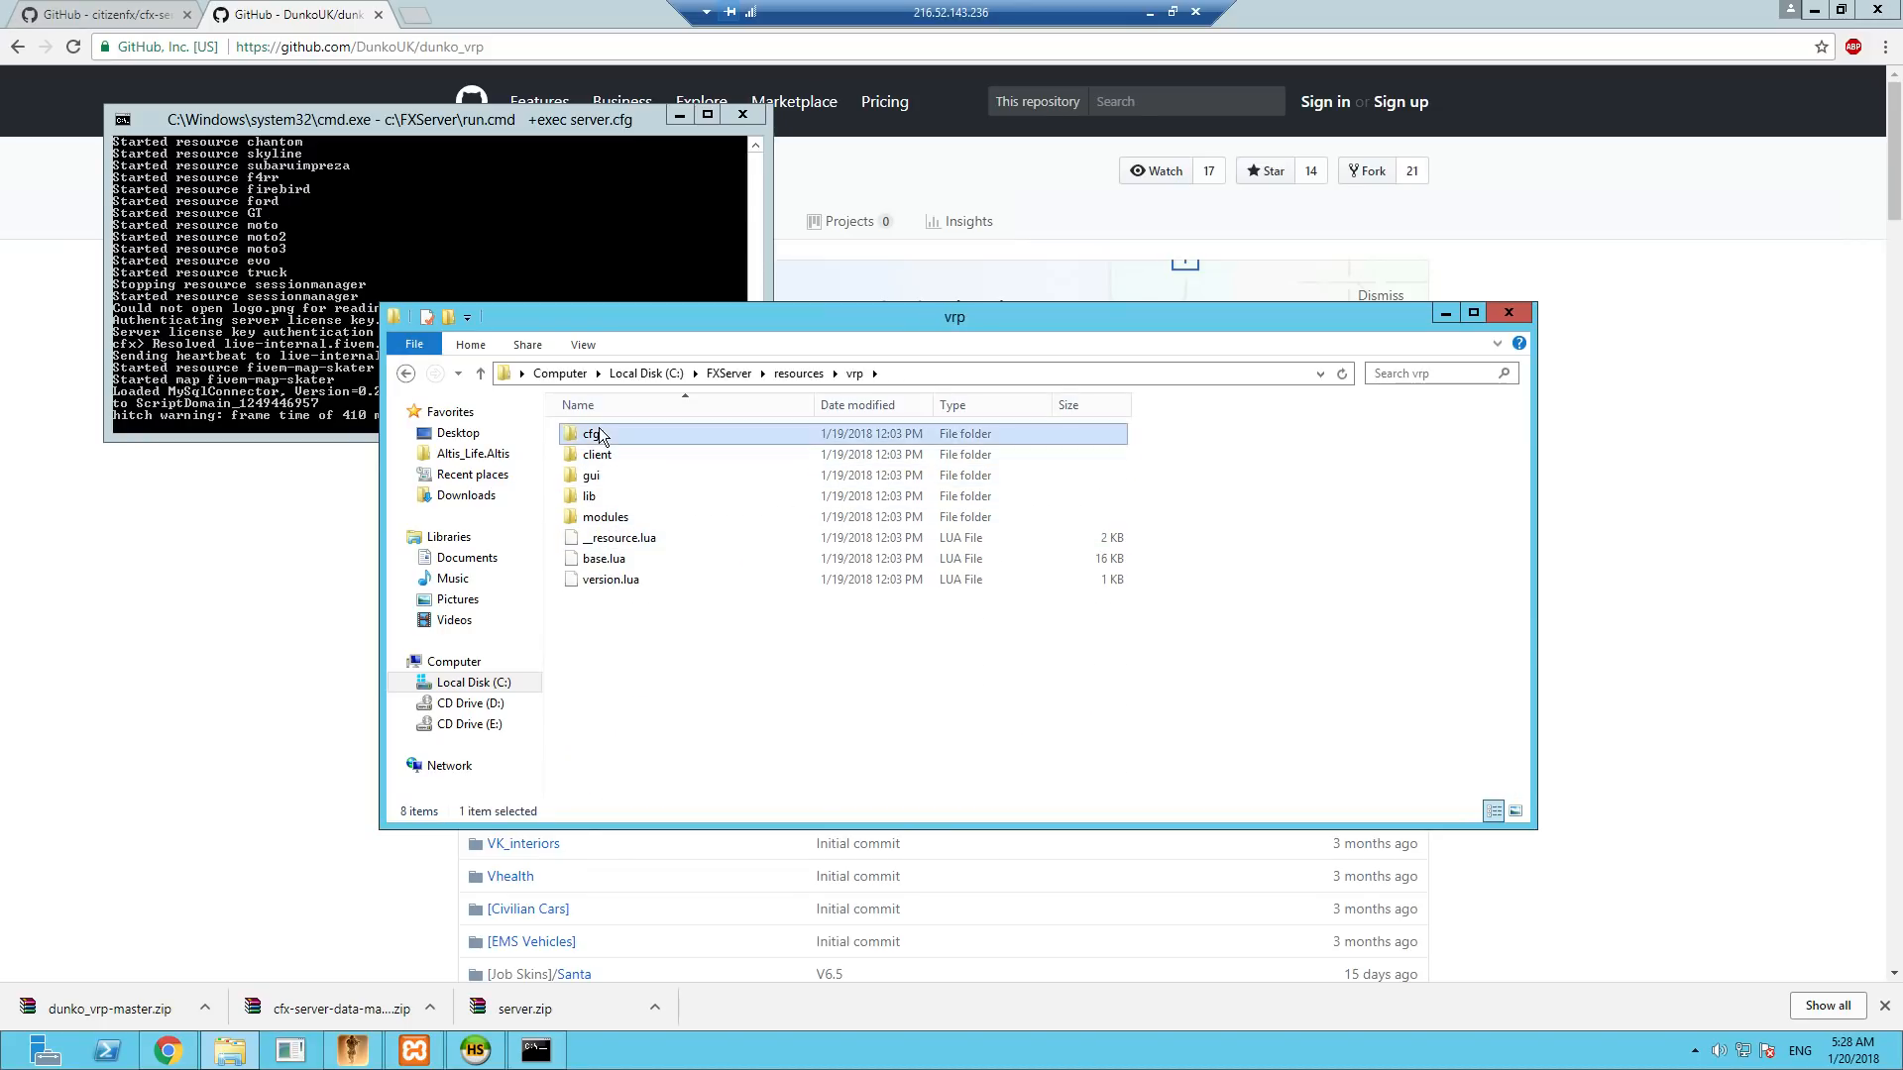
double_click(595, 433)
right_click(607, 517)
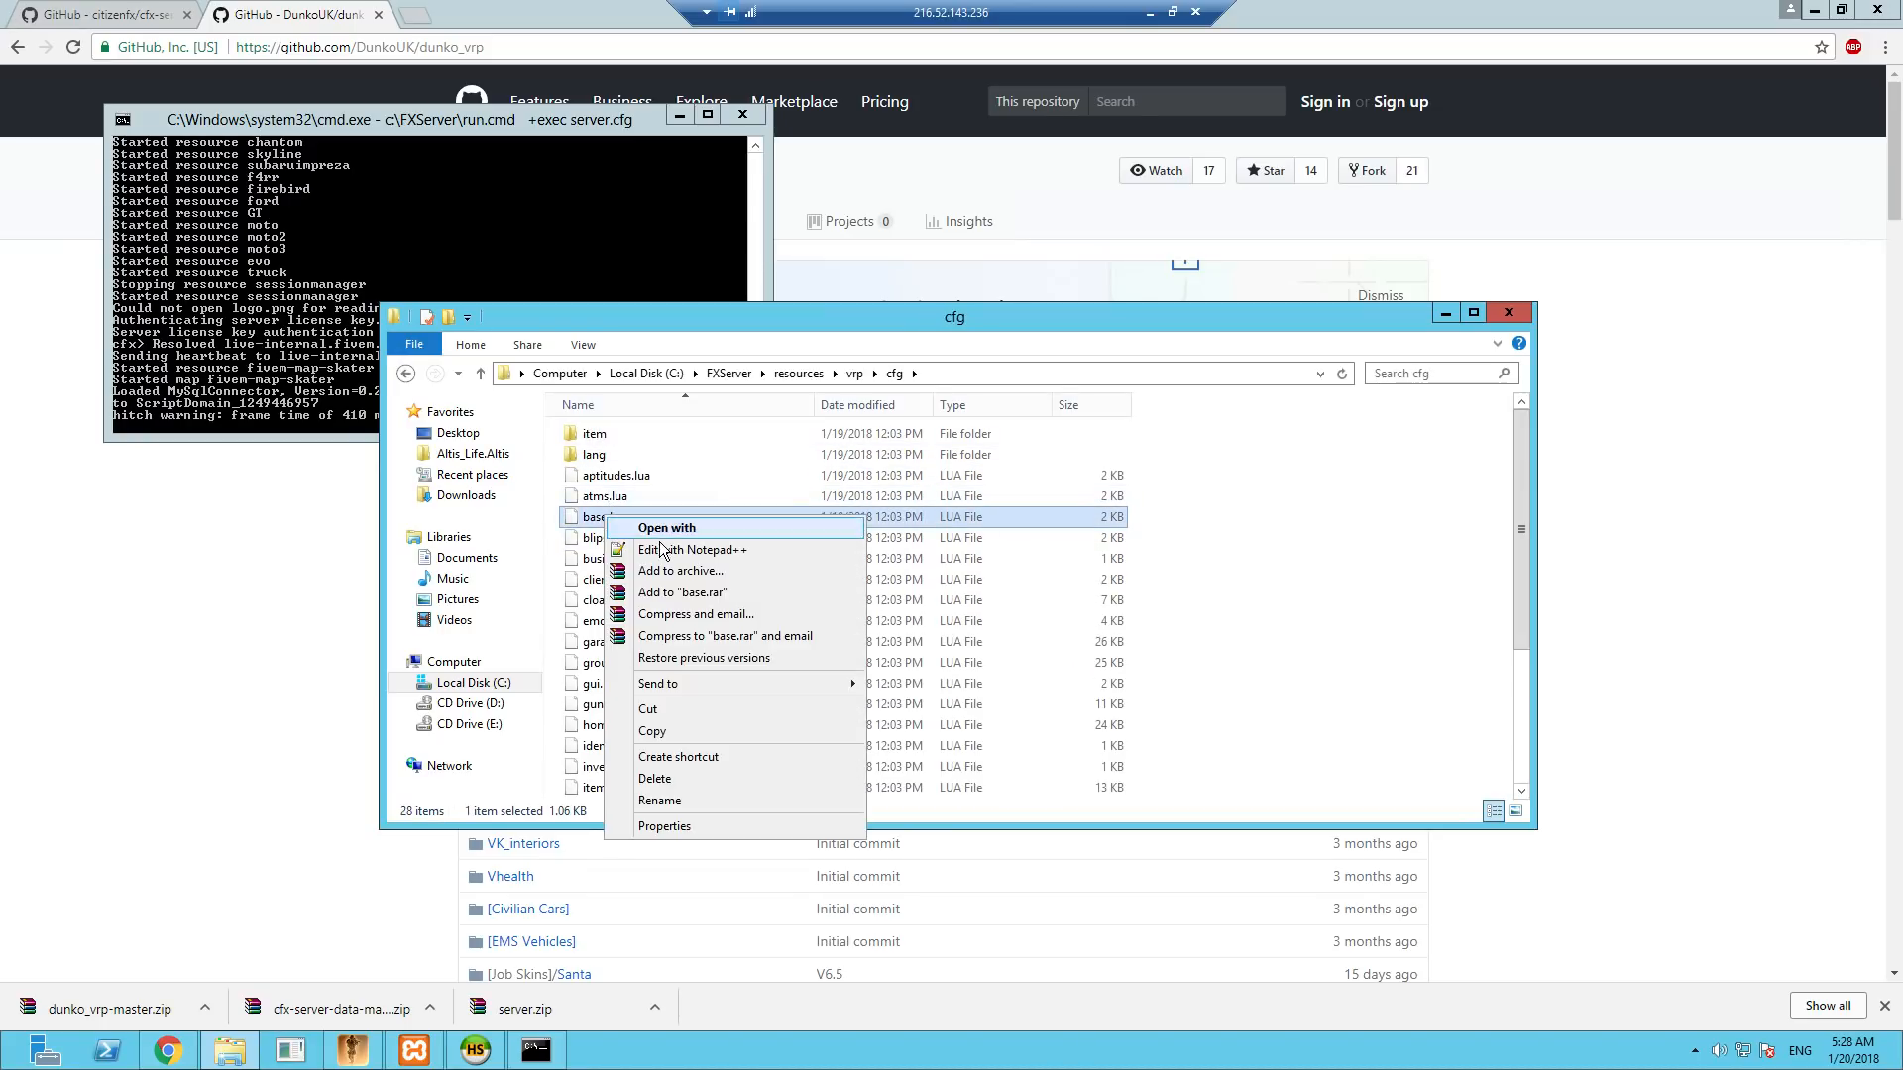
left_click(674, 551)
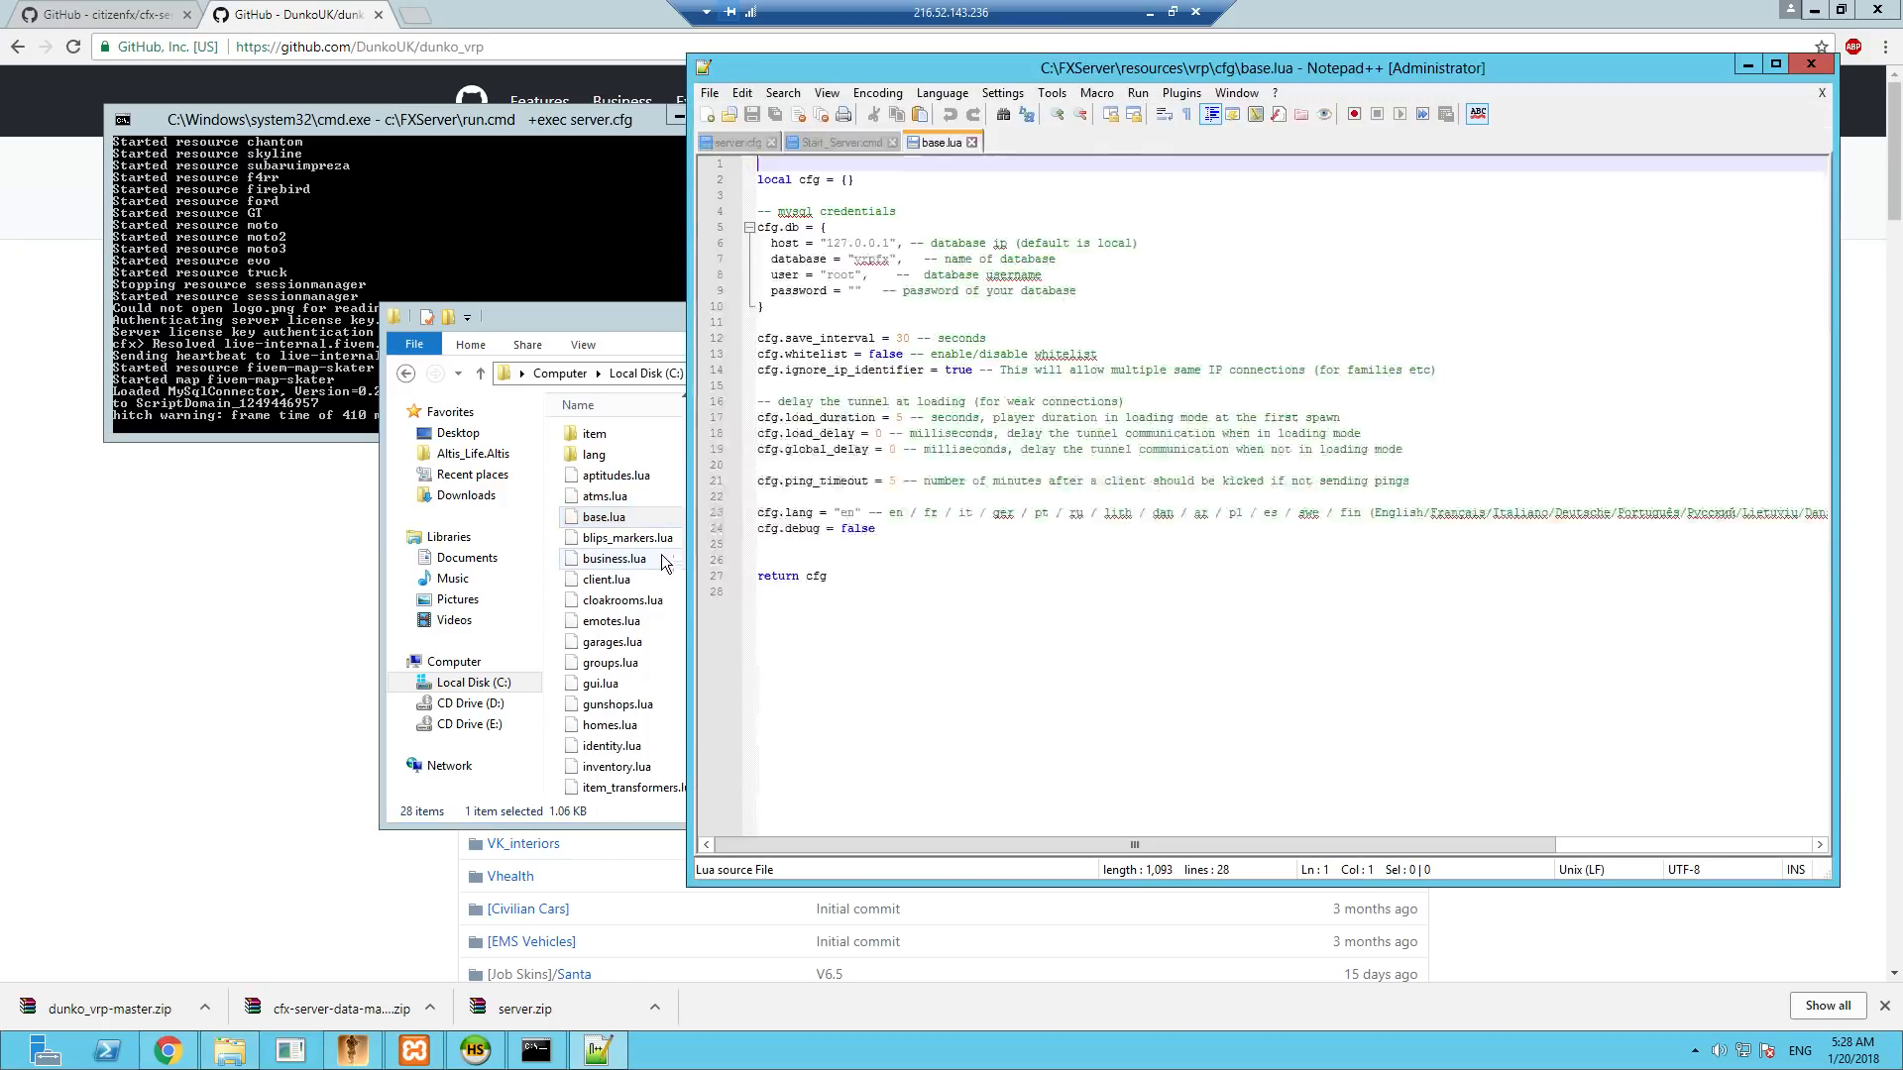
- Review the database name, user and password entries in the cfg.db block of base.lua, and close the editor and the cfg folder
left_click(870, 261)
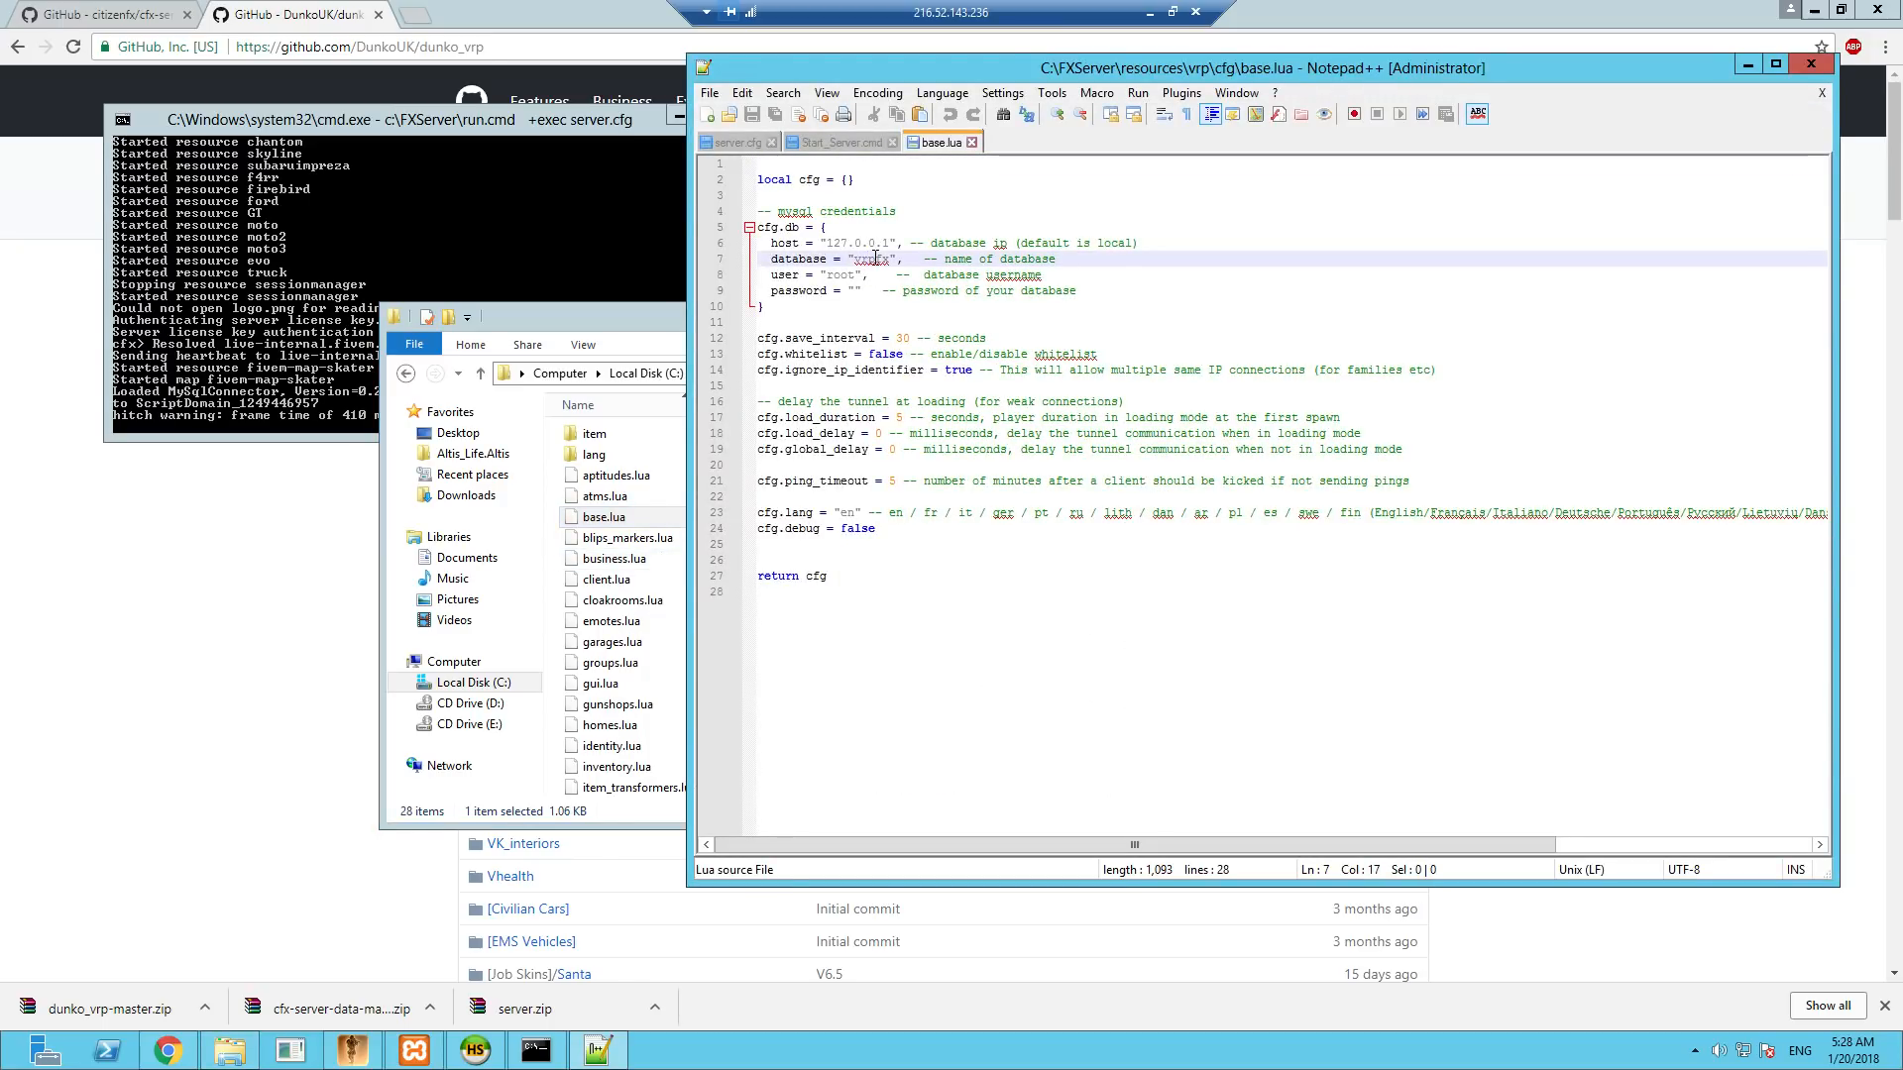
left_click(833, 275)
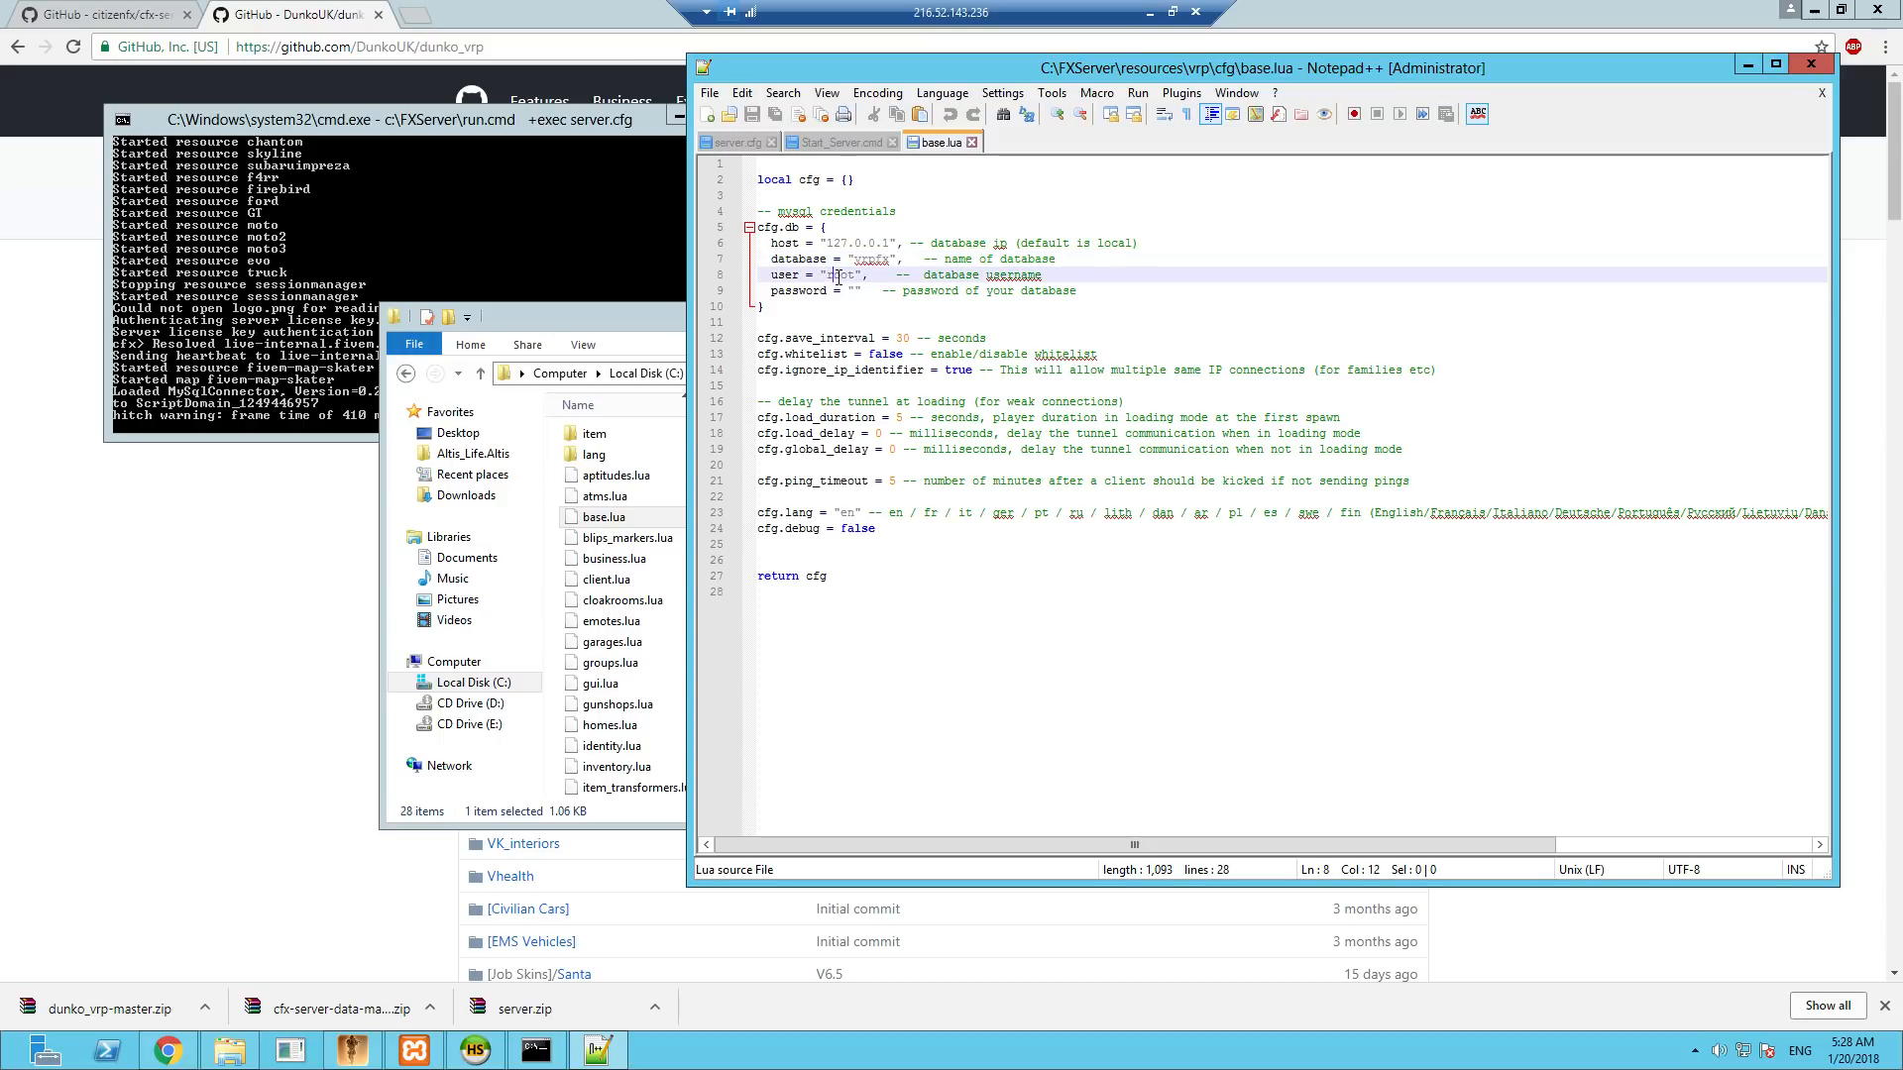
left_click(856, 292)
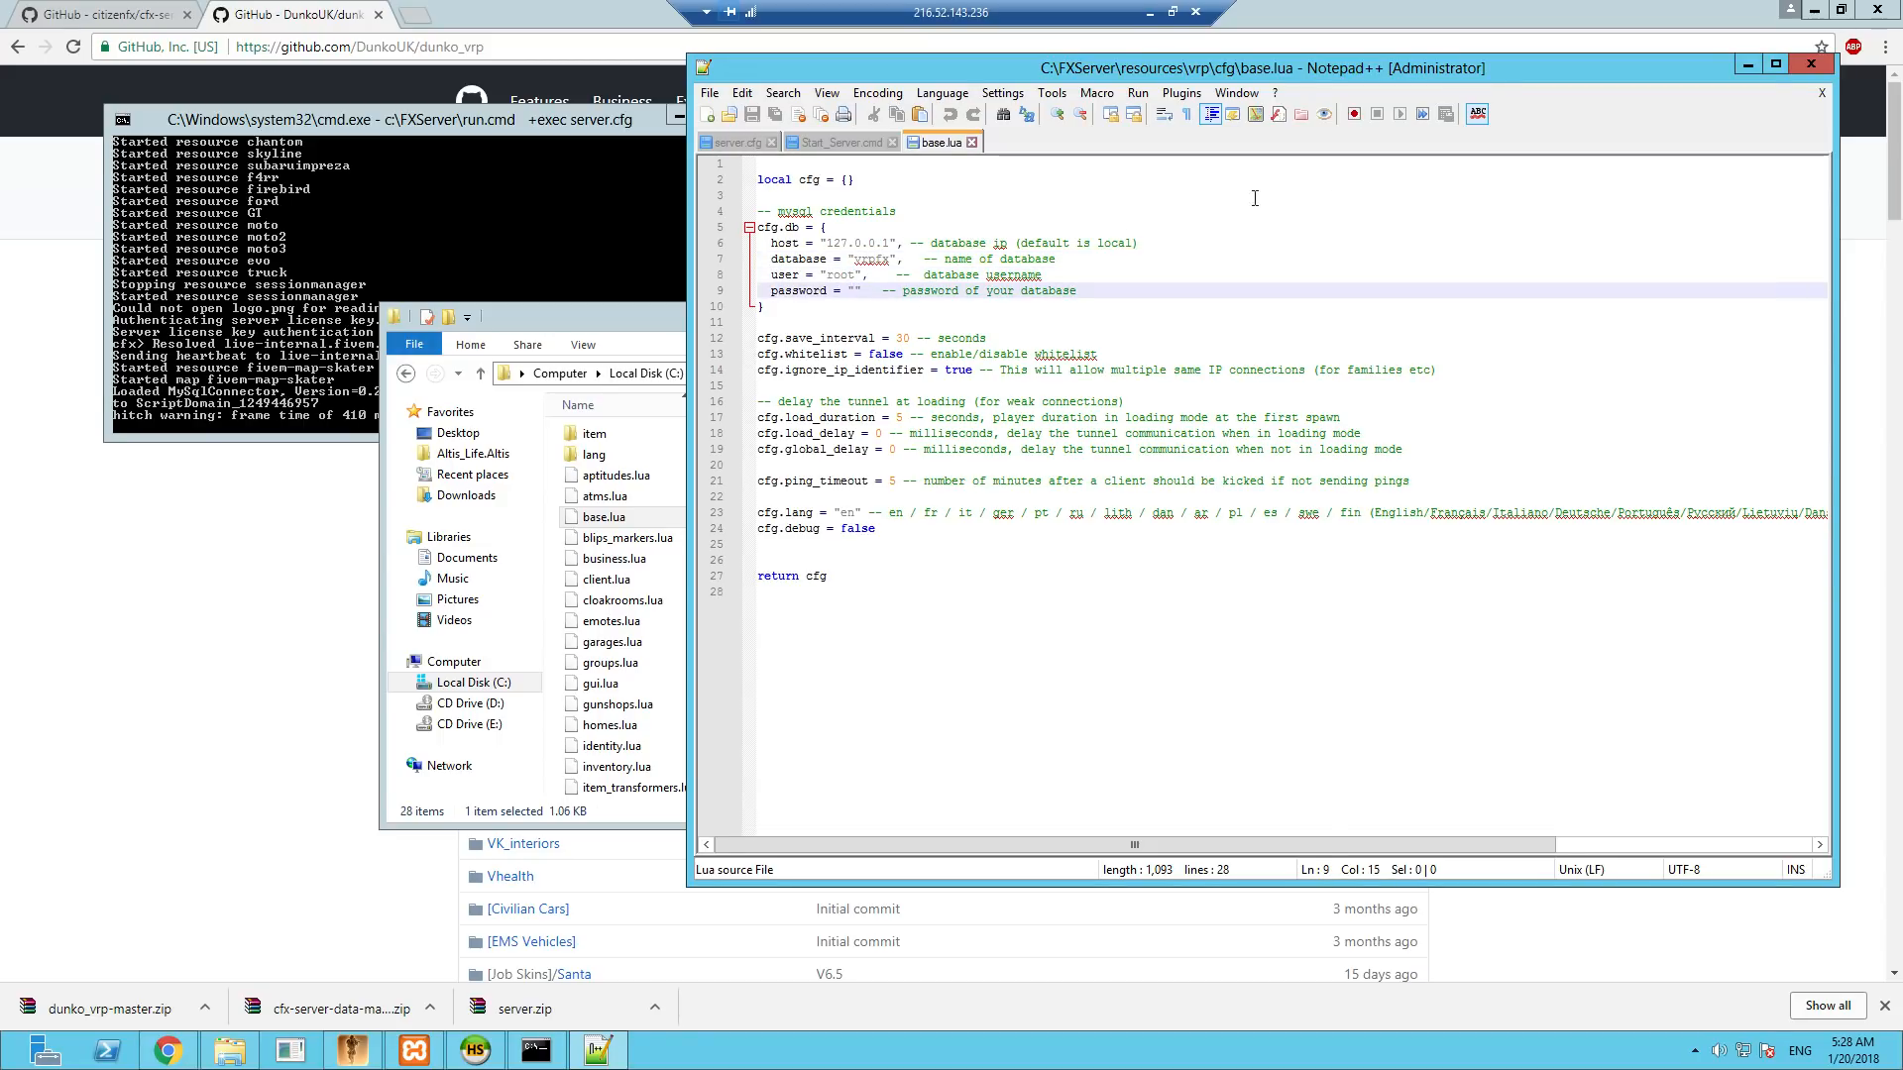
left_click(1810, 65)
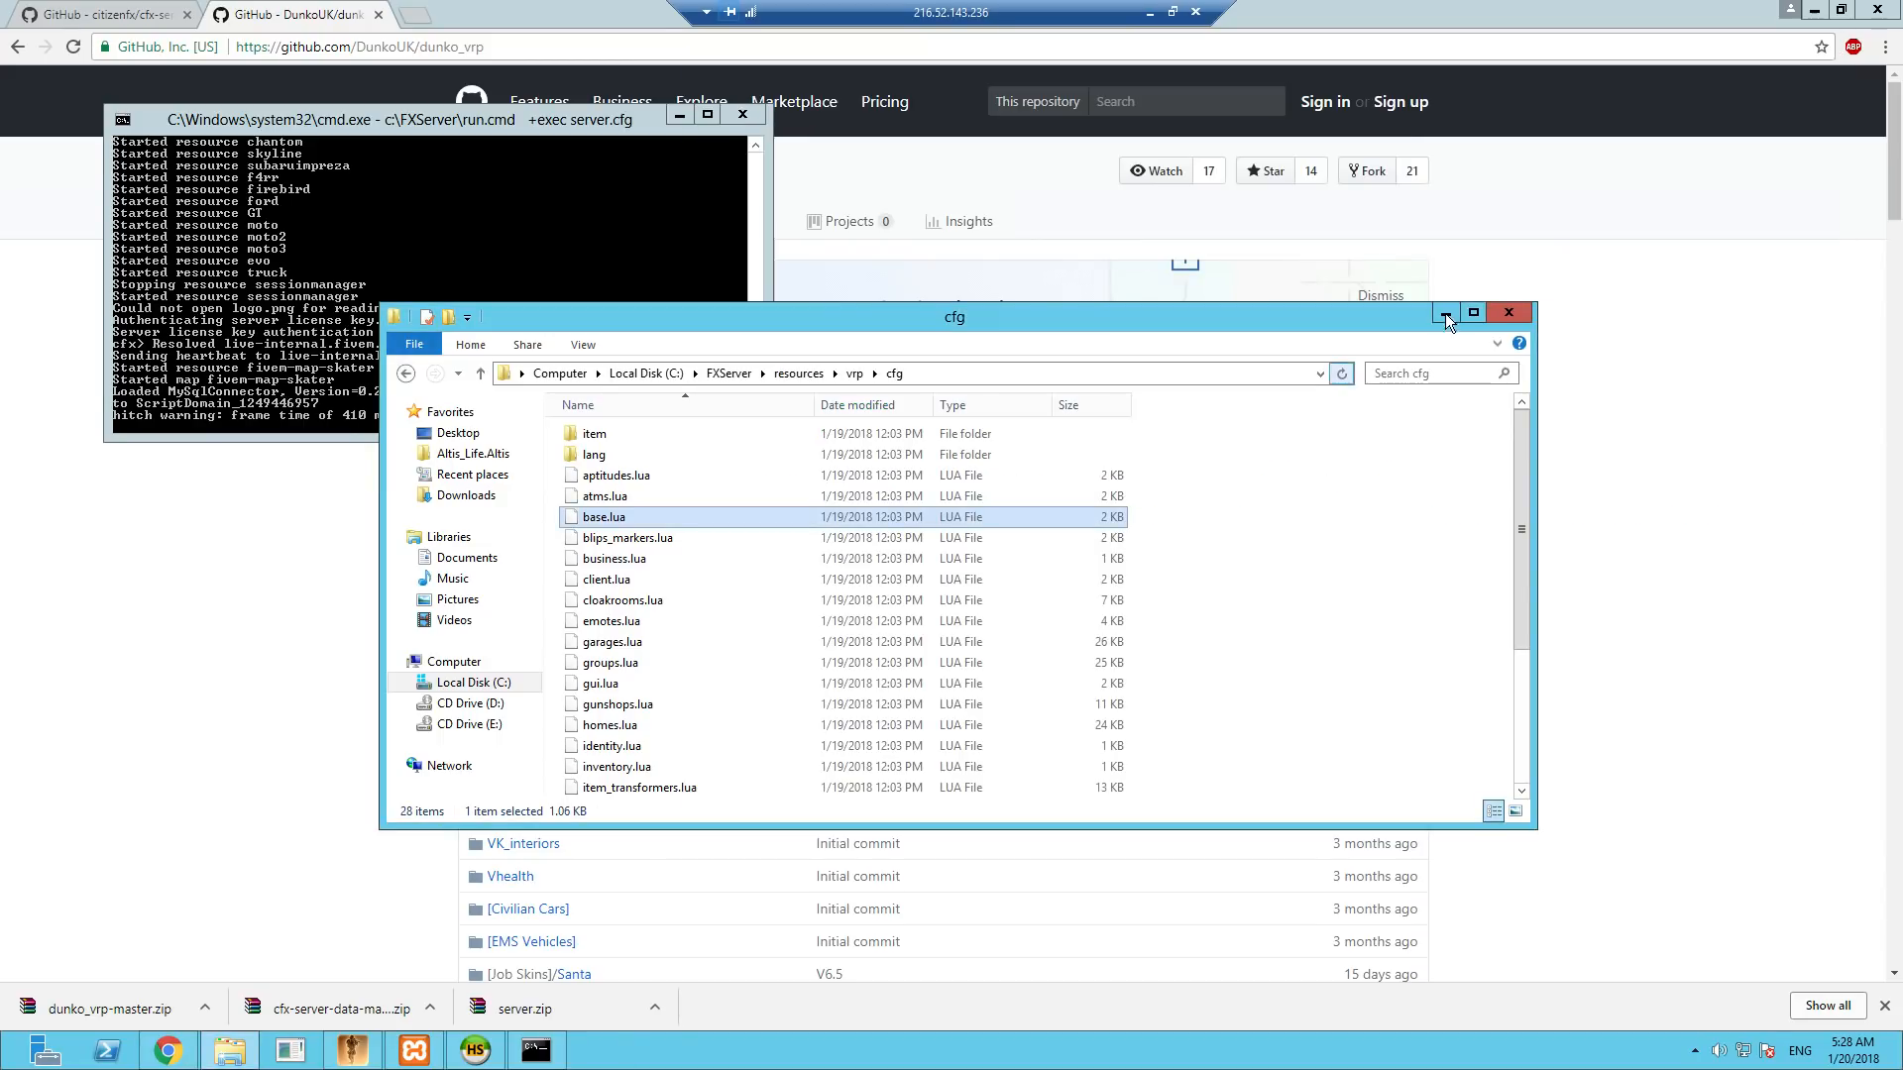
left_click(1507, 314)
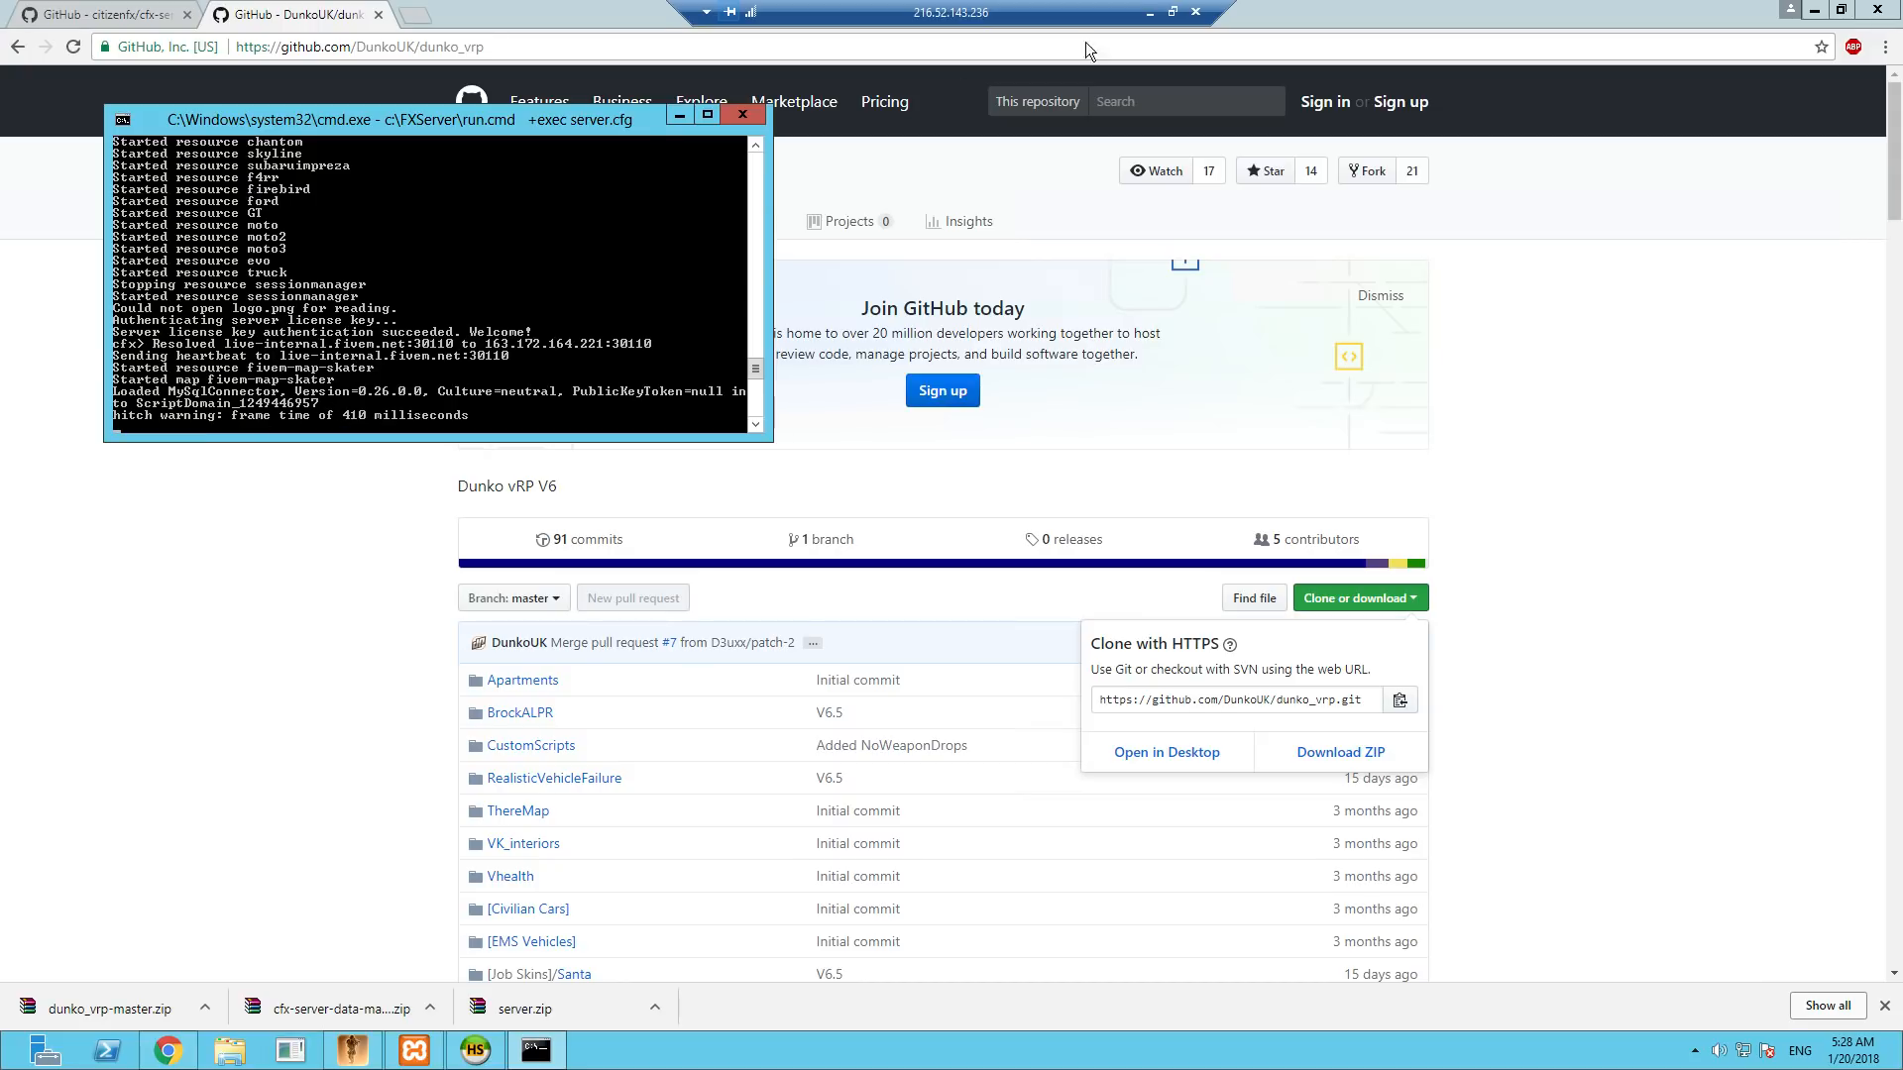
- Minimise the remote desktop session and launch the FiveM client from New folder (2) on the local desktop
left_click(1150, 11)
left_click(1305, 374)
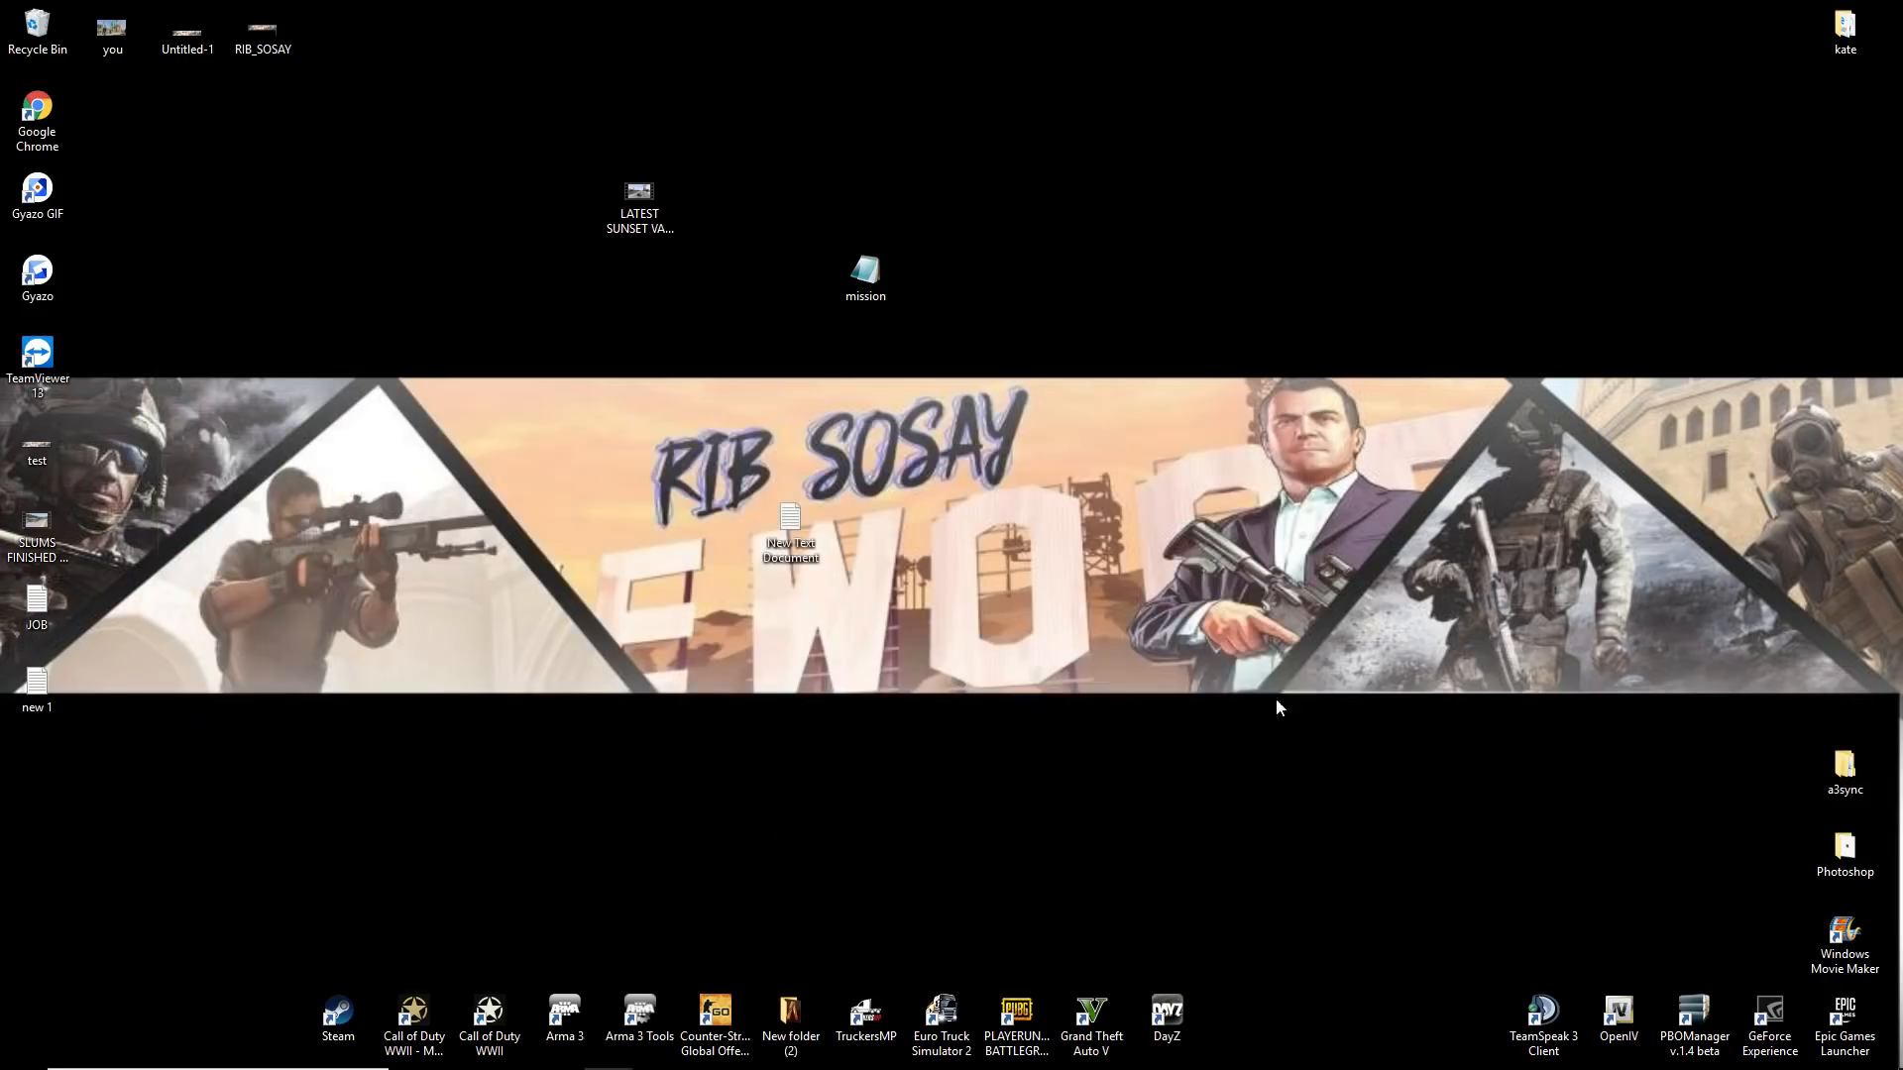
double_click(790, 1012)
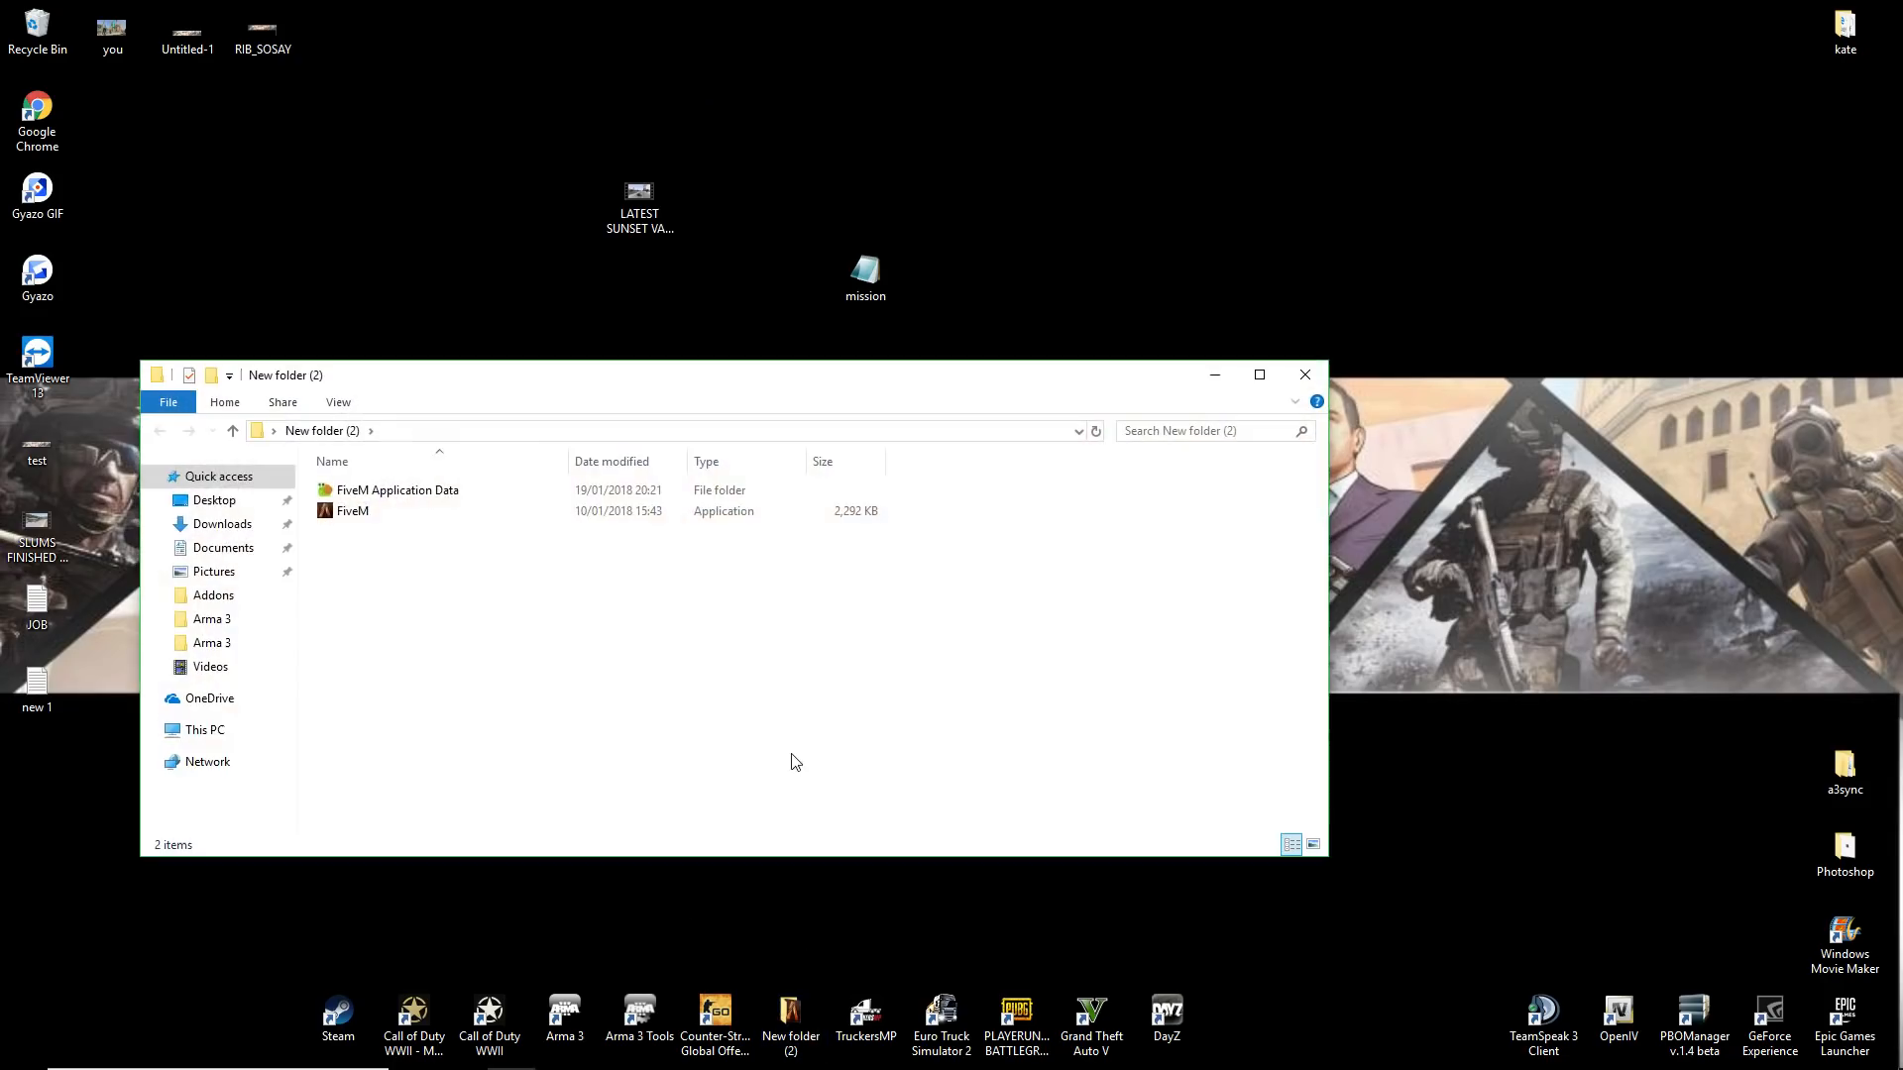
double_click(354, 512)
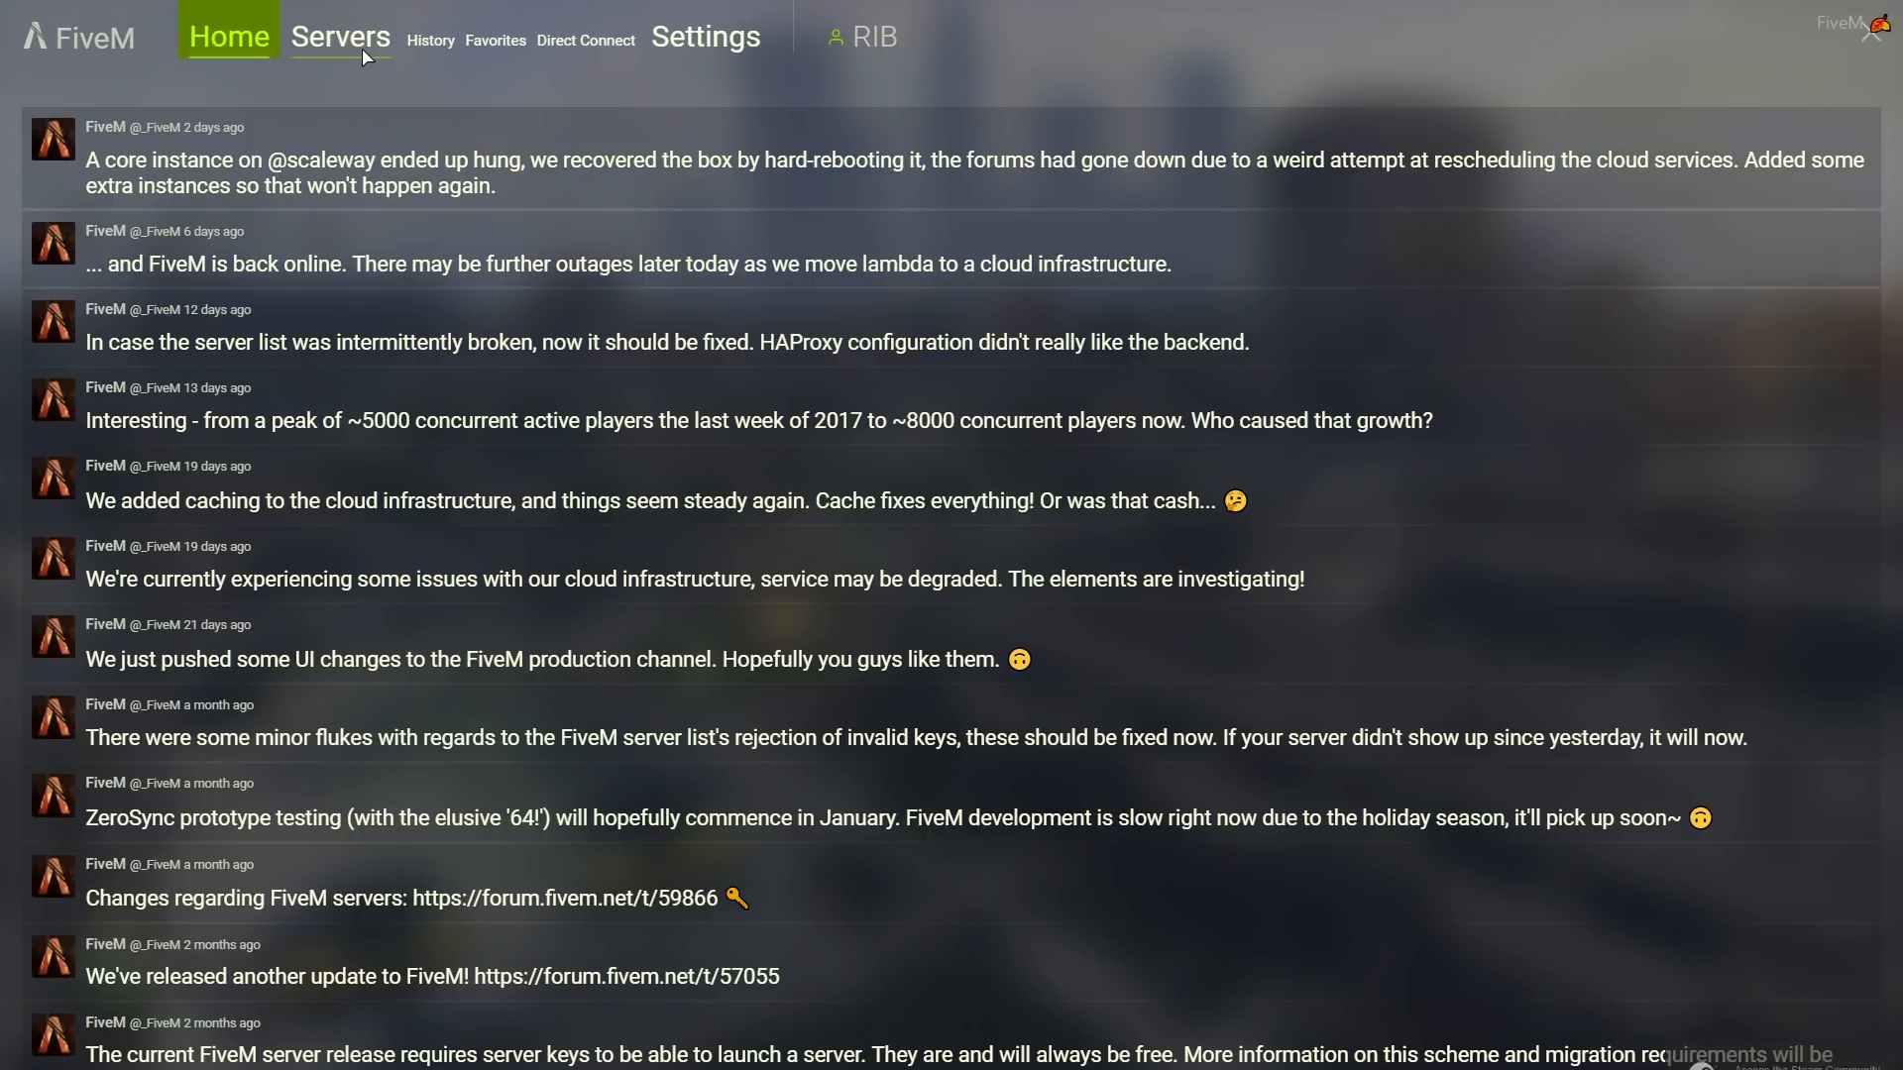
- Connect directly to the server at 216.52.143.236 from the FiveM client
left_click(553, 45)
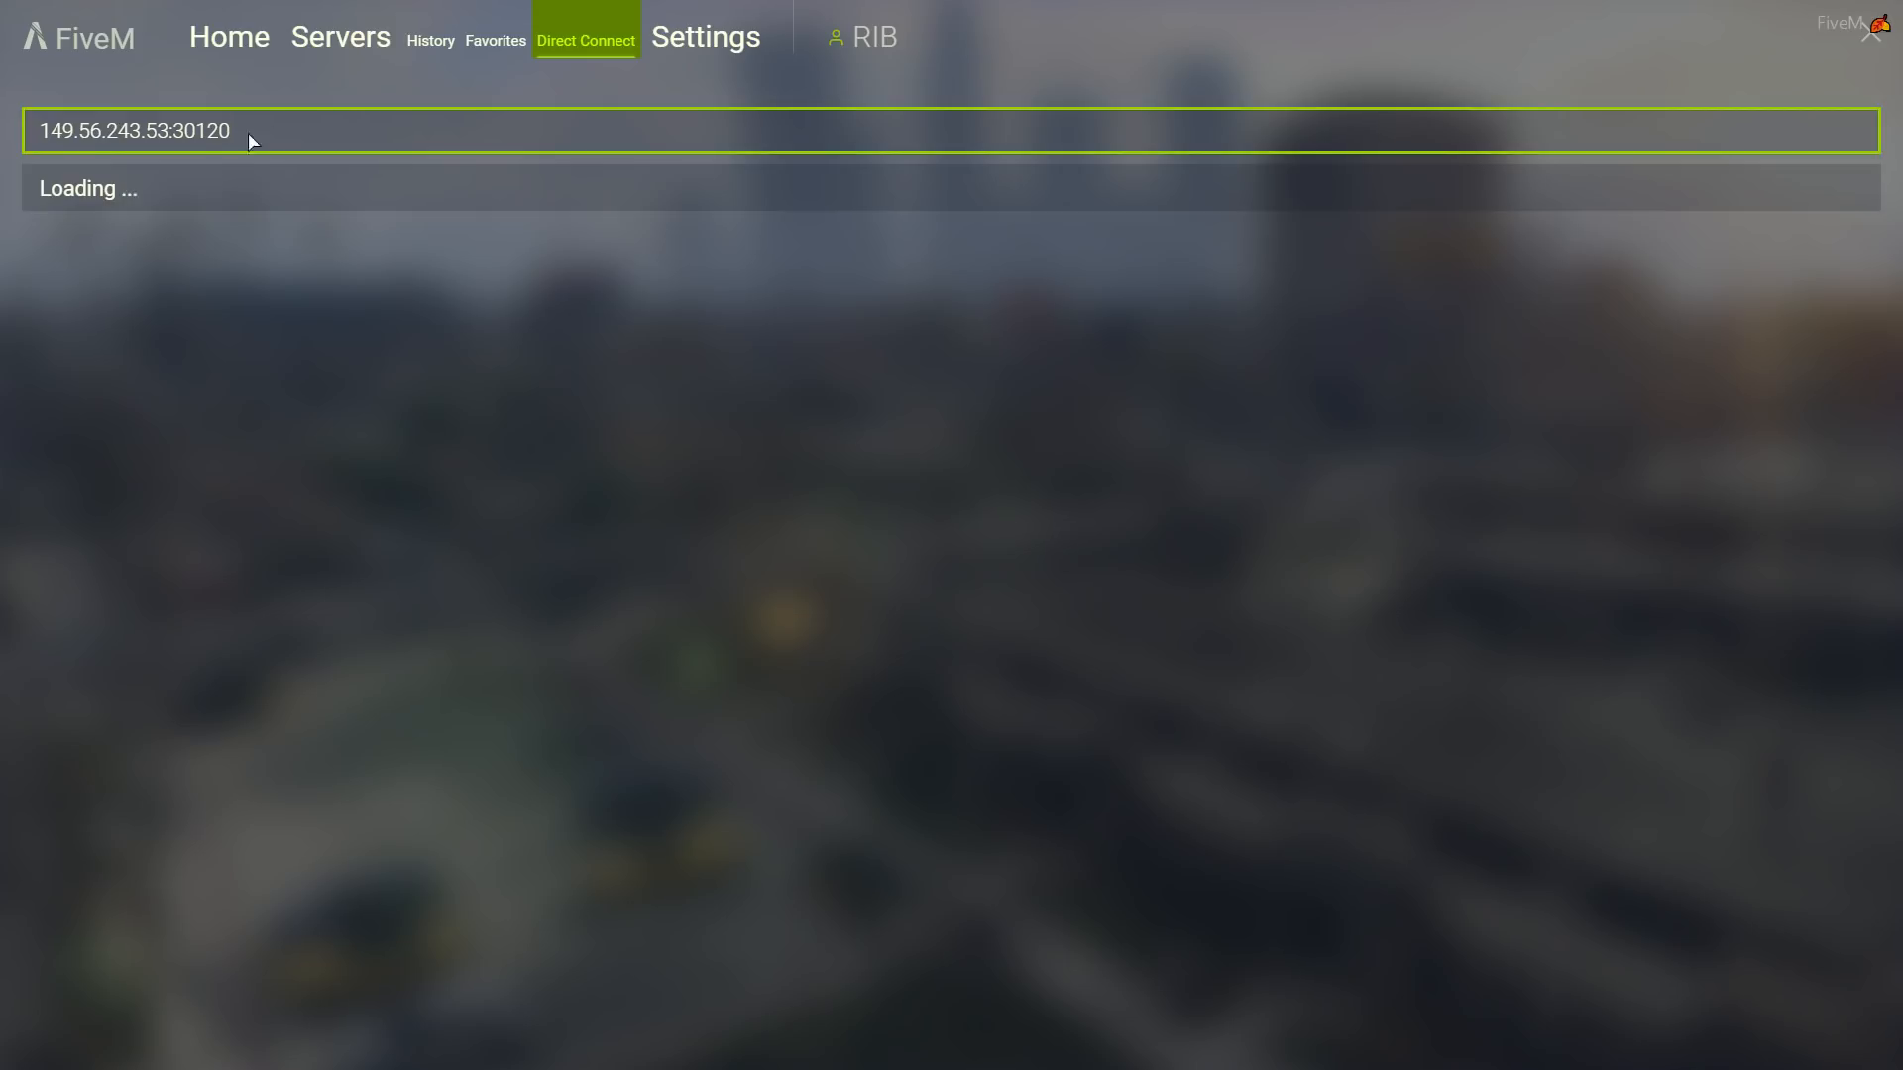
left_click_drag(249, 137, 8, 147)
type("216.52.143.236:")
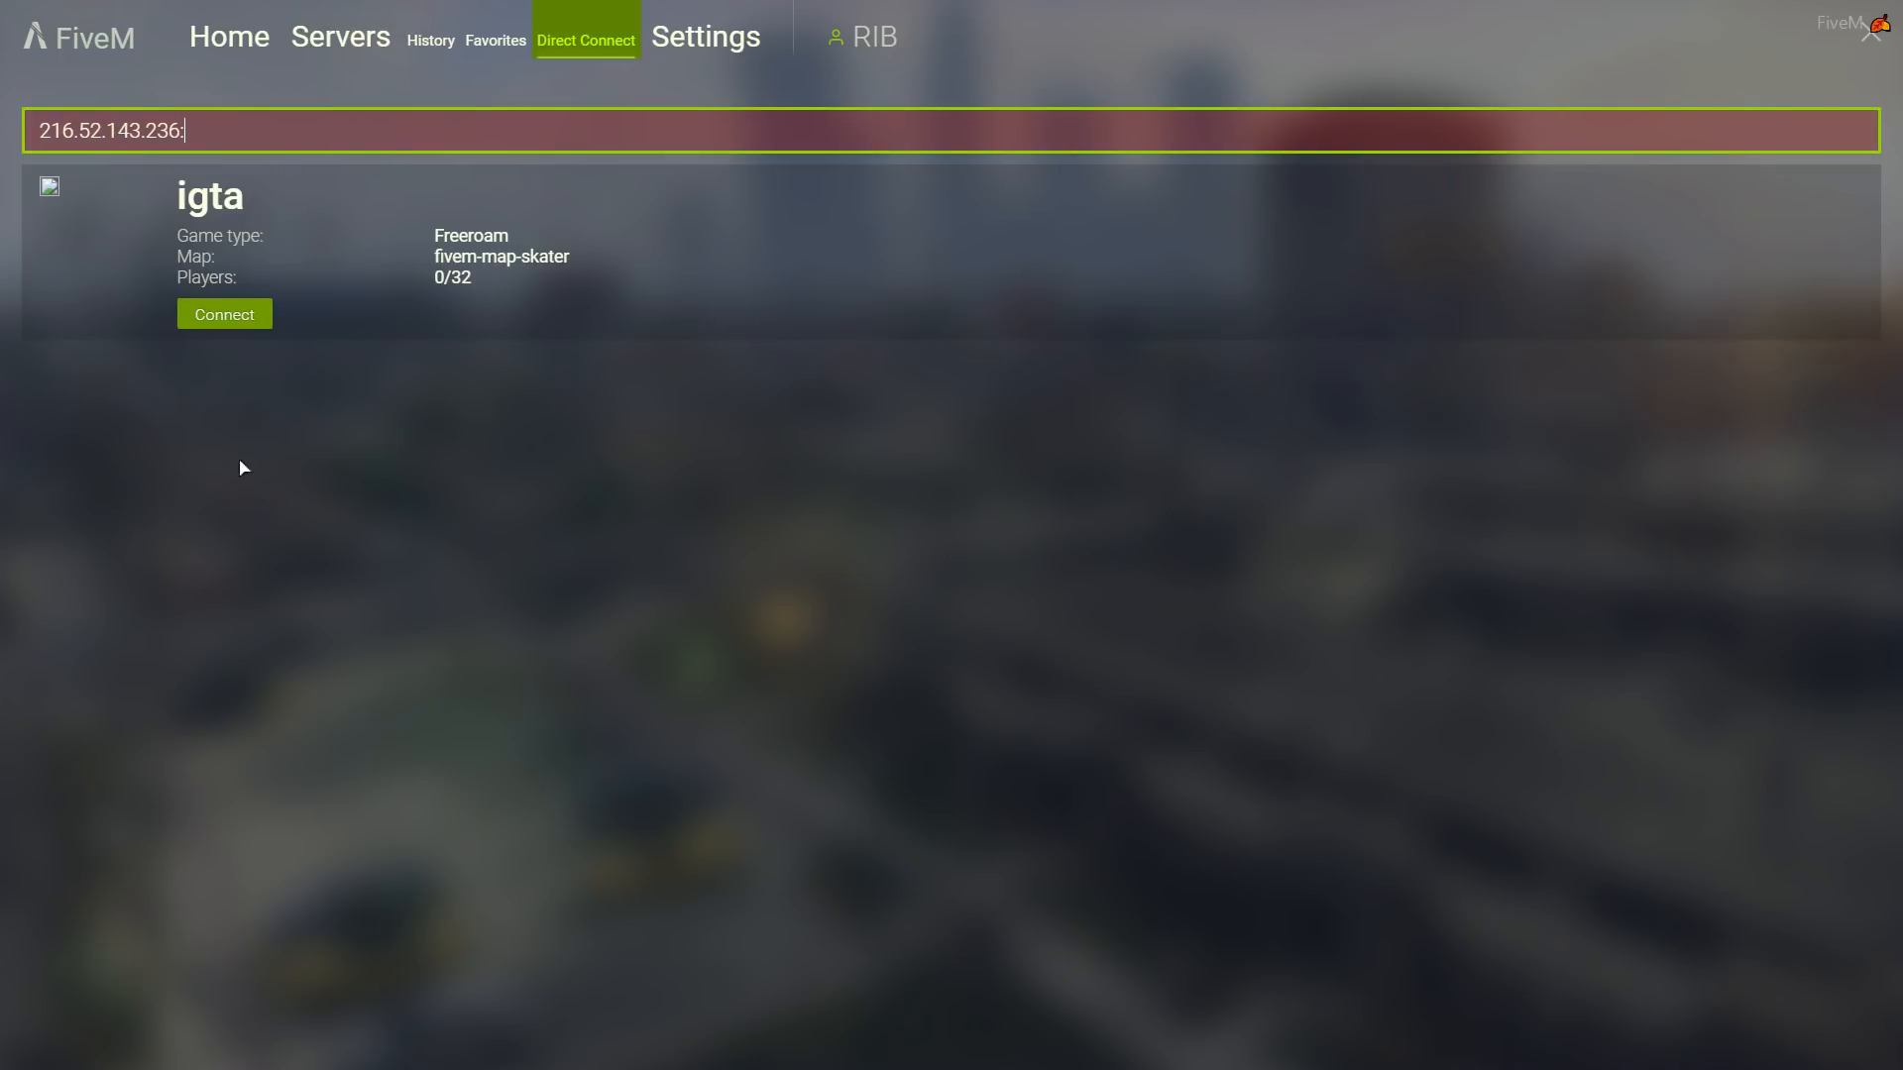
left_click(234, 317)
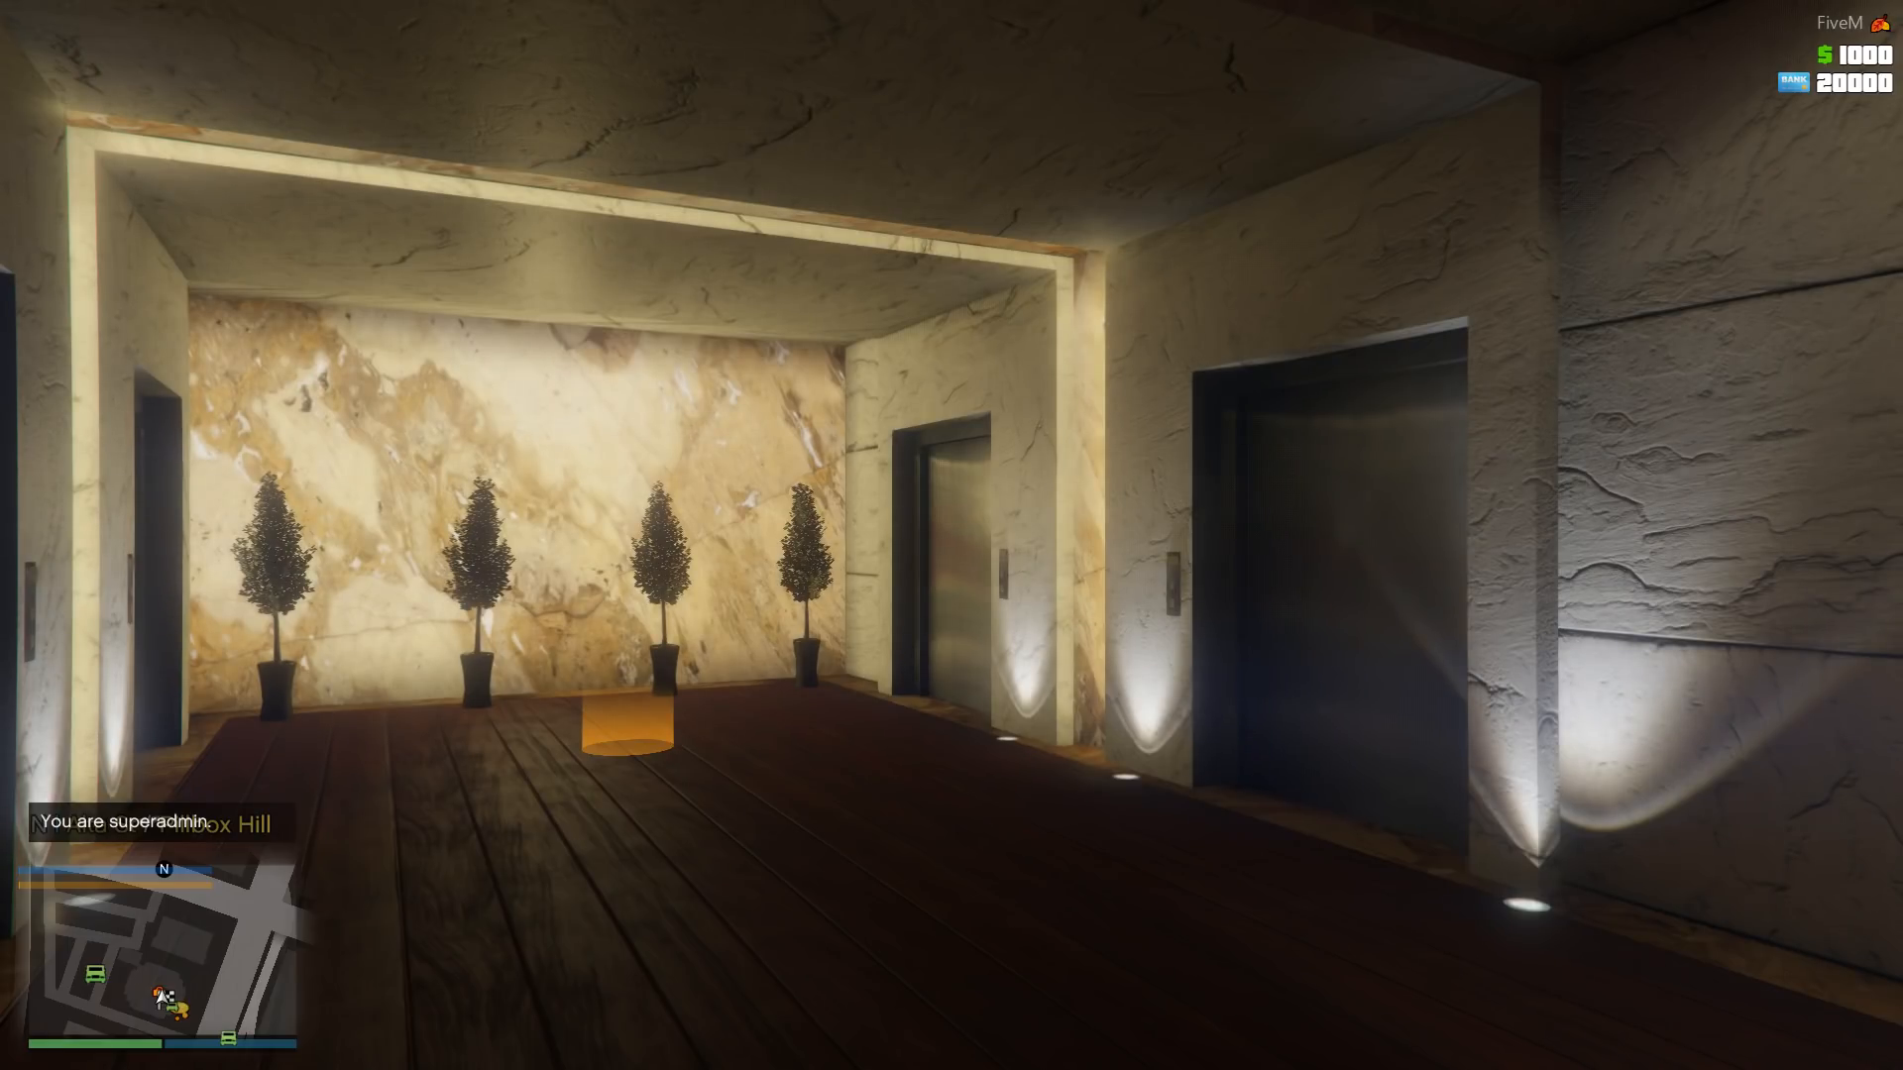
- Examine the entries of the in-game server menu, from Admin to Vehicle, and close it
key("w")
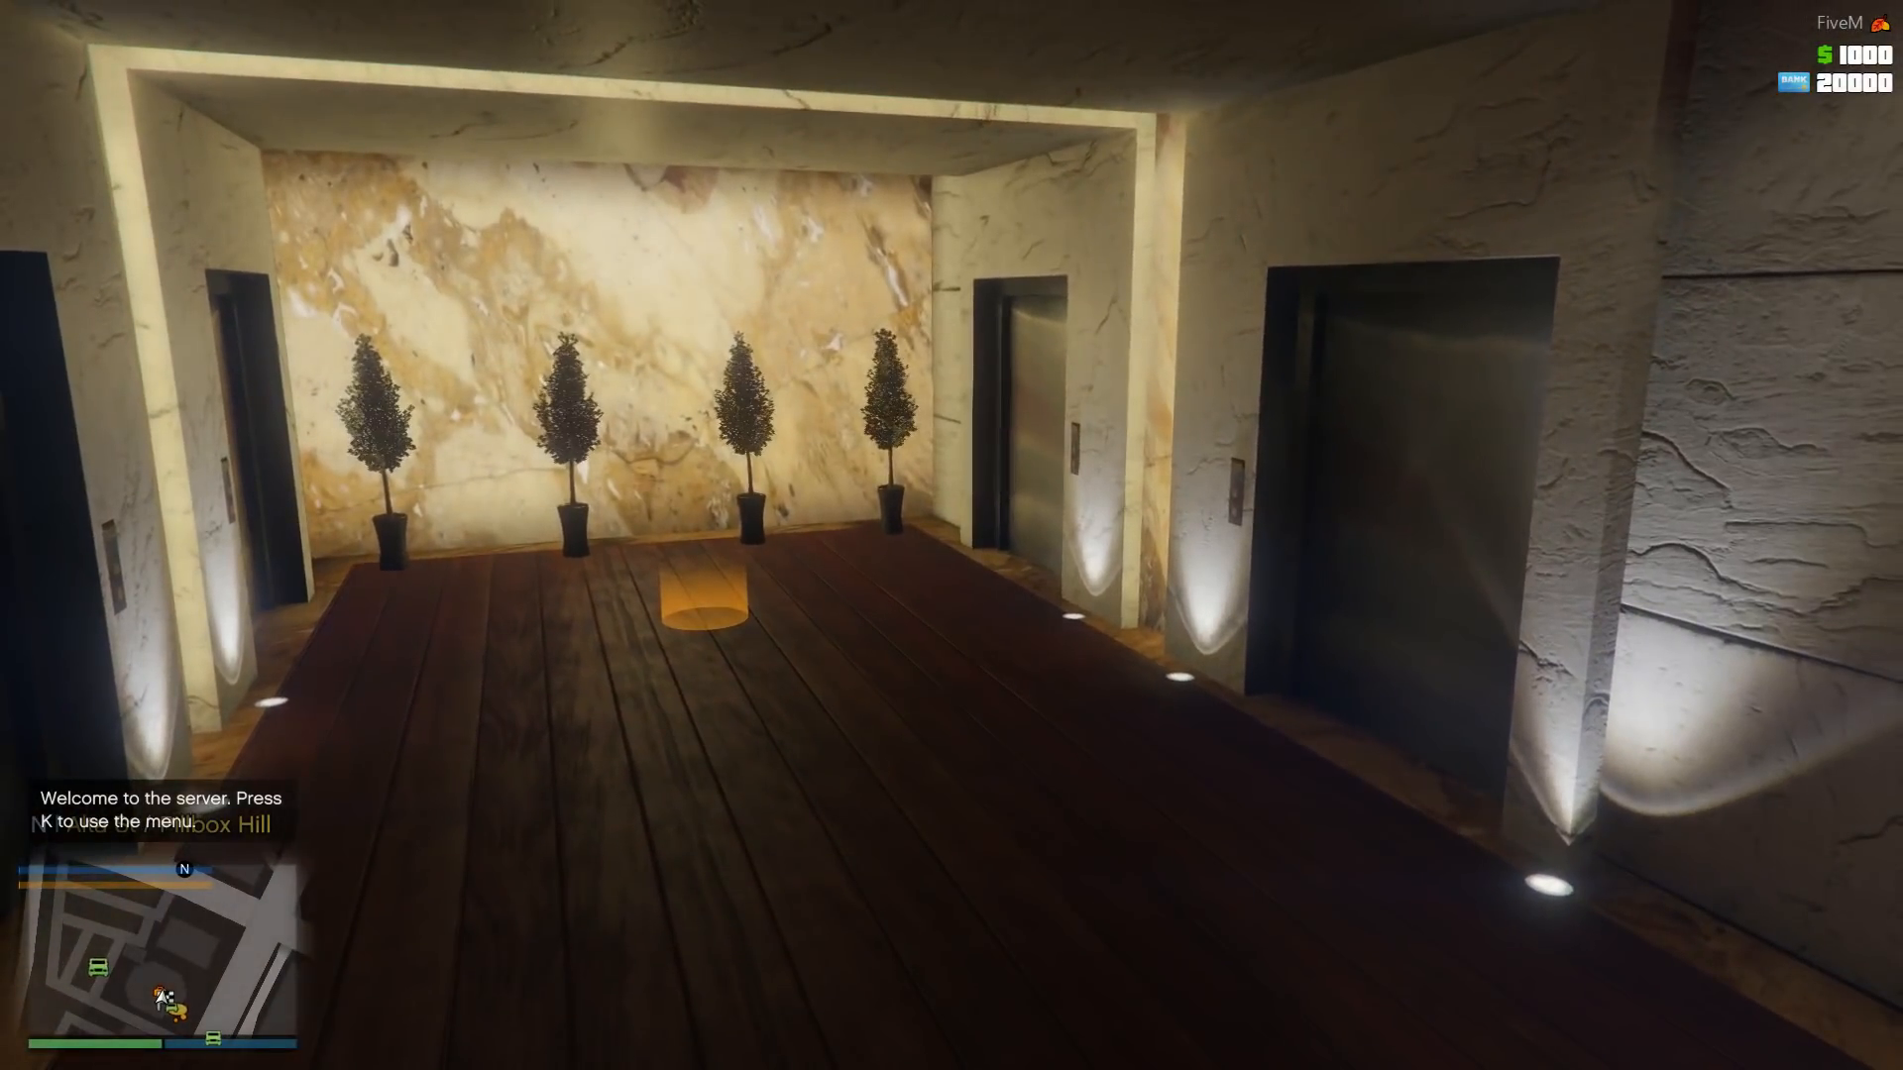
key("k")
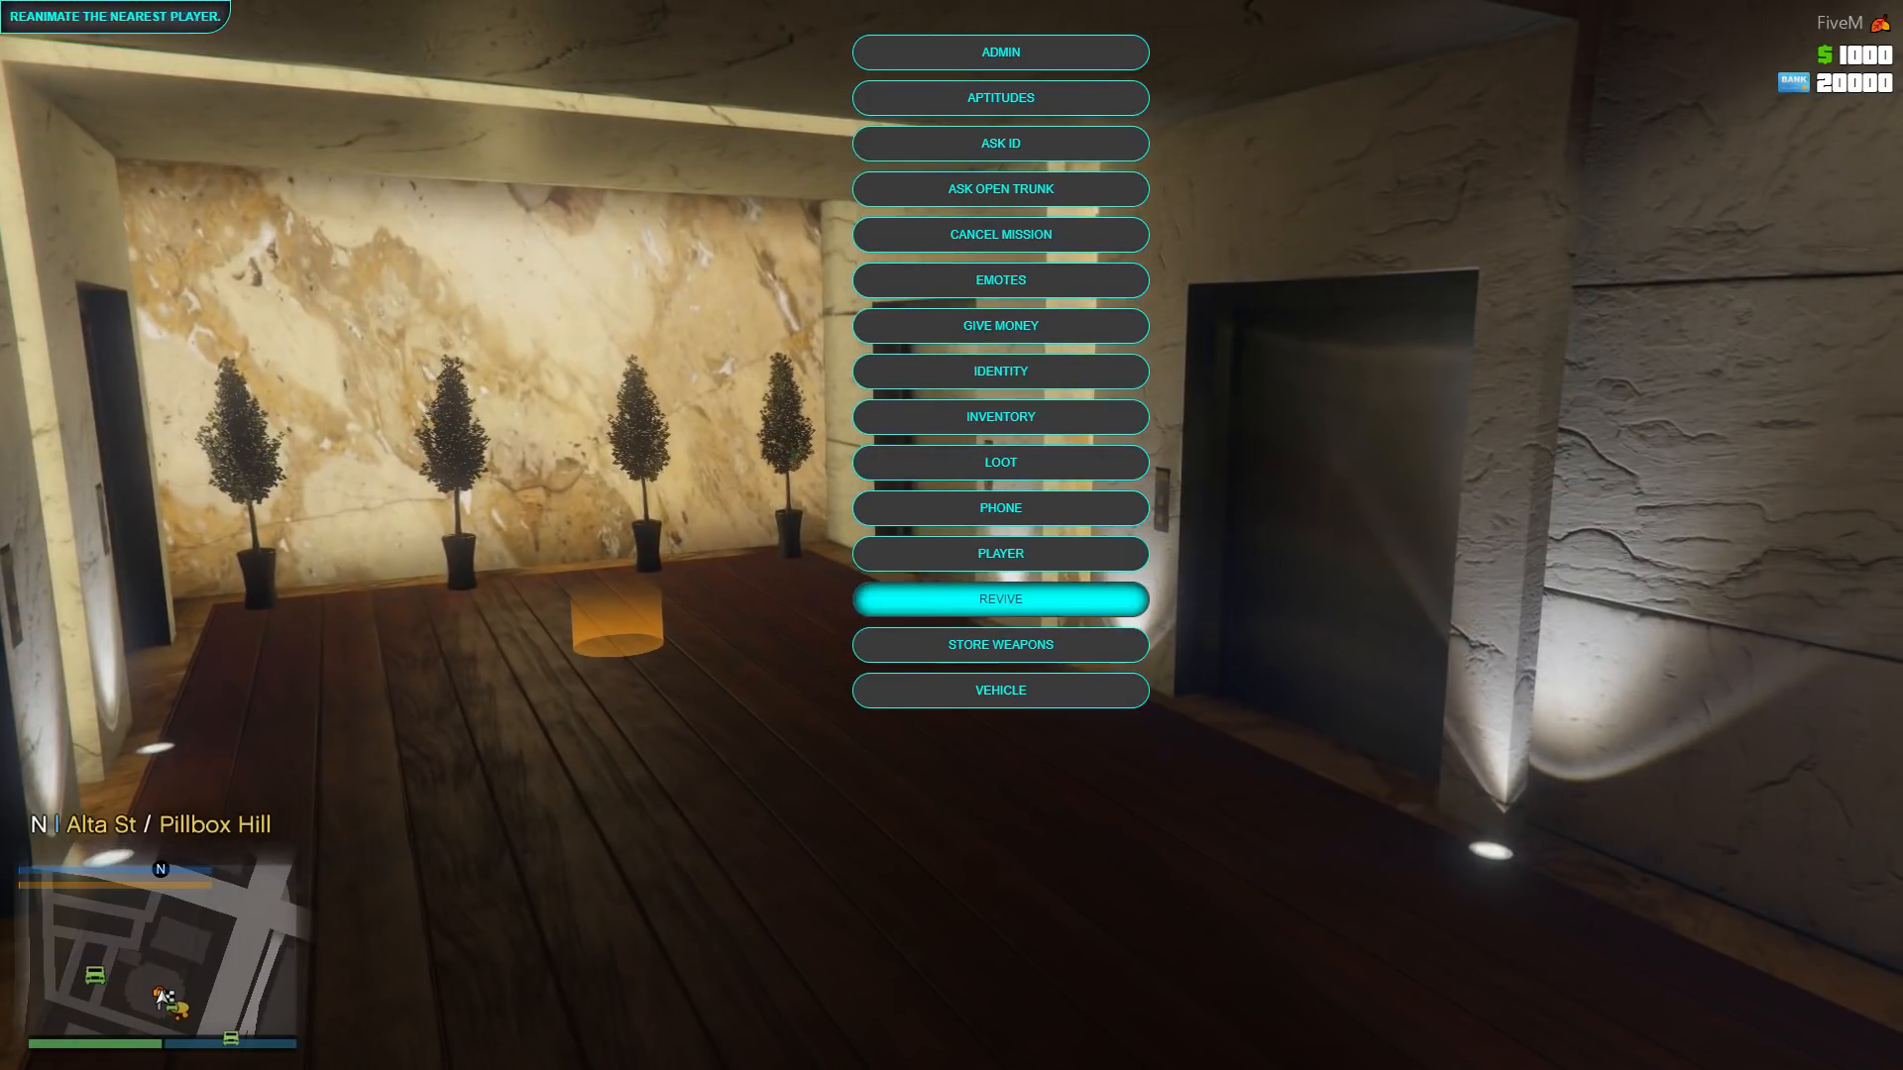
key("BackSpace")
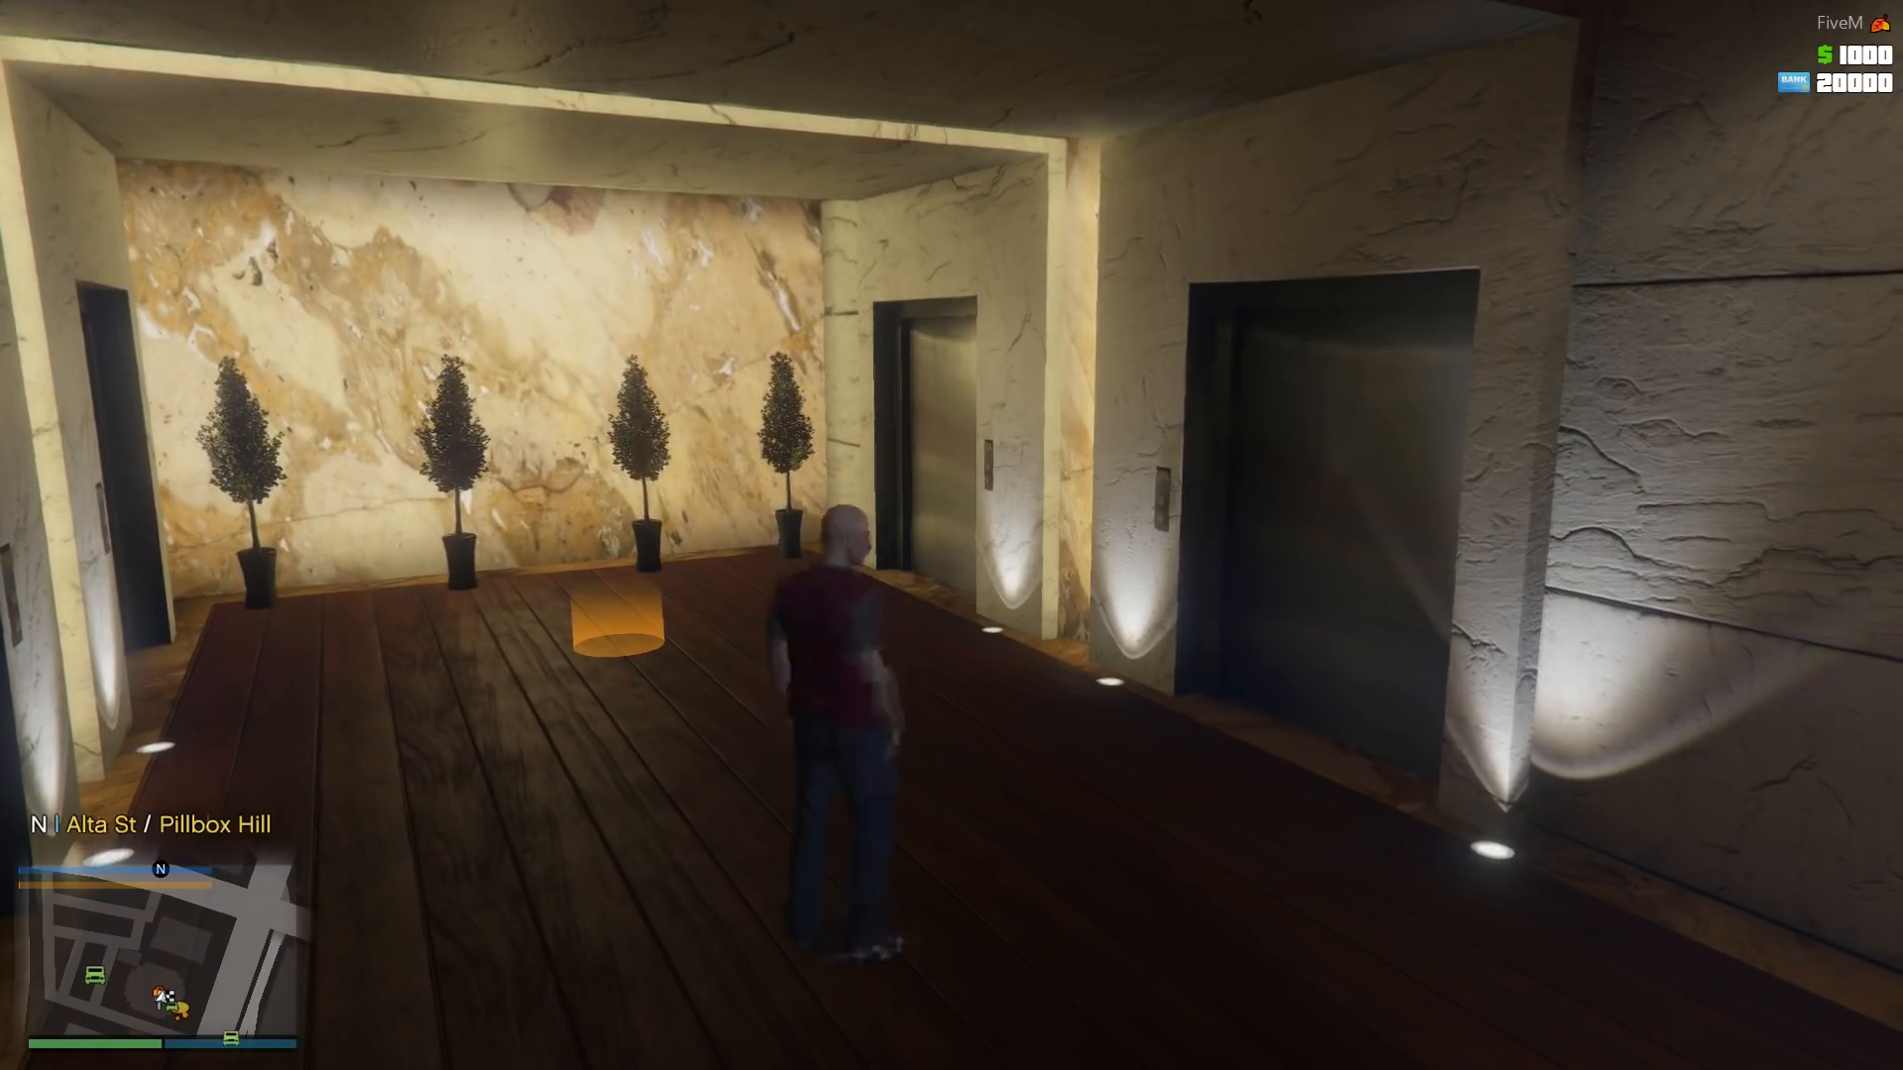
- Walk the character out of the lobby through the No3 glass doors onto the plaza at Alta St
key("w")
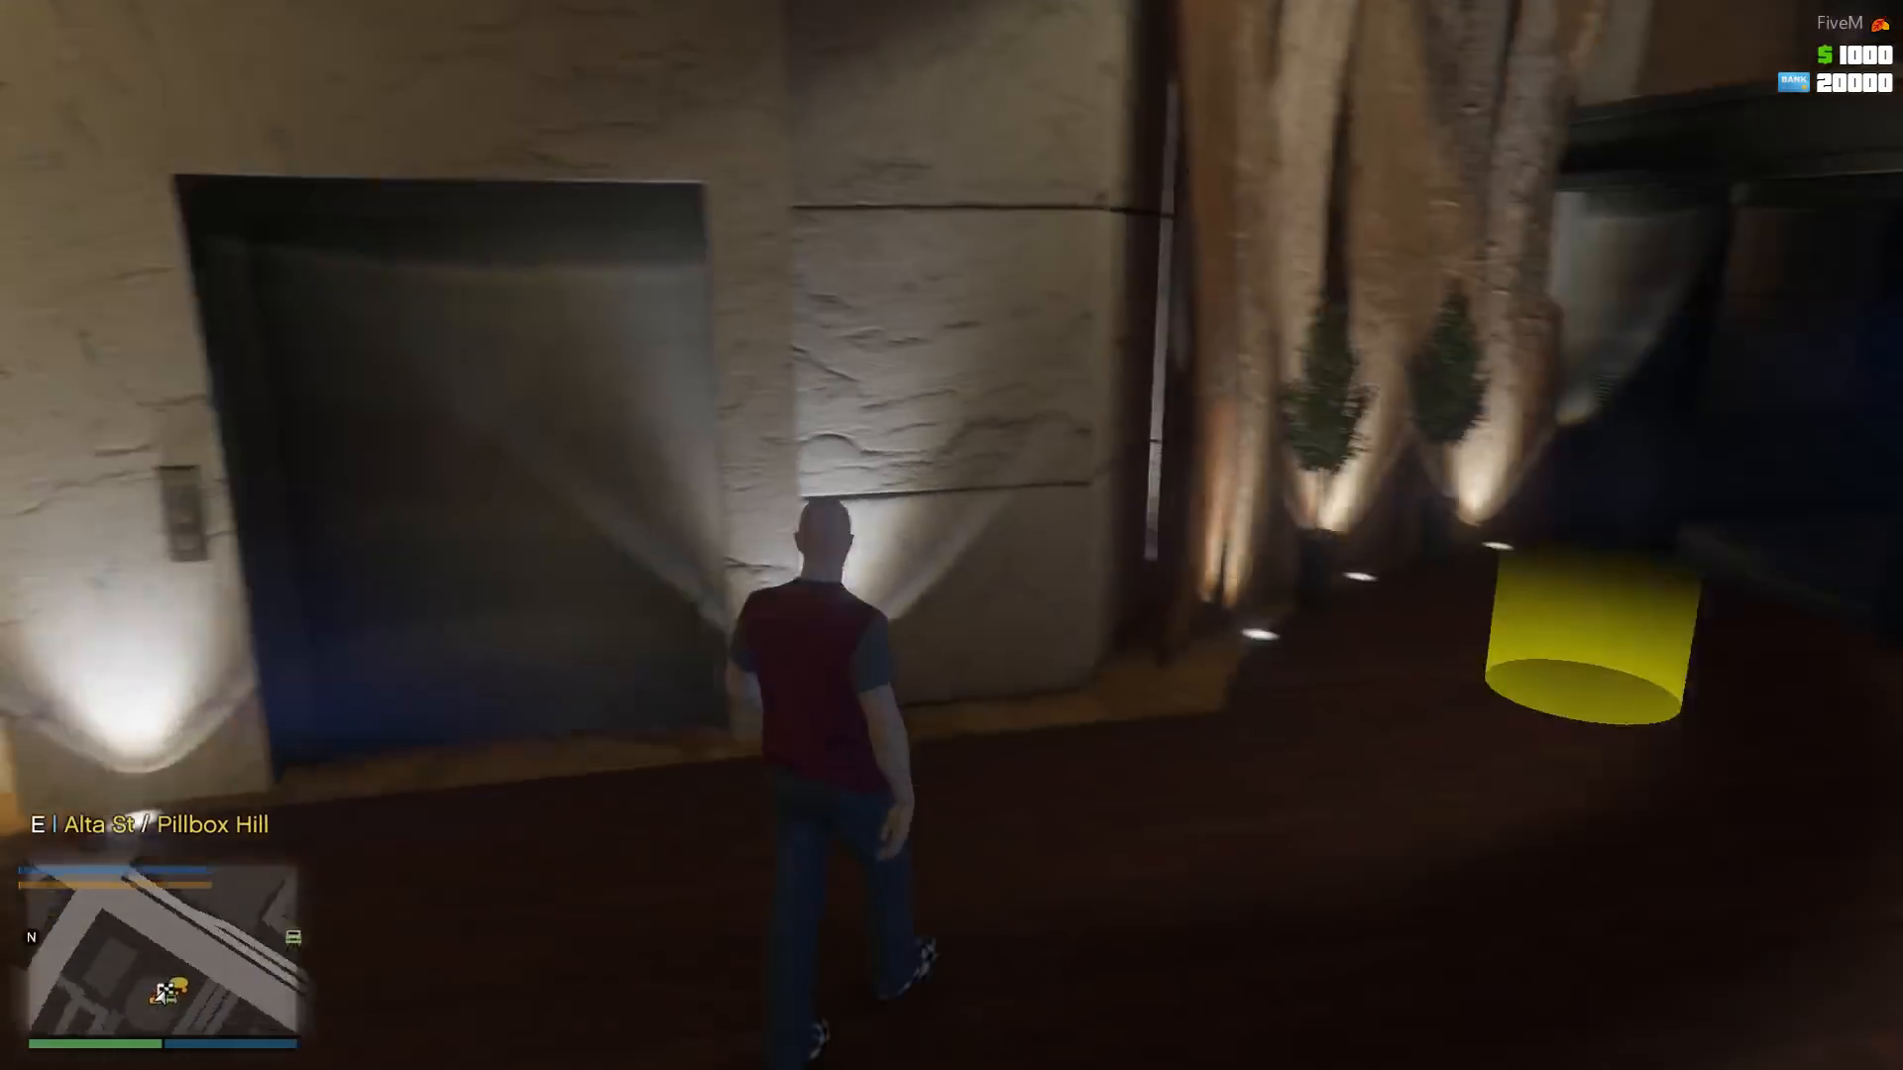
key("w")
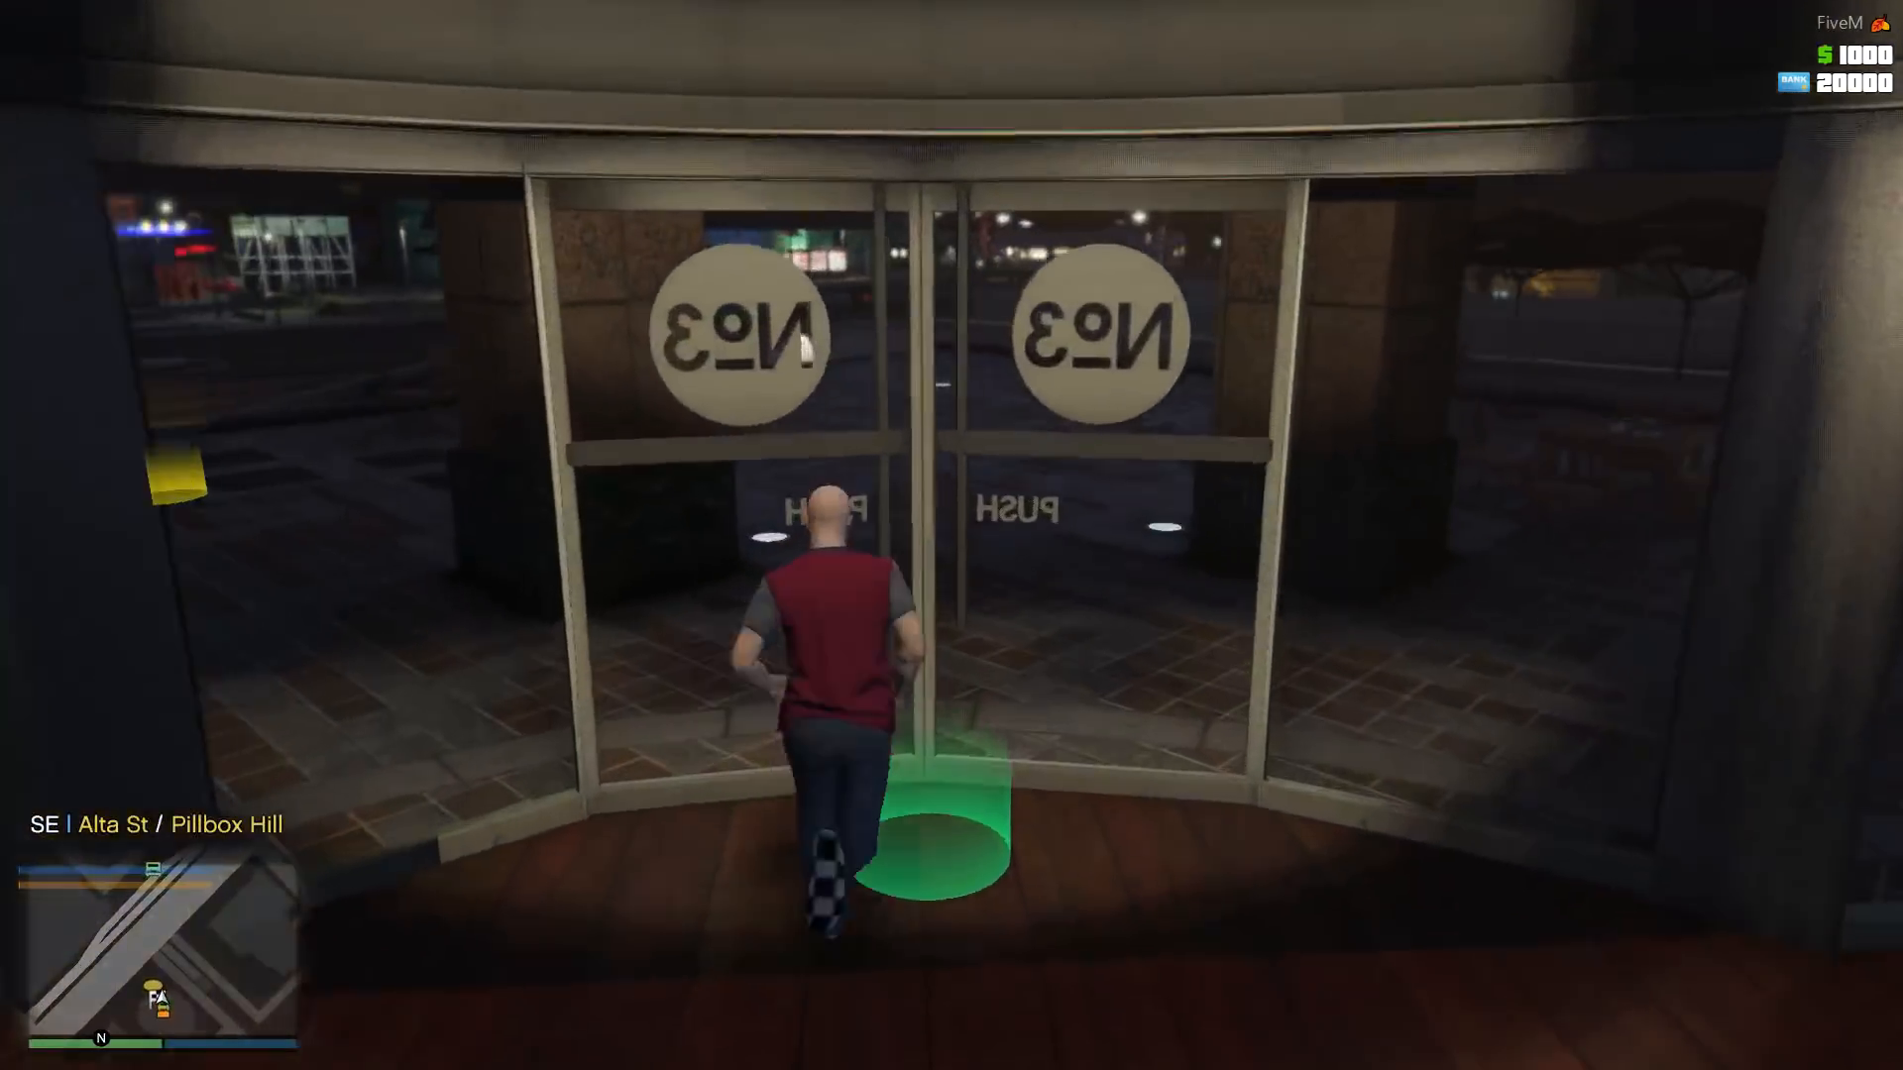
key("w")
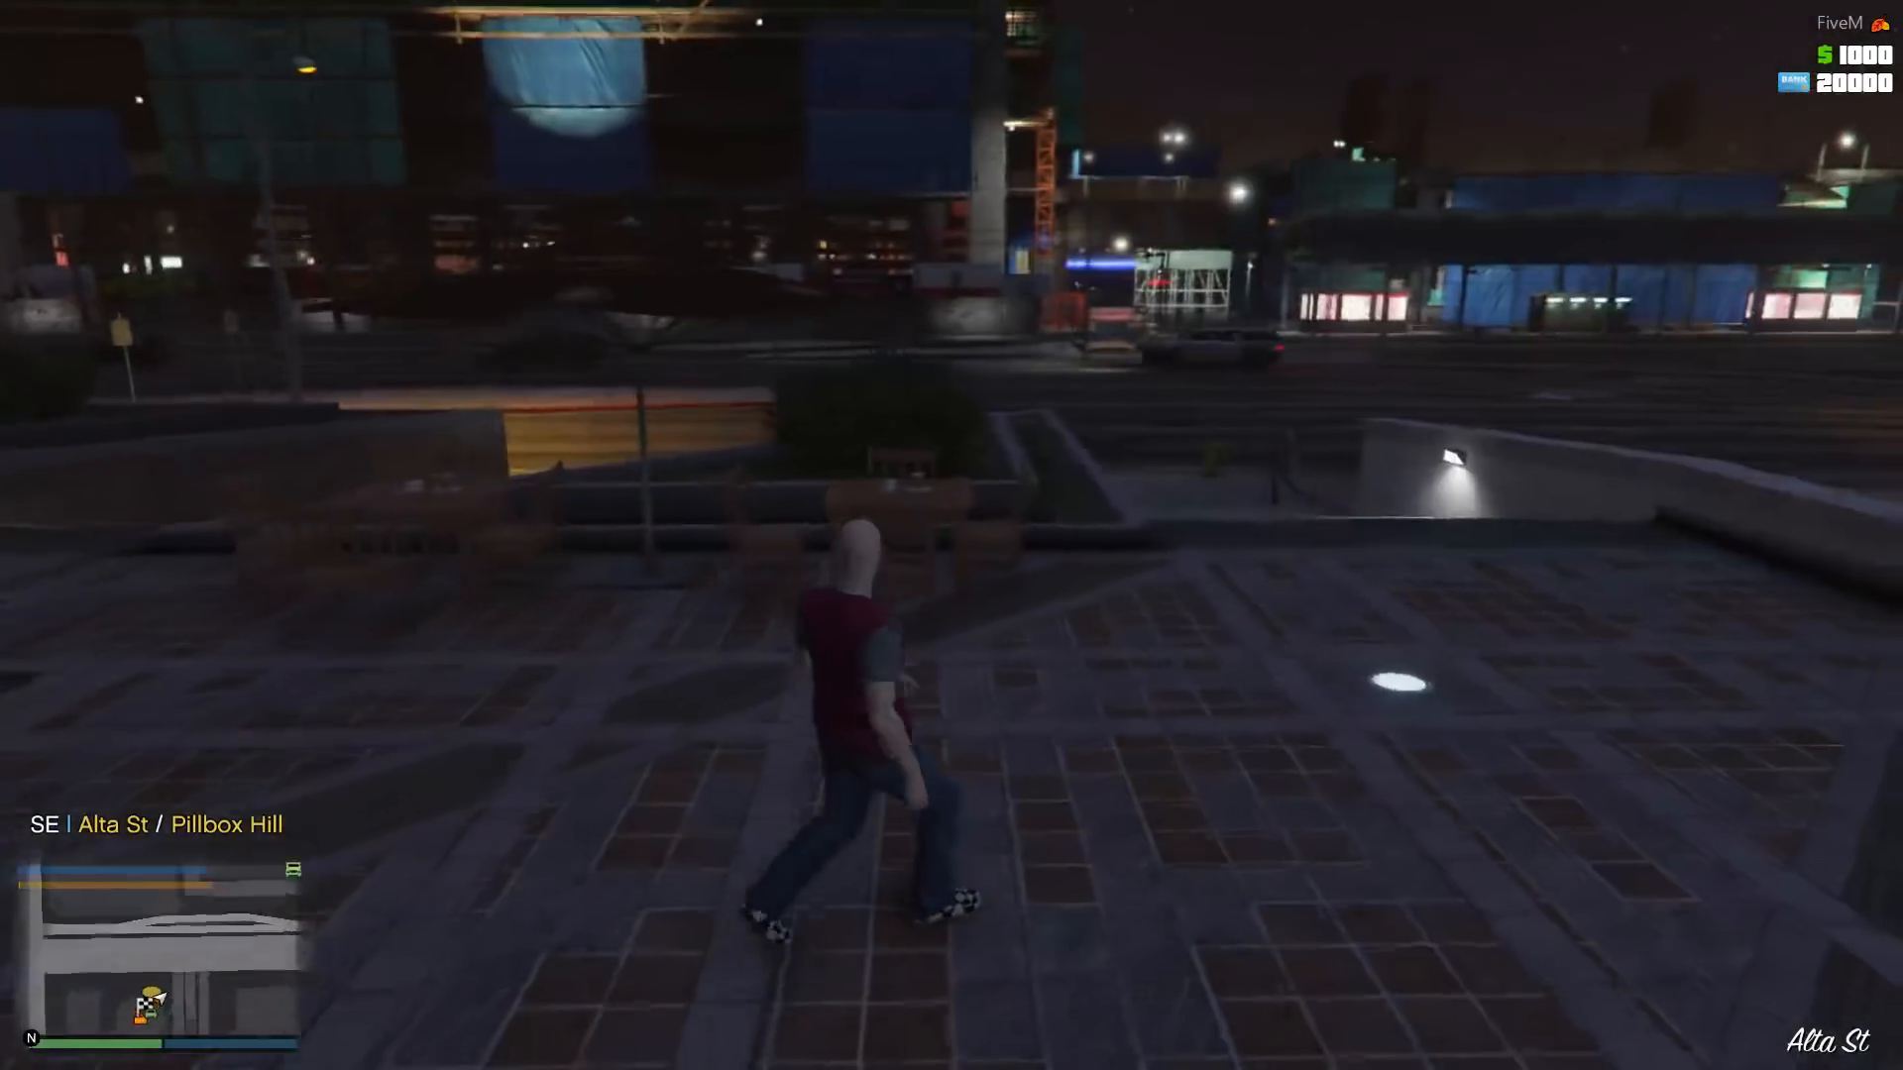
- Open the full map from the pause menu and browse its location legend backwards through the housing, market and garage entries
key("Escape")
left_click(592, 478)
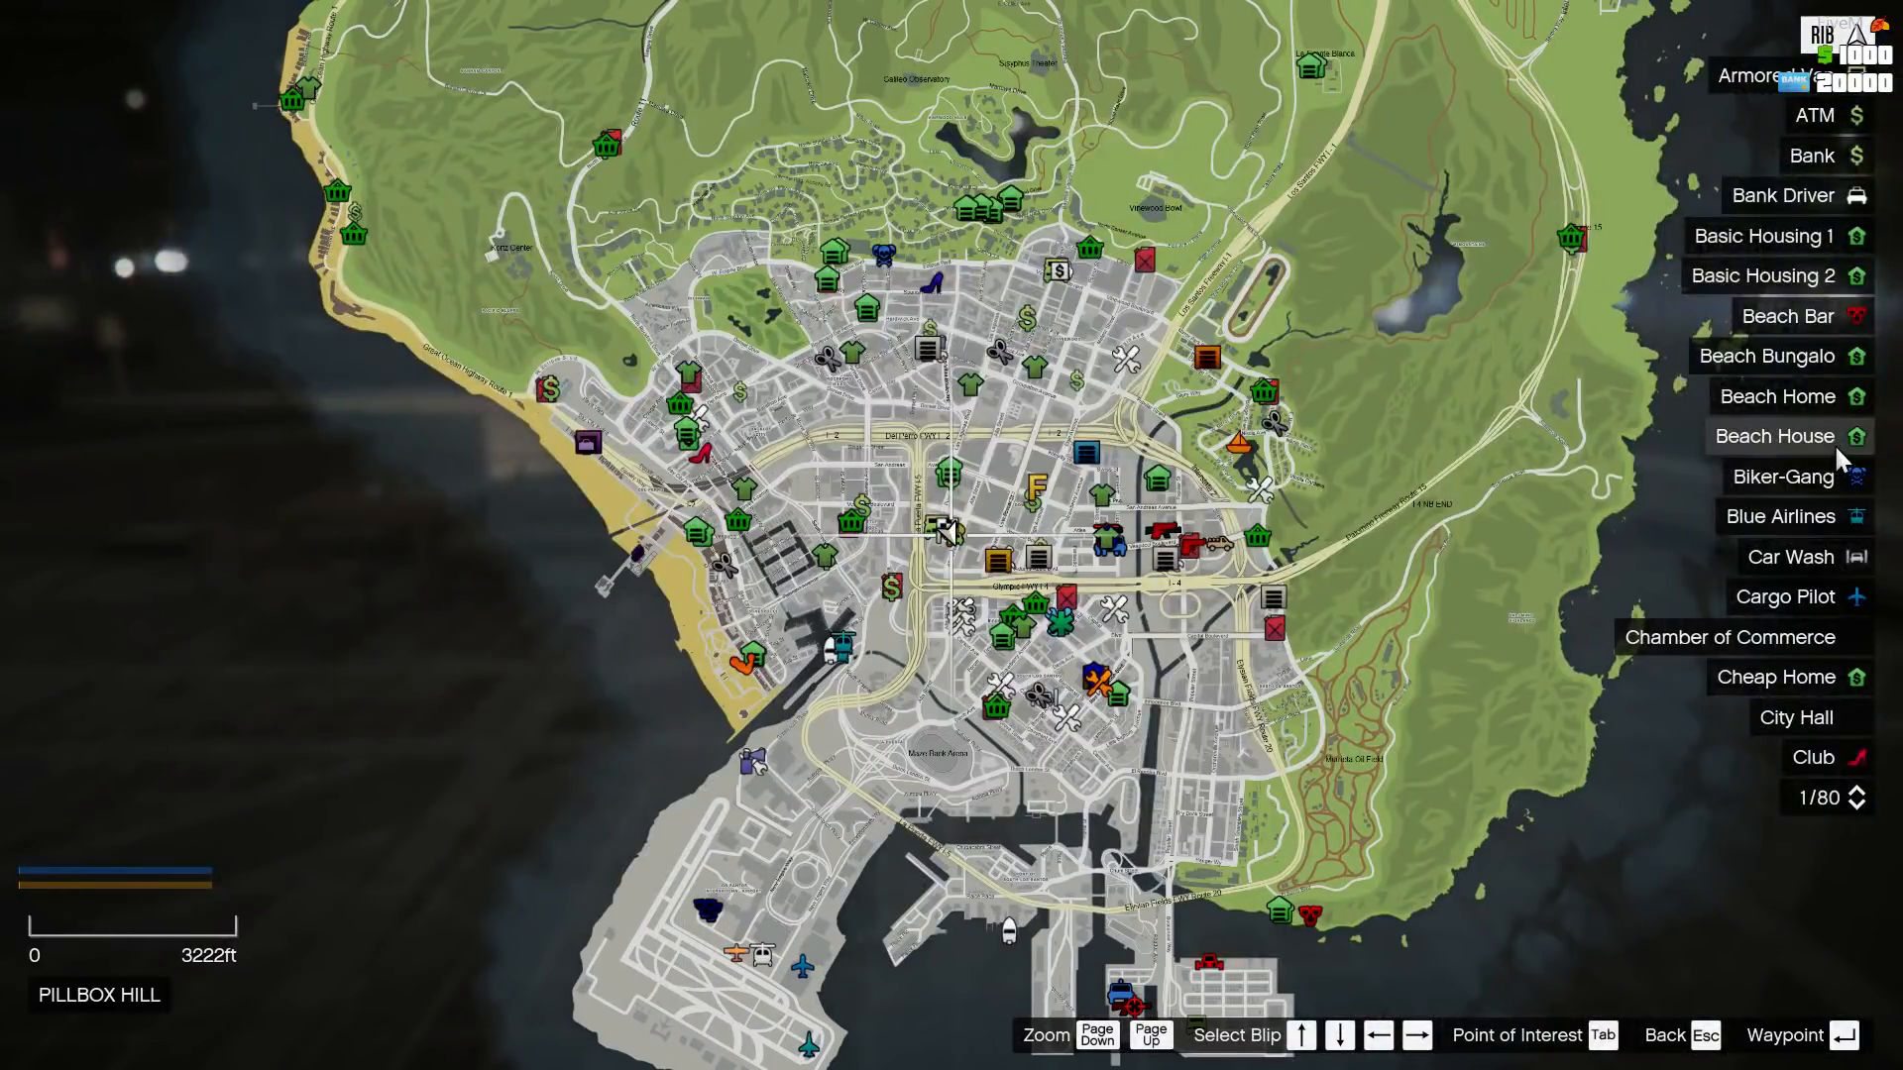
key("Up")
key("Up")
key("Up")
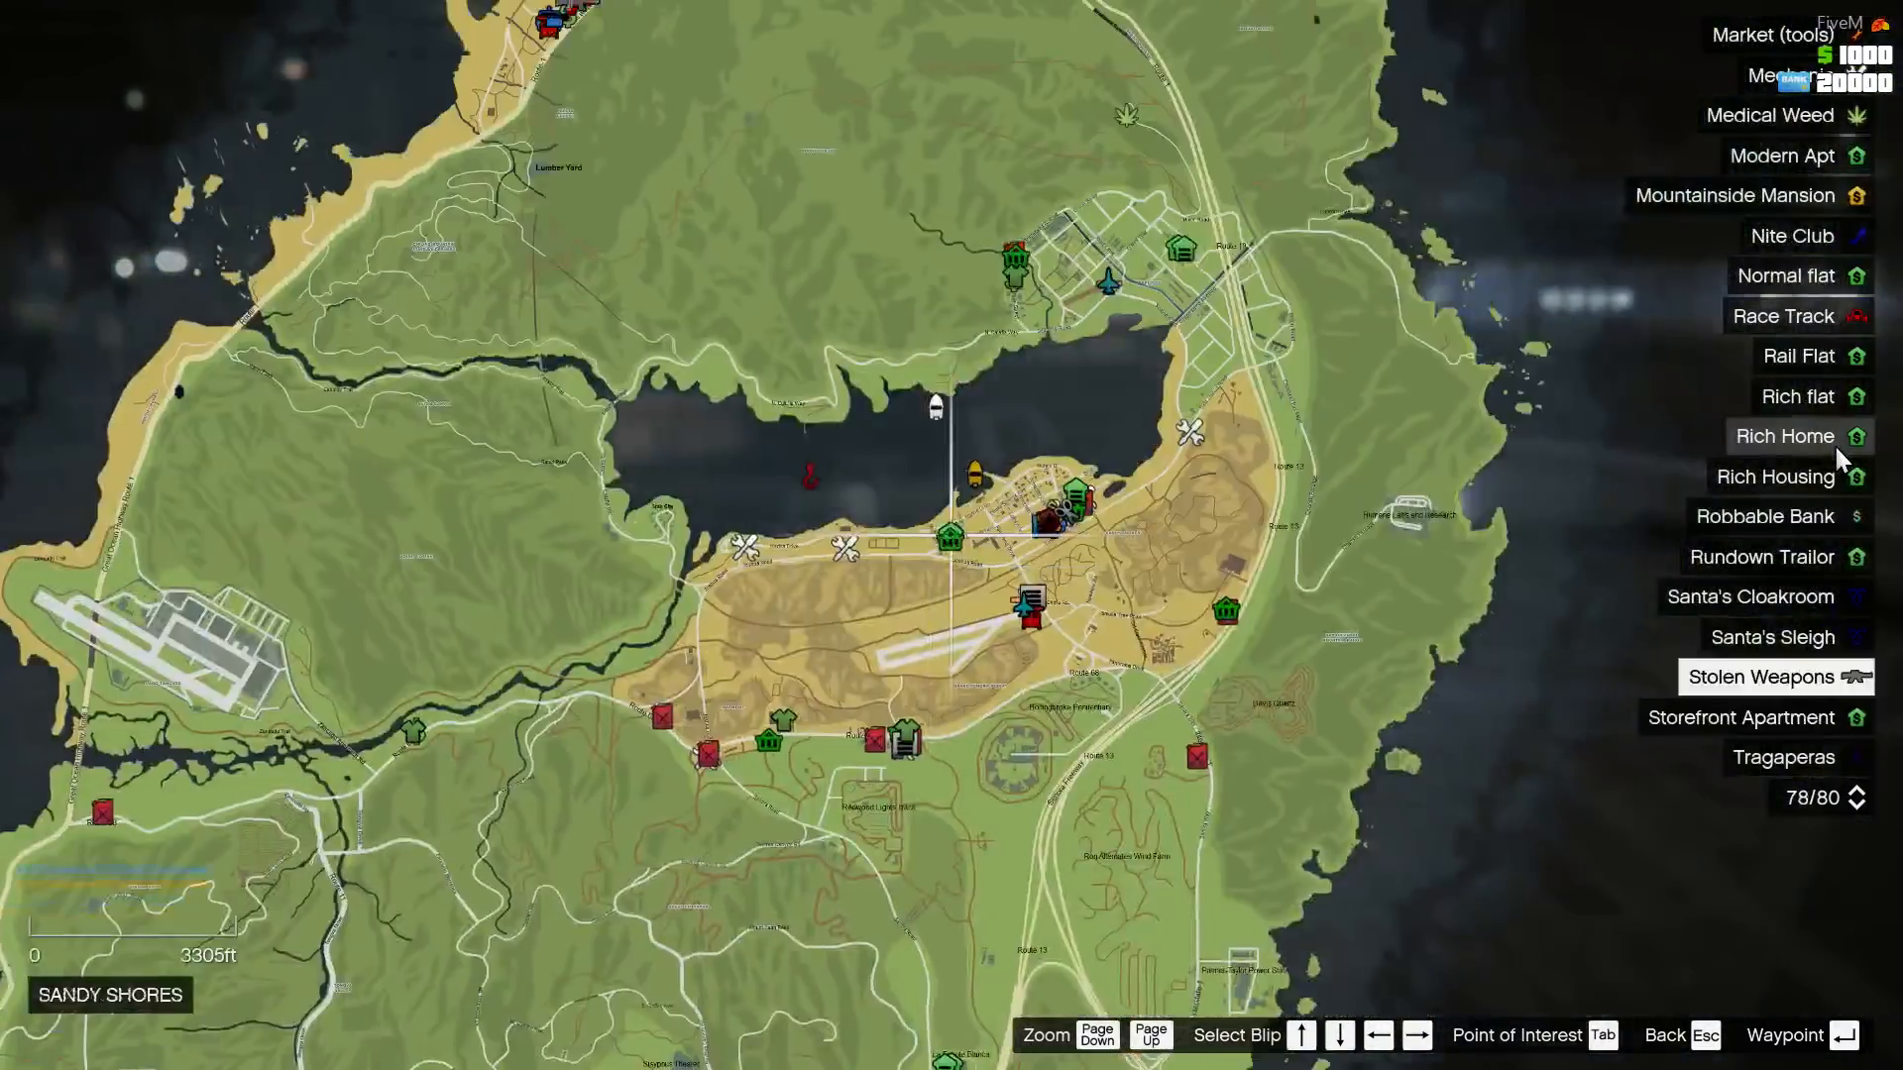
key("Up")
key("Up")
key("Up")
key("Up")
key("Up")
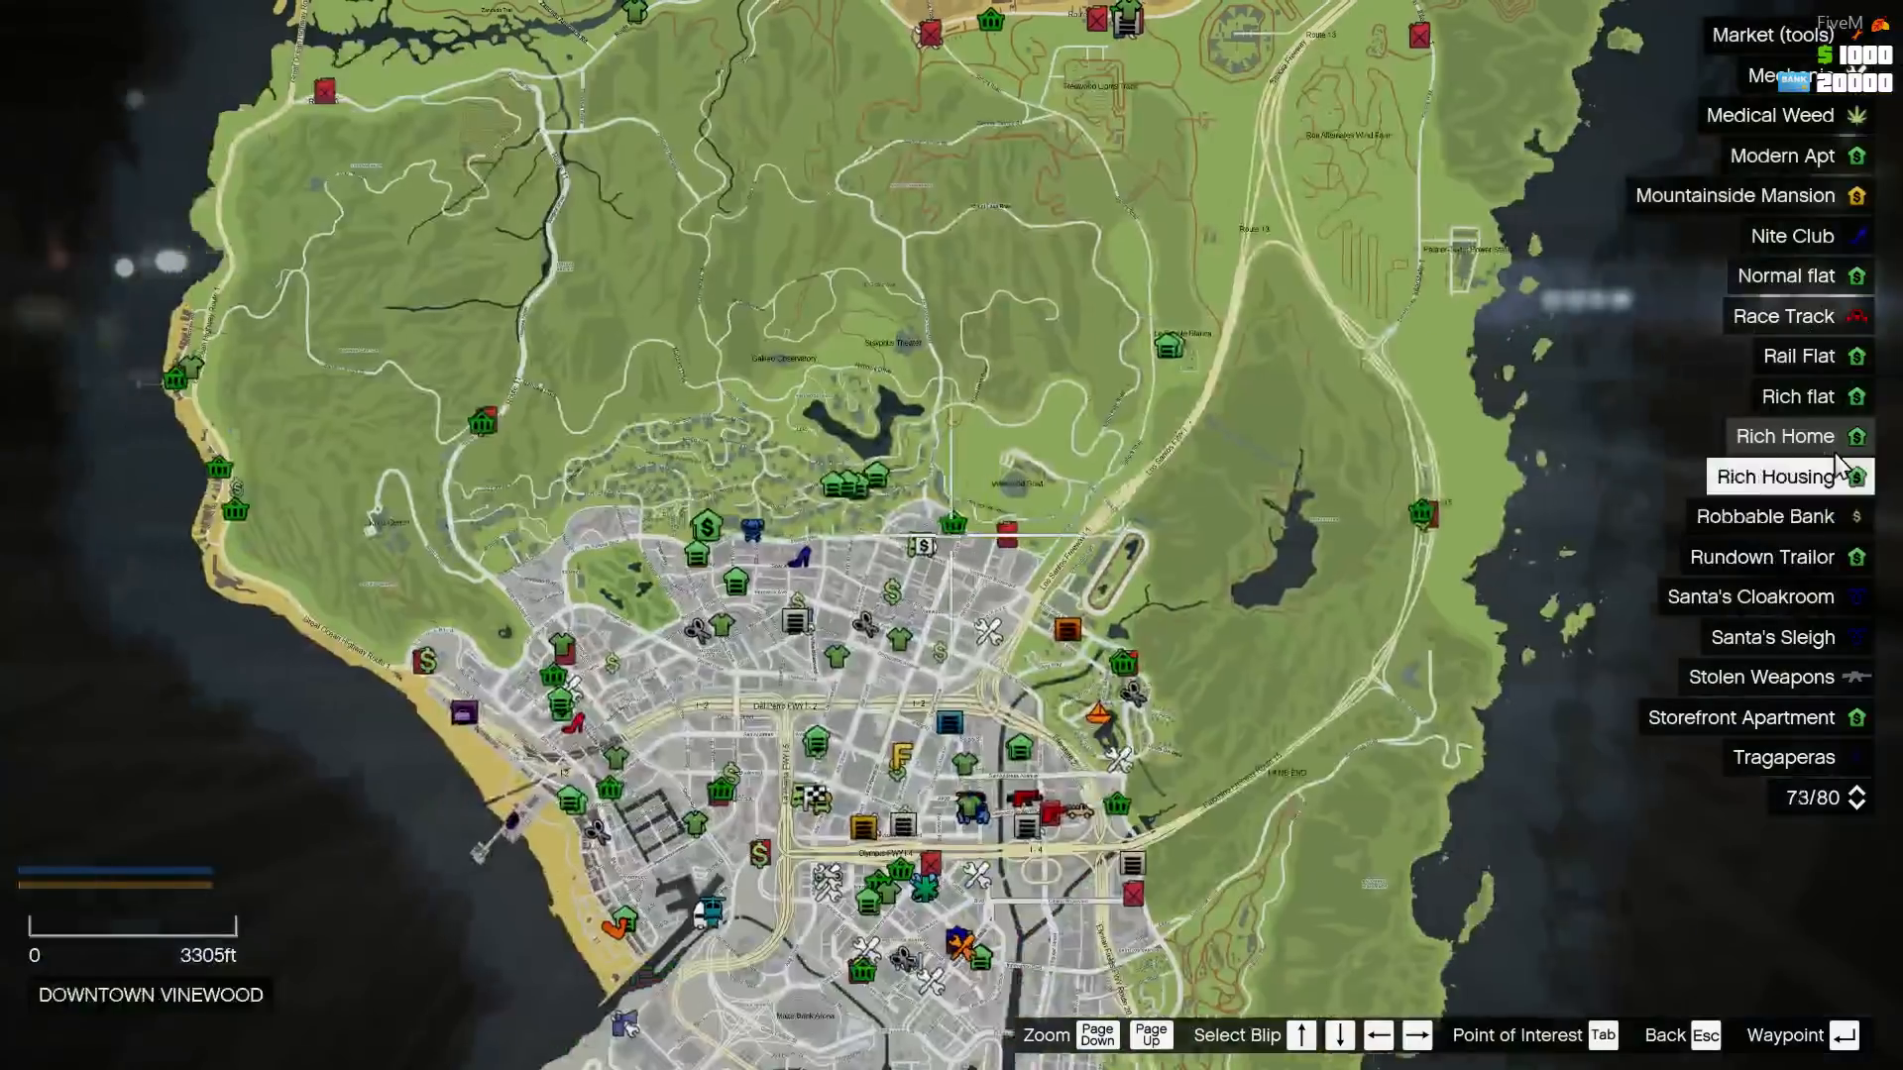
key("Up")
key("Up")
key("Up")
key("Up")
key("Up")
key("Up")
key("Up")
key("Up")
key("Up")
key("Up")
key("Up")
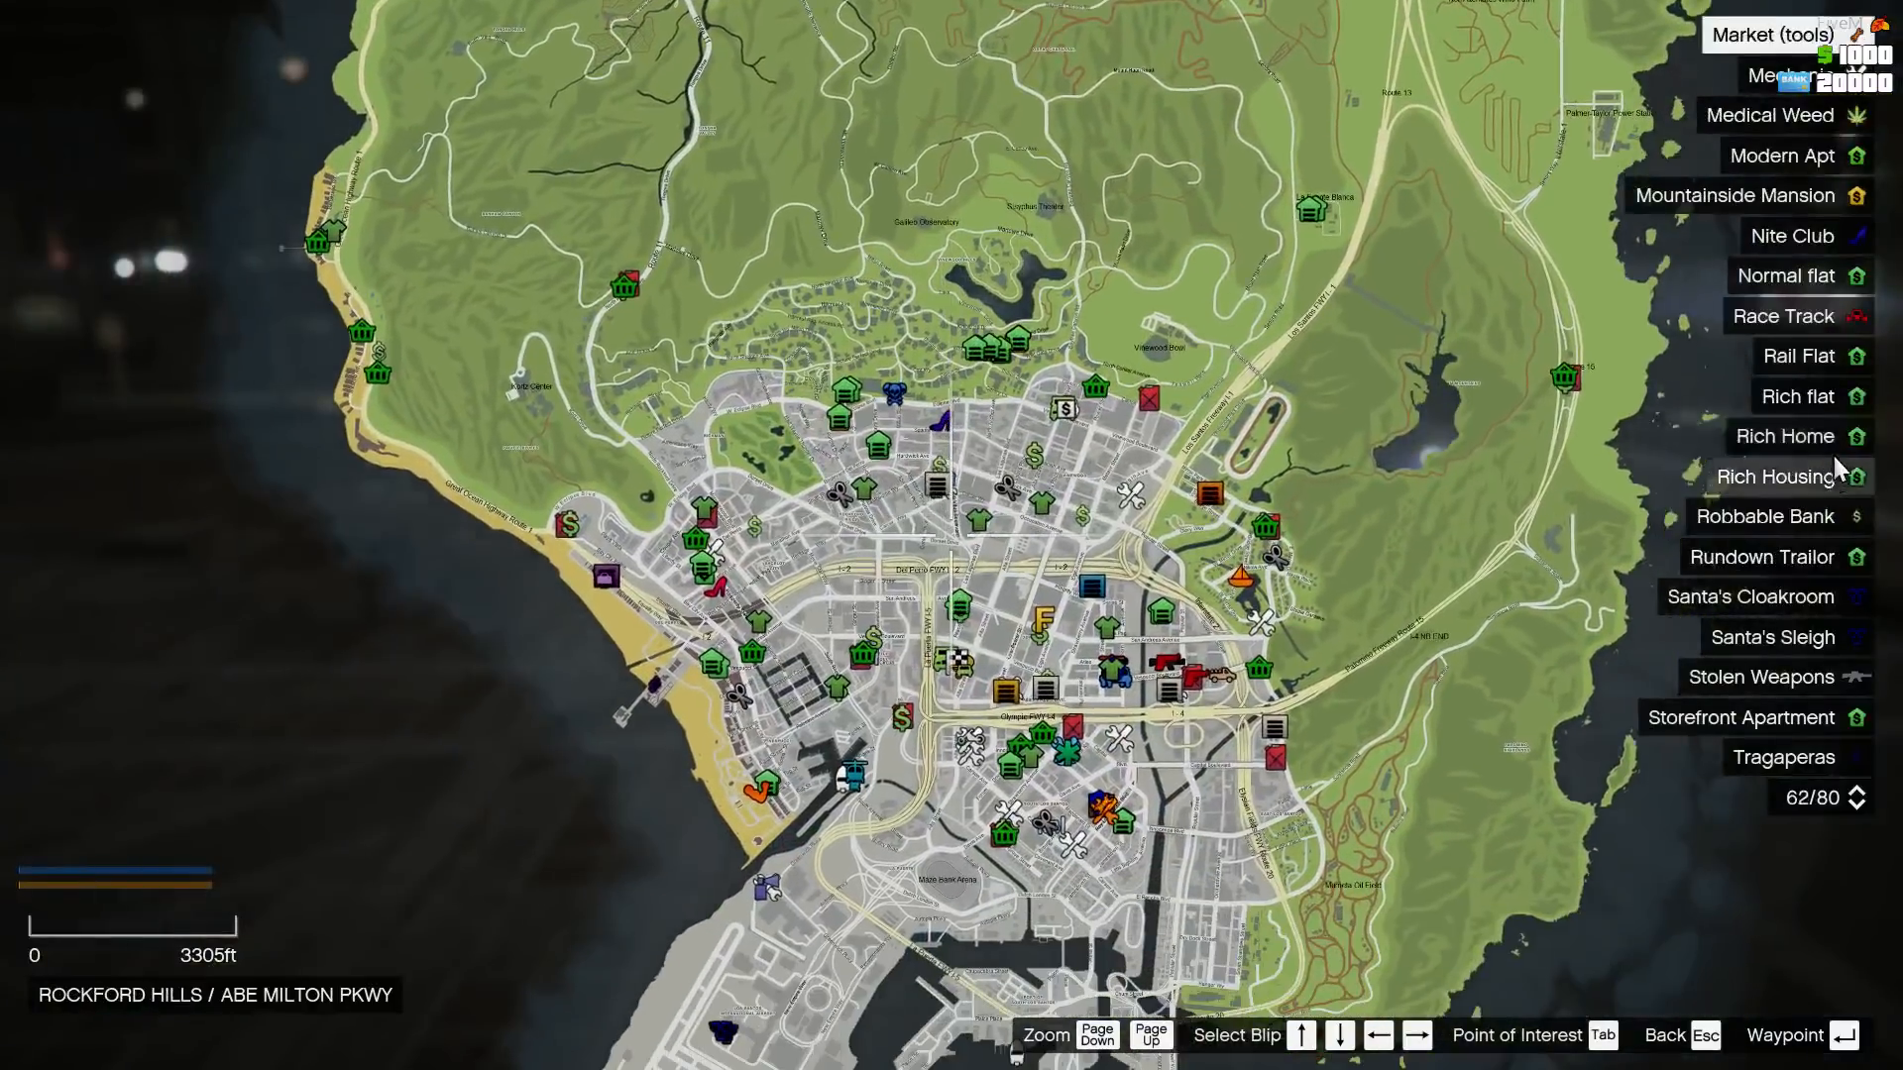
key("Up")
key("Up")
key("Up")
key("Up")
key("Up")
key("Up")
key("Up")
key("Up")
key("Up")
key("Up")
key("Up")
key("Up")
key("Up")
key("Up")
key("Up")
key("Up")
key("Up")
key("Up")
key("Up")
key("Up")
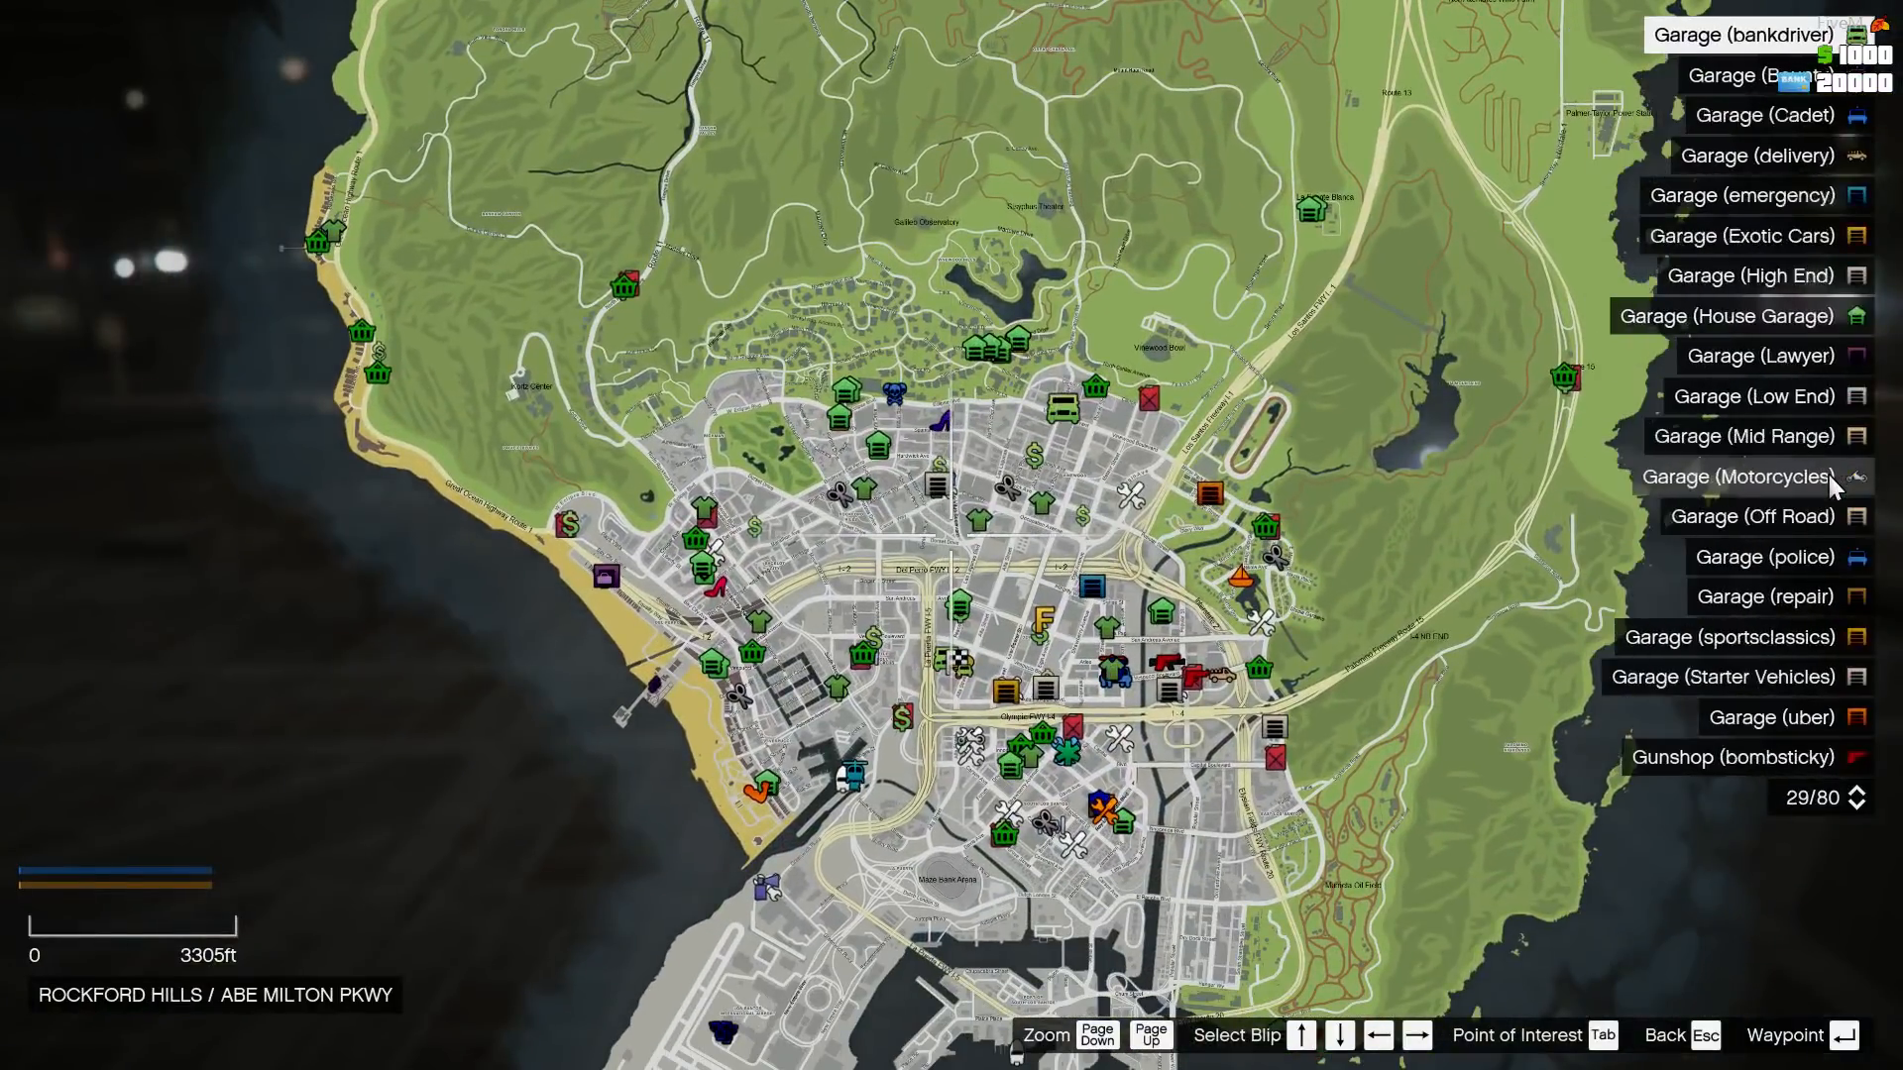
key("Up")
key("Up")
key("Up")
key("Up")
key("Up")
key("Up")
key("Up")
key("Up")
key("Up")
key("Up")
key("Up")
key("Up")
key("Up")
key("Up")
key("Up")
key("Up")
key("Up")
key("Up")
key("Up")
key("Up")
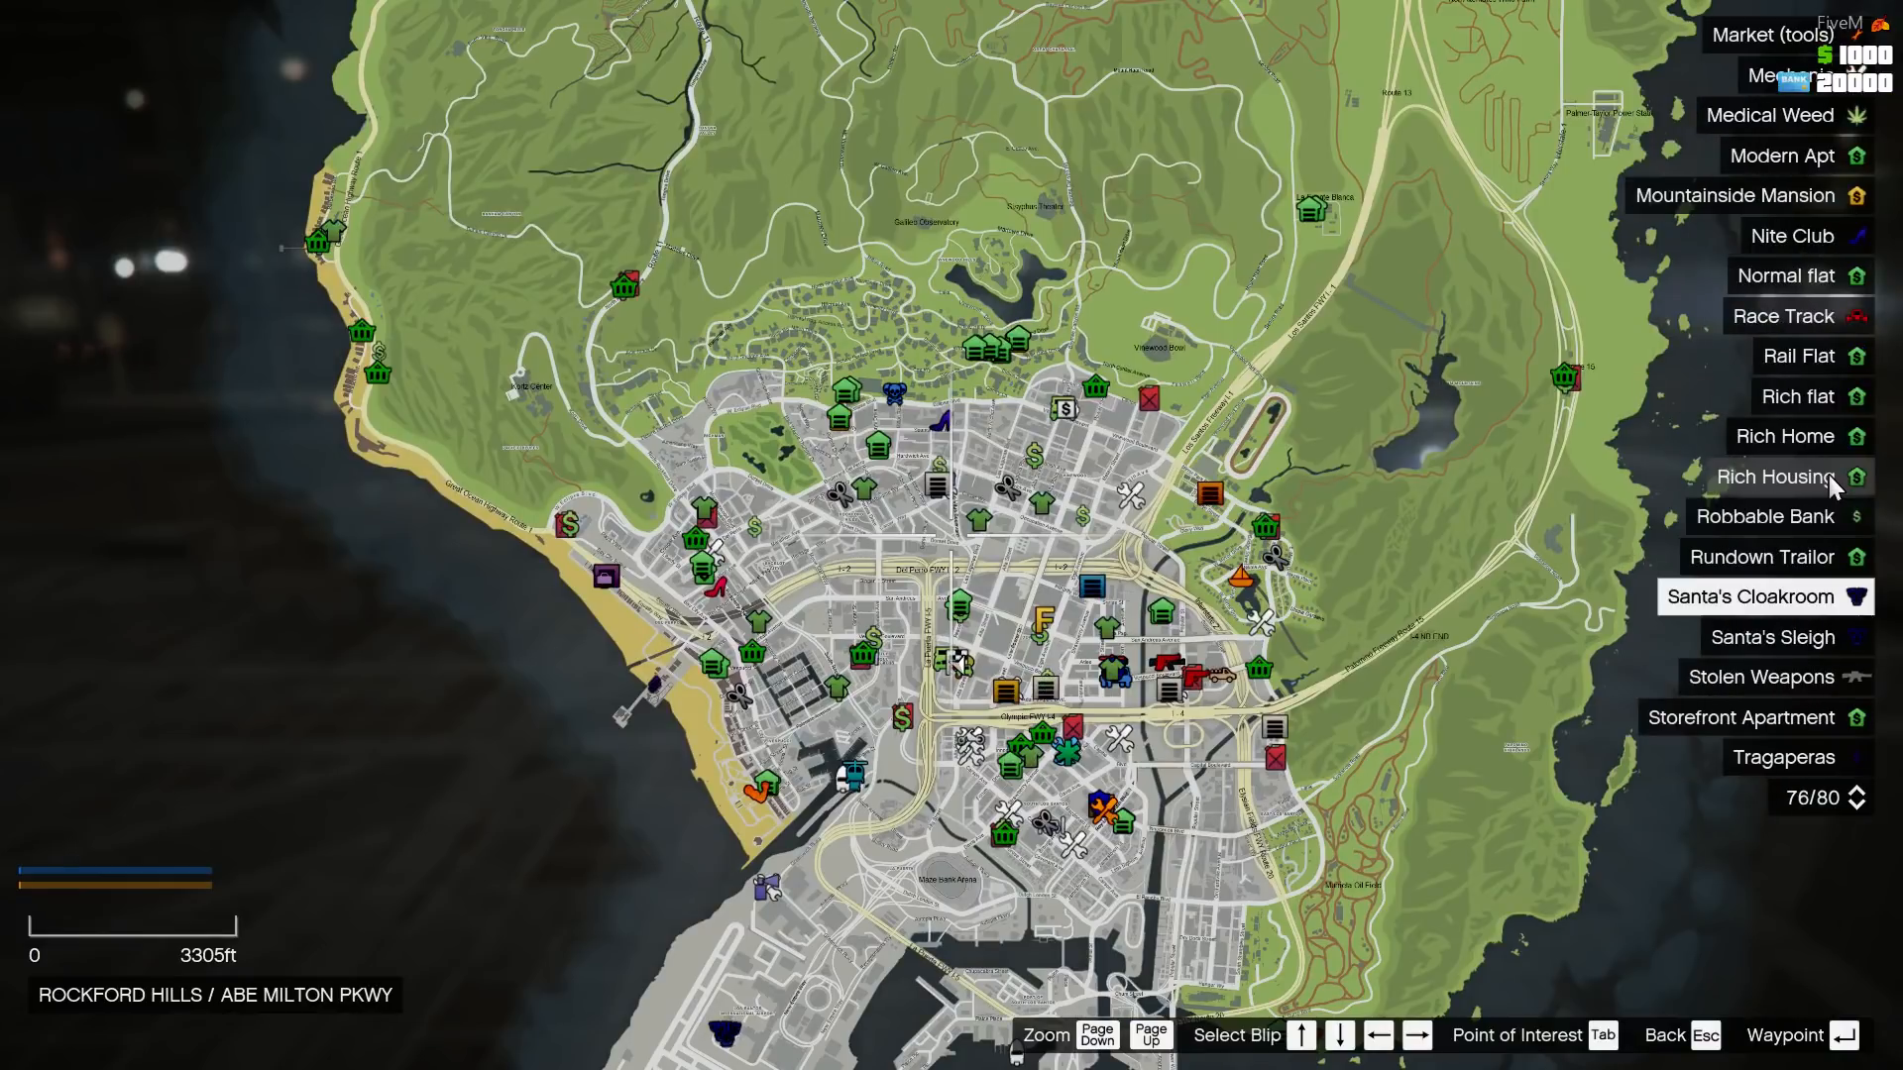
- Browse the map legend forwards from Bank through the job, fuel station, garage, gunshop, market and housing locations to Storefront Apartment
key("Down")
key("Down")
key("Down")
key("Down")
key("Down")
key("Down")
key("Down")
key("Down")
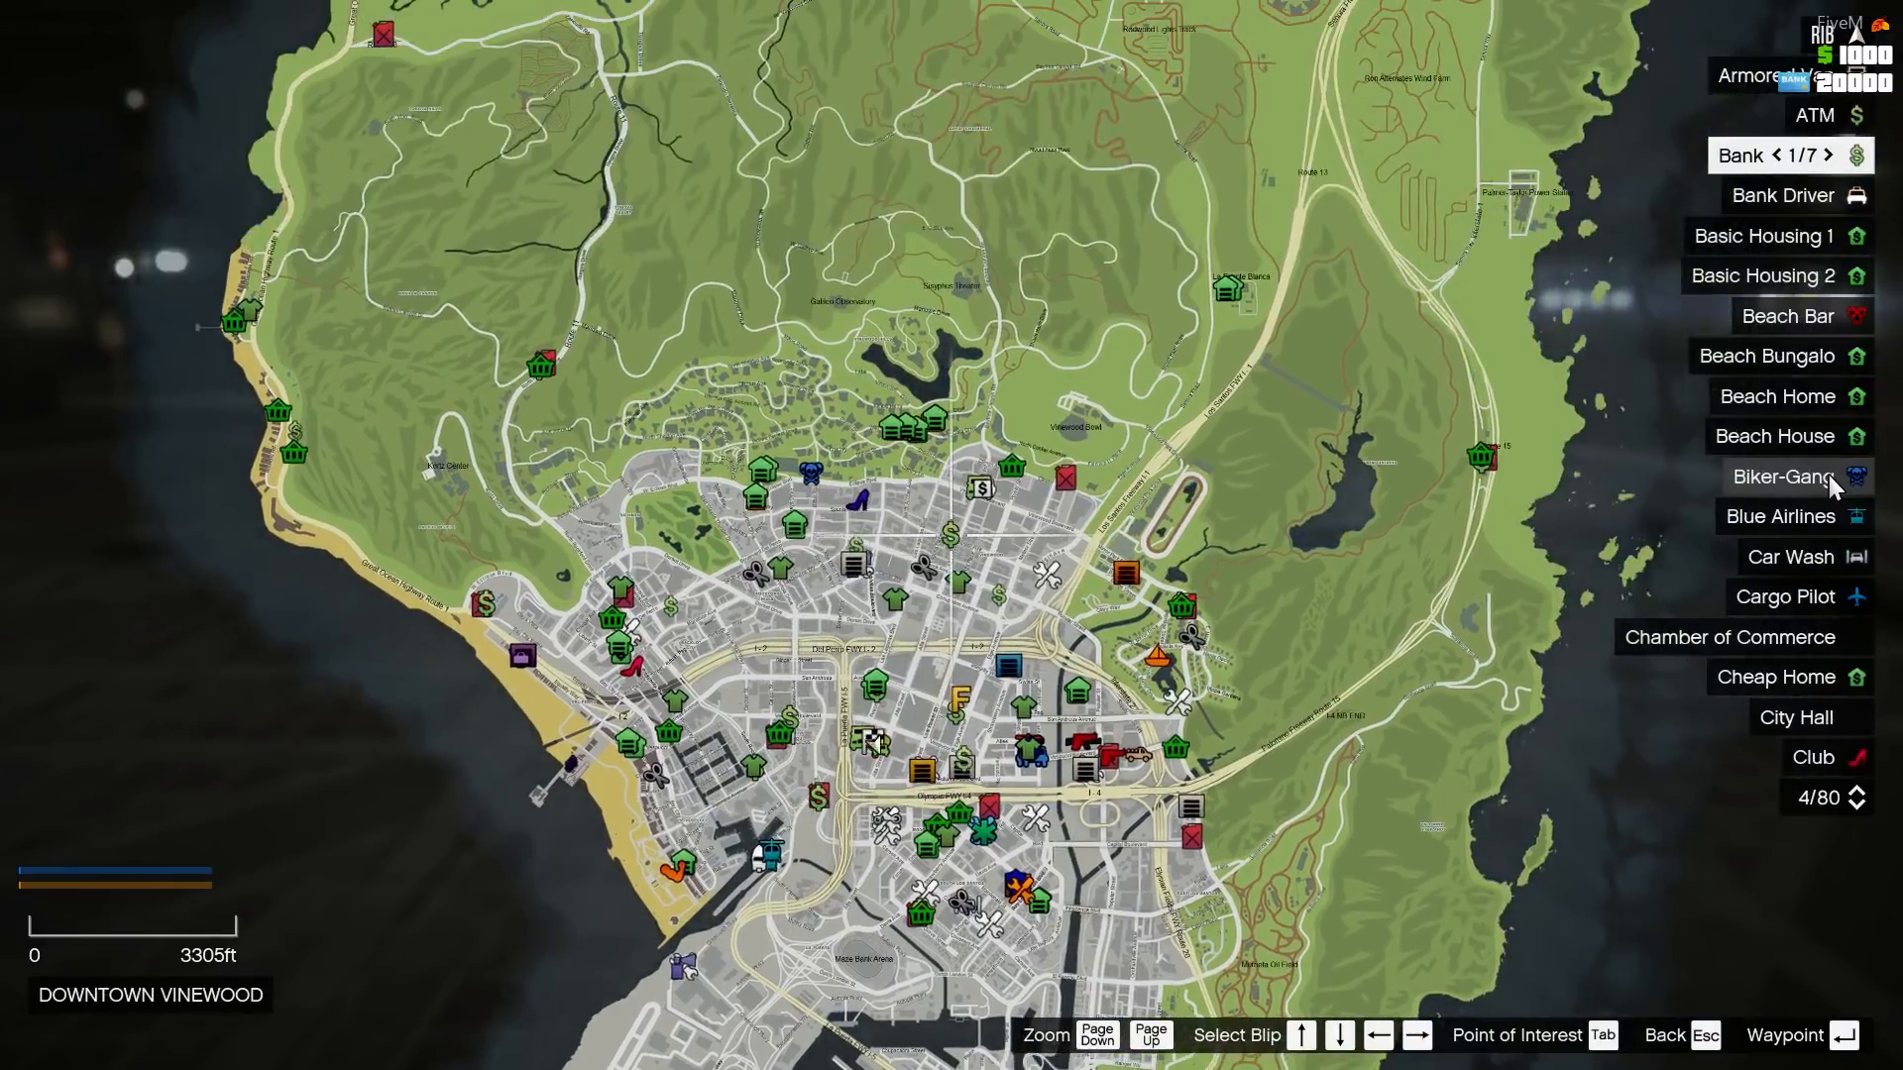
key("Down")
key("Down")
key("Down")
key("Down")
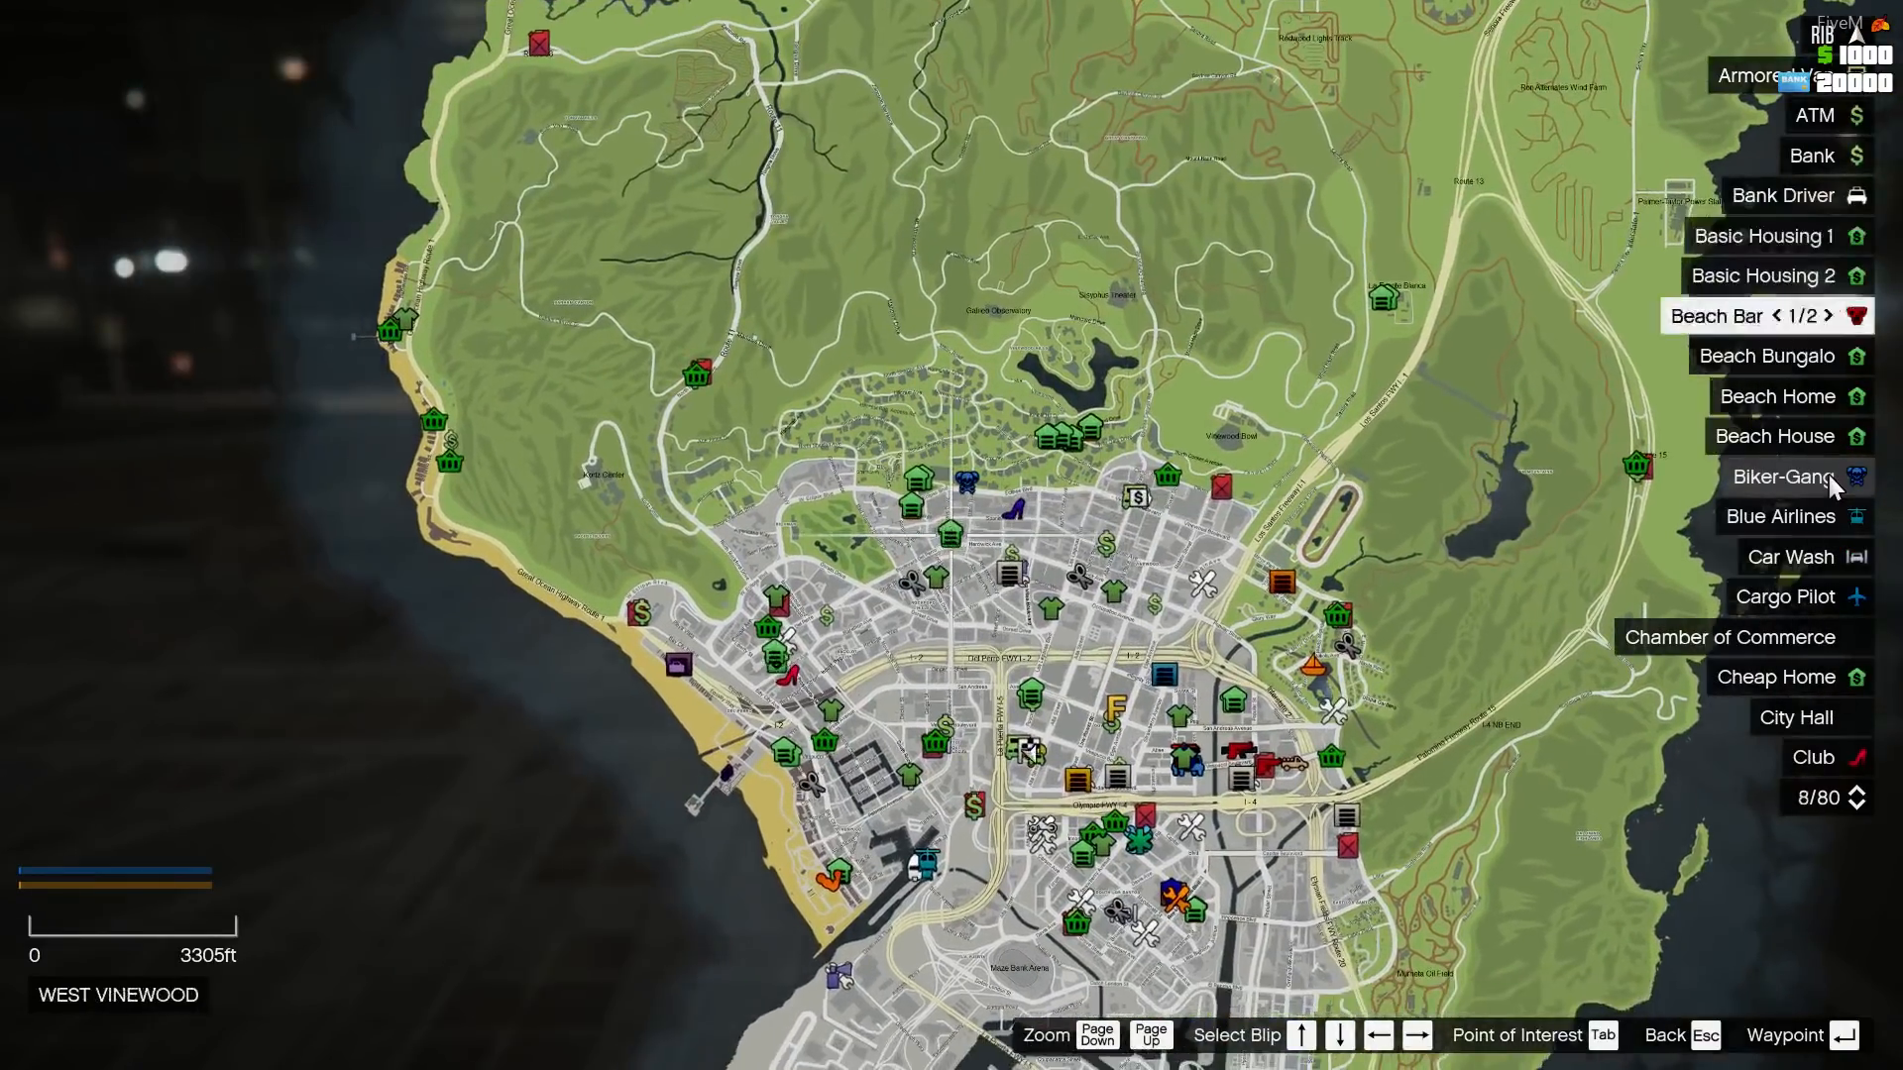
key("Down")
key("Down")
key("Down")
key("Down")
key("Down")
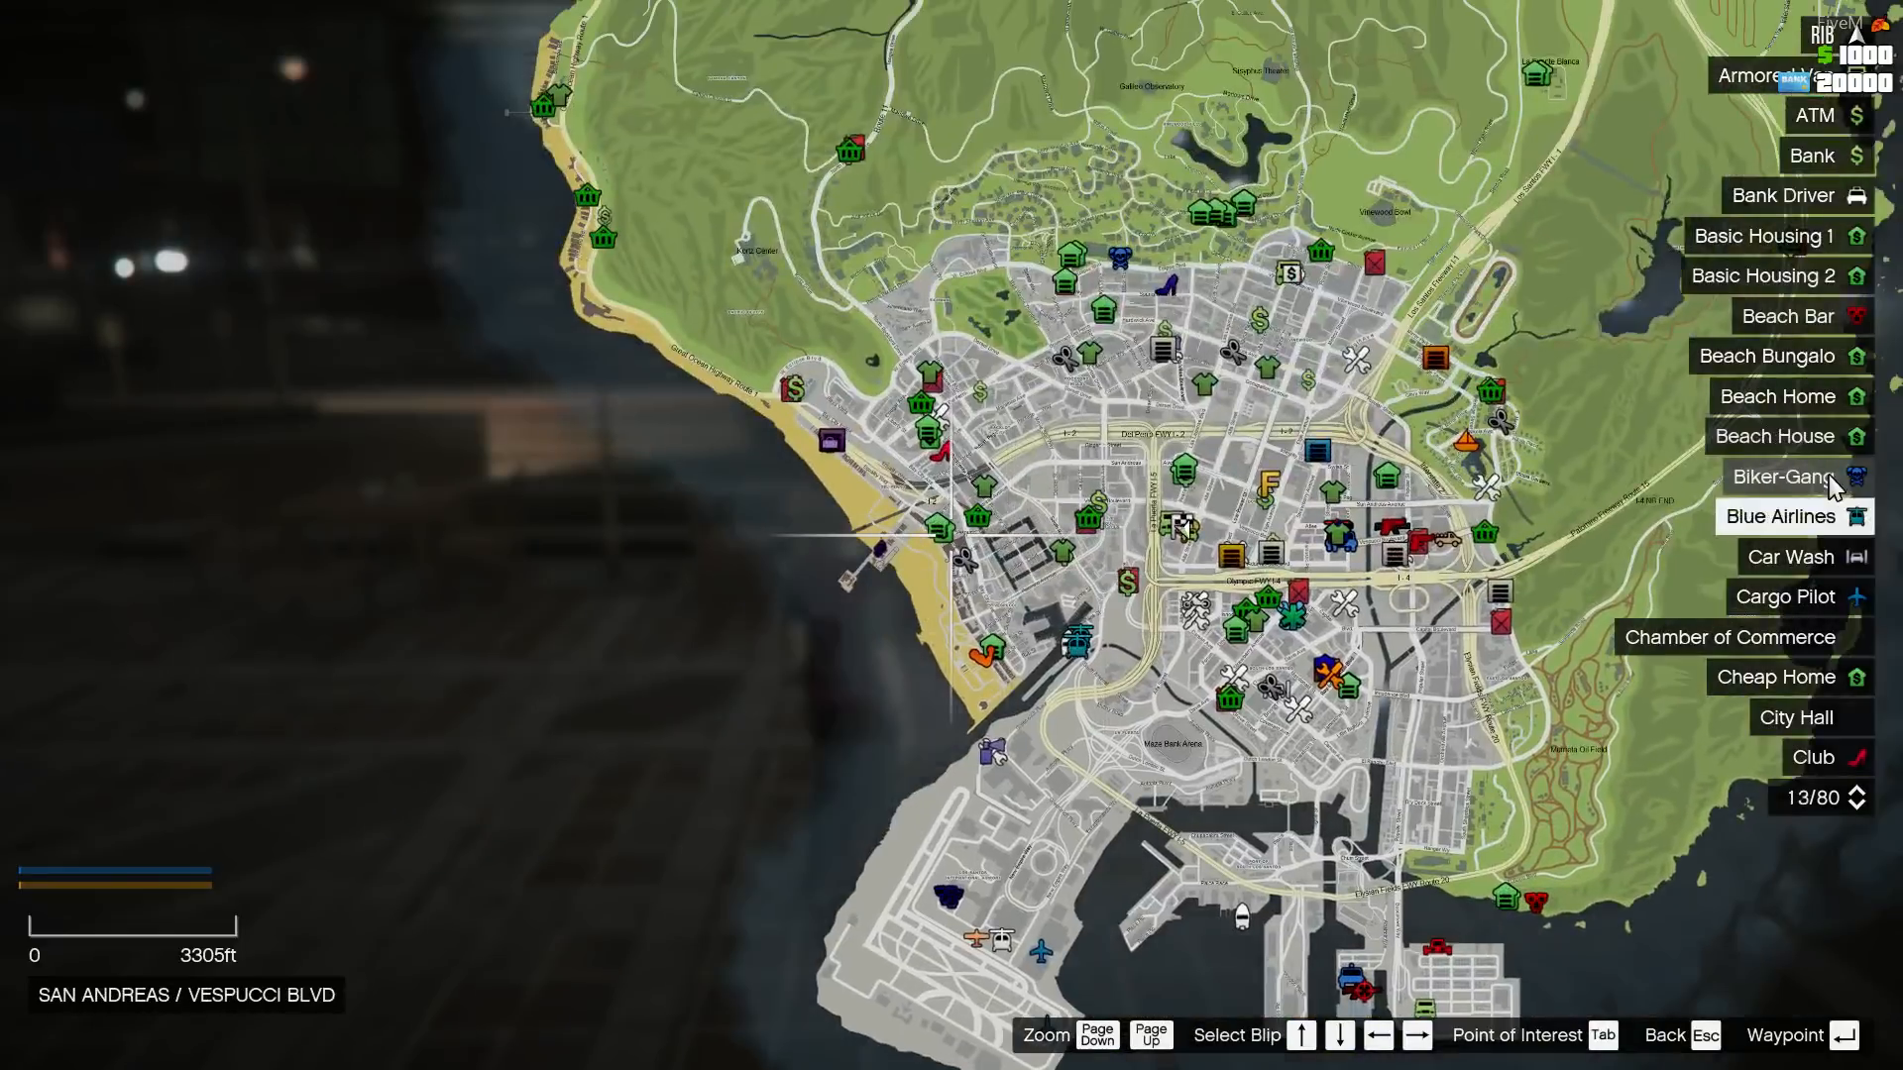
key("Down")
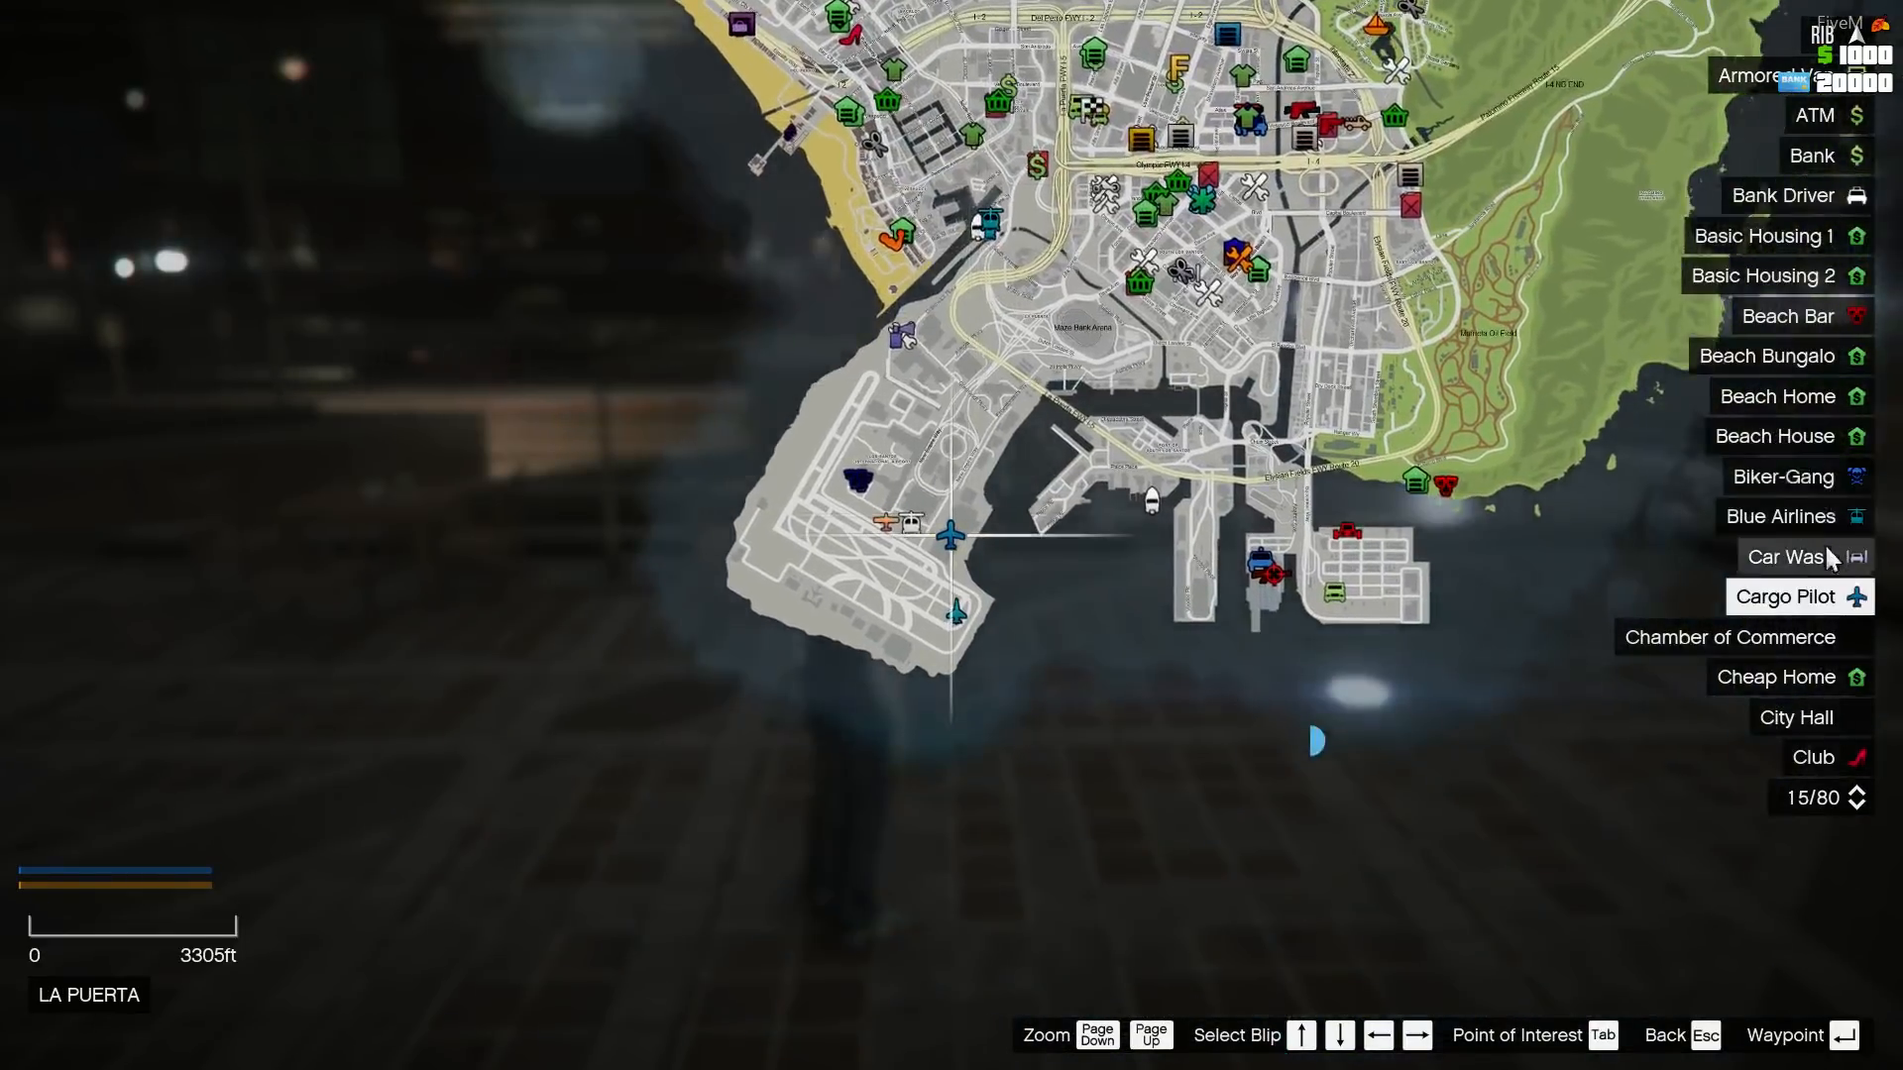
key("Down")
key("Down")
key("Down")
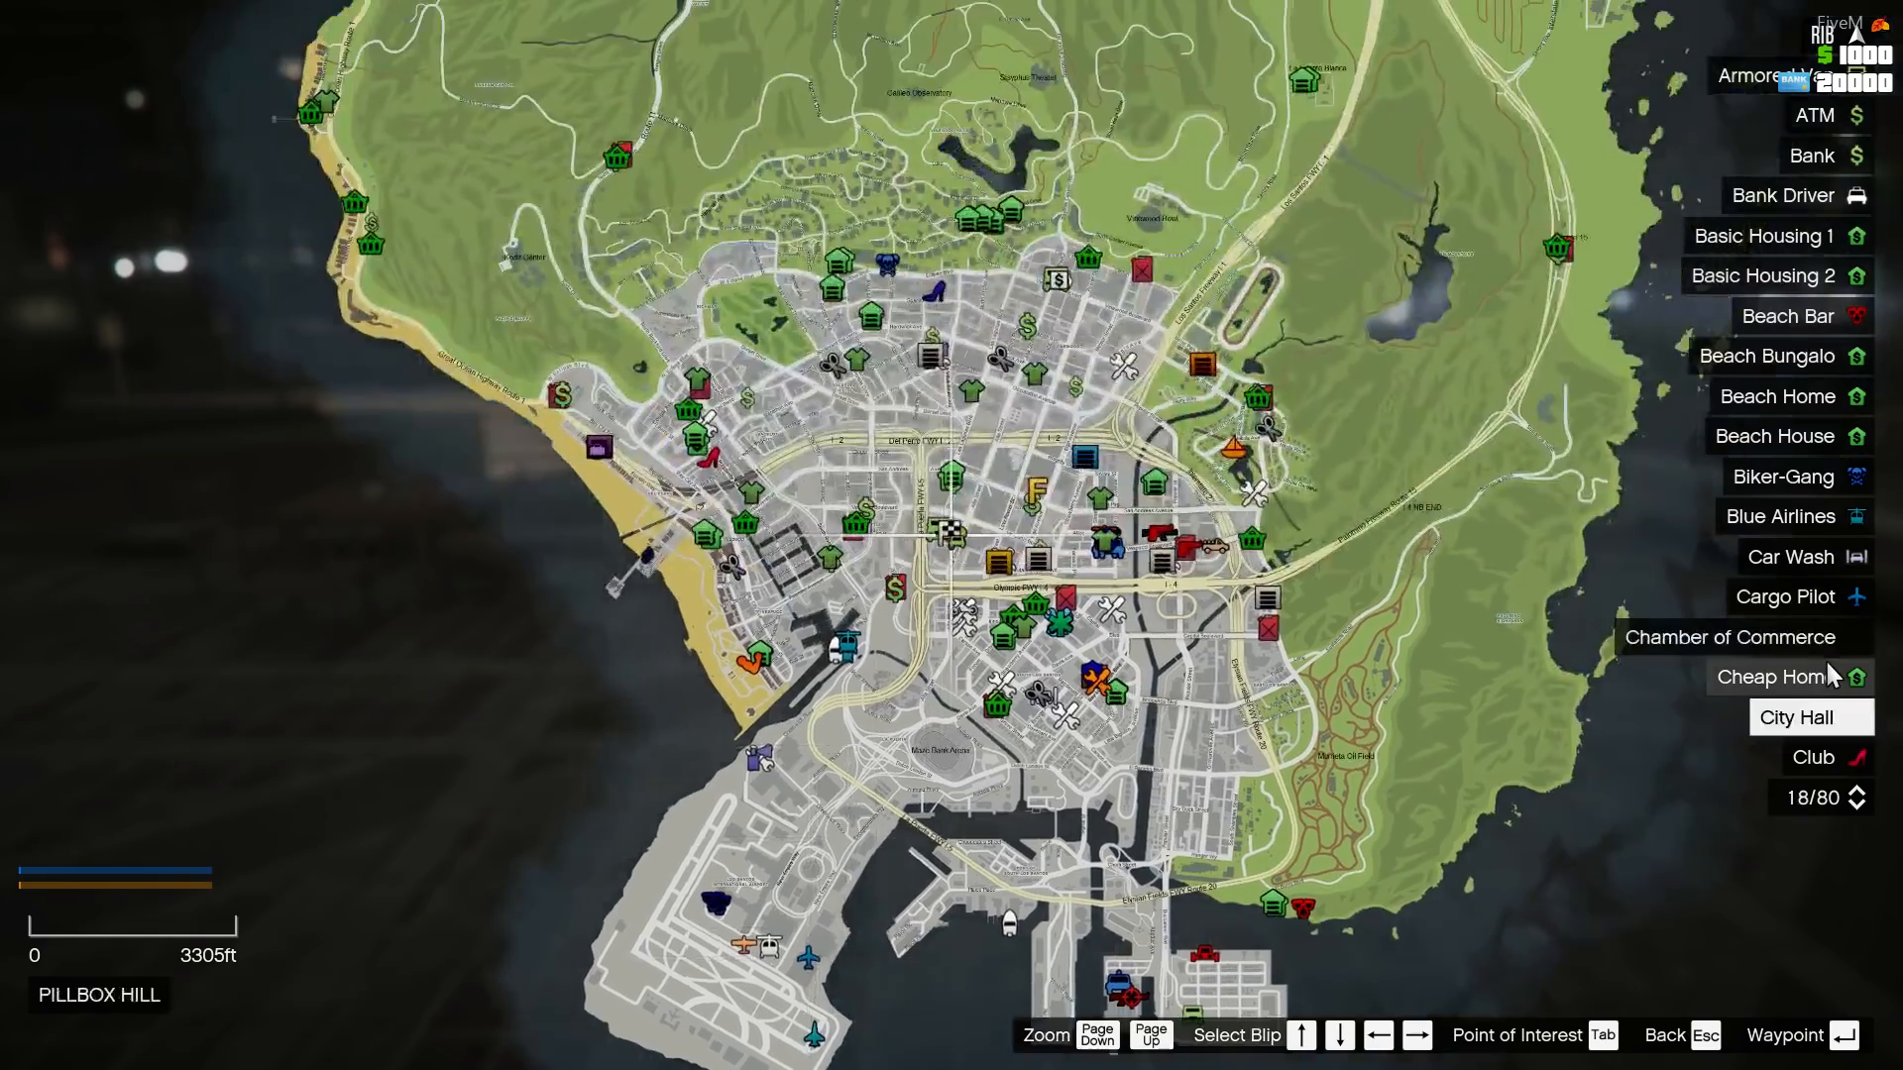
key("Down")
key("Down")
key("Down")
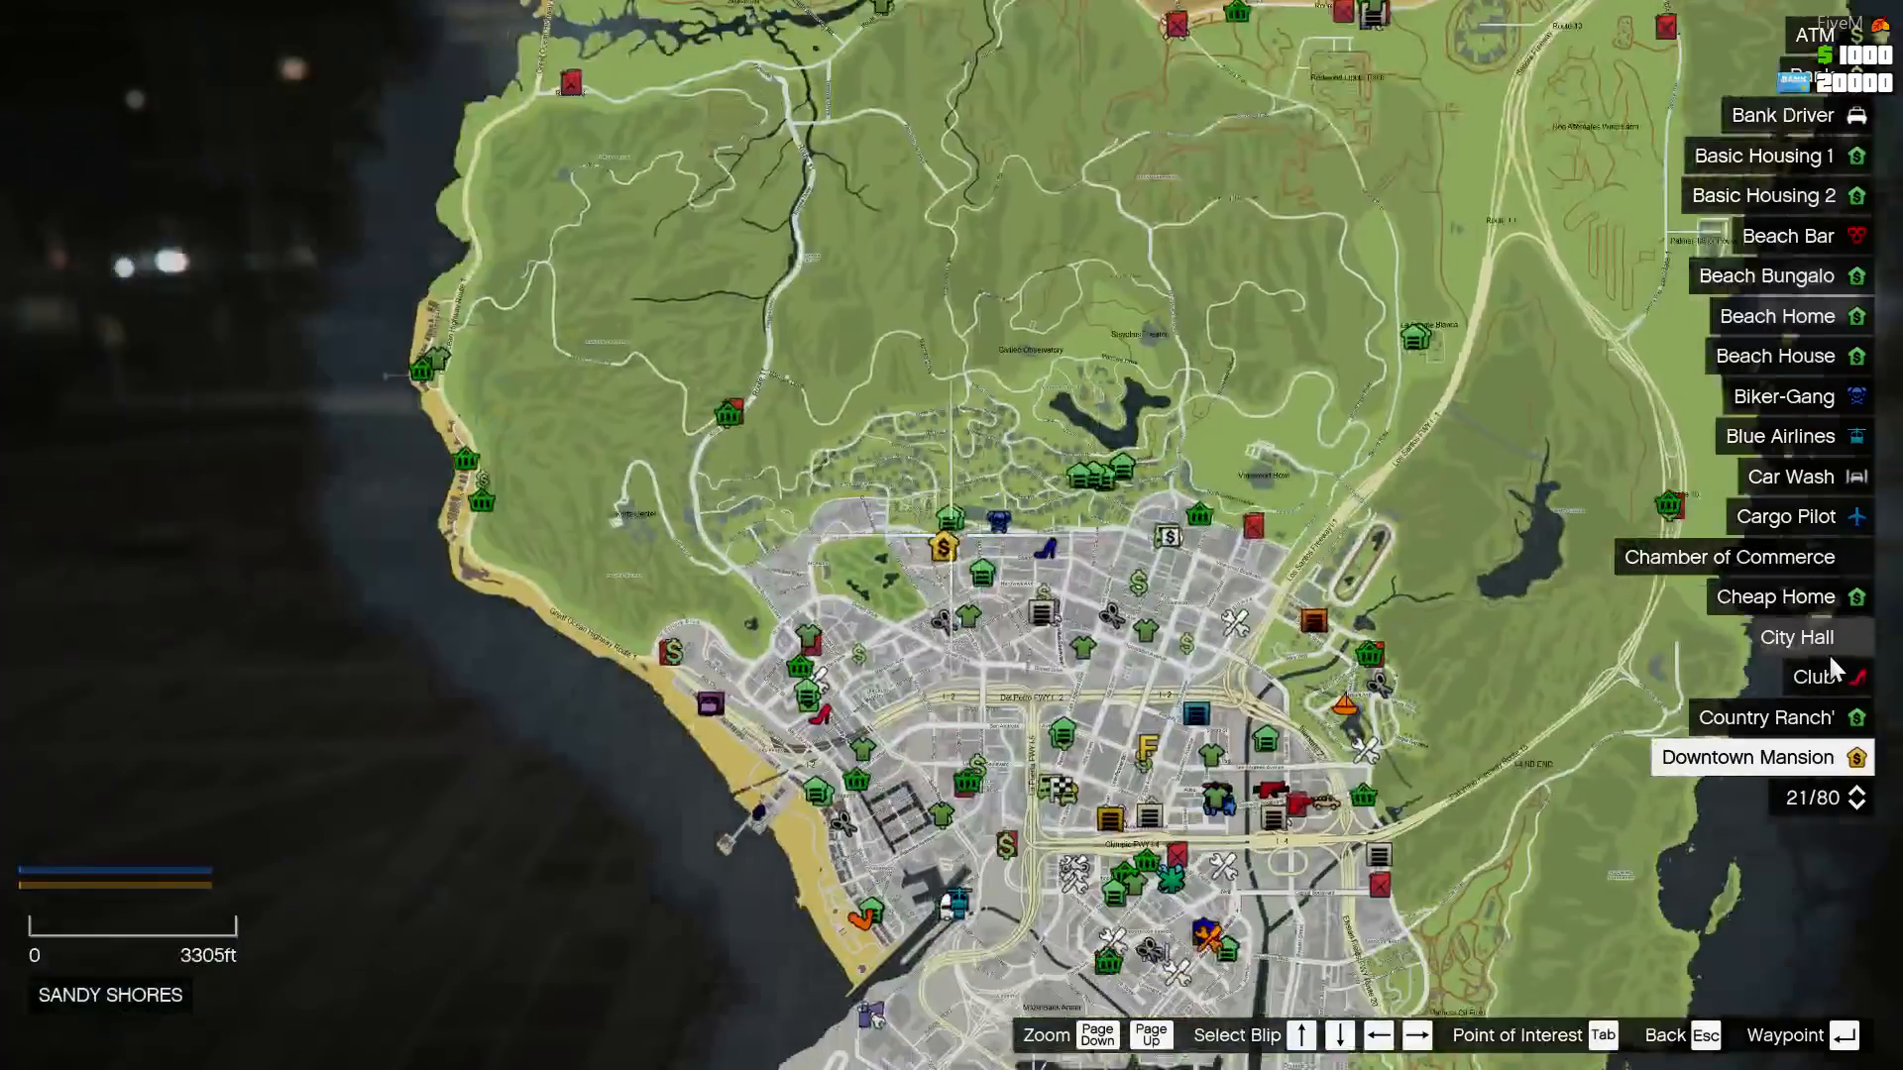
key("Down")
key("Down")
key("Down")
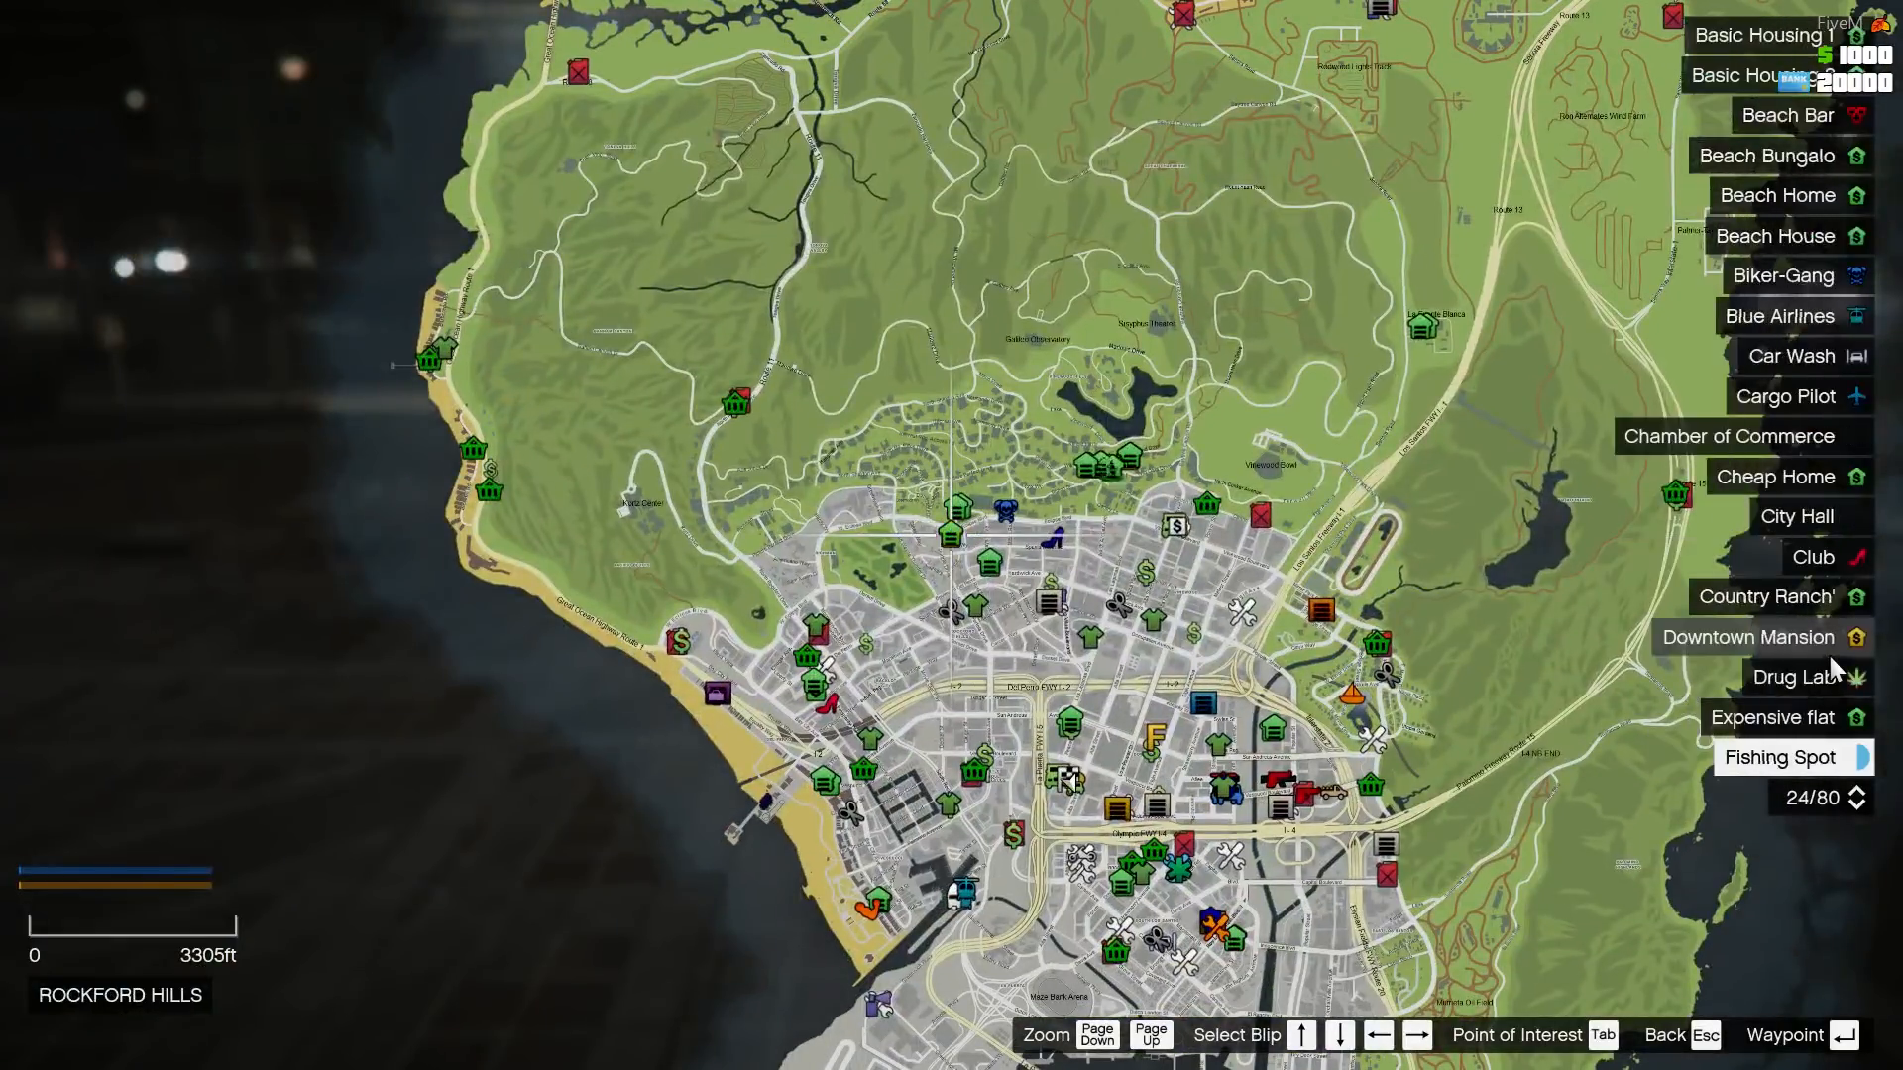
key("Down")
key("Down")
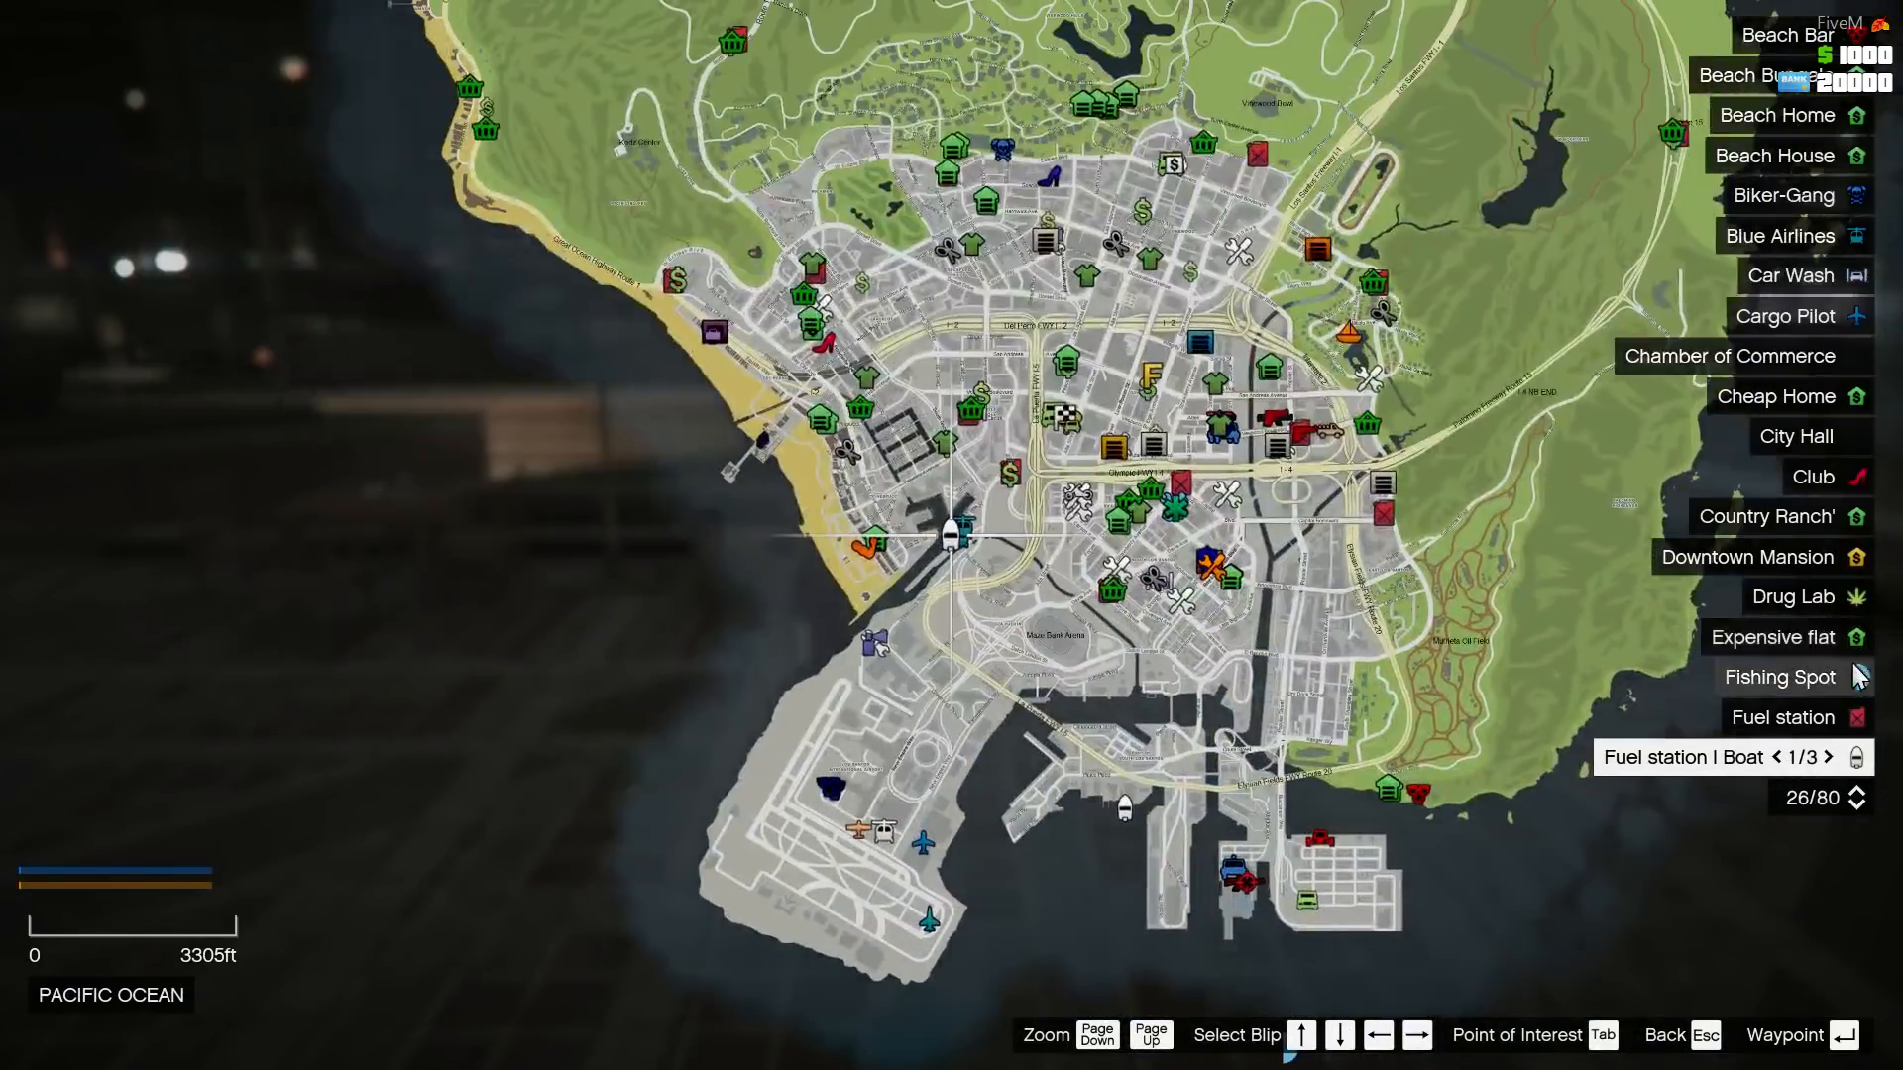
key("Down")
key("Down")
key("Down")
key("Down")
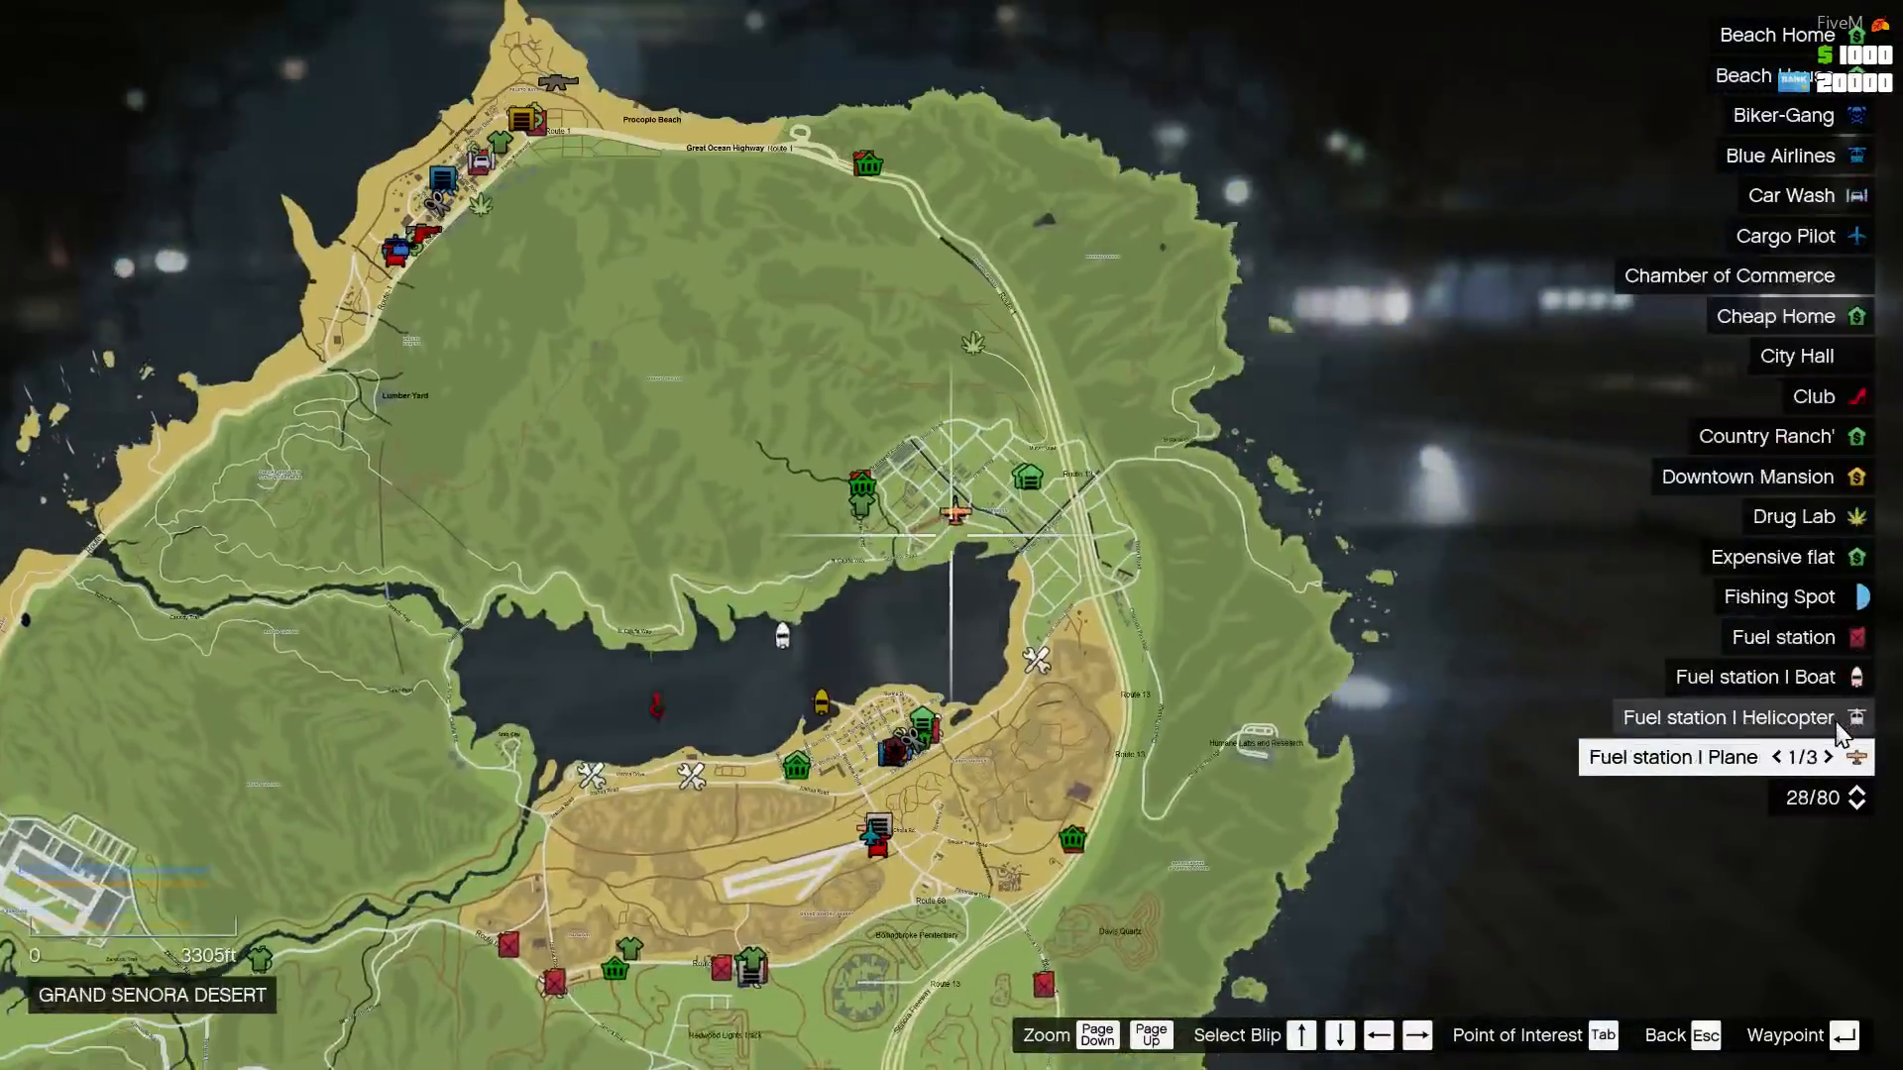
key("Down")
key("Down")
key("Down")
key("Down")
key("Down")
key("Down")
key("Down")
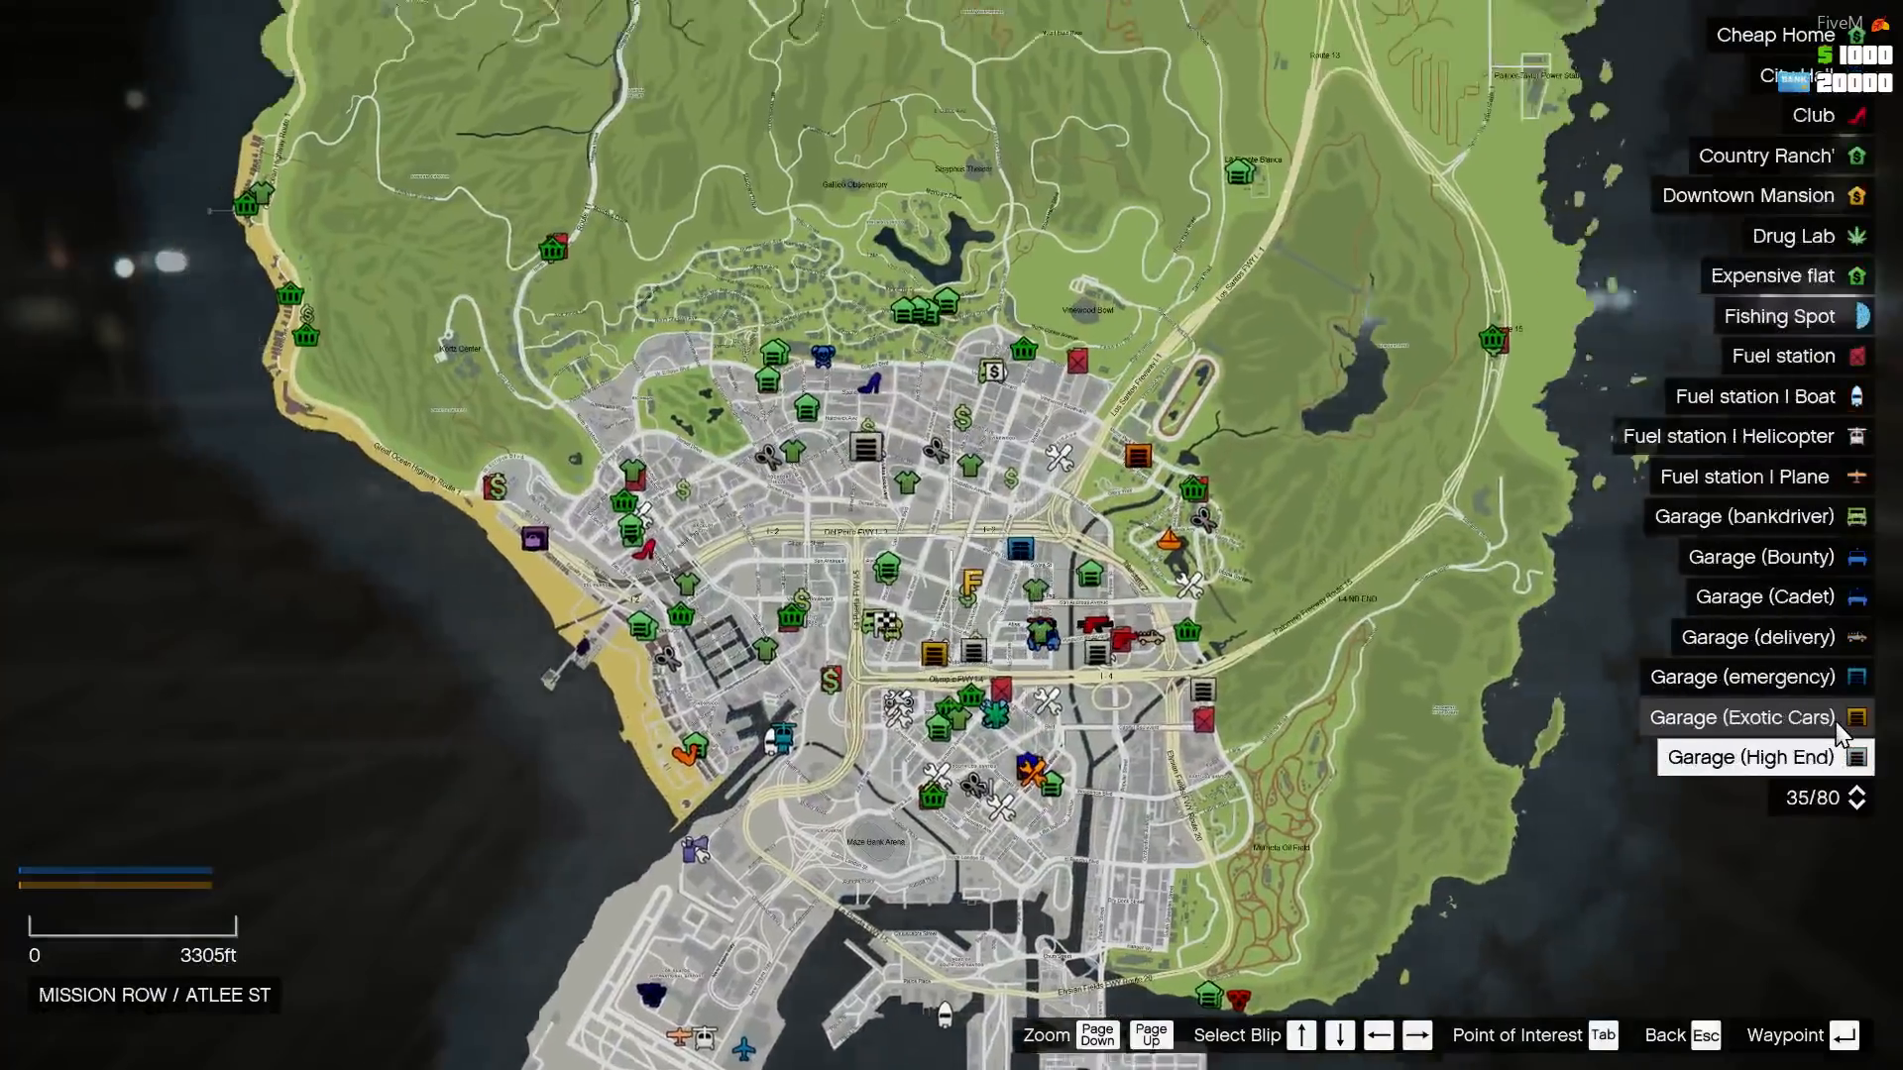
key("Down")
key("Down")
key("Down")
key("Down")
key("Down")
key("Down")
key("Down")
key("Down")
key("Down")
key("Down")
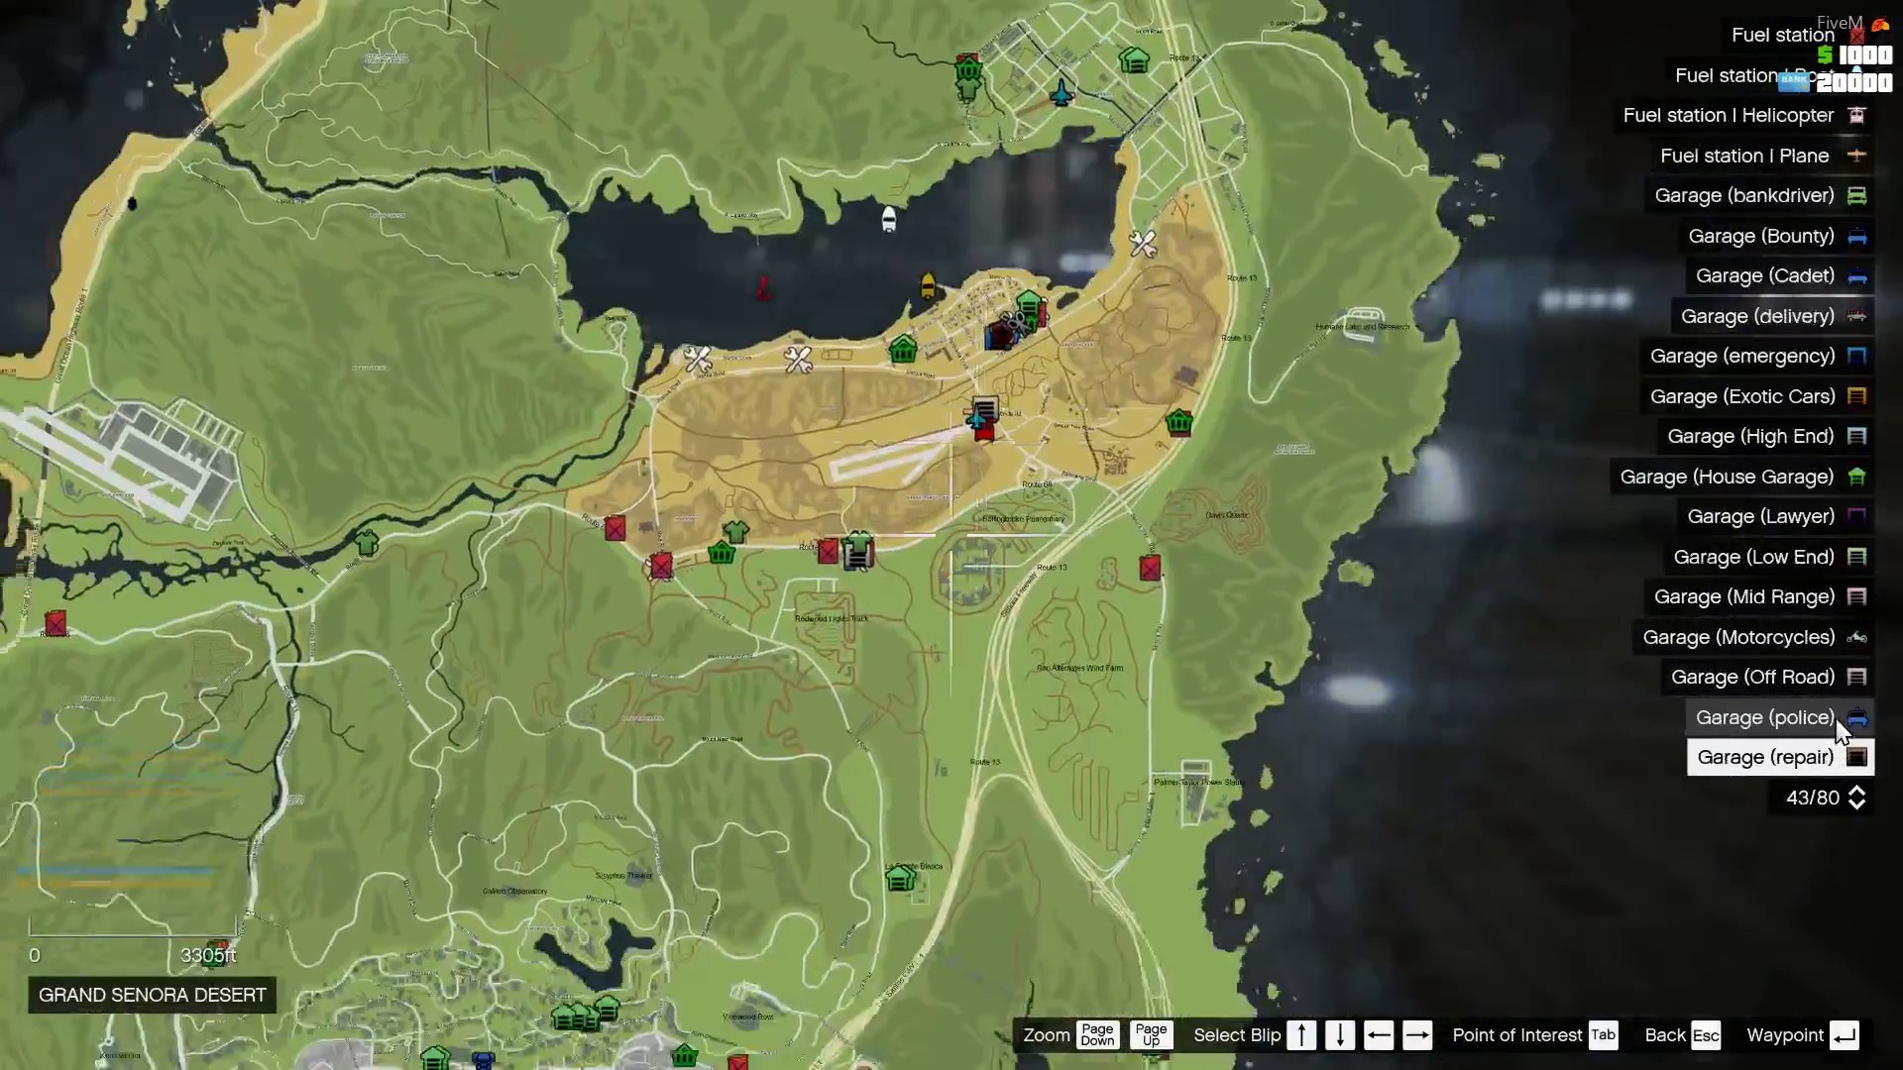
key("Down")
key("Down")
key("Down")
key("Down")
key("Down")
key("Down")
key("Down")
key("Down")
key("Down")
key("Down")
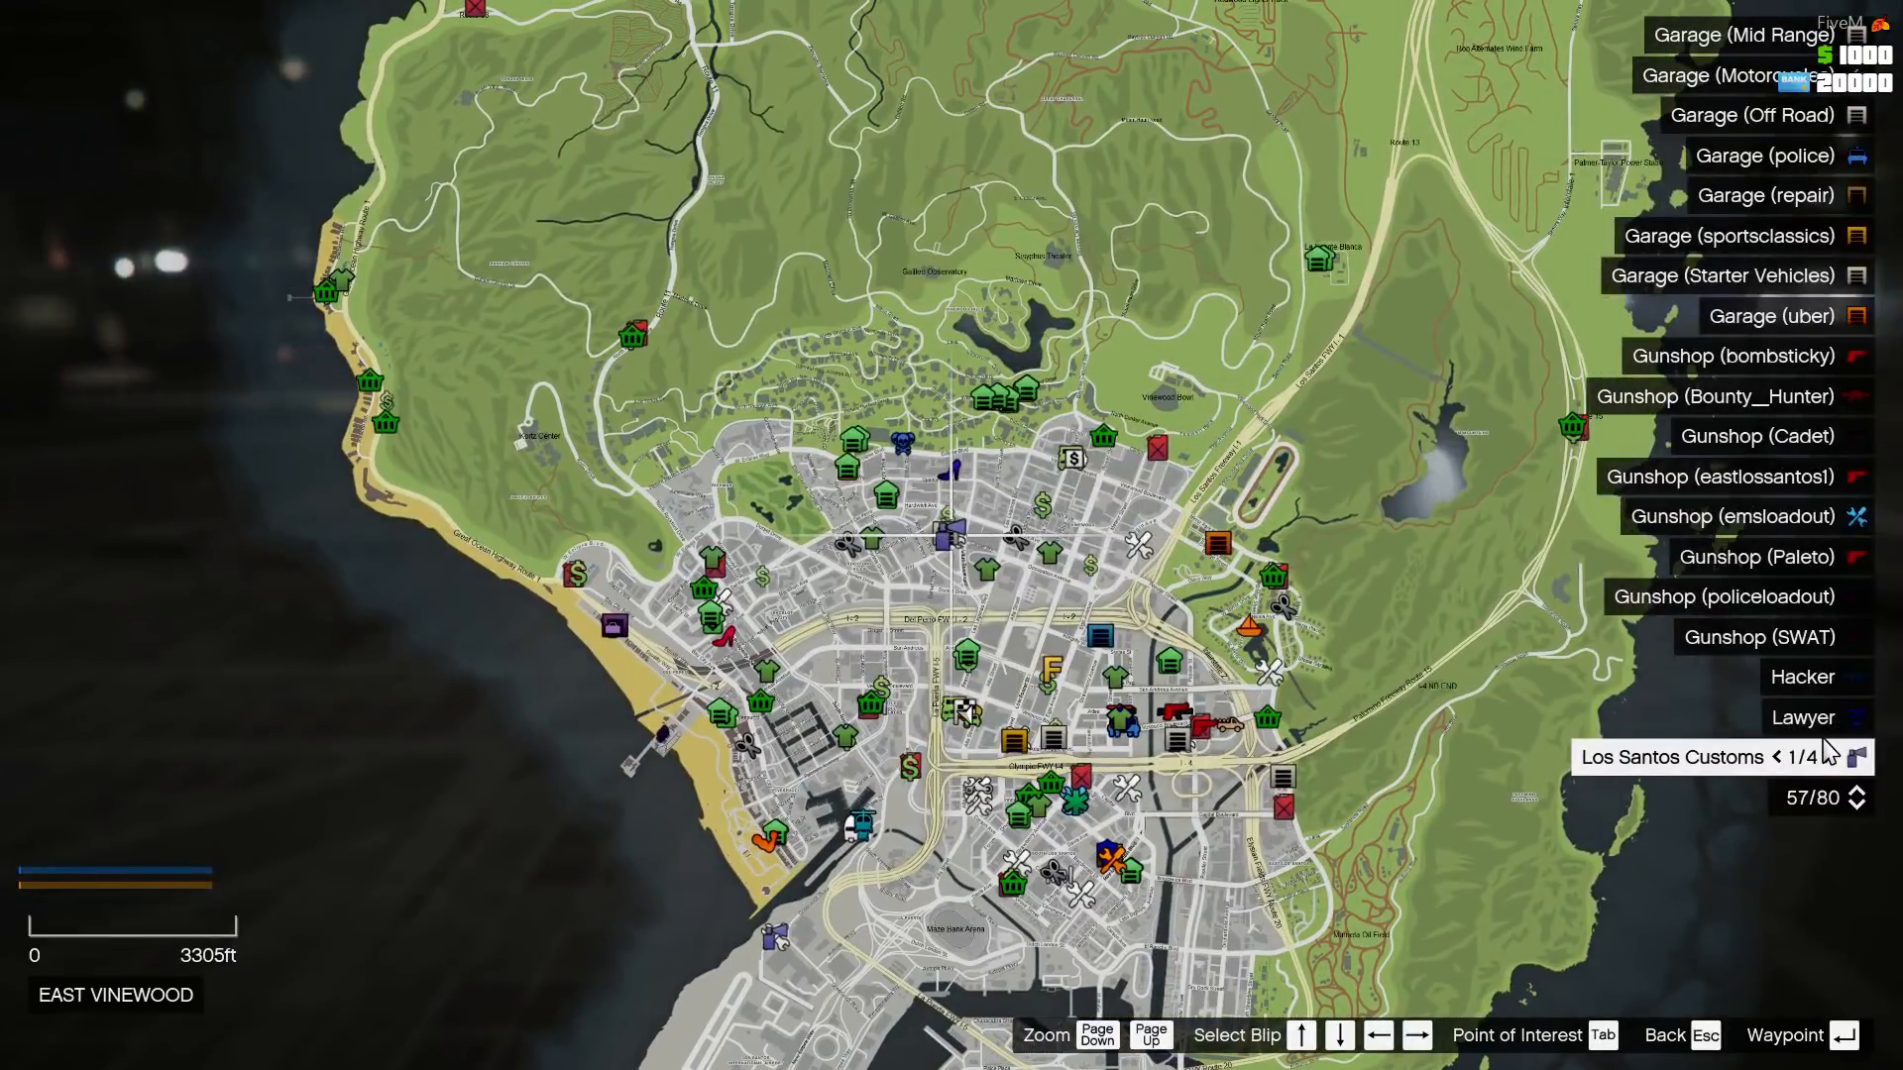
key("Down")
key("Down")
key("Down")
key("Down")
key("Down")
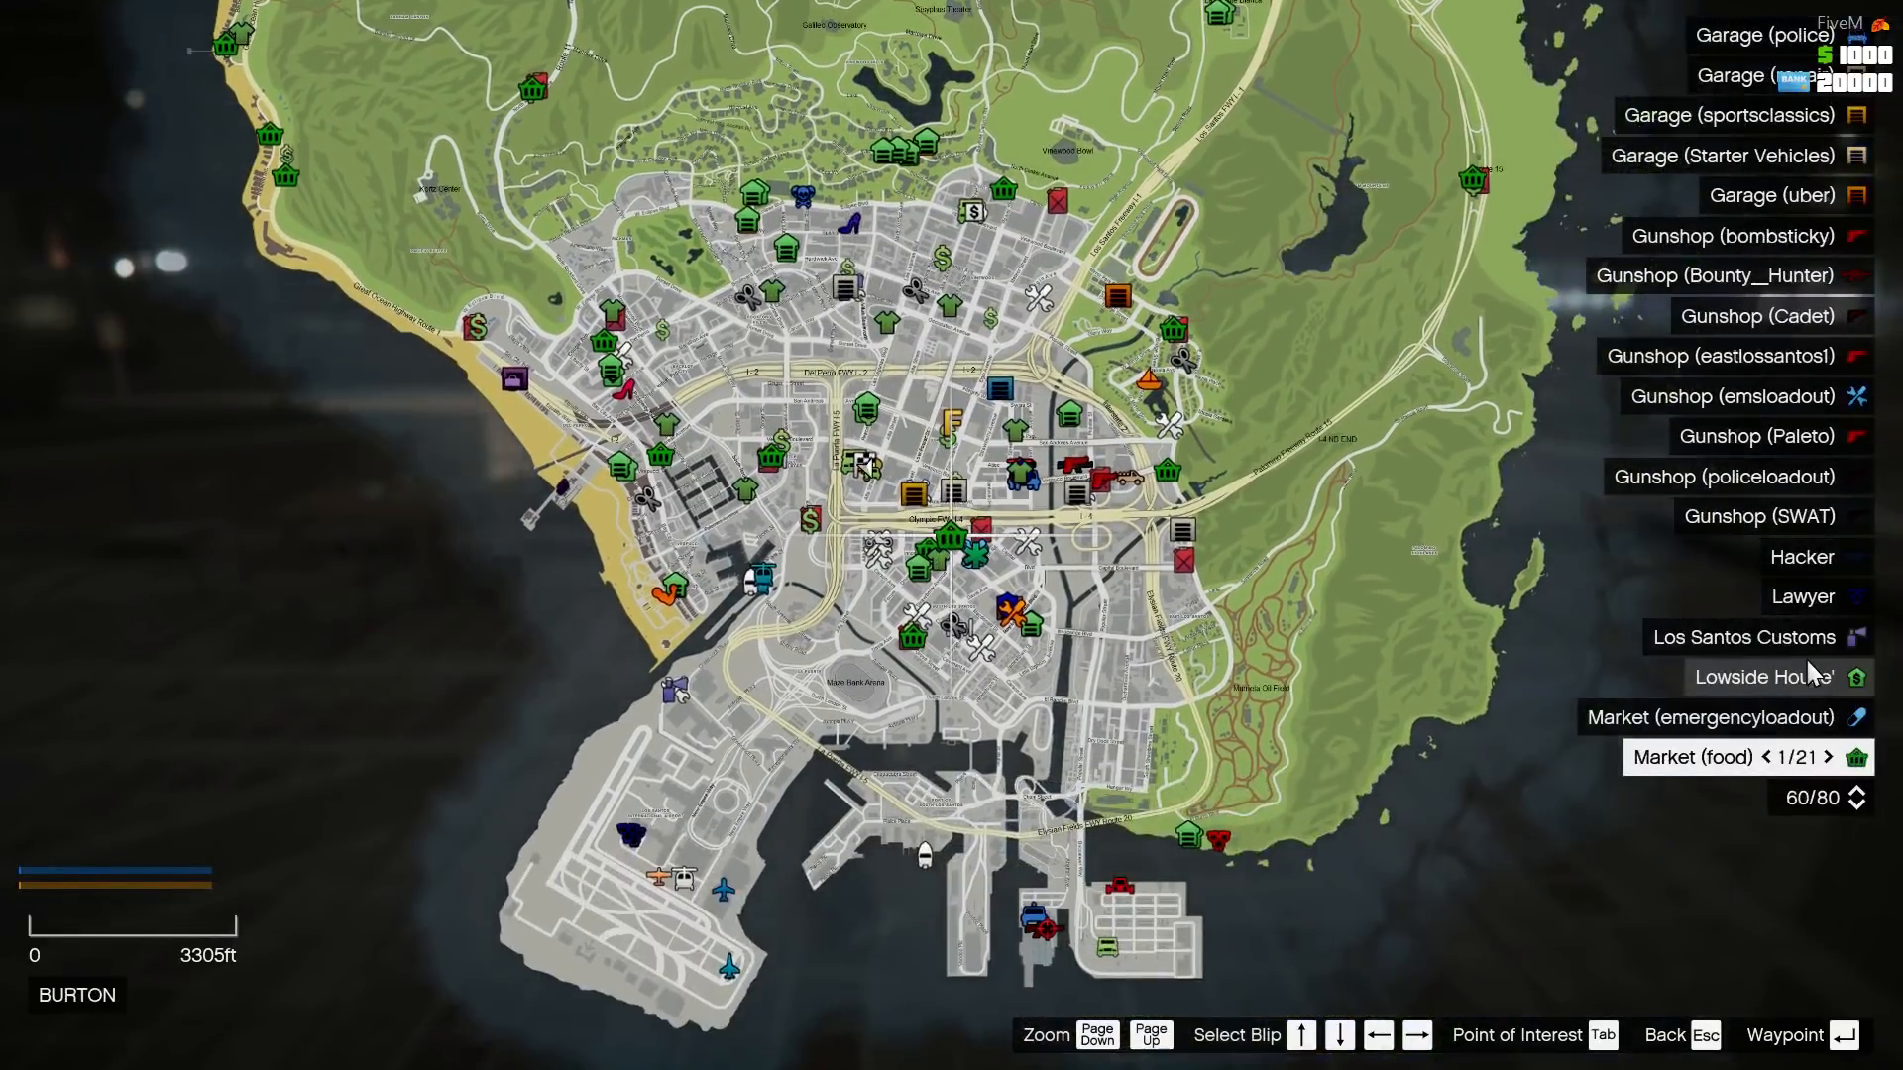
key("Down")
key("Down")
key("Down")
key("Down")
key("Down")
key("Down")
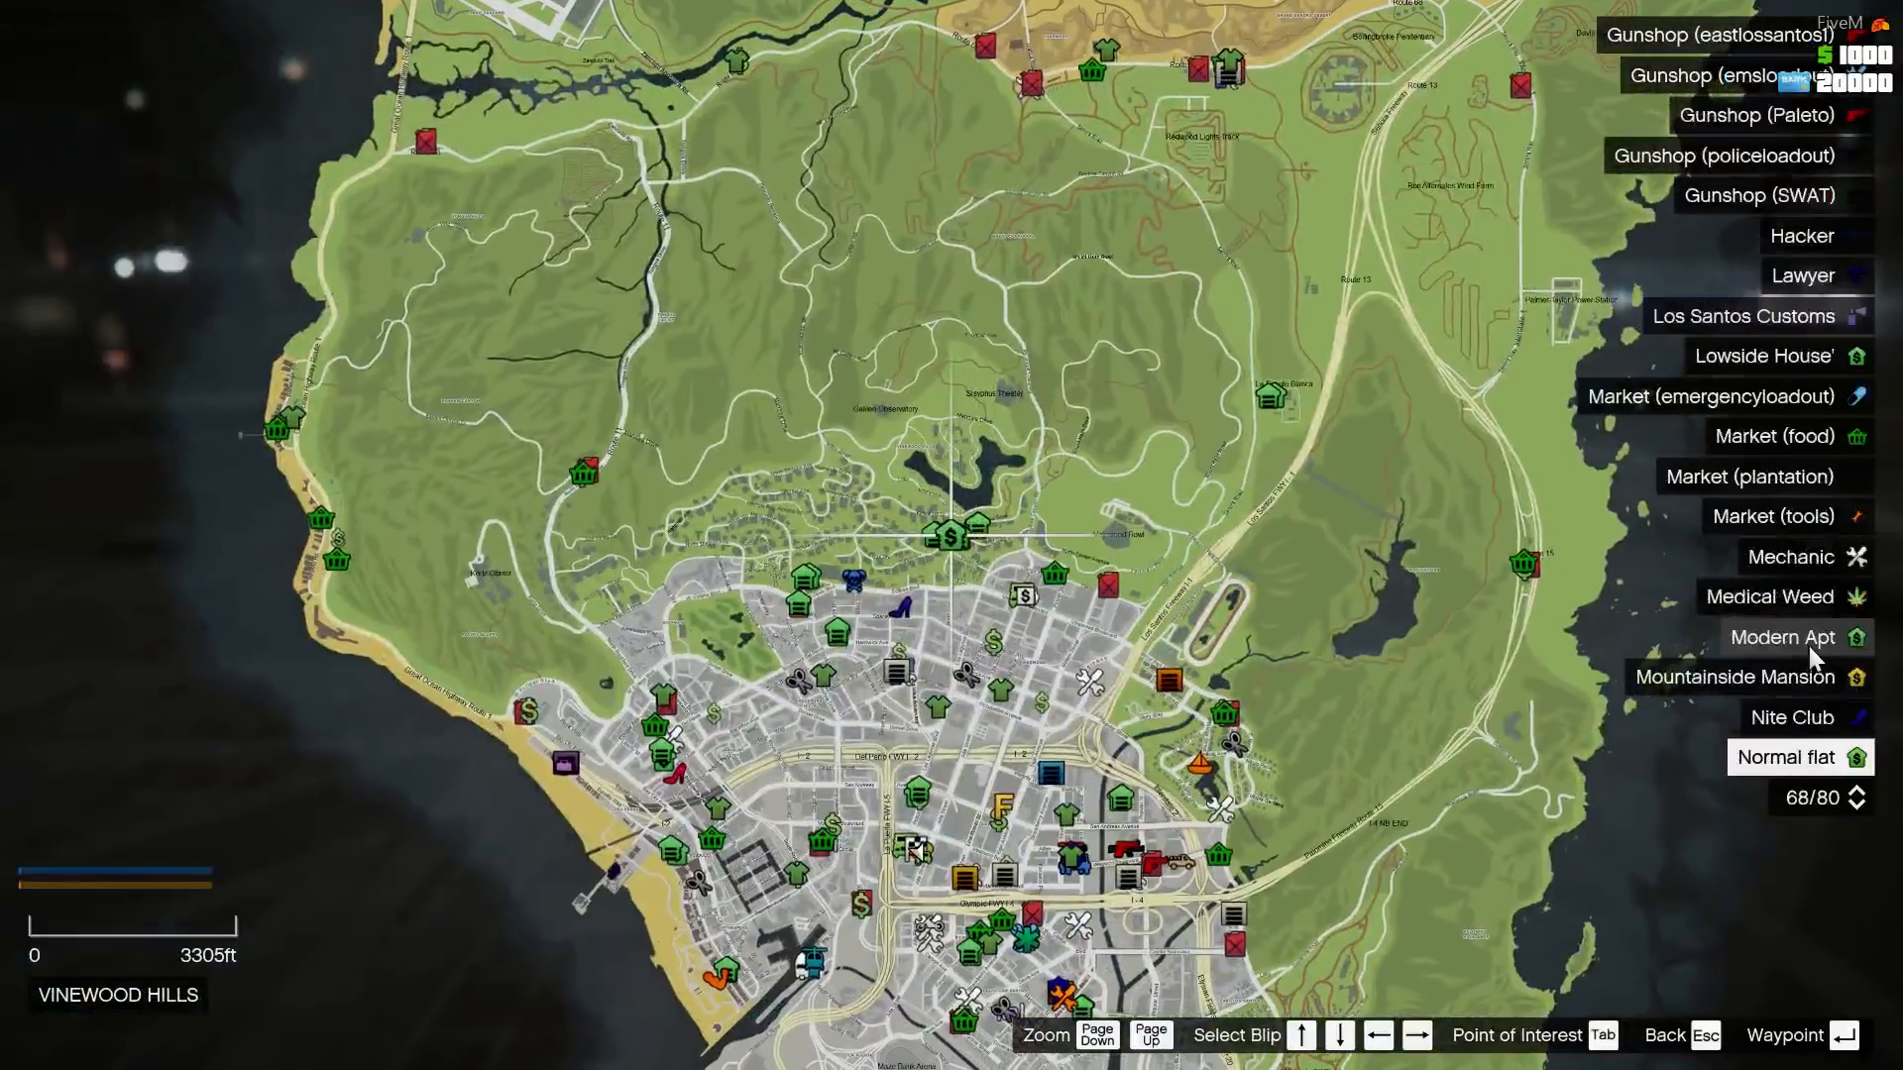
key("Down")
key("Down")
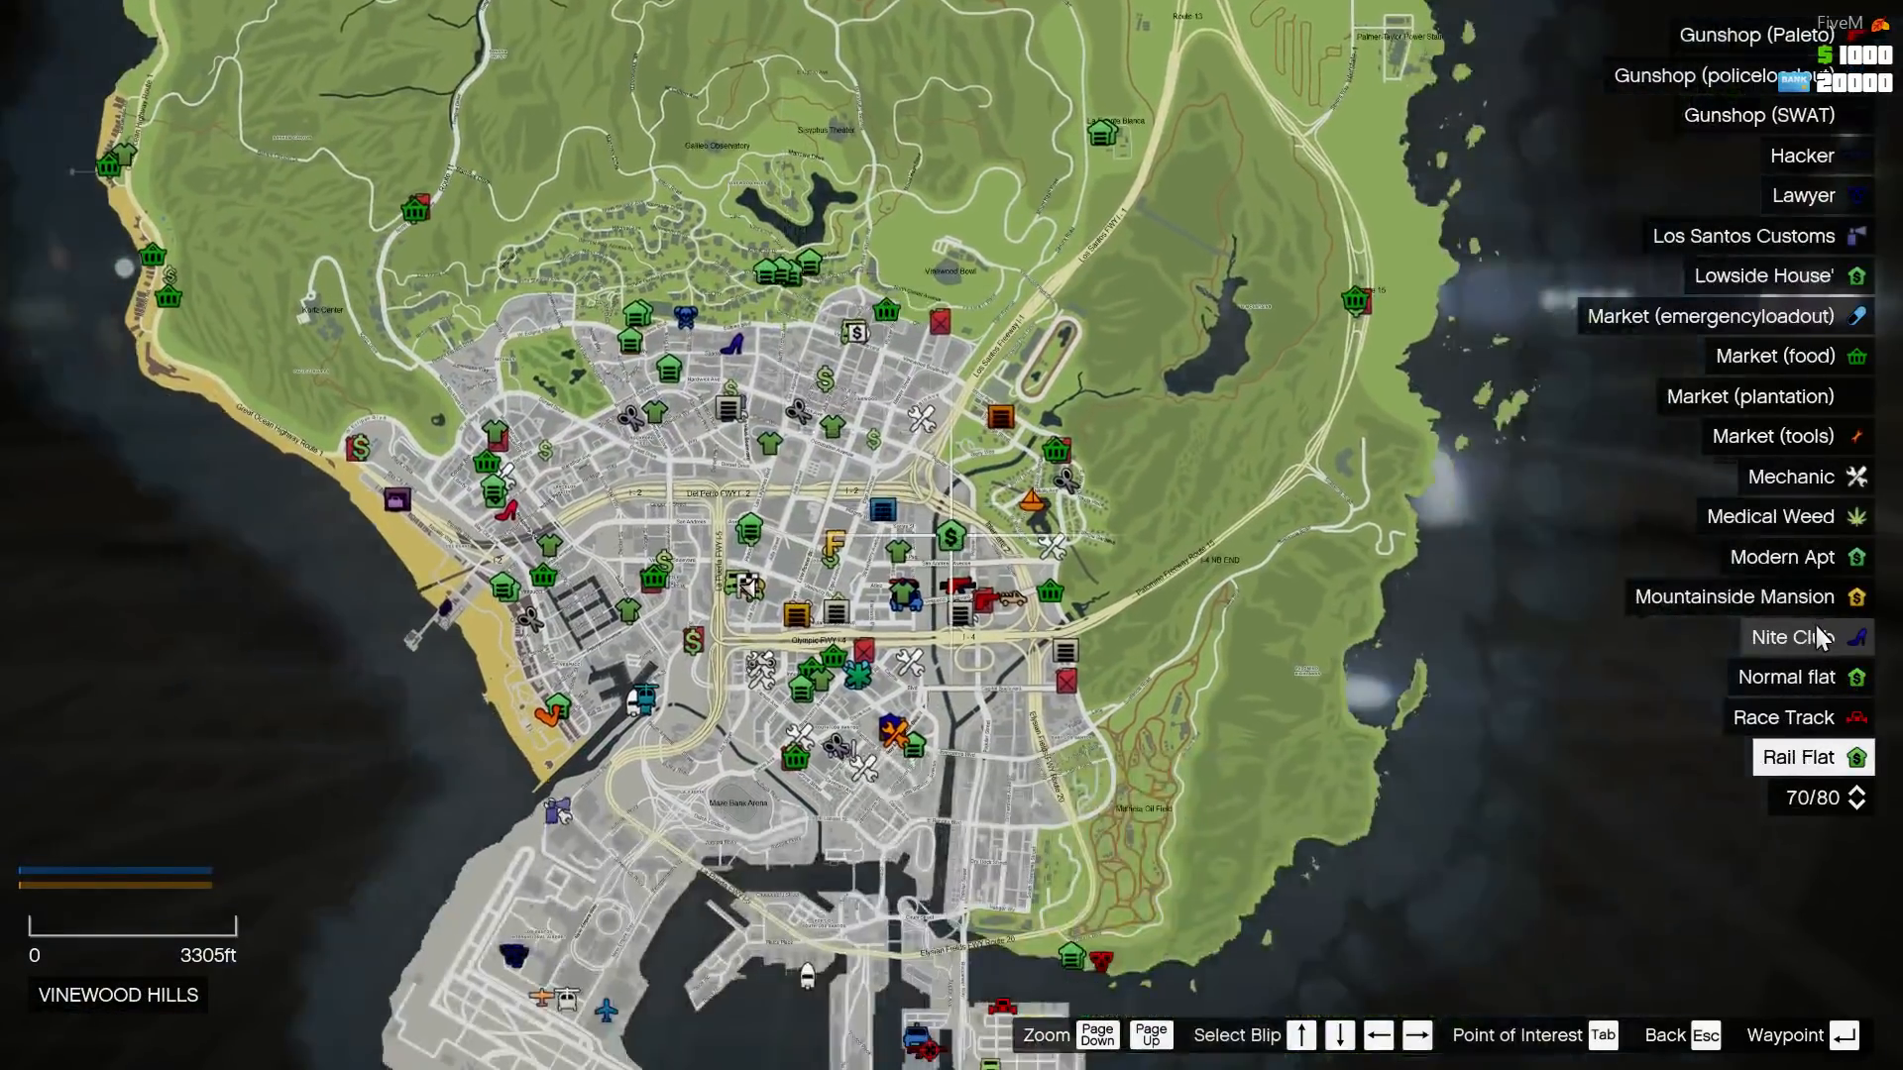
key("Down")
key("Down")
key("Down")
key("Down")
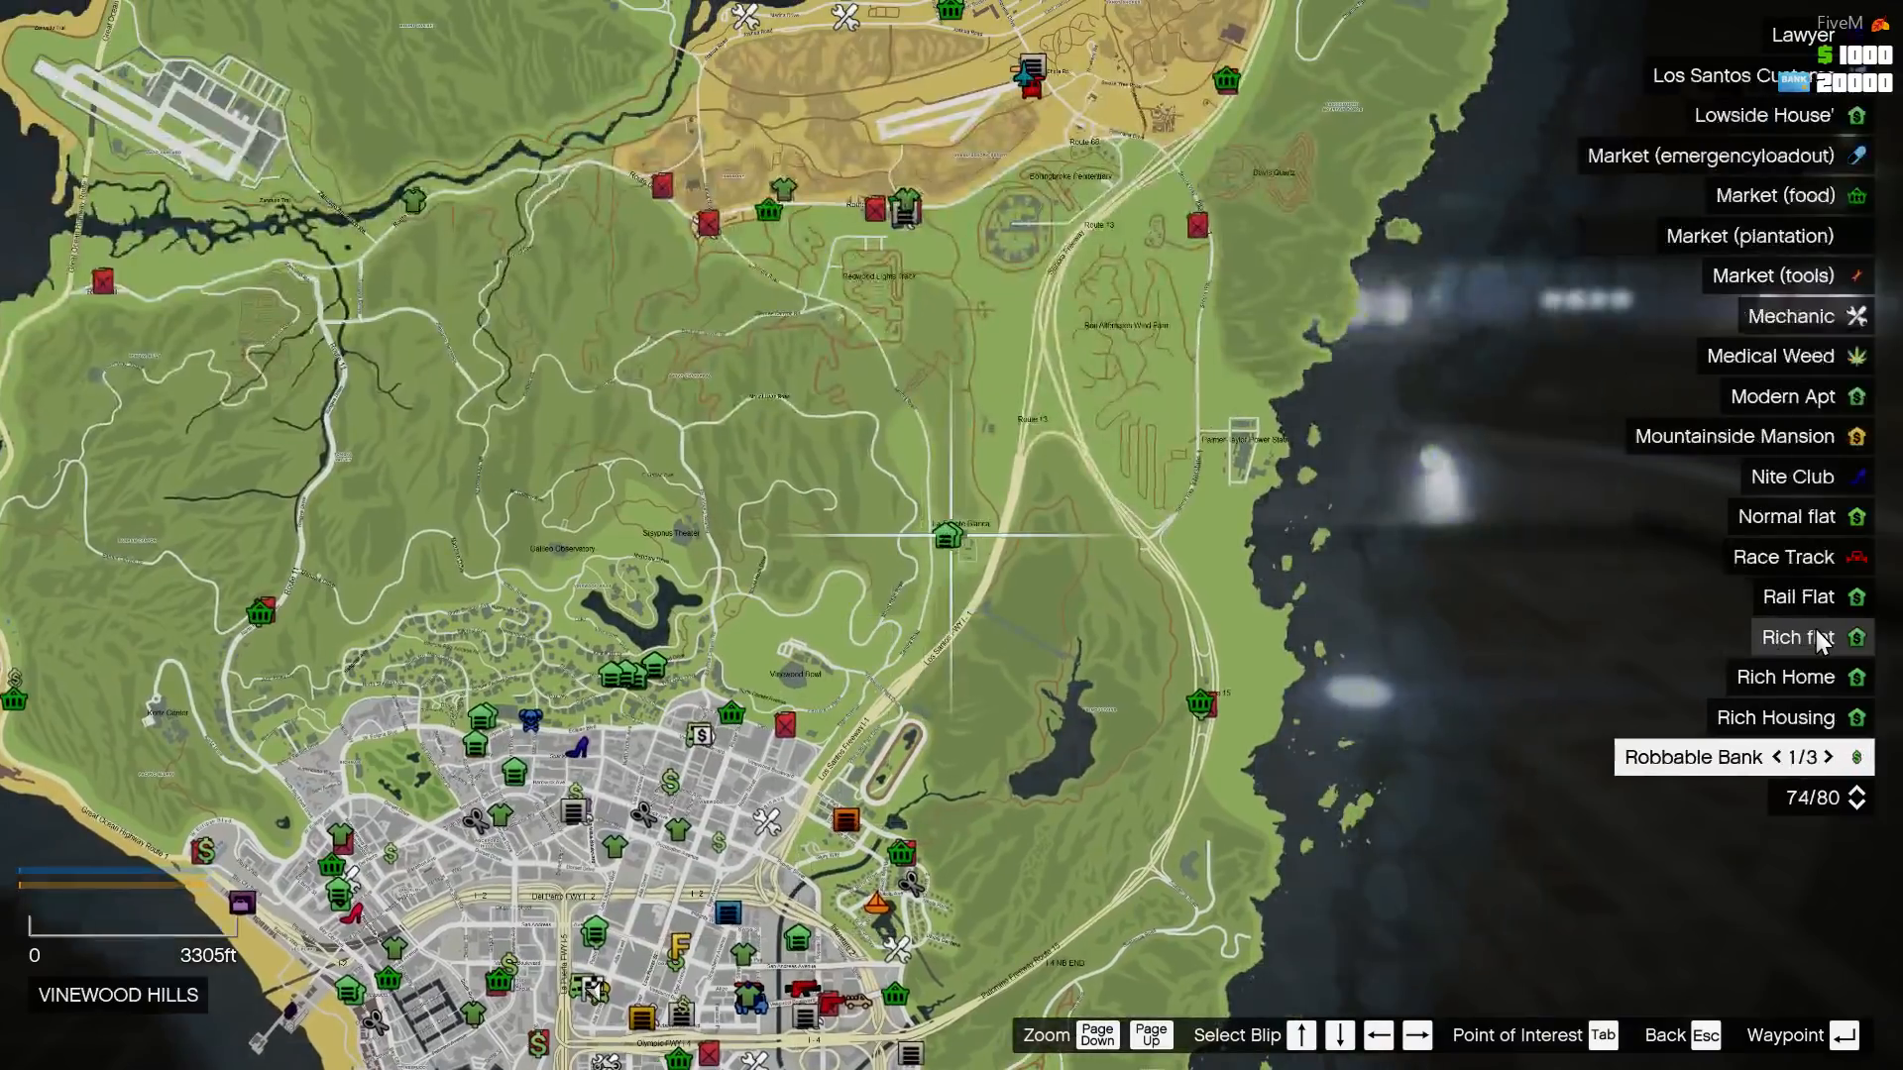
key("Down")
key("Down")
key("Down")
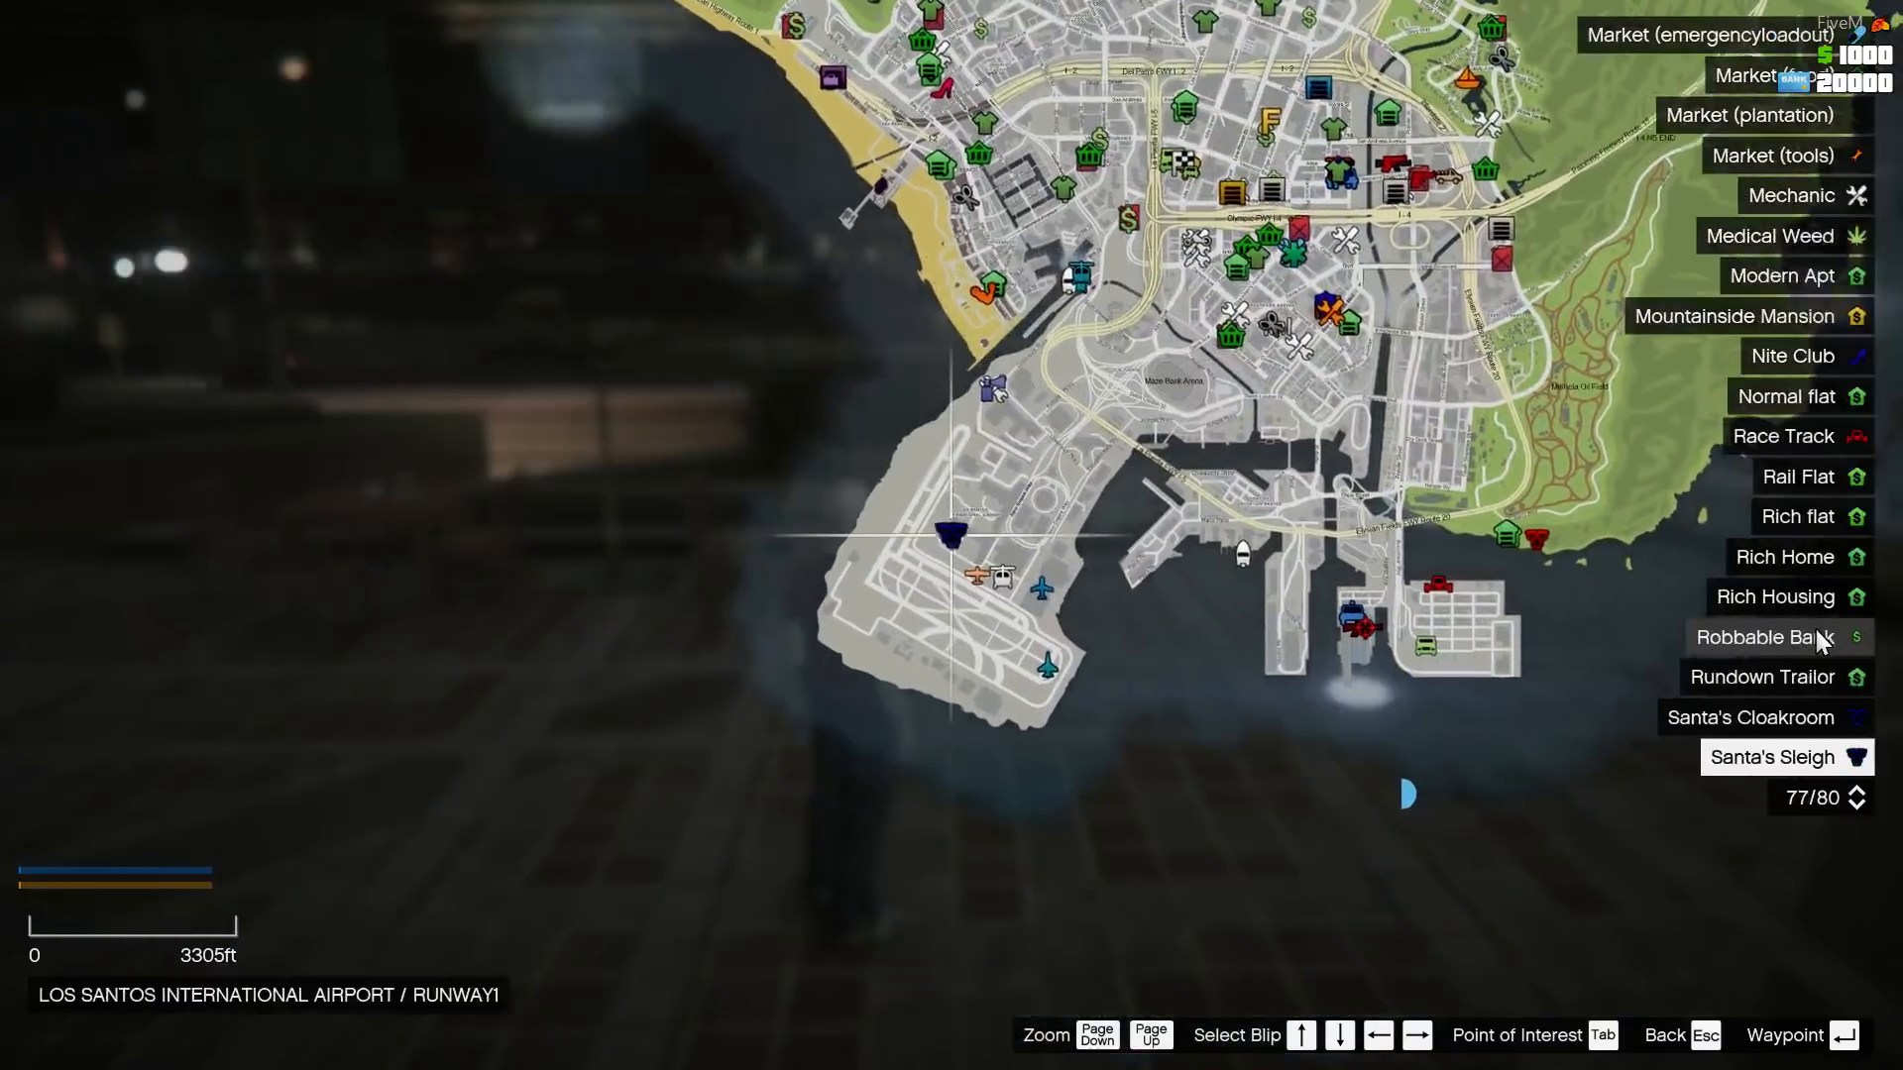
key("Down")
key("Down")
key("Up")
key("Up")
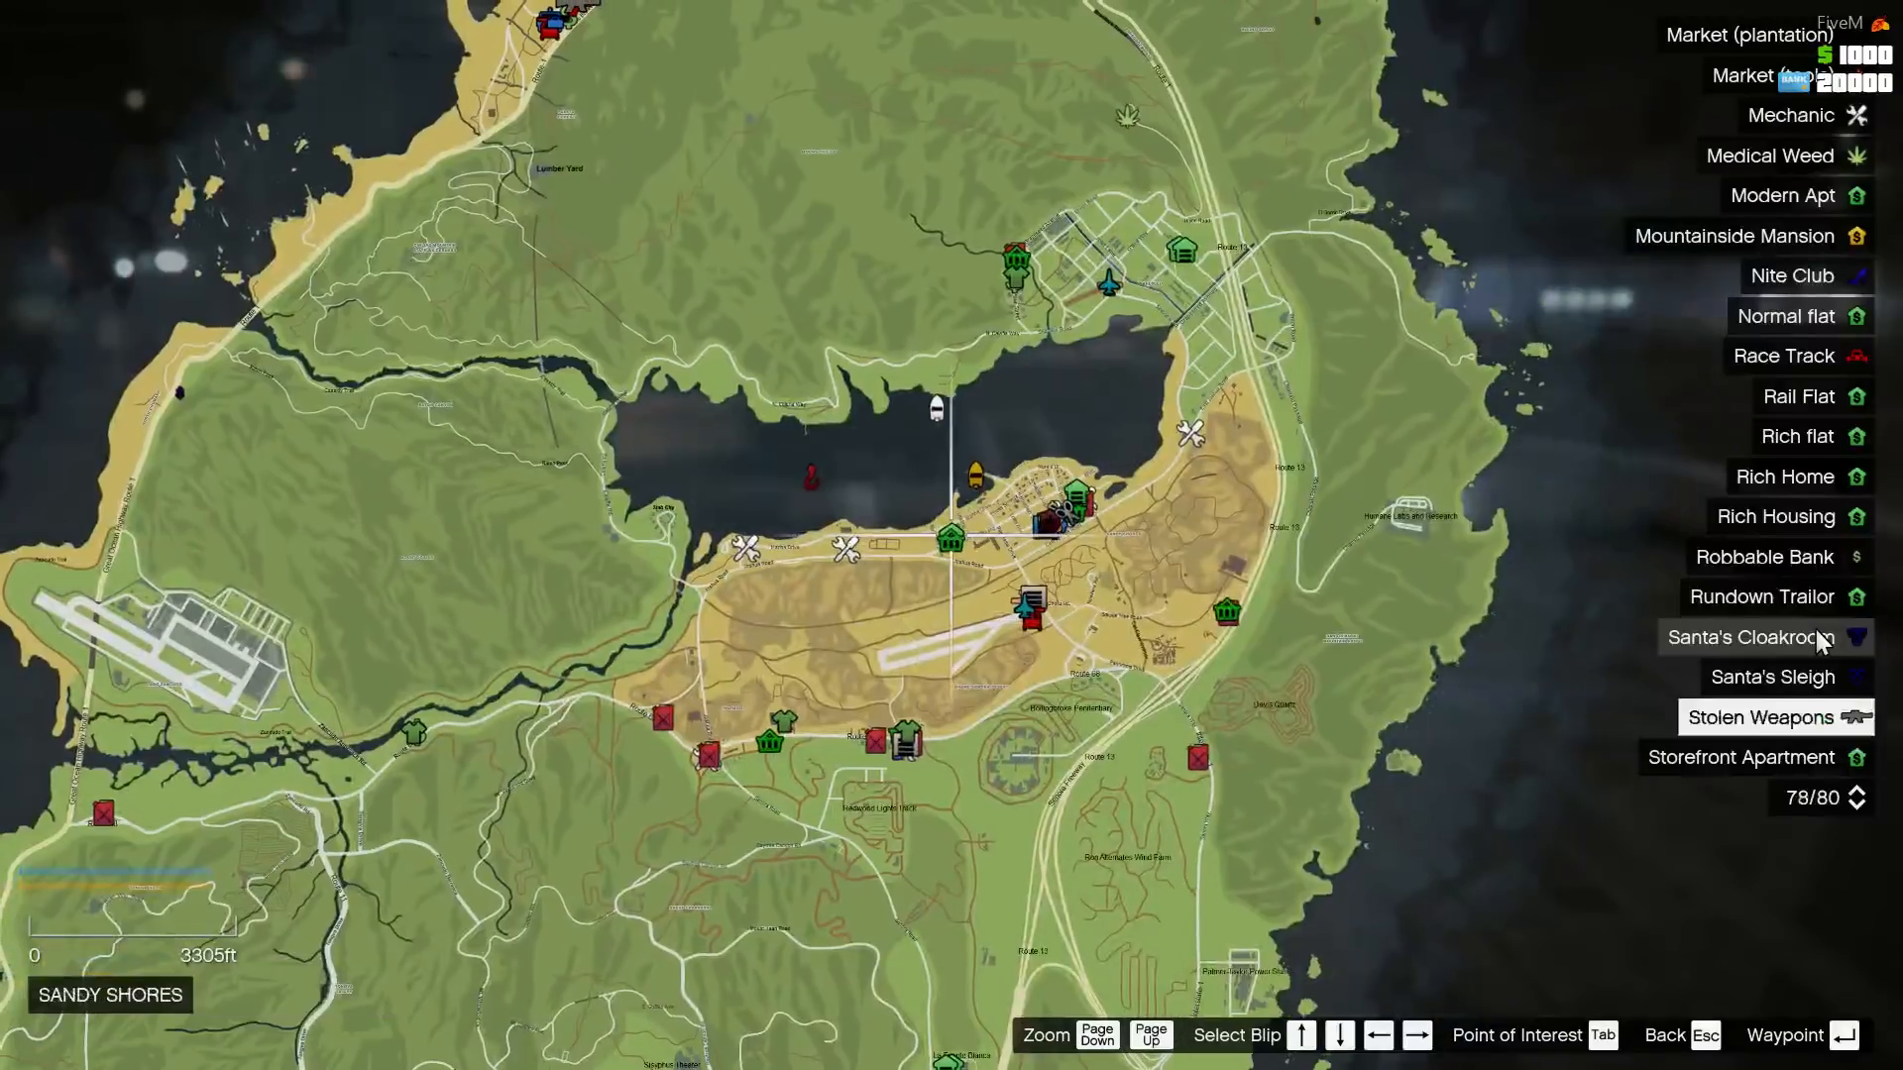
key("Down")
key("Down")
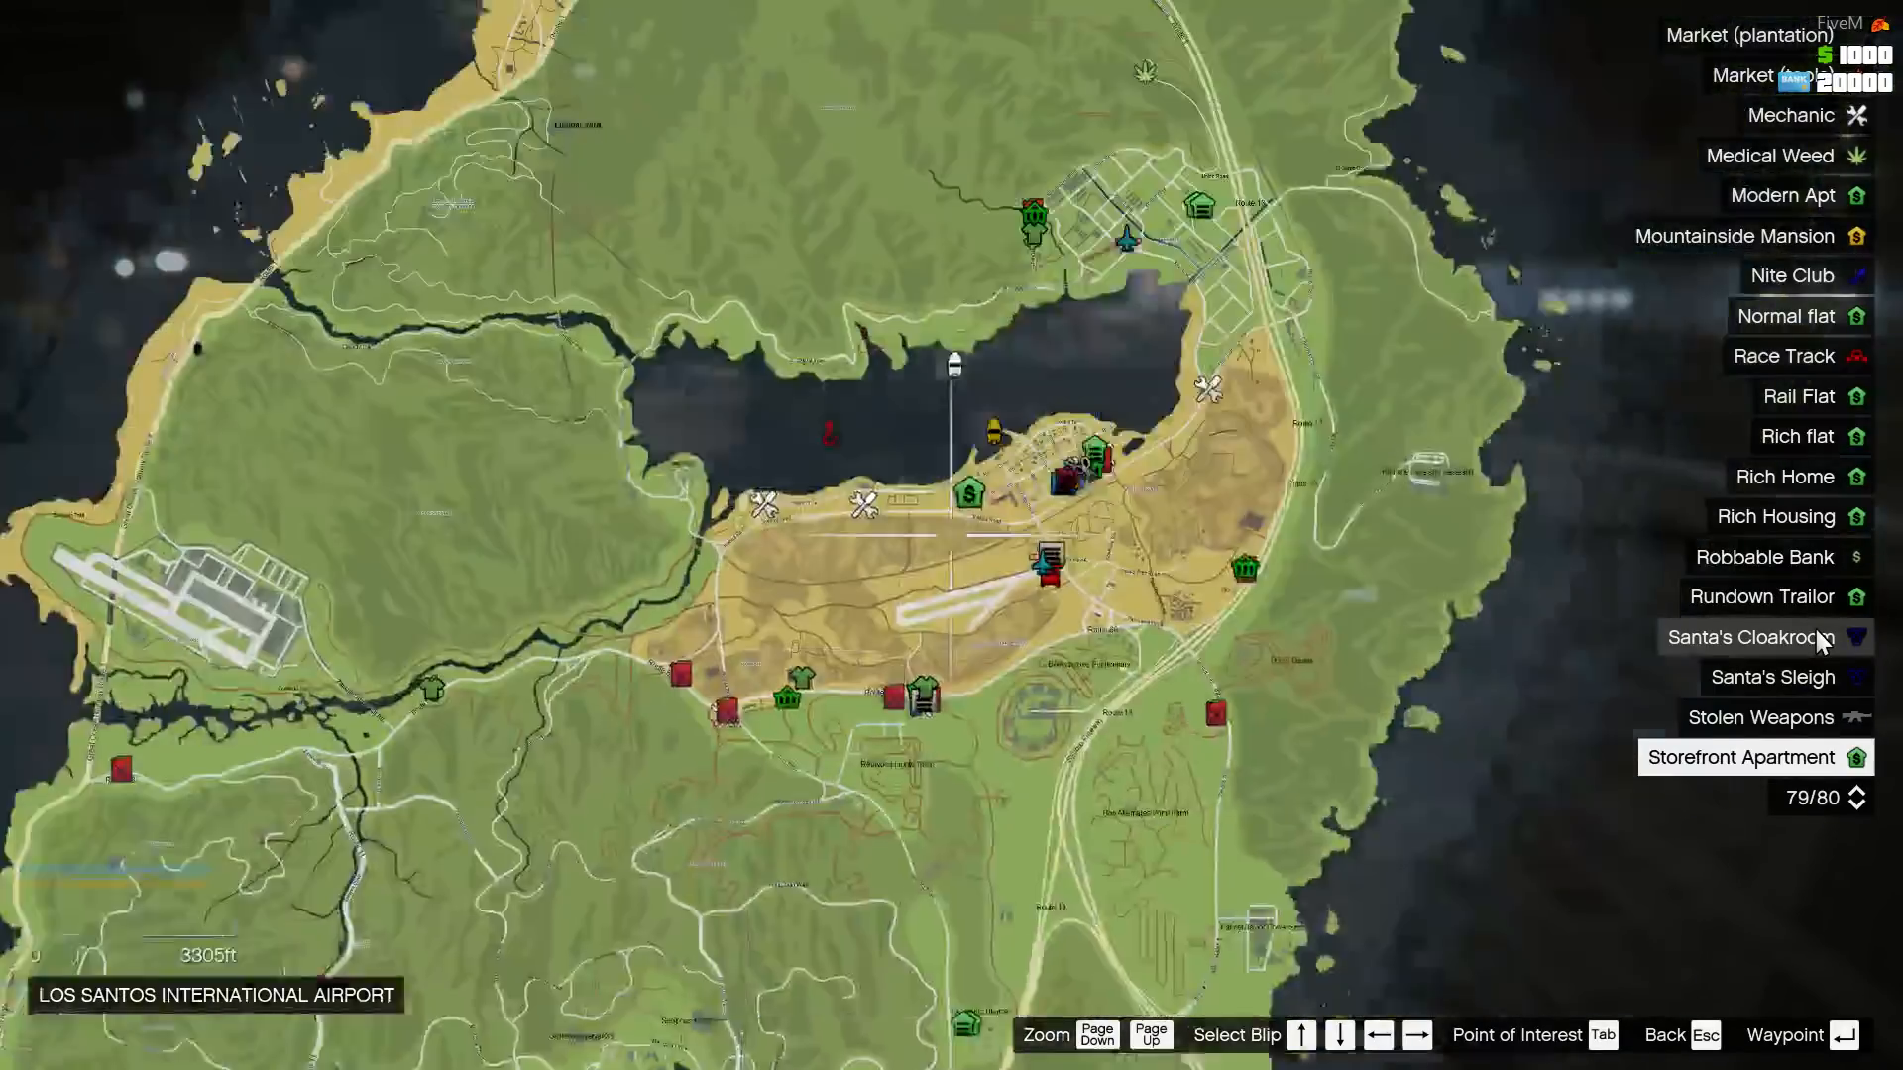
key("Up")
key("Down")
key("Down")
key("Down")
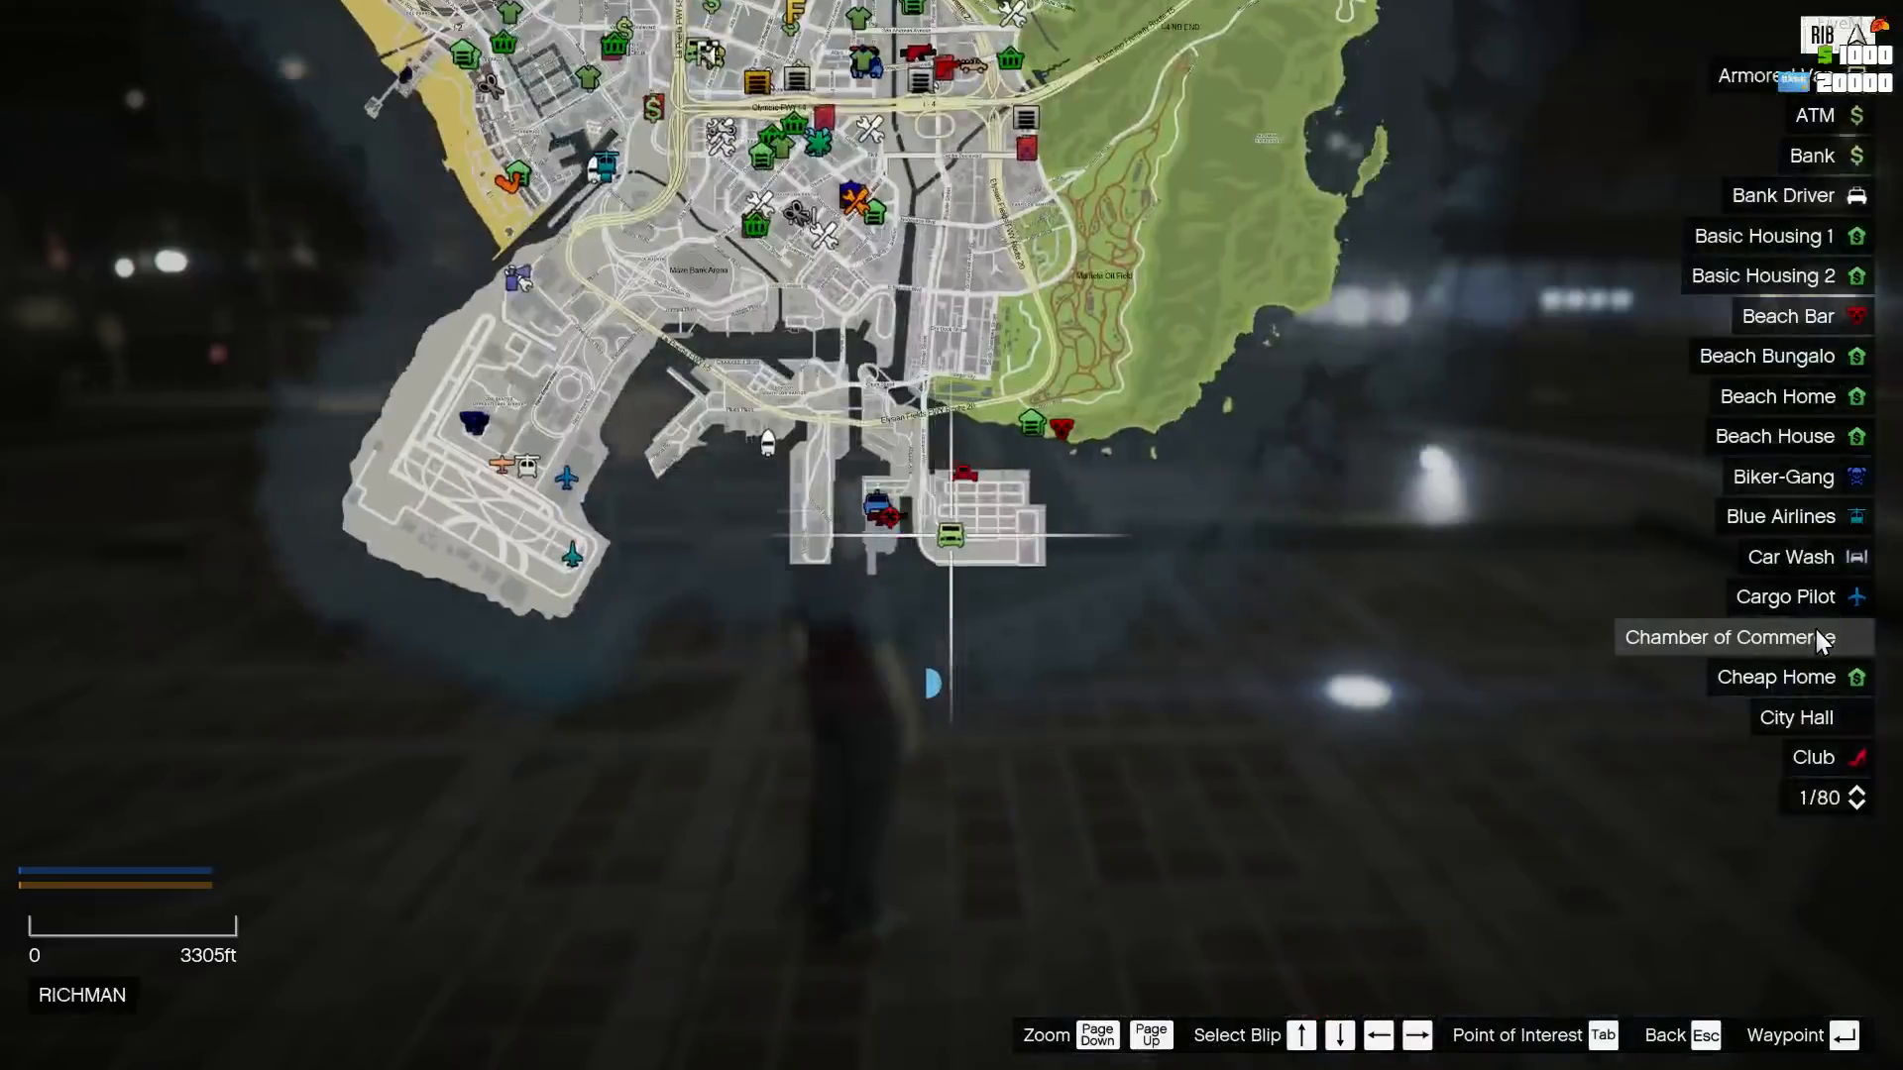
- Go to the Tragaperas entry in the map legend, close the map and turn the character toward the No3 entrance
key("Up")
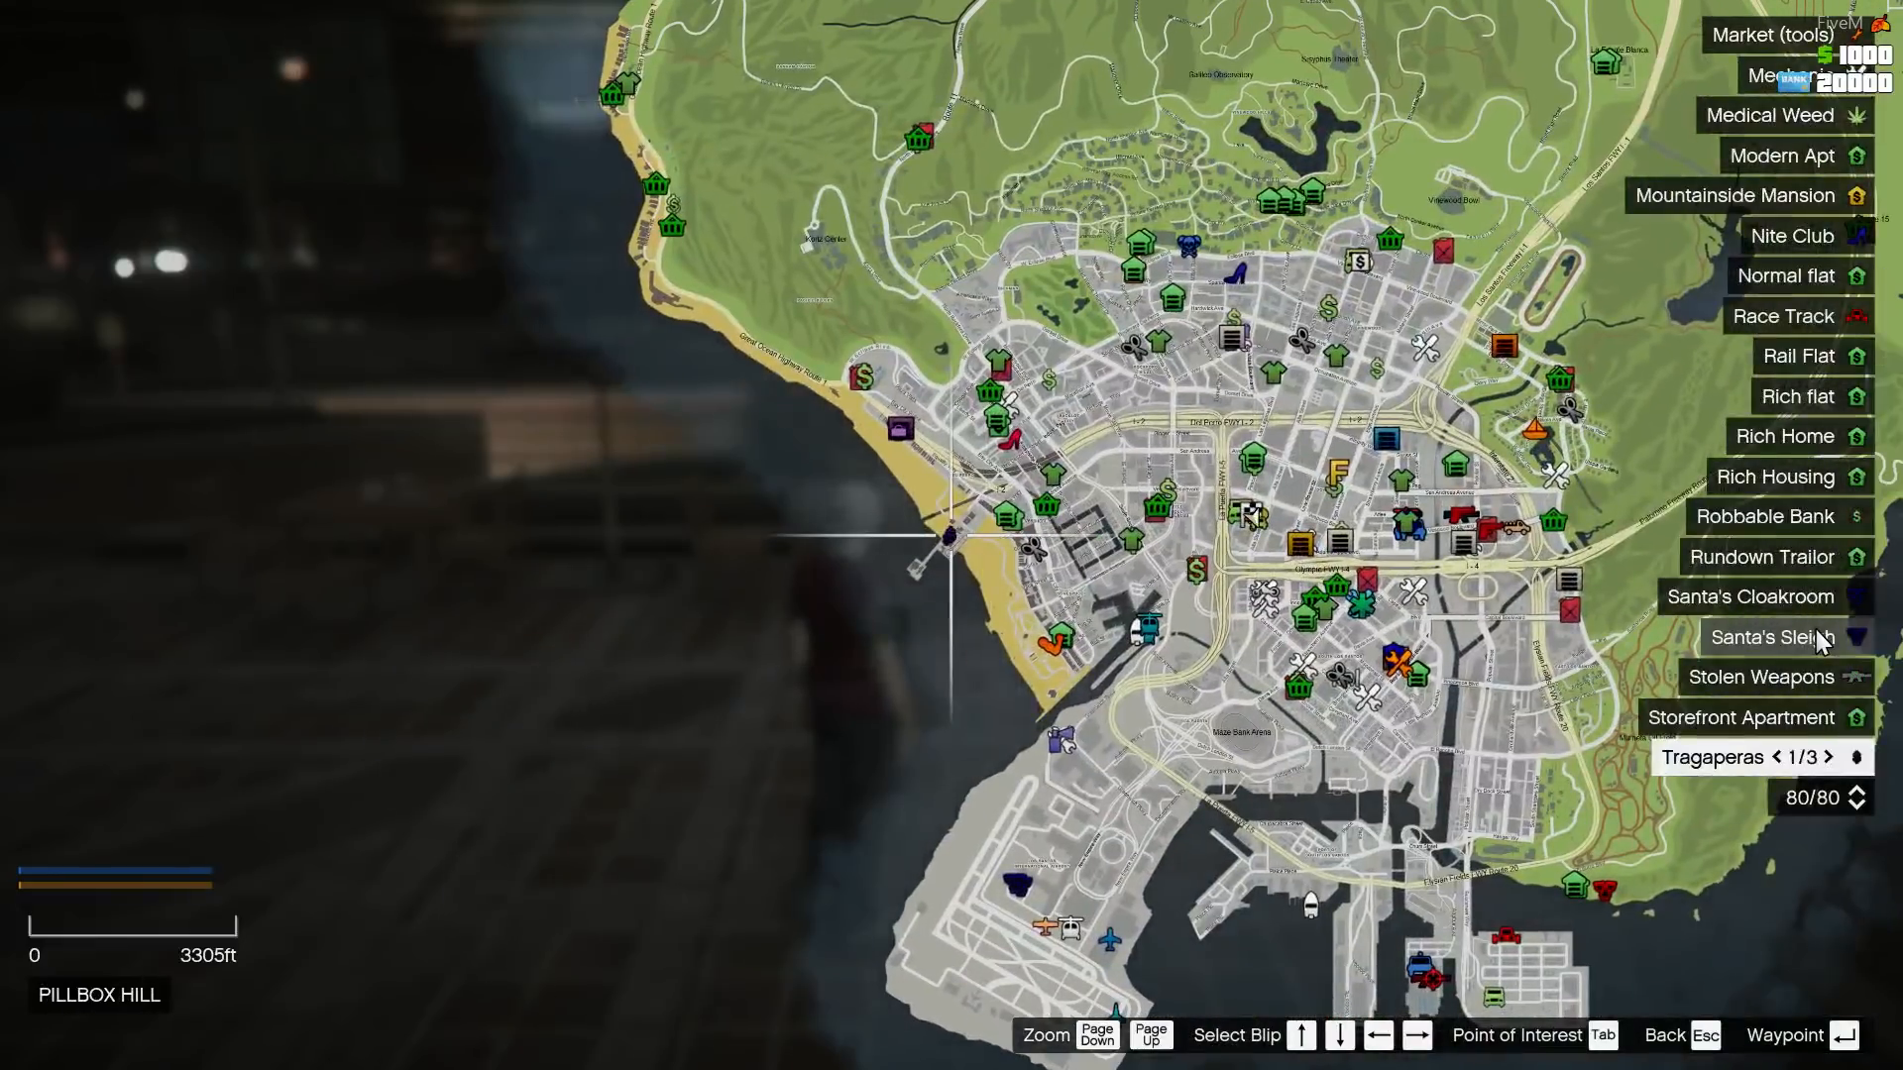
key("Escape")
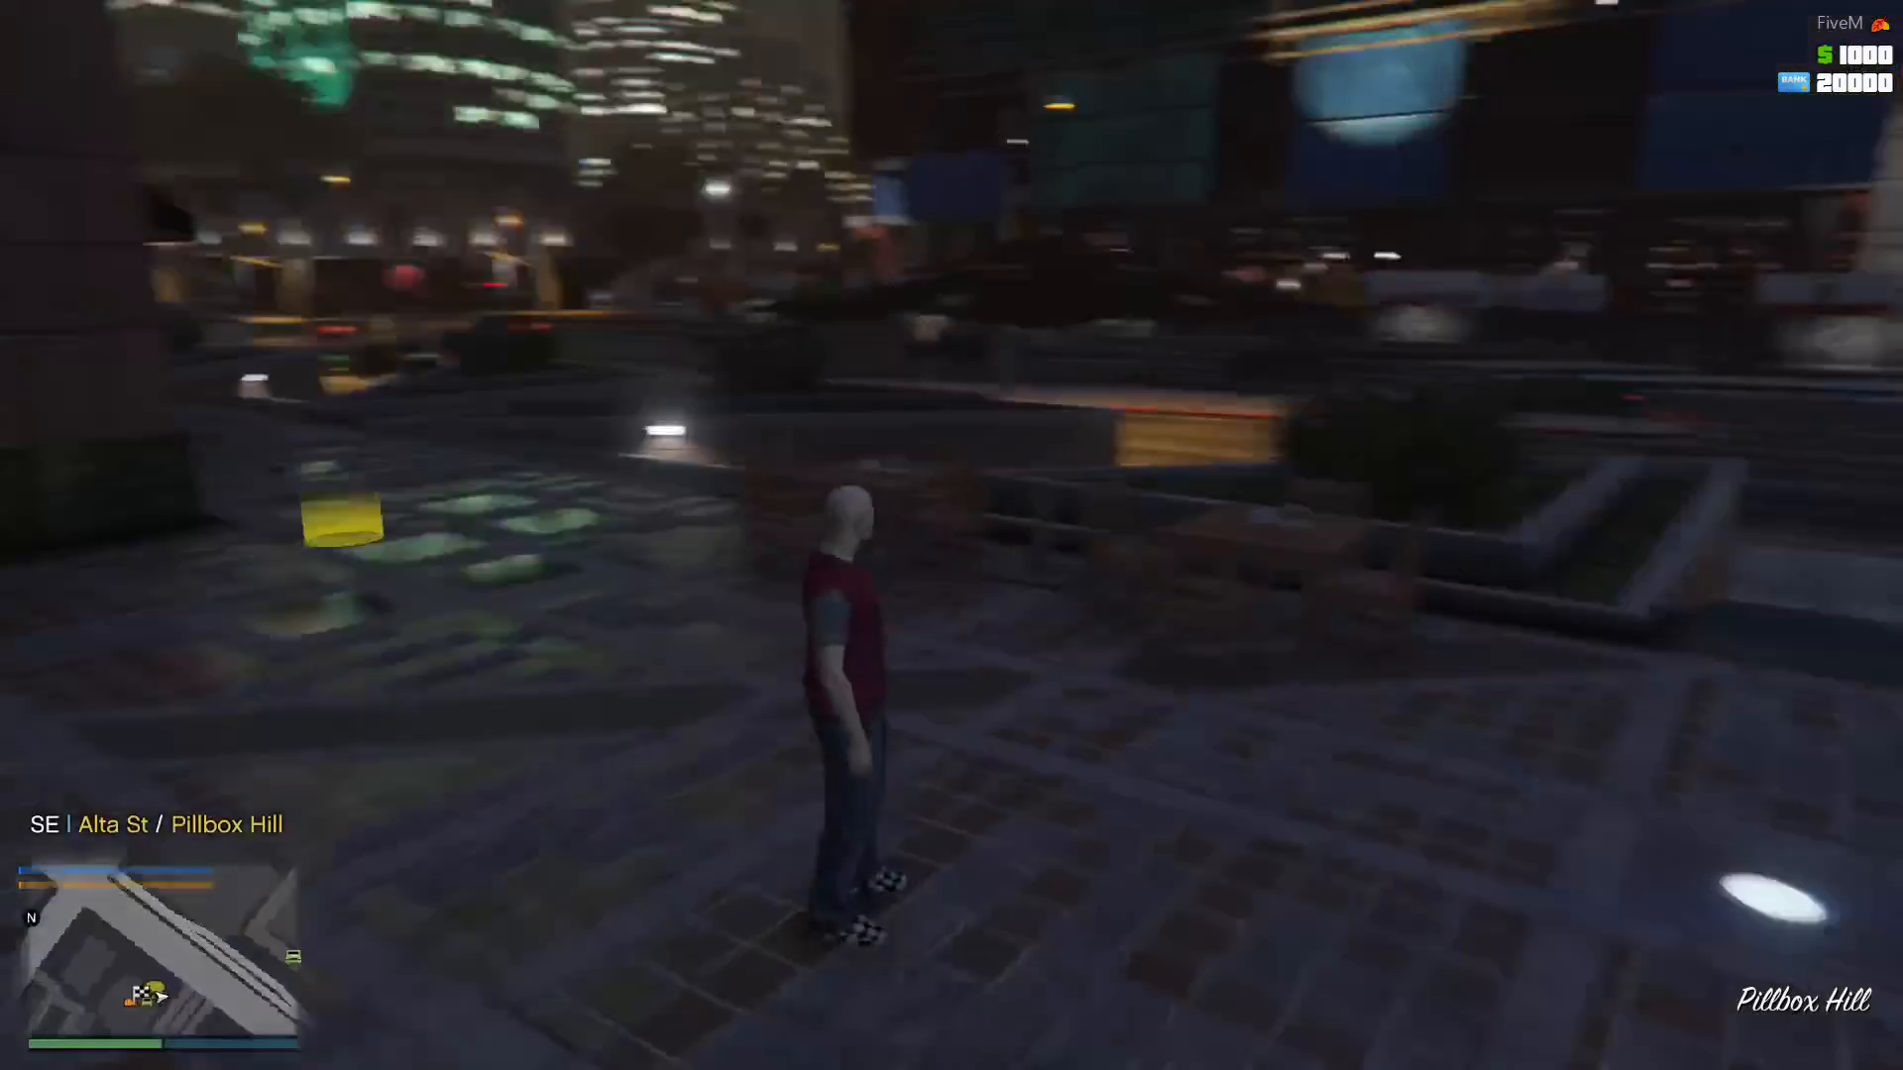
key("w")
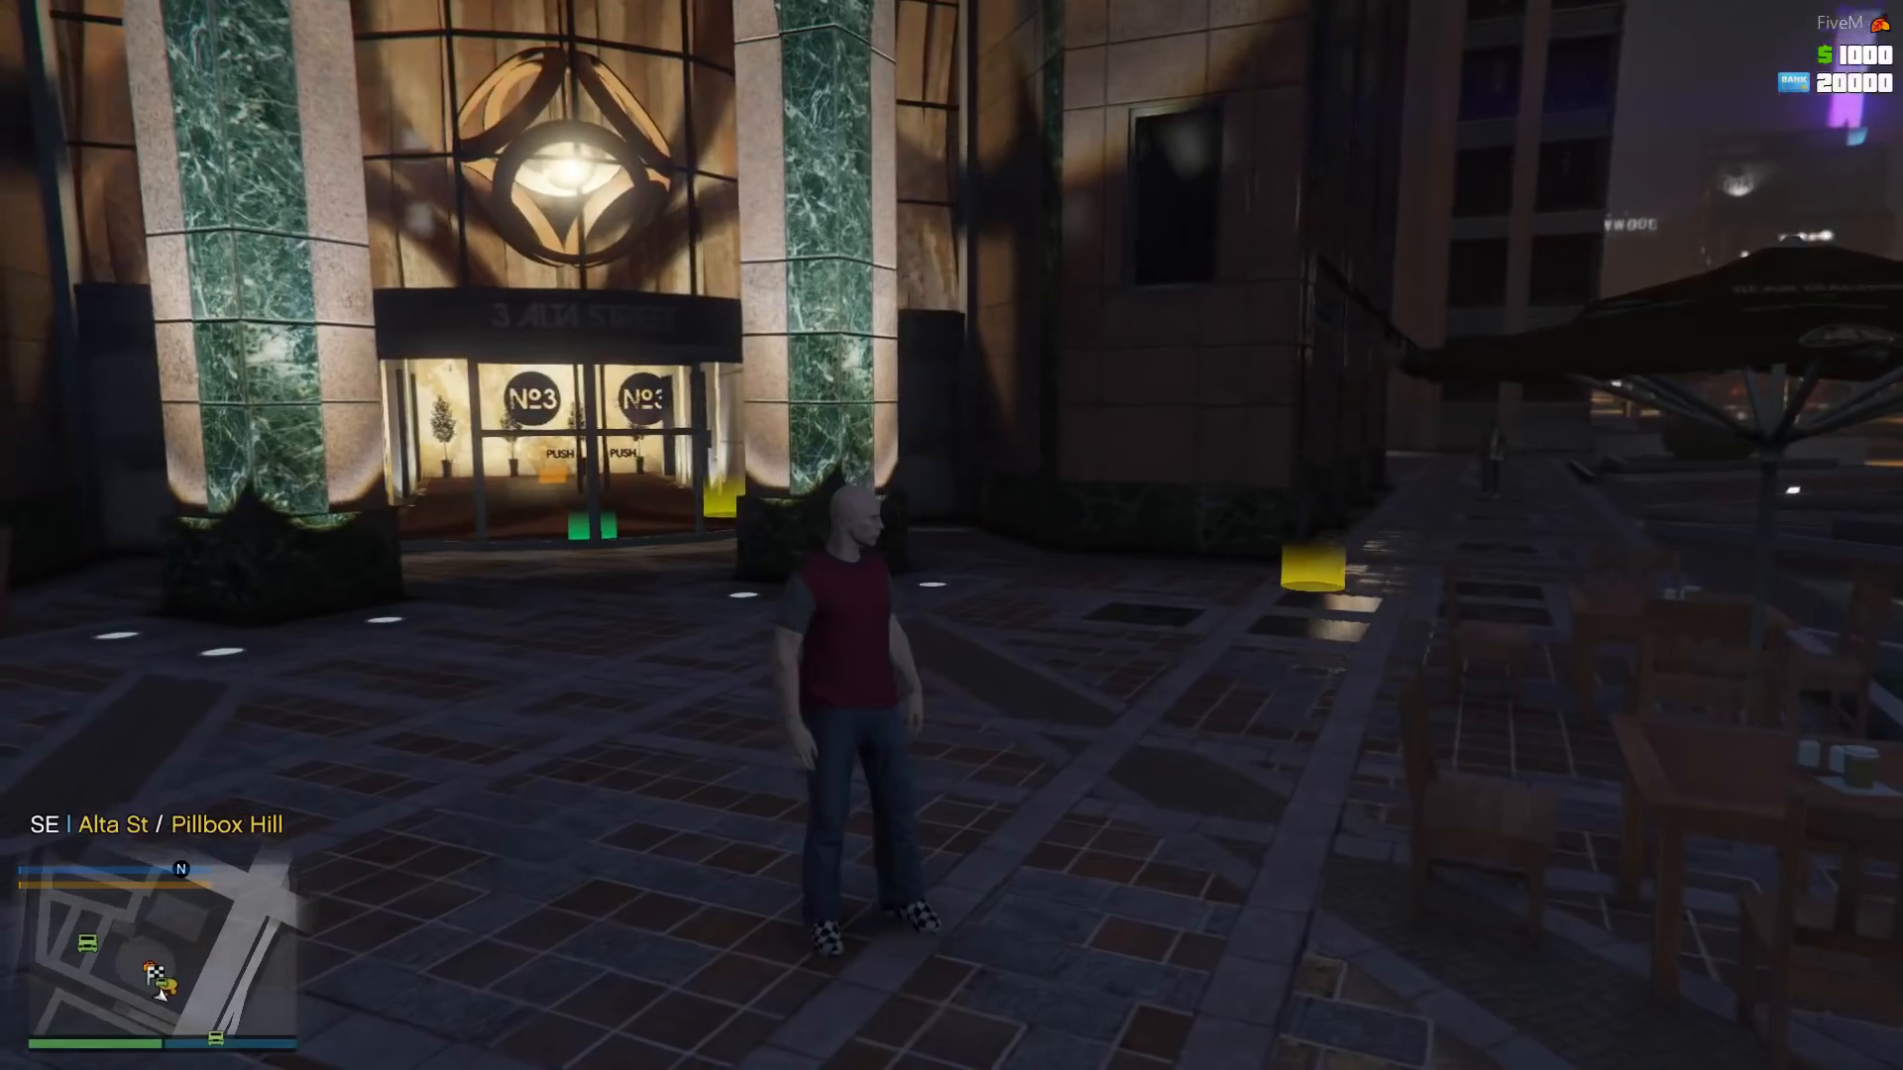
key("w")
- Open the in-game server menu and enter its Admin section
key("k")
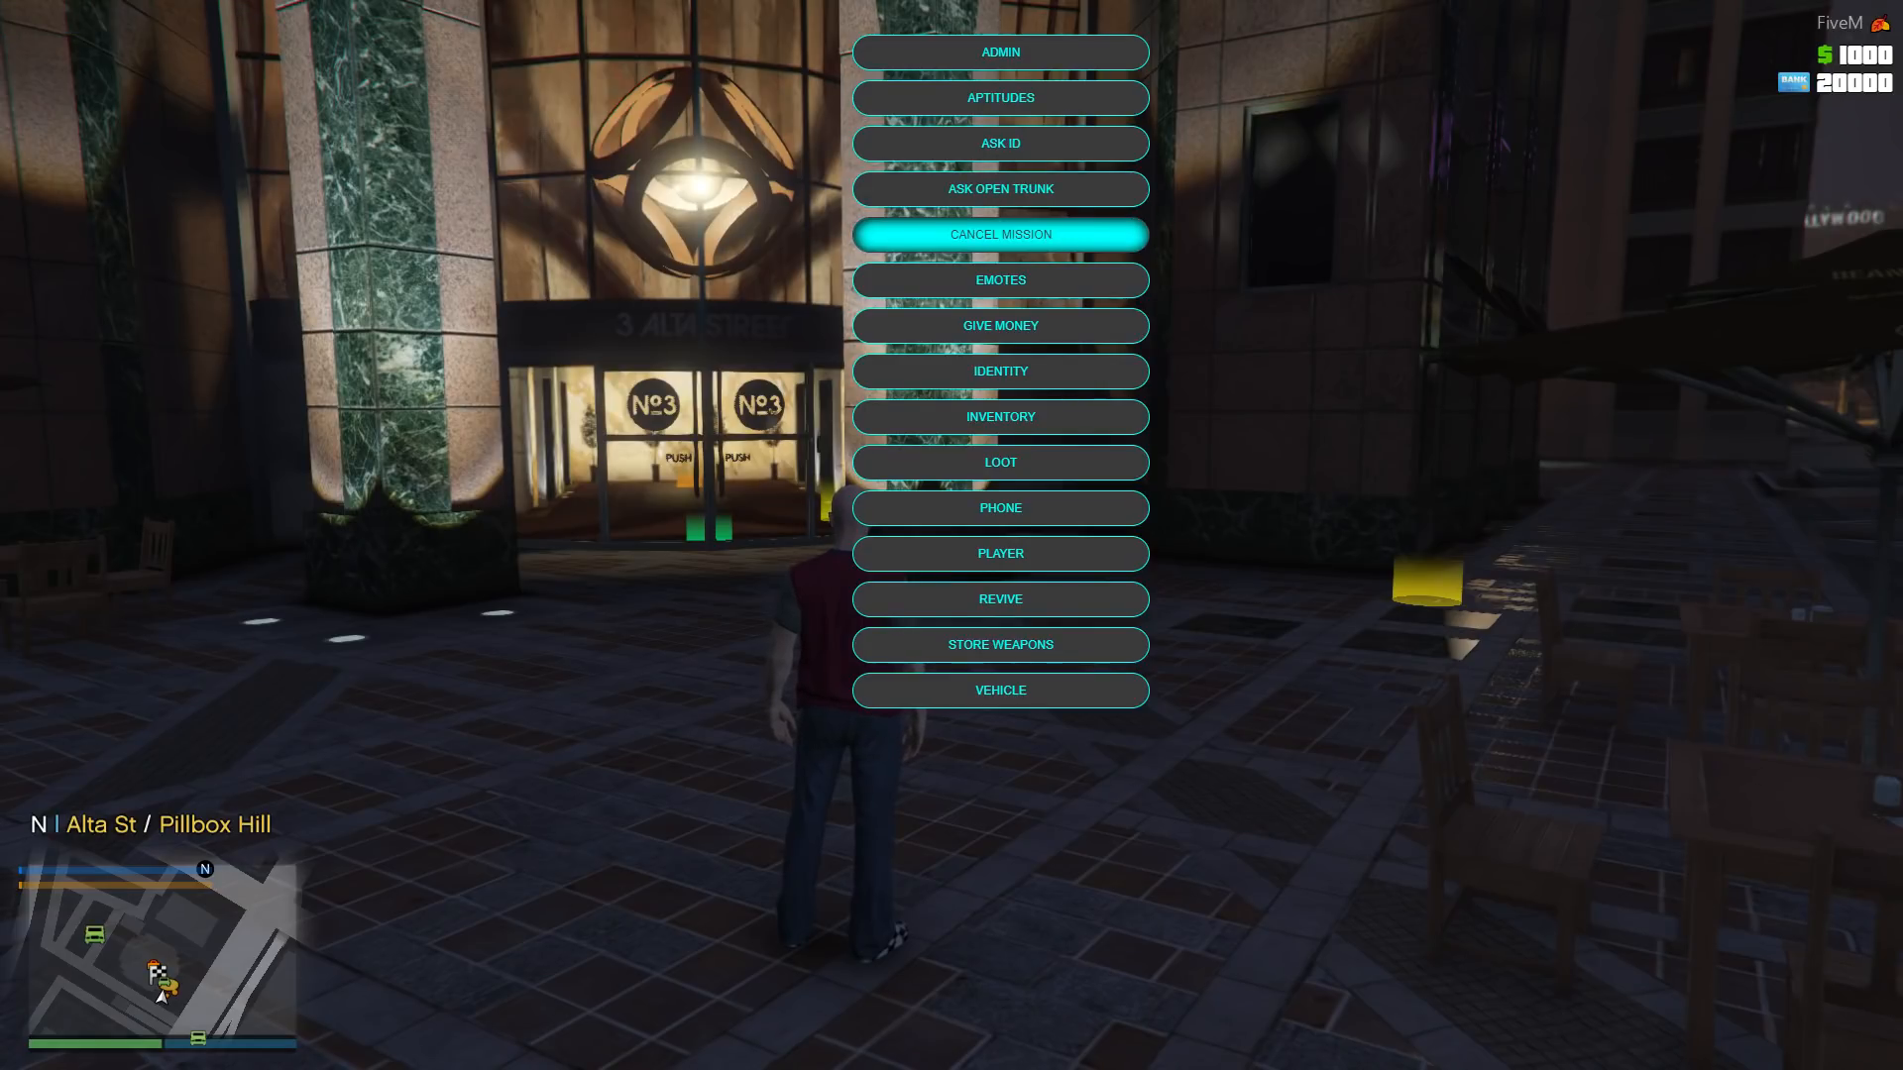
key("Up")
key("Up")
key("Up")
key("Up")
key("Up")
key("Up")
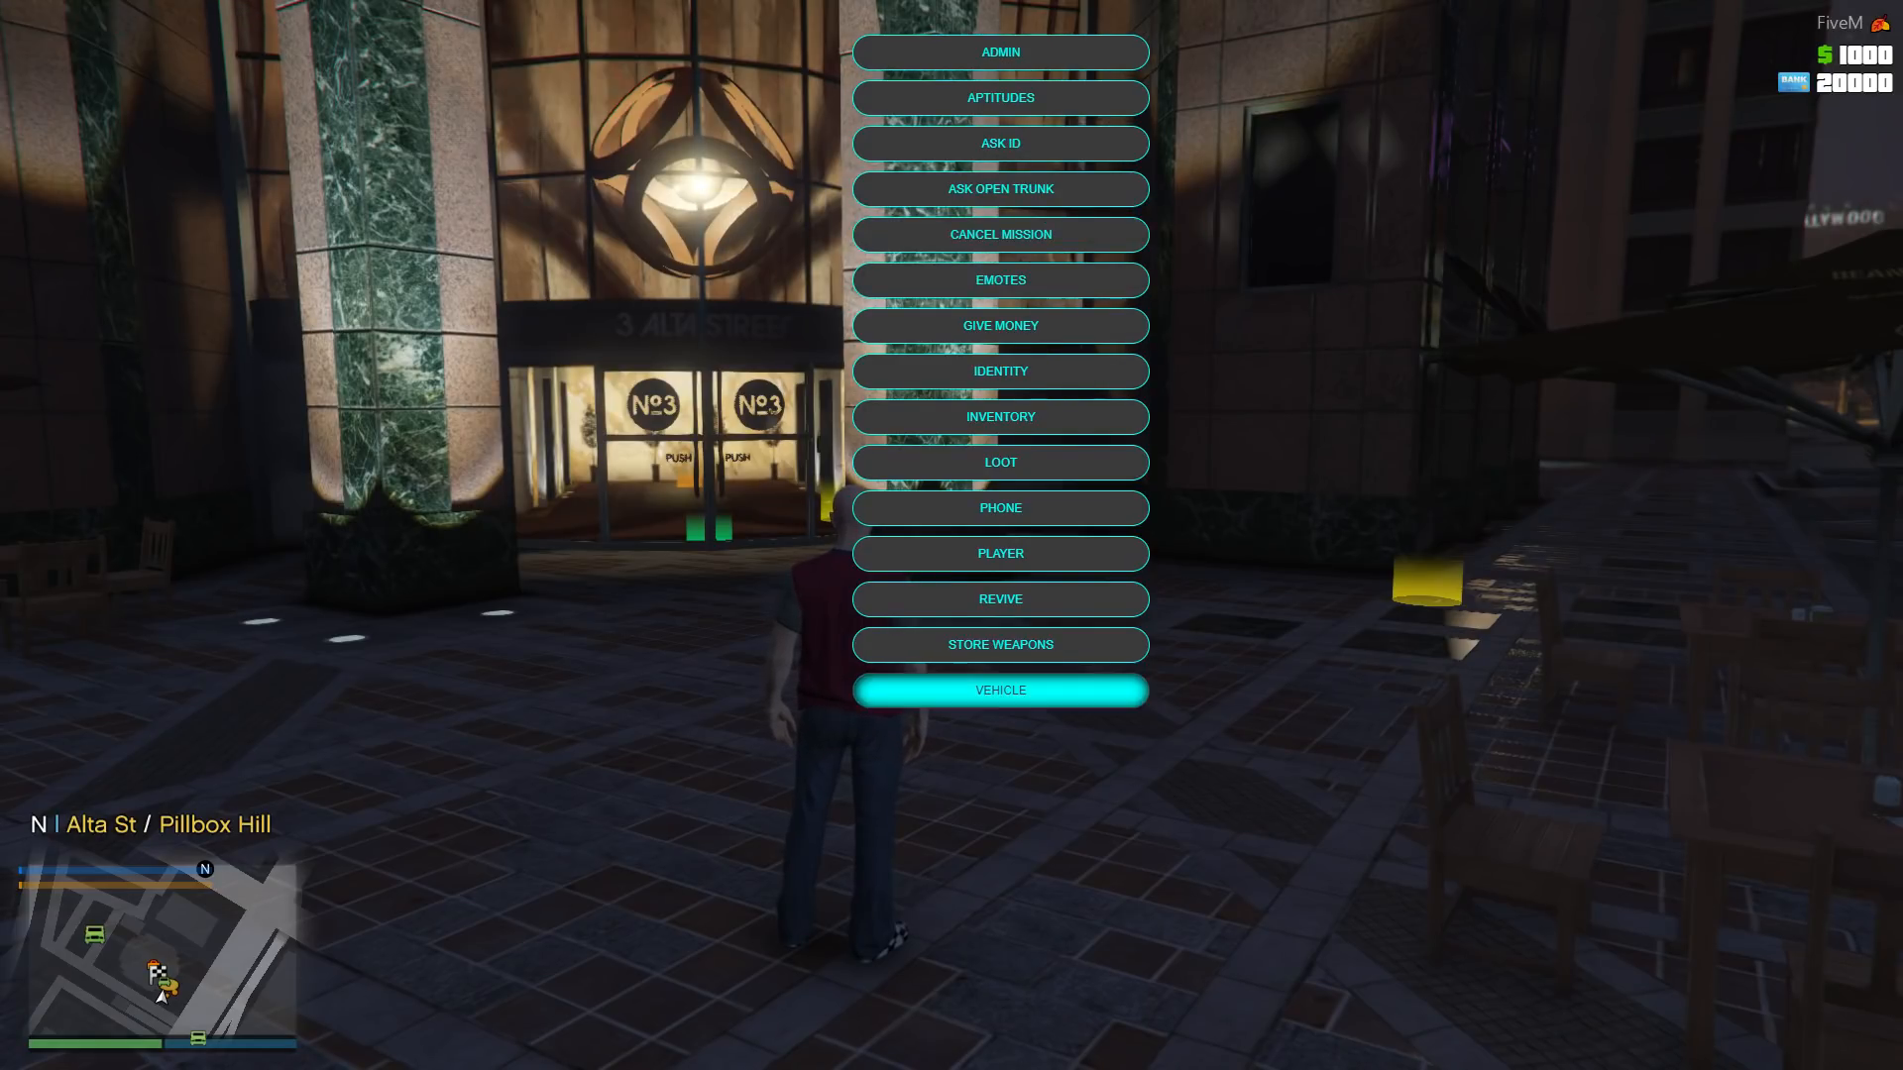
key("Return")
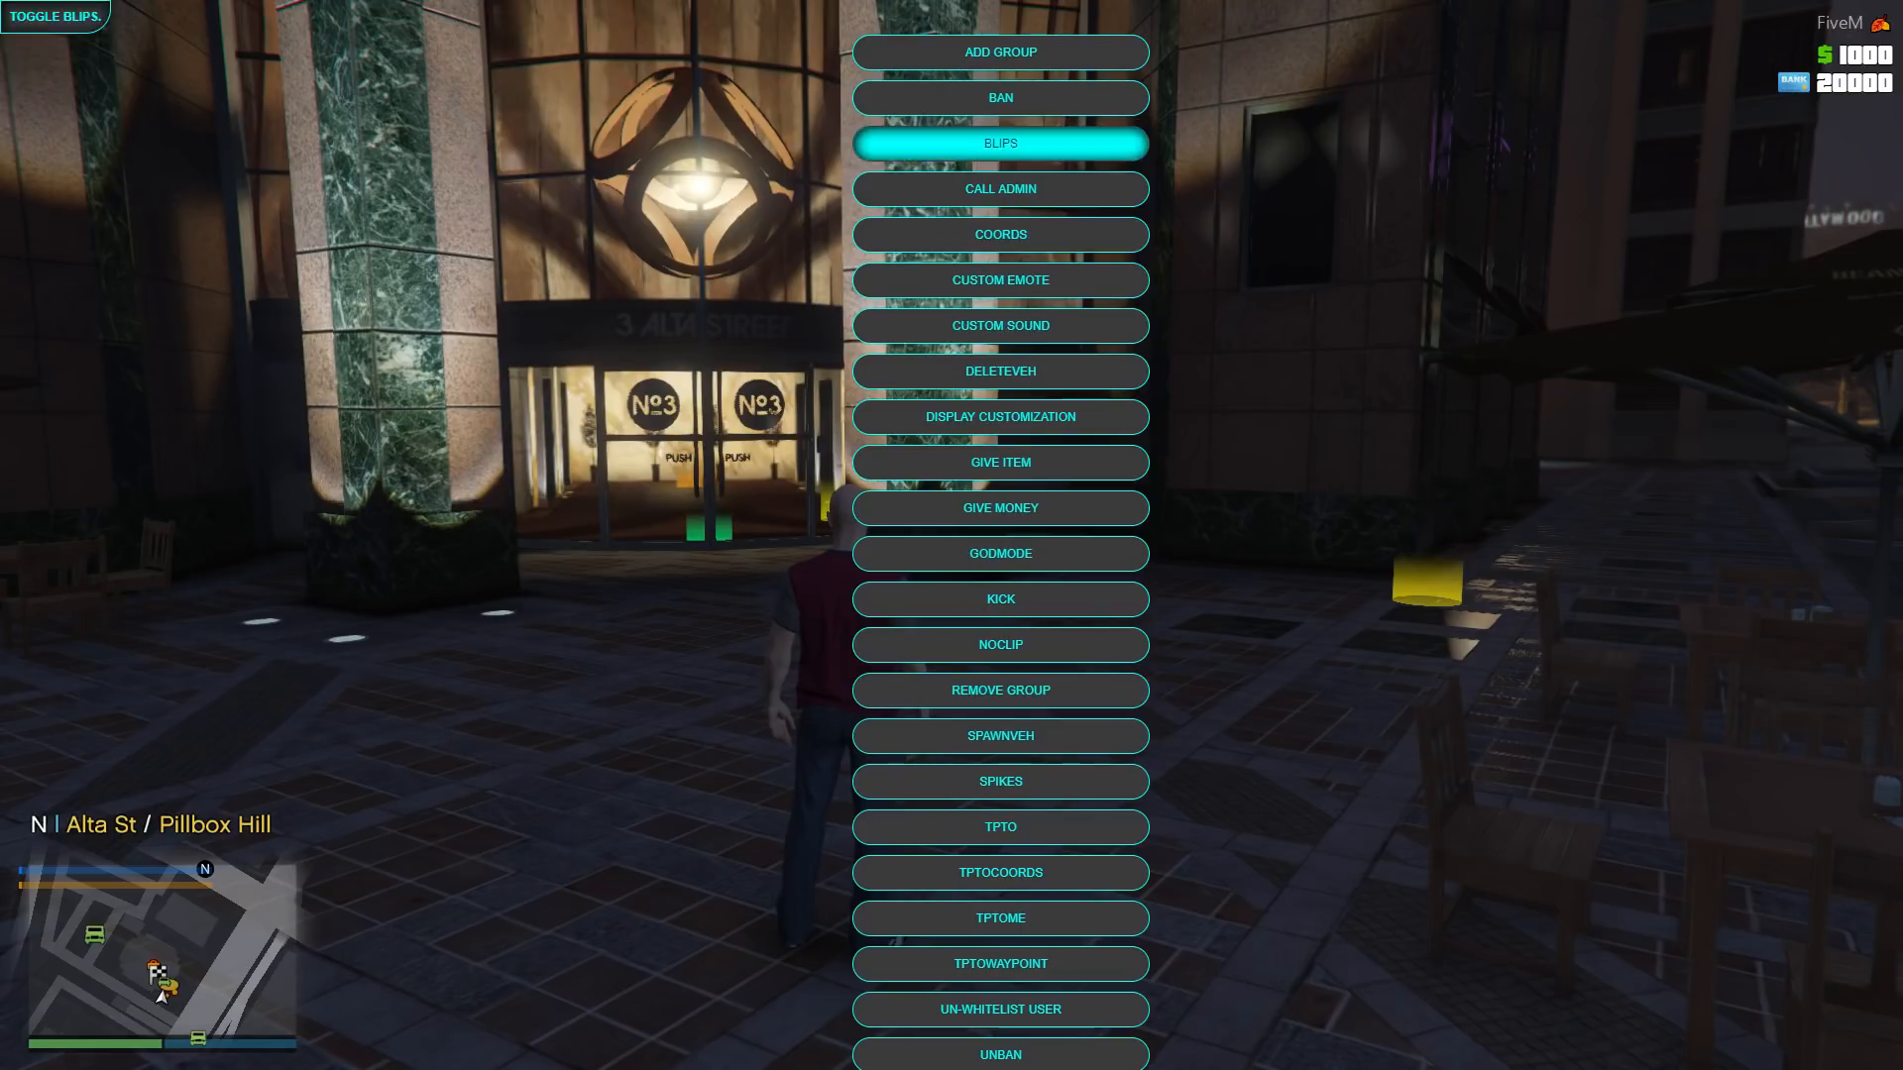
- Display the character's position with the admin Coords option, close the coordinates box and exit the server menu
key("Up")
key("Up")
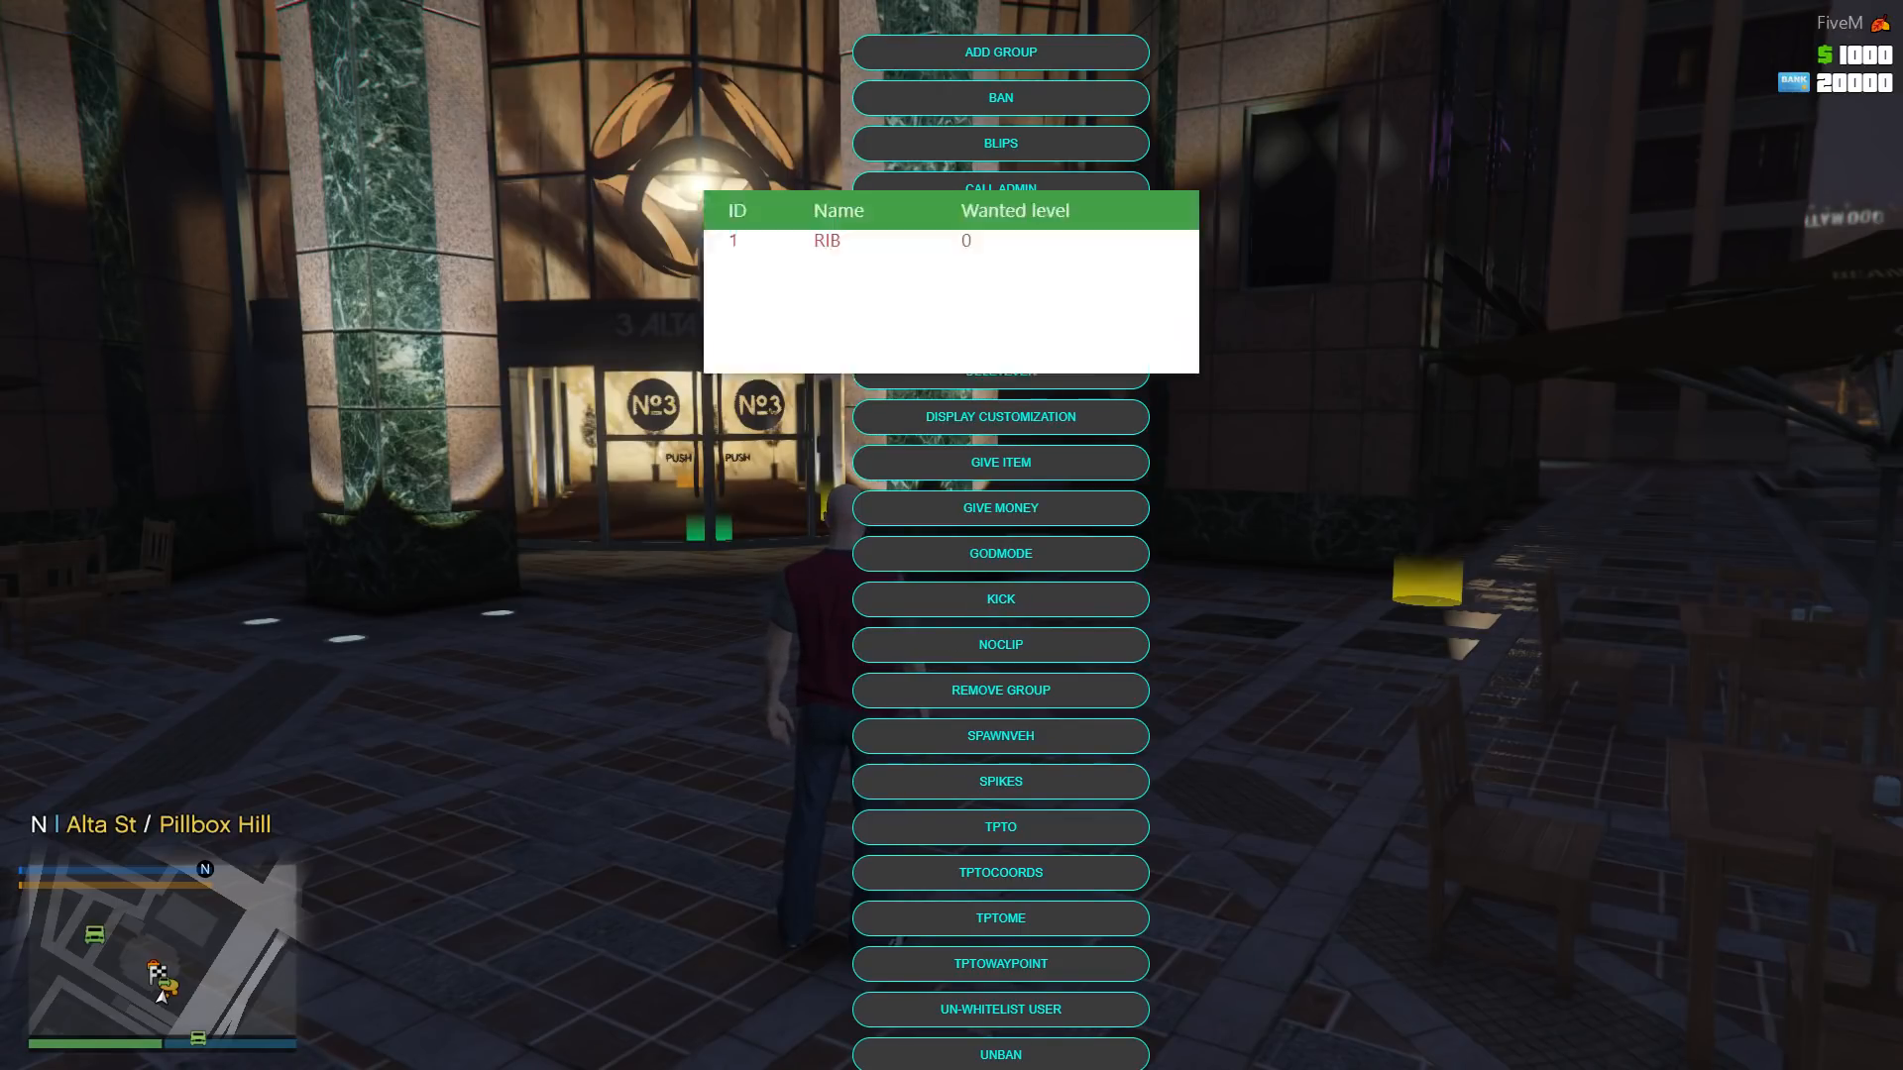
key("Return")
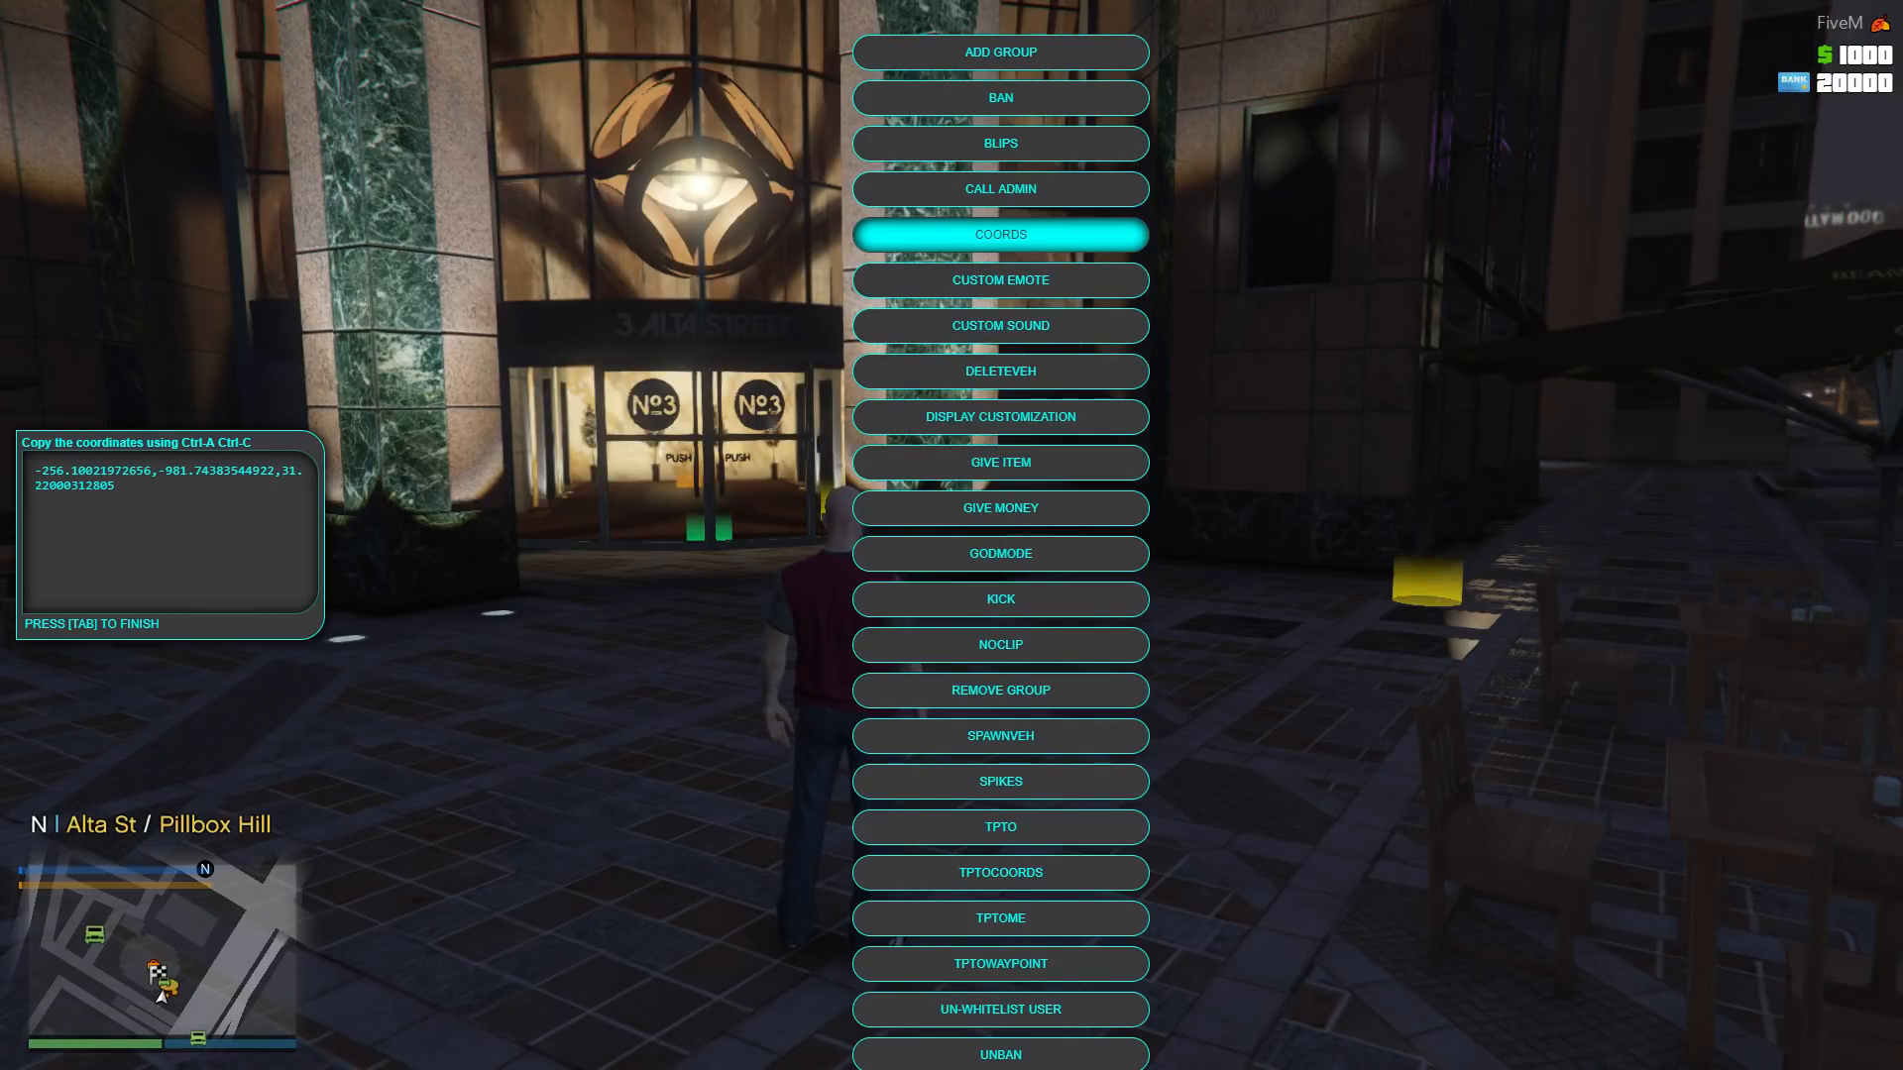
key("Tab")
key("BackSpace")
key("BackSpace")
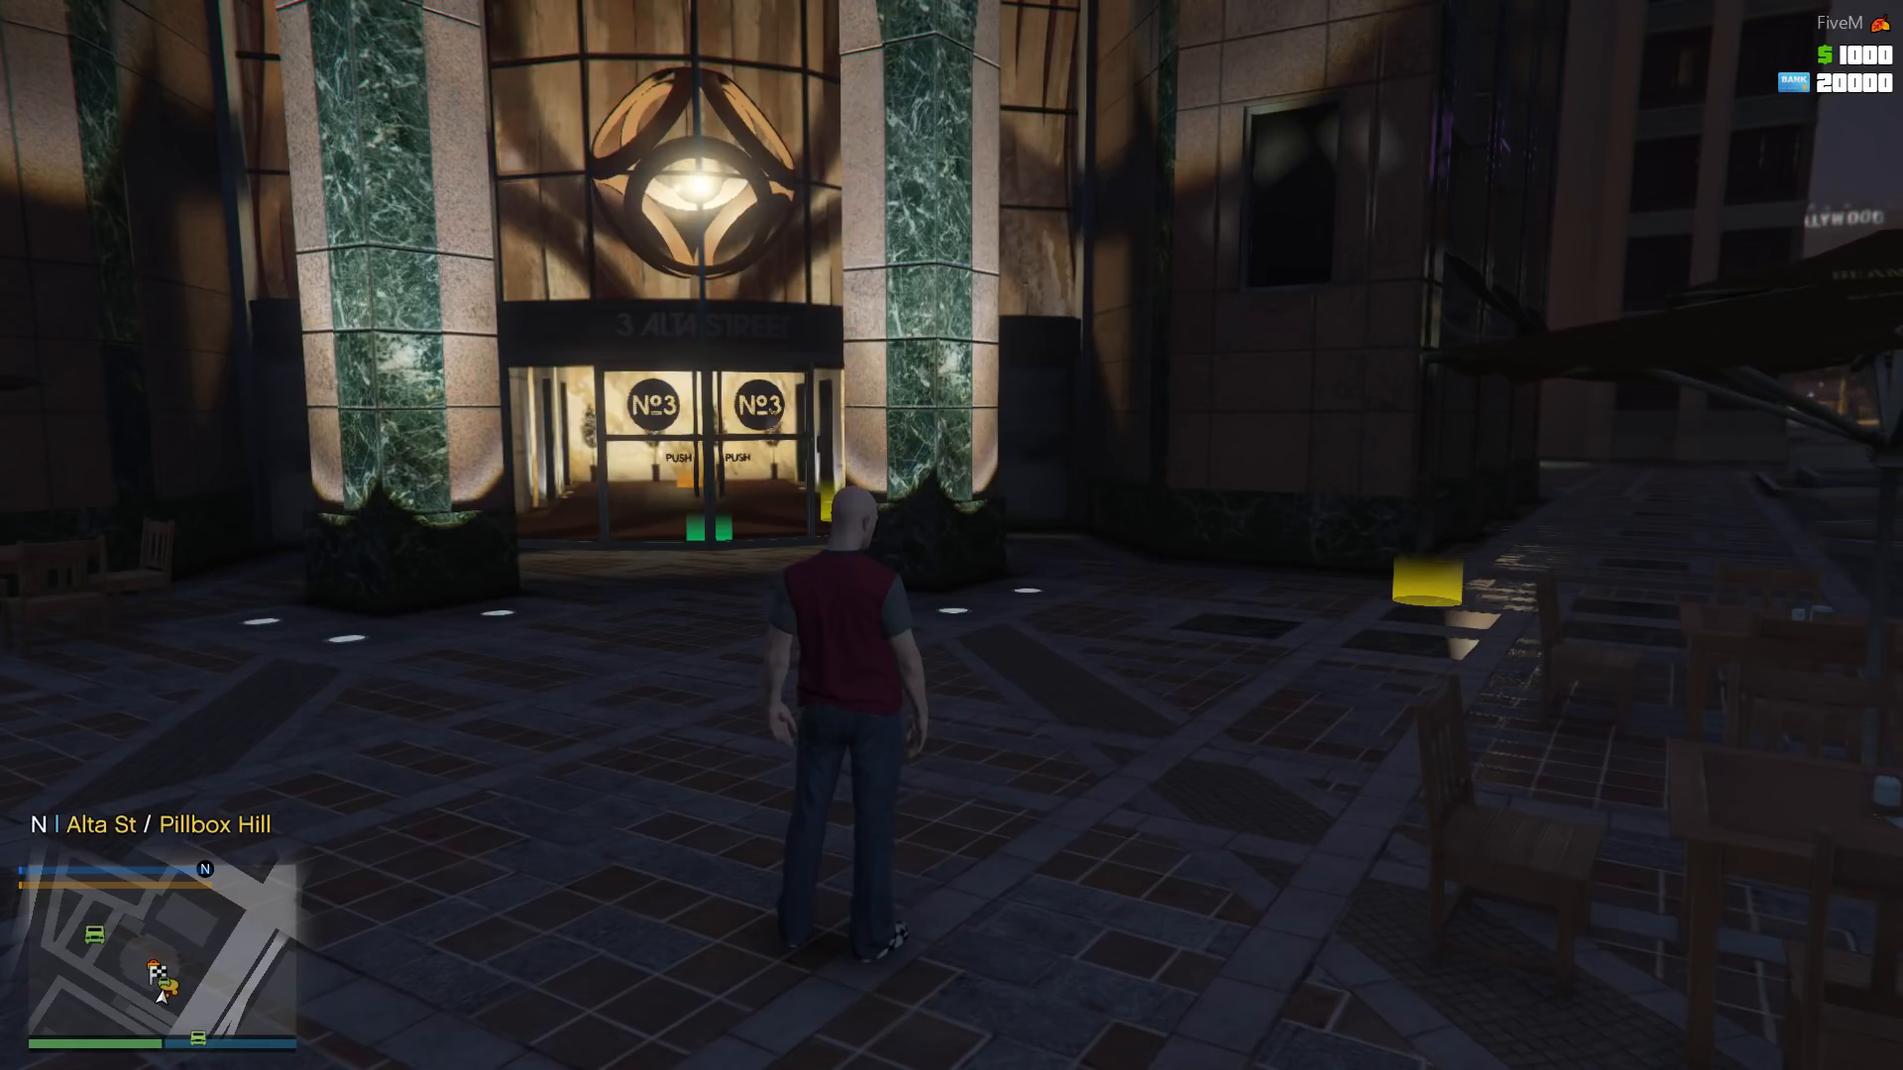
key("w")
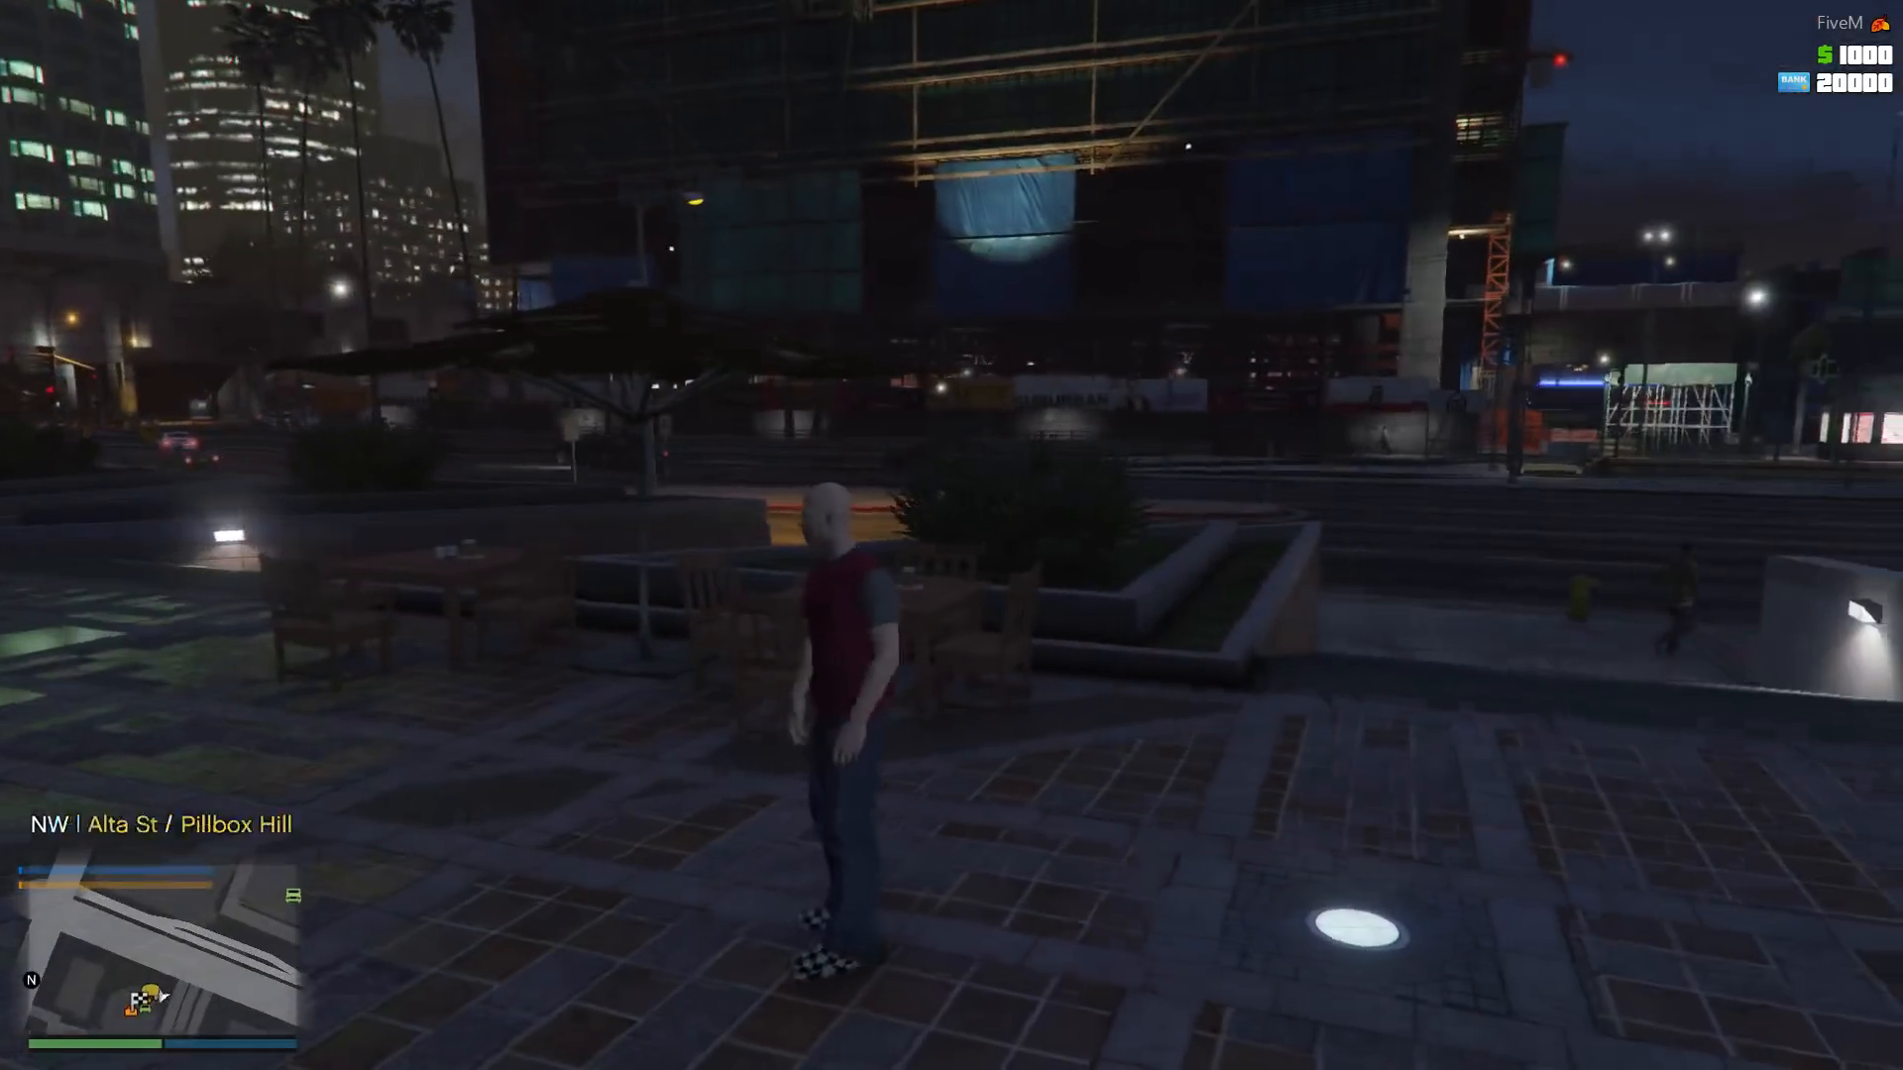